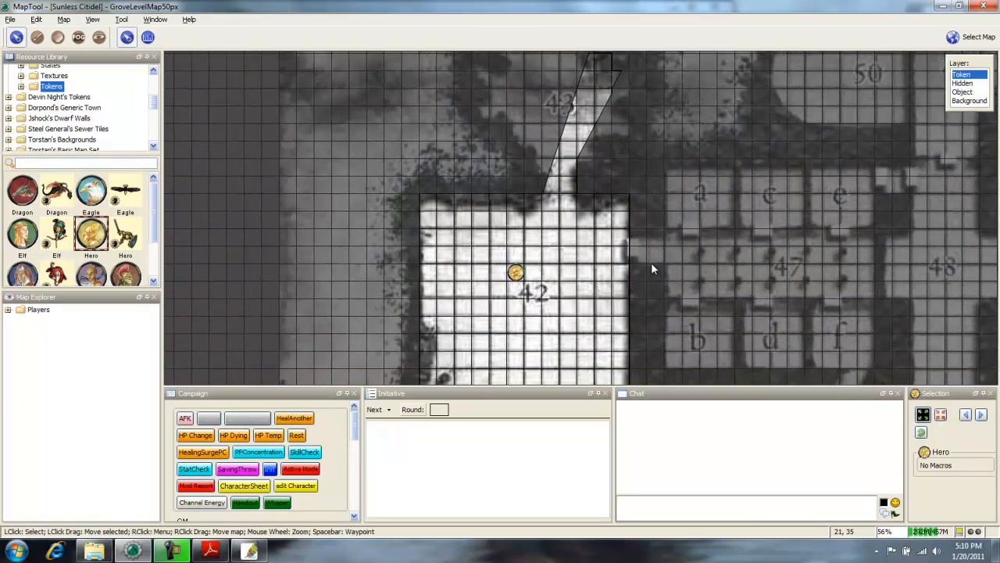
Start the freehand drawing tool and choose the Background layer as the drawing target.
drag(651, 263, 642, 232)
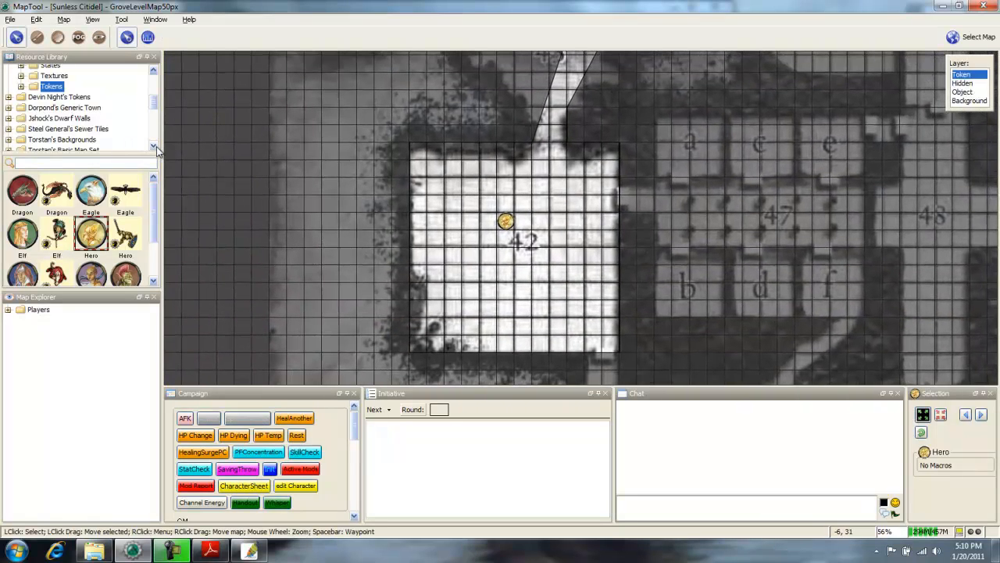
click(37, 37)
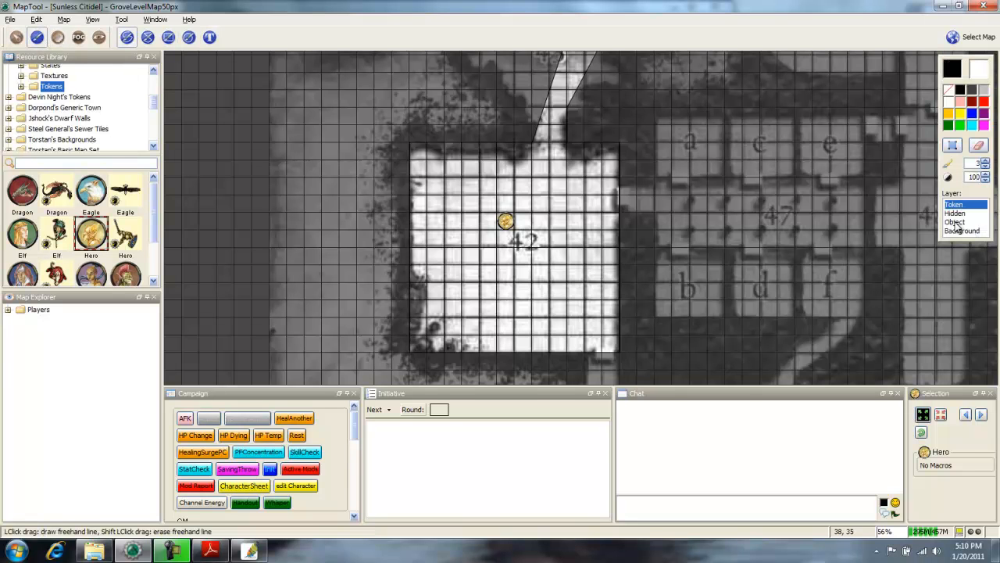
click(955, 222)
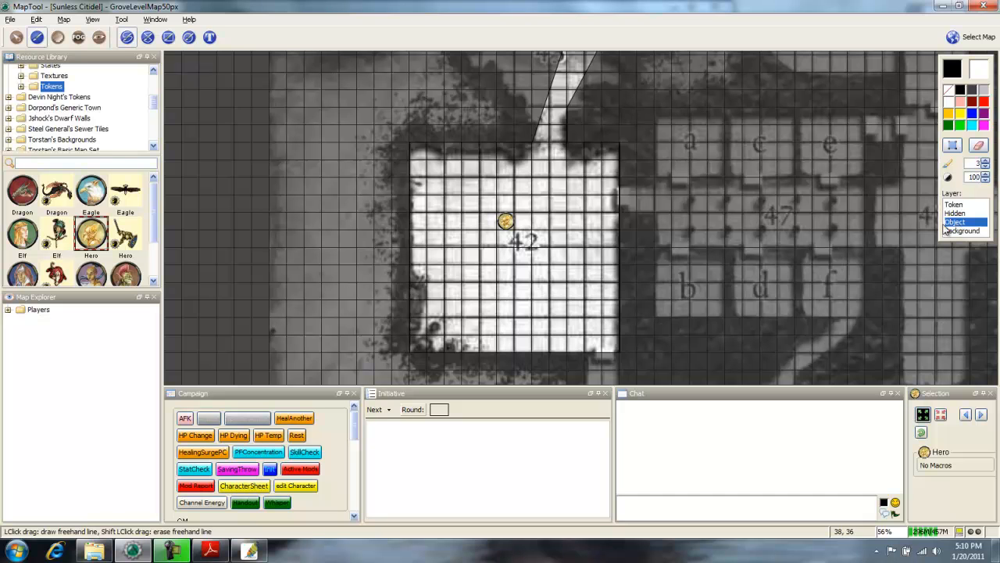
click(960, 231)
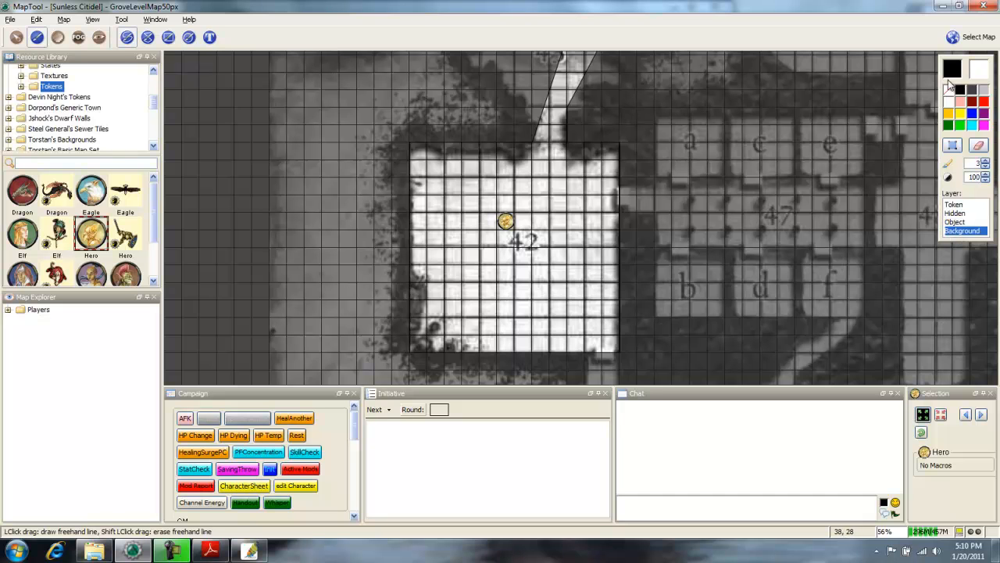
Set the fill paint to the PurpleTile texture from Aaron's Textures folder.
click(978, 72)
click(461, 150)
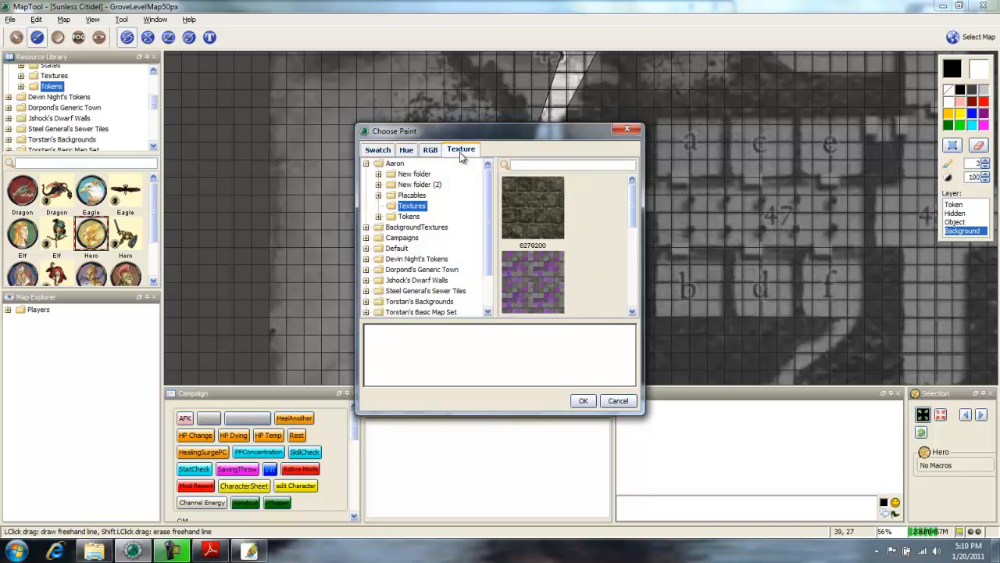
drag(632, 210, 622, 235)
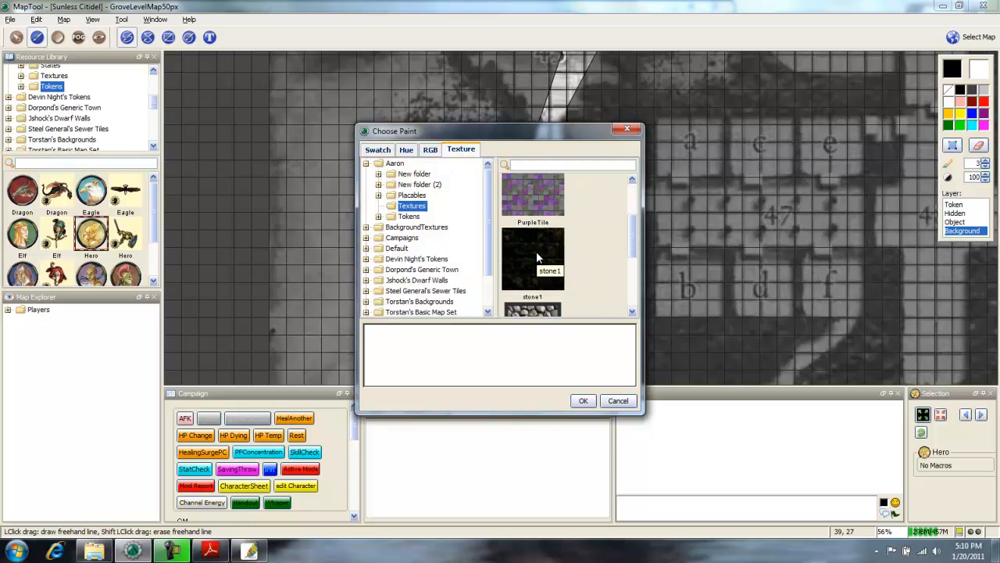
mouse_move(636, 219)
mouse_down()
mouse_move(632, 277)
mouse_move(625, 196)
mouse_move(620, 229)
mouse_up()
click(525, 203)
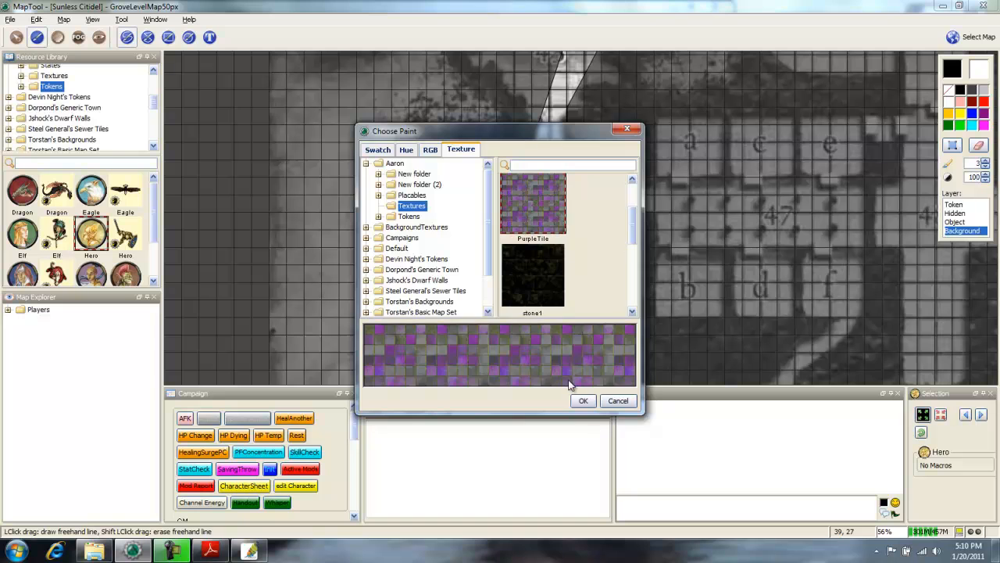
click(582, 400)
Set the line paint to the stone1 texture from the same Textures folder.
click(949, 69)
click(534, 271)
drag(639, 223, 619, 292)
click(581, 400)
Draw a filled rectangle over room 42, redraw it with line width 20, and add a two-by-two-cell rectangle on the passage to its east.
click(168, 37)
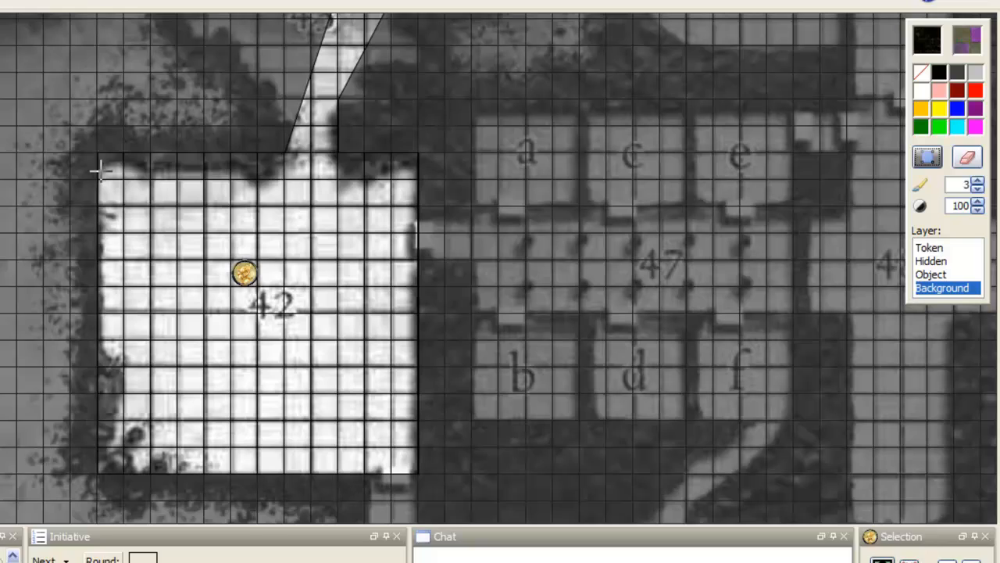
mouse_move(409, 144)
mouse_down()
mouse_move(444, 160)
mouse_move(600, 307)
mouse_up()
drag(344, 424, 364, 483)
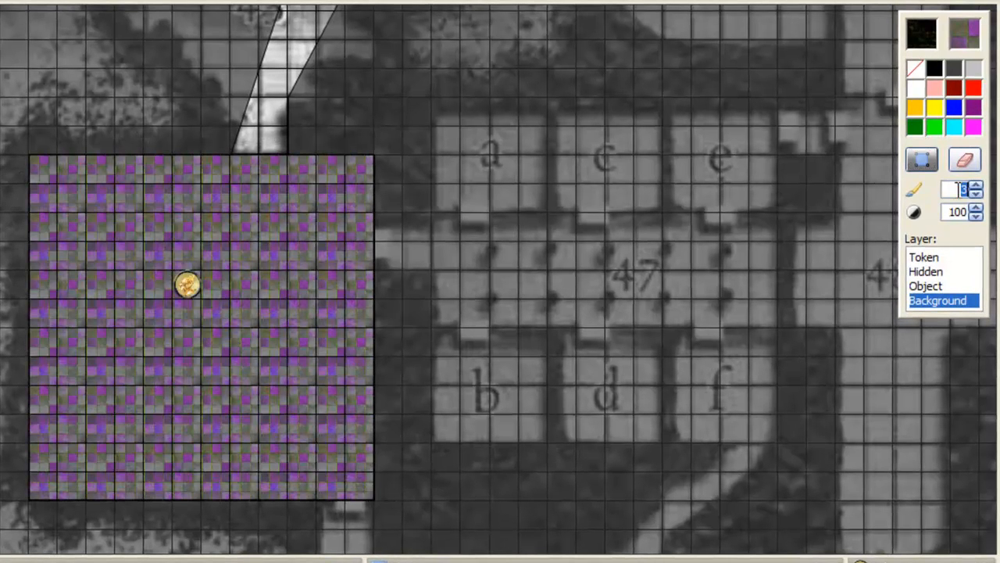
drag(29, 161, 371, 507)
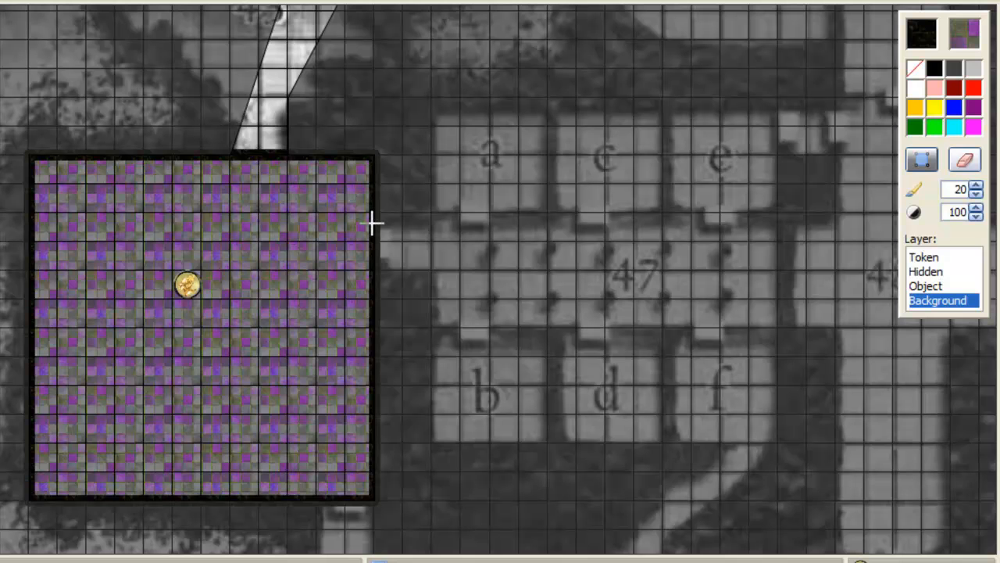
drag(373, 223, 431, 263)
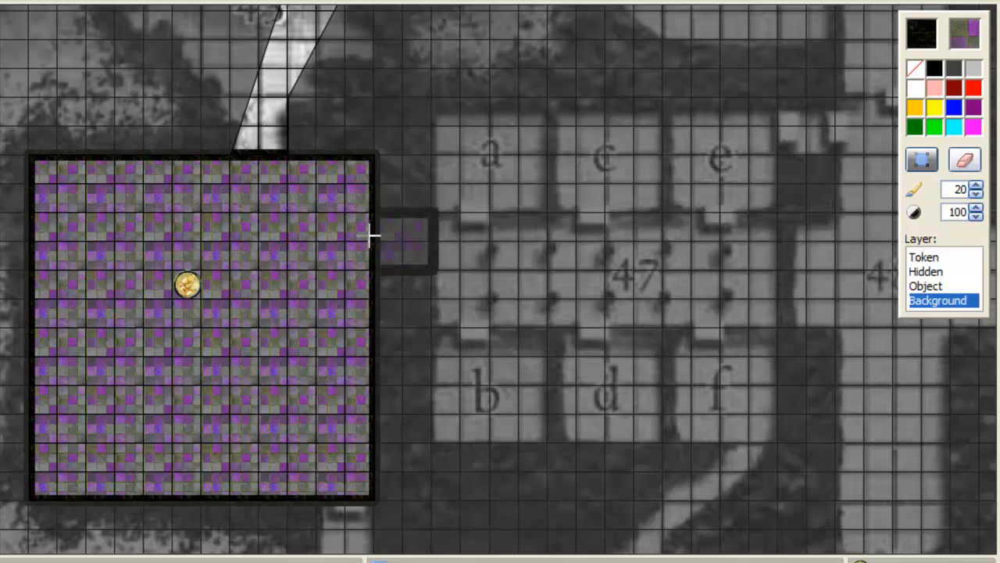
Turn off the fog of war for the current map.
scroll(368, 232, up, 2)
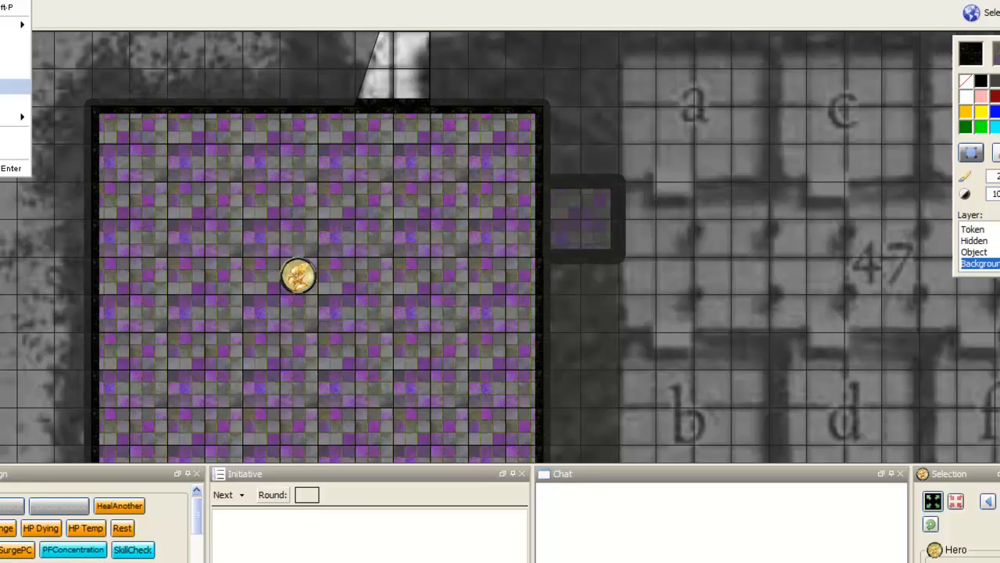
click(38, 12)
click(74, 97)
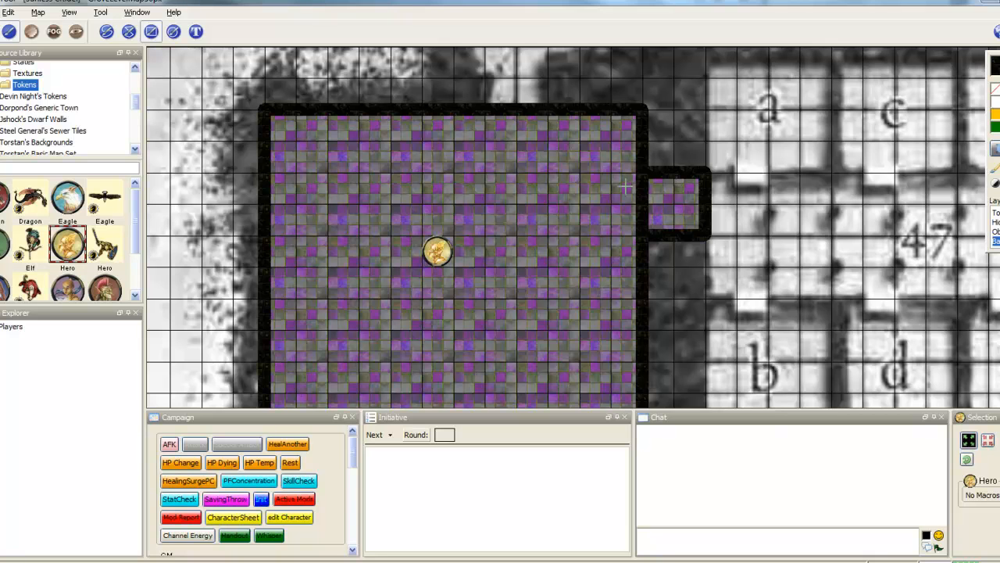
Erase the wall between the two rectangles, then erase both rectangles completely from the Background layer.
drag(626, 186, 655, 221)
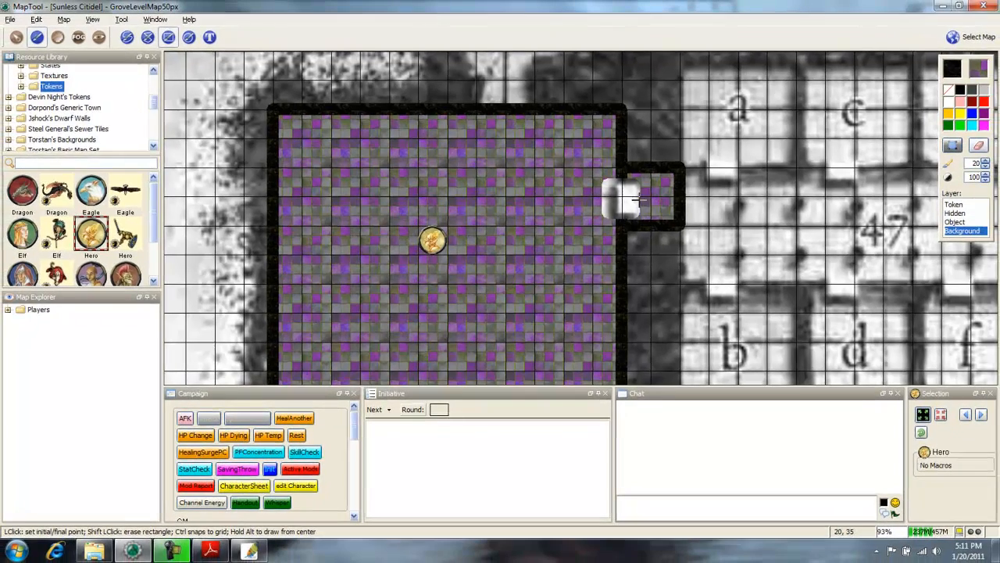
scroll(623, 191, down, 3)
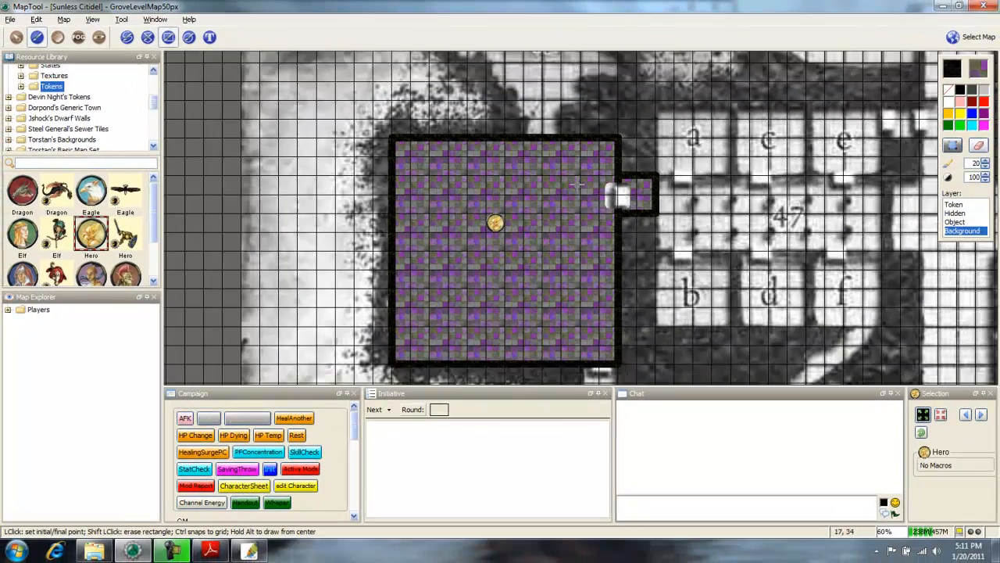
shift+click(373, 112)
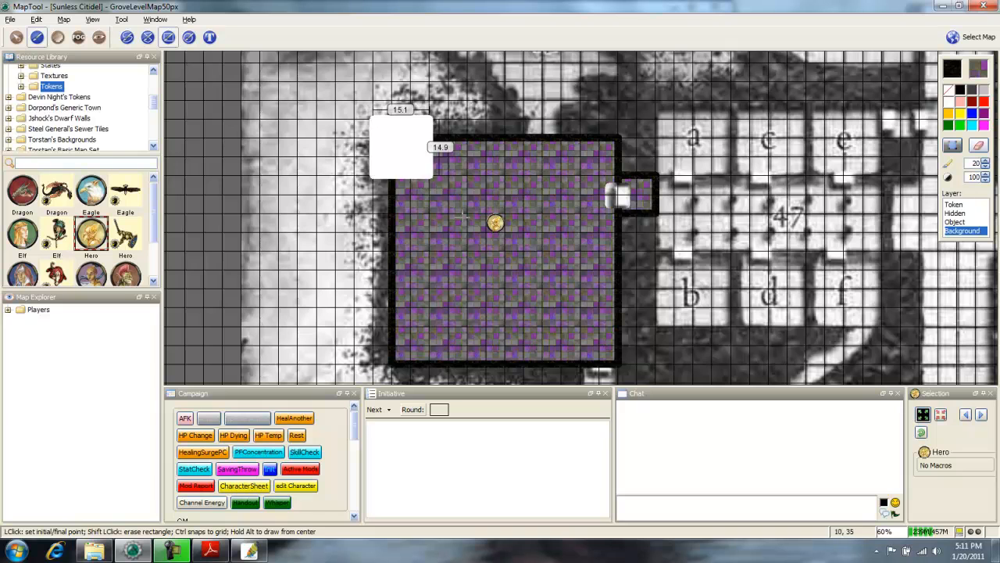
shift+click(681, 367)
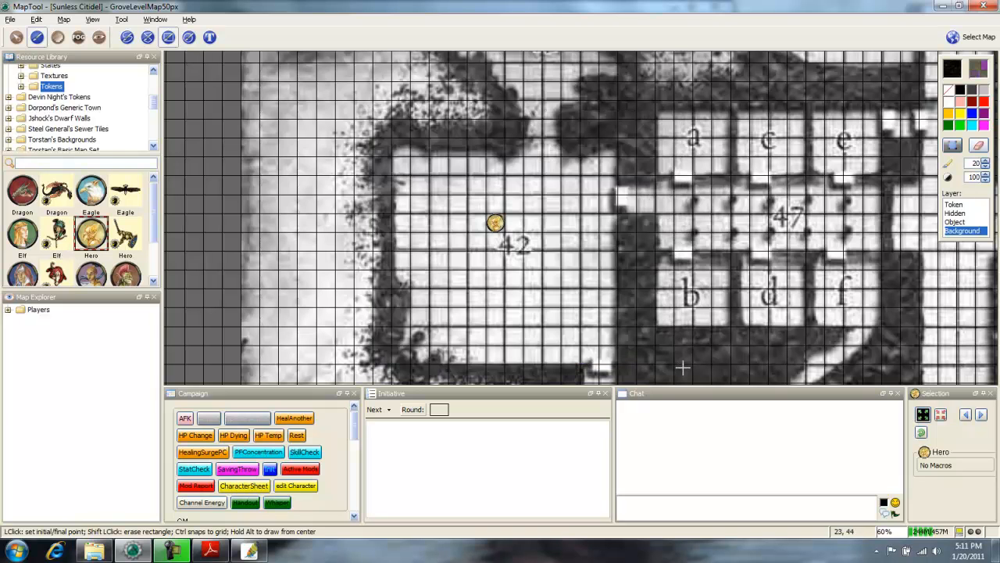
Set up straight-line drawing on the Object layer with no fill paint.
click(957, 222)
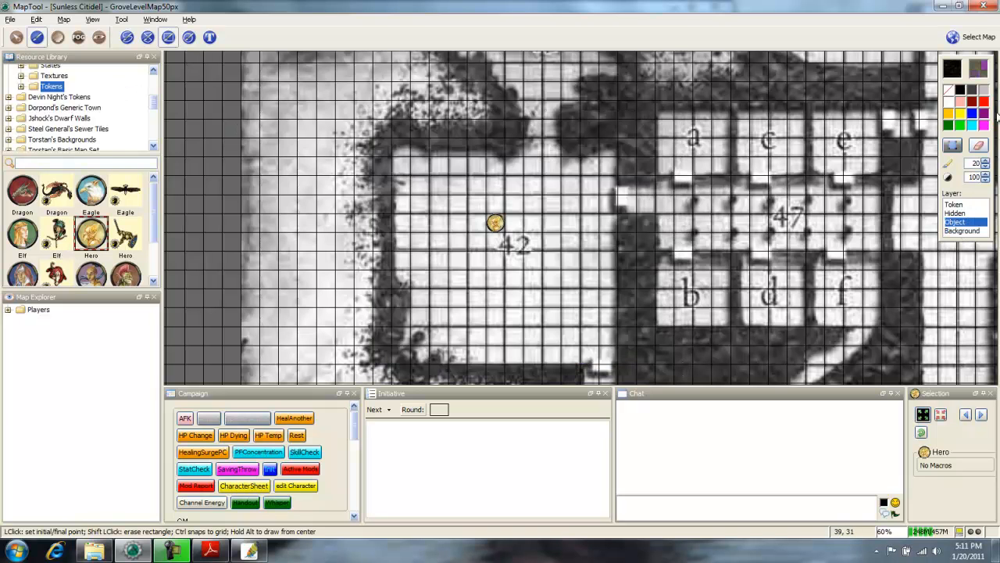
right_click(948, 91)
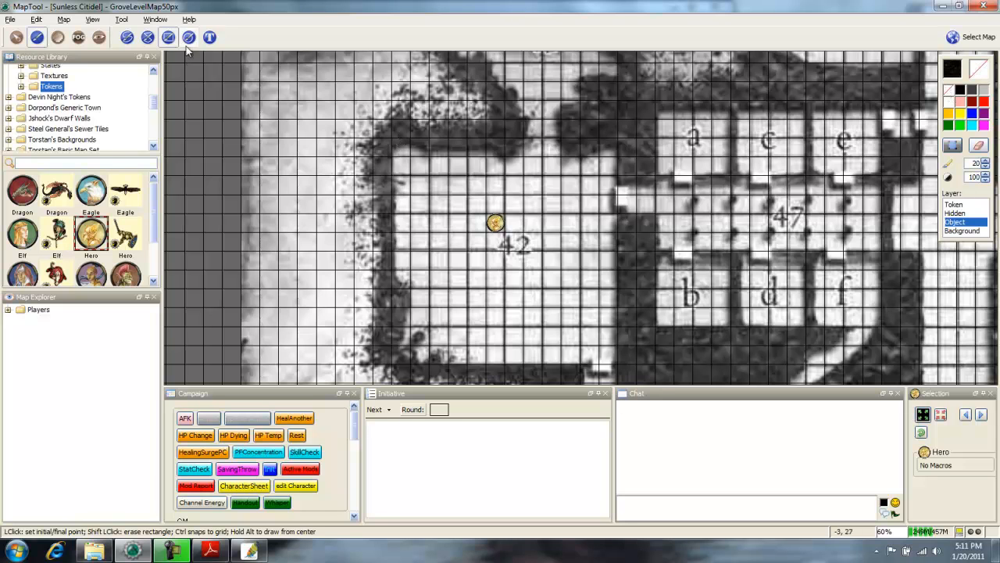
click(148, 38)
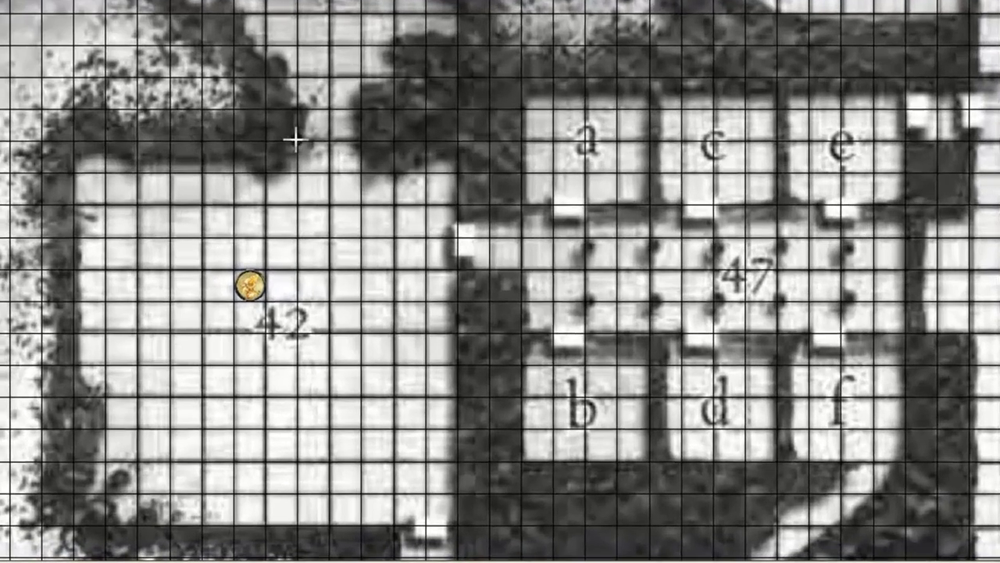
click(523, 136)
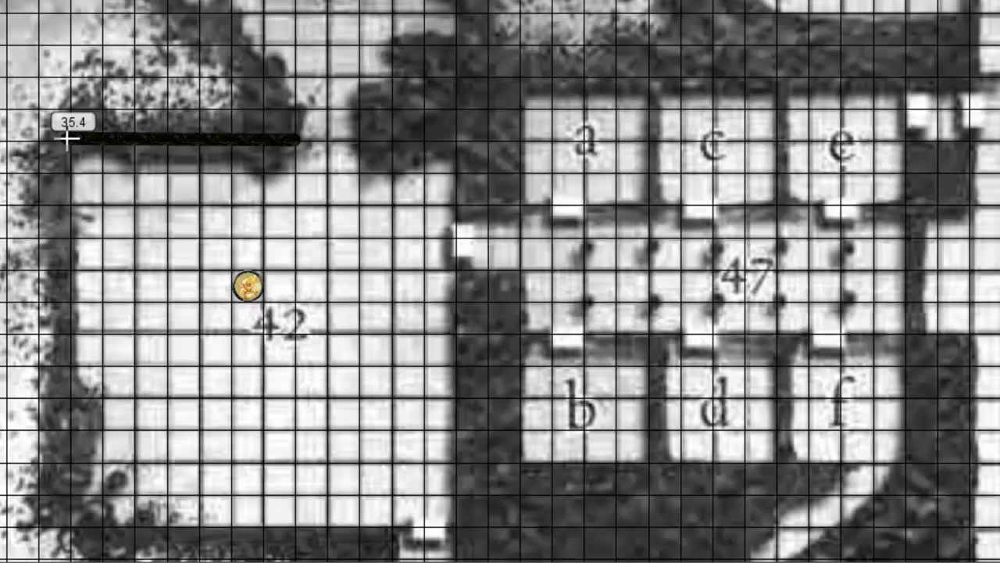
right_click(67, 139)
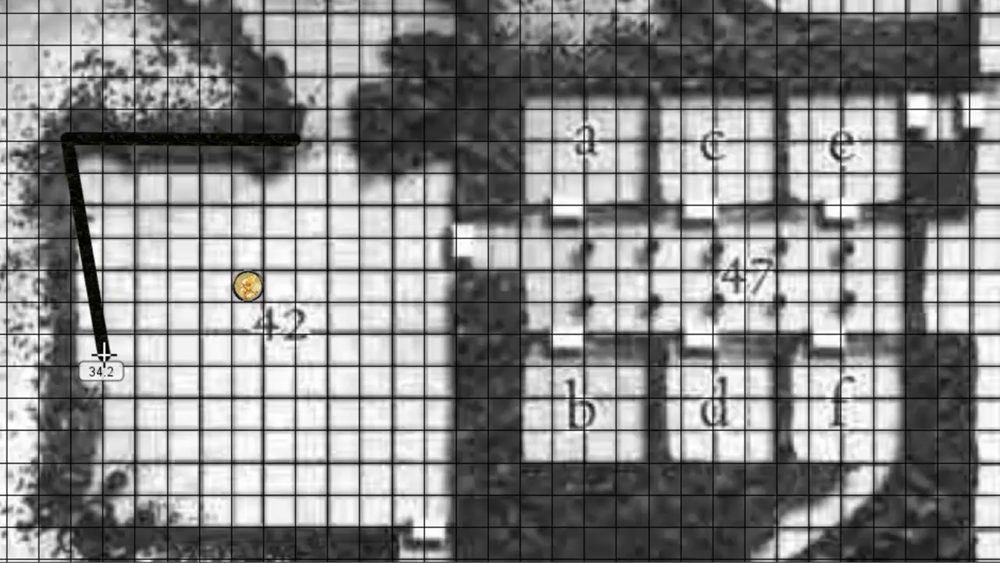
key(Escape)
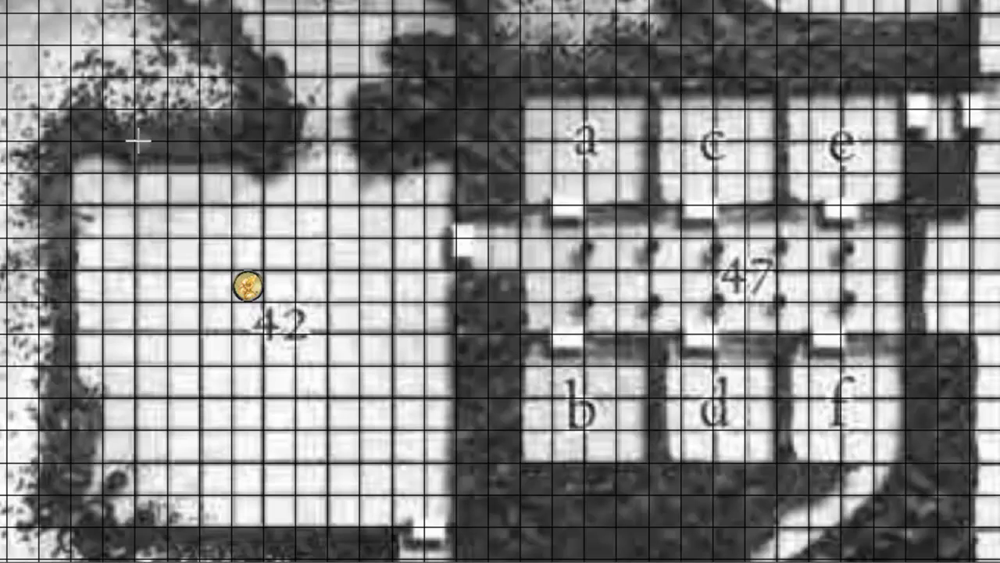
Draw grid-aligned walls around room 42: 35 units along the north, the full west side, and the south side up to the doorway.
drag(292, 142, 96, 143)
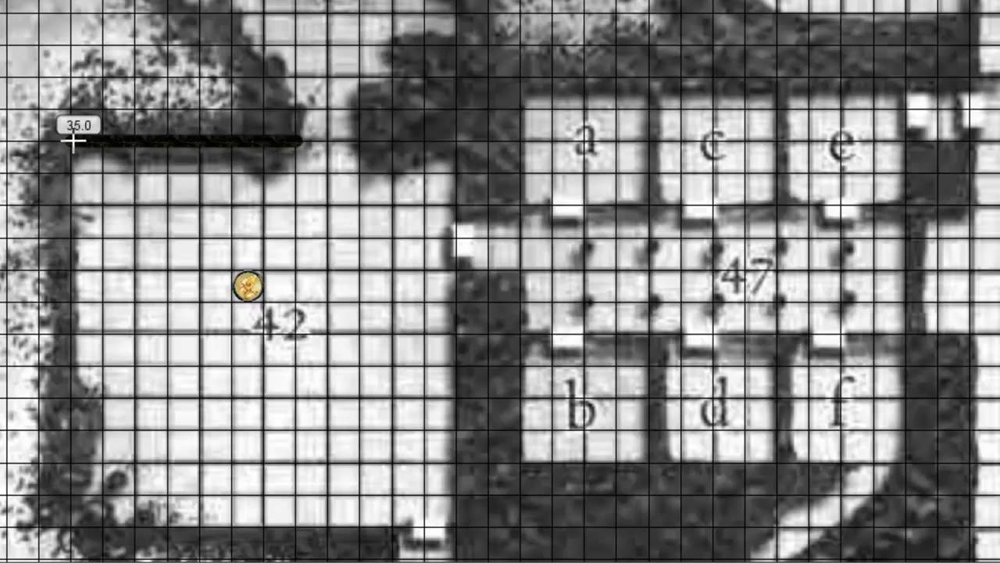
right_click(74, 142)
right_click(76, 528)
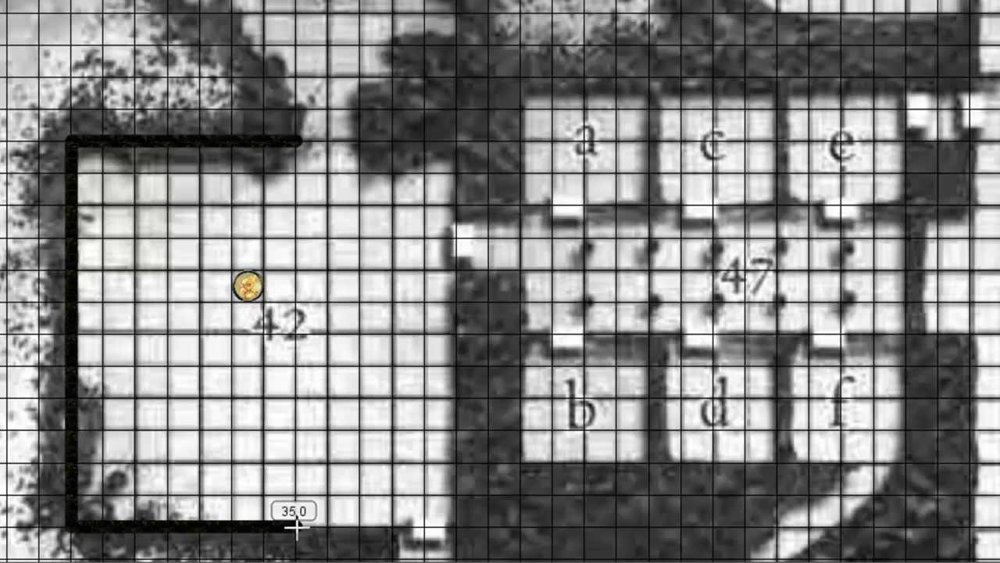
click(398, 529)
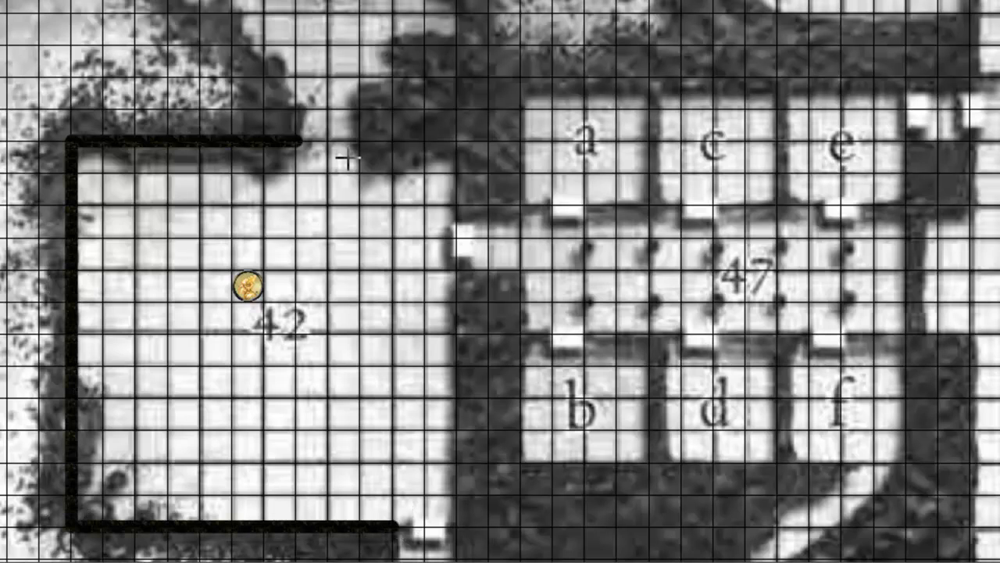
Draw room 42's northeast wall for 15 units past the north opening, then its east wall, leaving a gap at the east doorway.
click(360, 142)
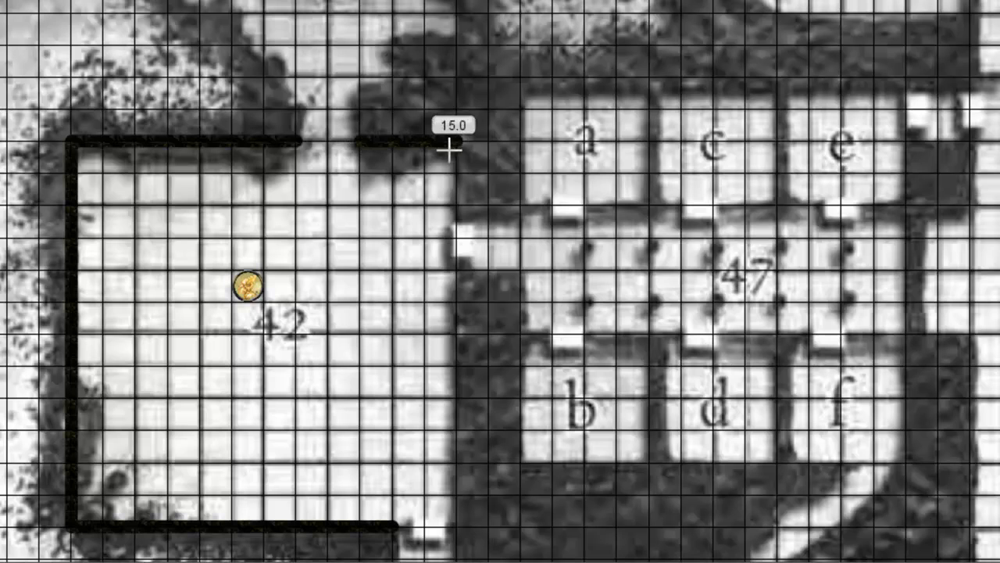
right_click(456, 143)
click(457, 208)
mouse_move(457, 266)
mouse_down()
mouse_move(431, 536)
mouse_move(457, 525)
mouse_up()
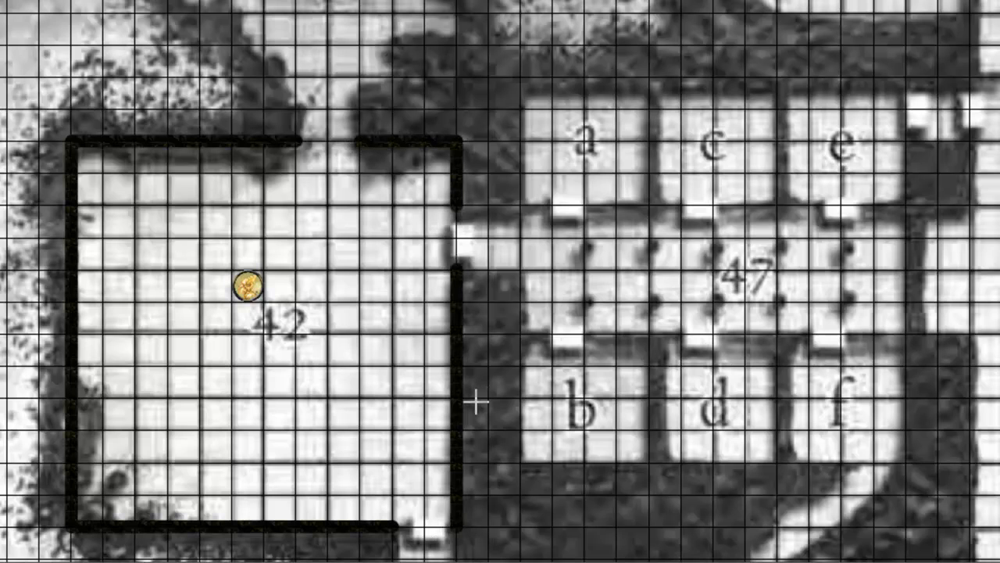
Draw the wall from room 42's east doorway along area 47's north side and enclose cell a, leaving its south doorway open.
drag(541, 131, 375, 173)
click(296, 251)
mouse_move(333, 250)
mouse_down()
mouse_move(381, 250)
mouse_move(357, 239)
mouse_move(359, 125)
mouse_move(493, 126)
mouse_move(481, 247)
mouse_move(418, 248)
mouse_up()
drag(517, 248, 494, 247)
Draw cell c's north and east walls and the south wall segment between the doorways of cells c and e.
mouse_move(487, 123)
mouse_down()
mouse_move(614, 123)
mouse_move(614, 247)
mouse_up()
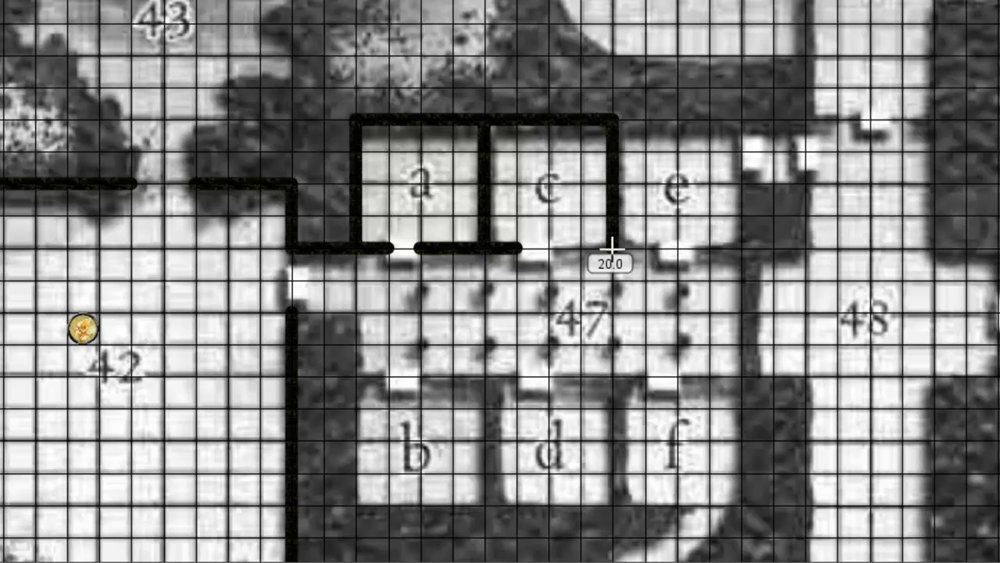
right_click(613, 247)
click(561, 249)
click(648, 247)
click(621, 248)
Draw cell e's 20-unit north wall, then its east wall and short south segment, leaving the east and south doorways open.
click(617, 119)
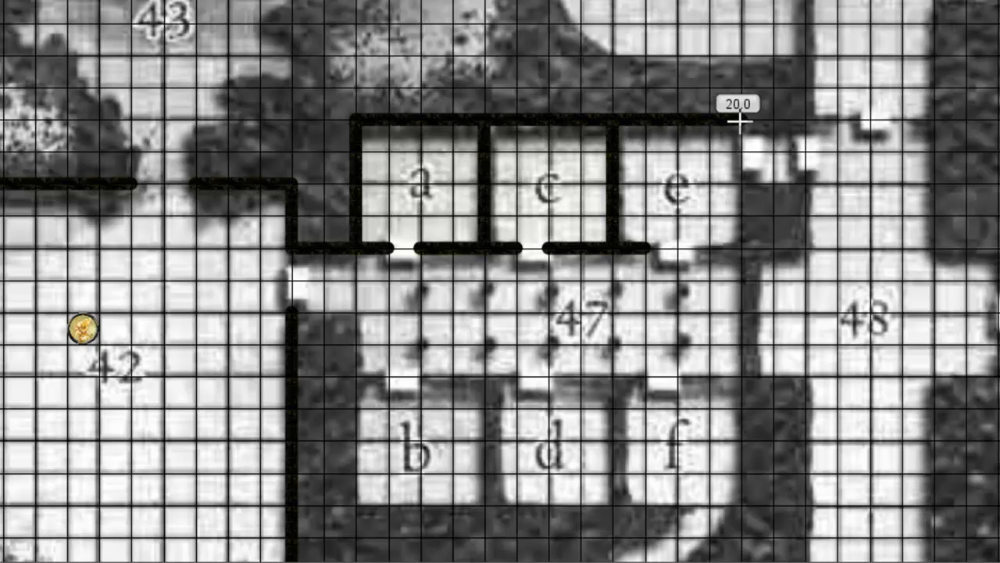
right_click(738, 121)
click(739, 181)
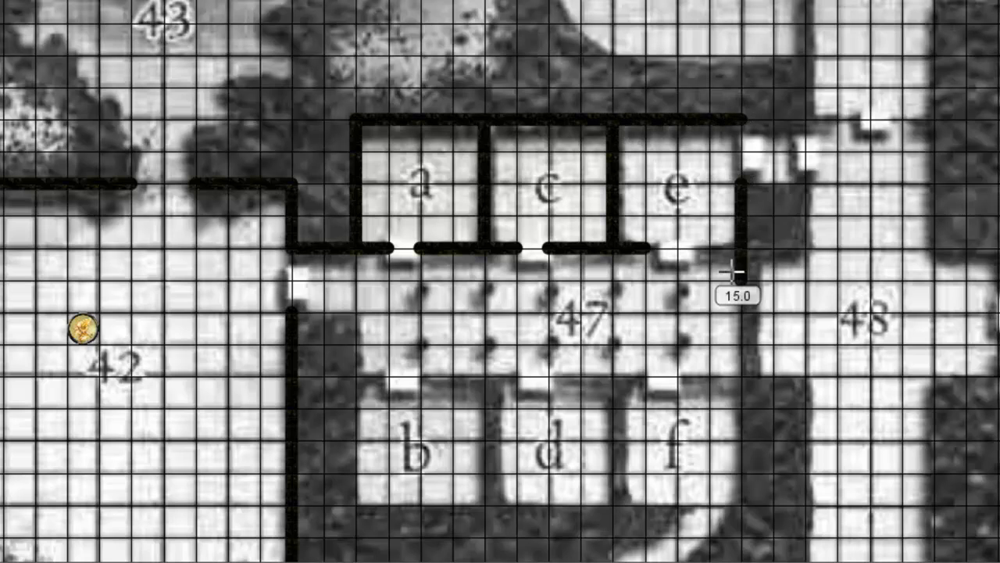
right_click(744, 206)
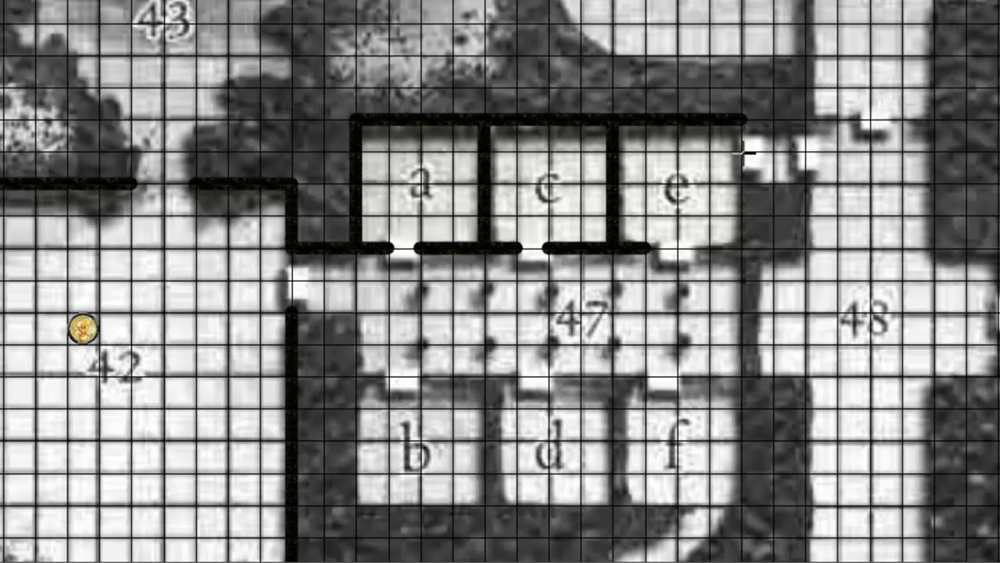
click(742, 152)
click(742, 232)
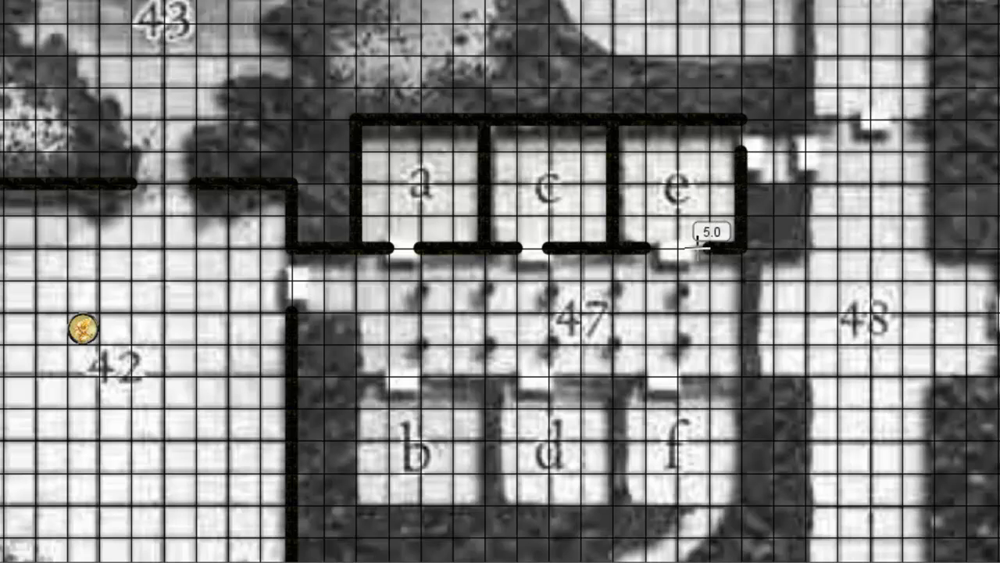
click(703, 238)
key(Escape)
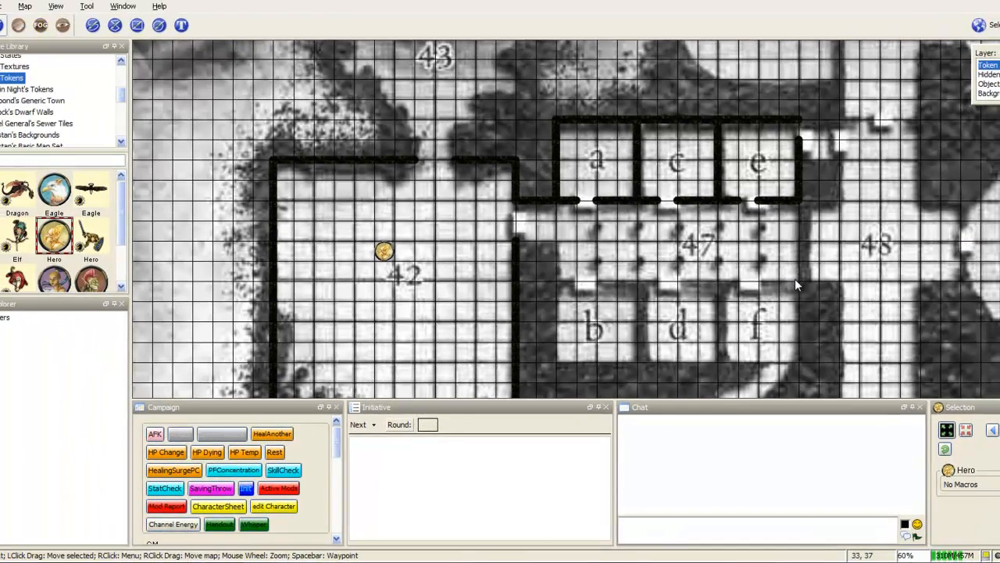
click(795, 280)
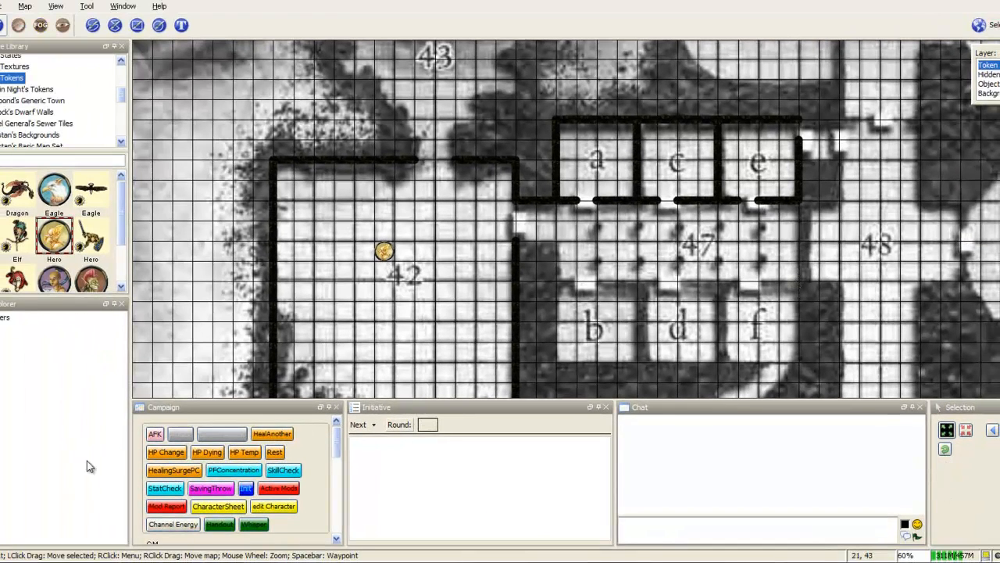
Draw the wall from room 42's east doorway around area 47's southwest corner, down cell b's west side and along the cells' south side.
click(116, 25)
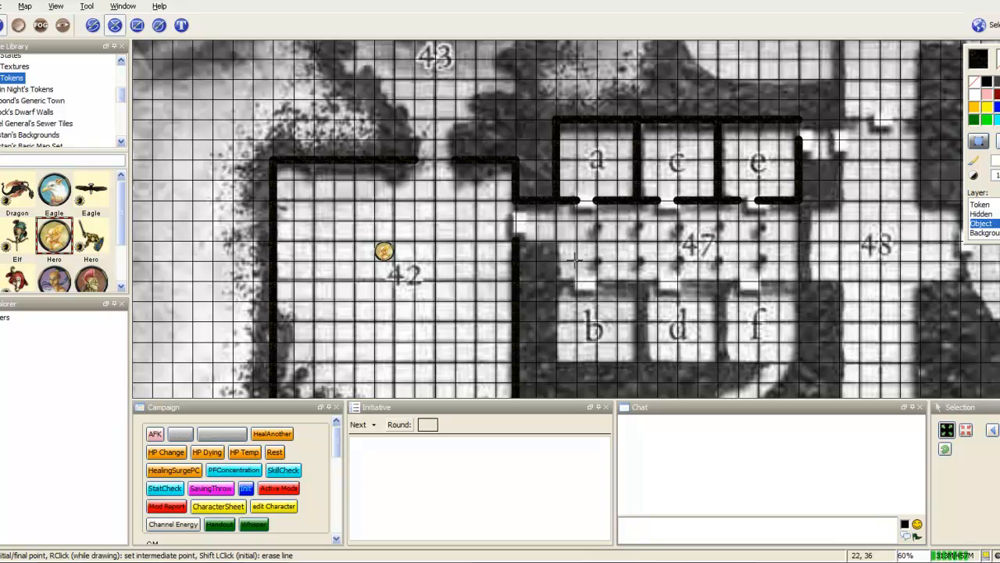
click(516, 240)
right_click(558, 240)
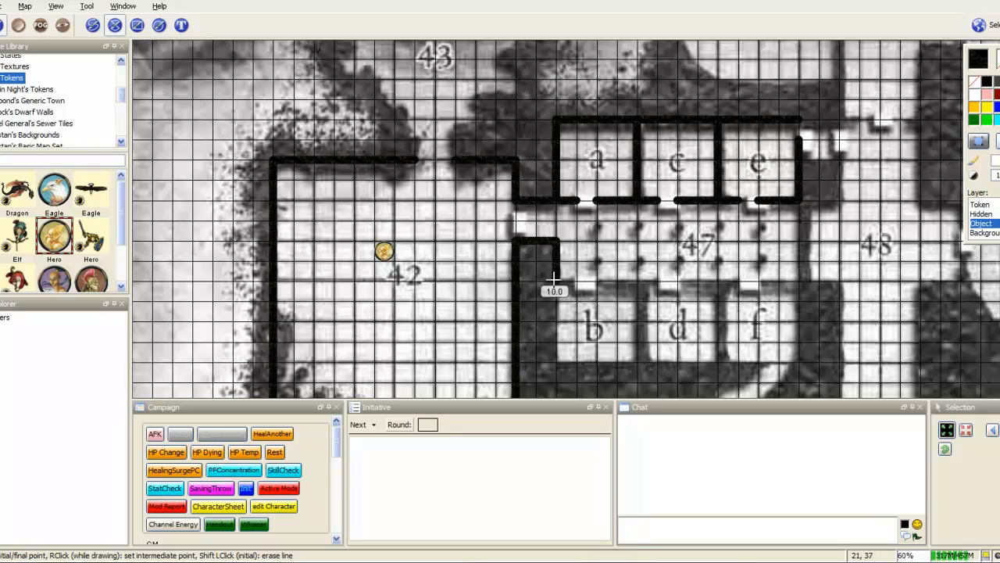
right_click(558, 361)
click(756, 360)
Draw the north and east walls of cells b and d, leaving both north doorways open.
click(560, 281)
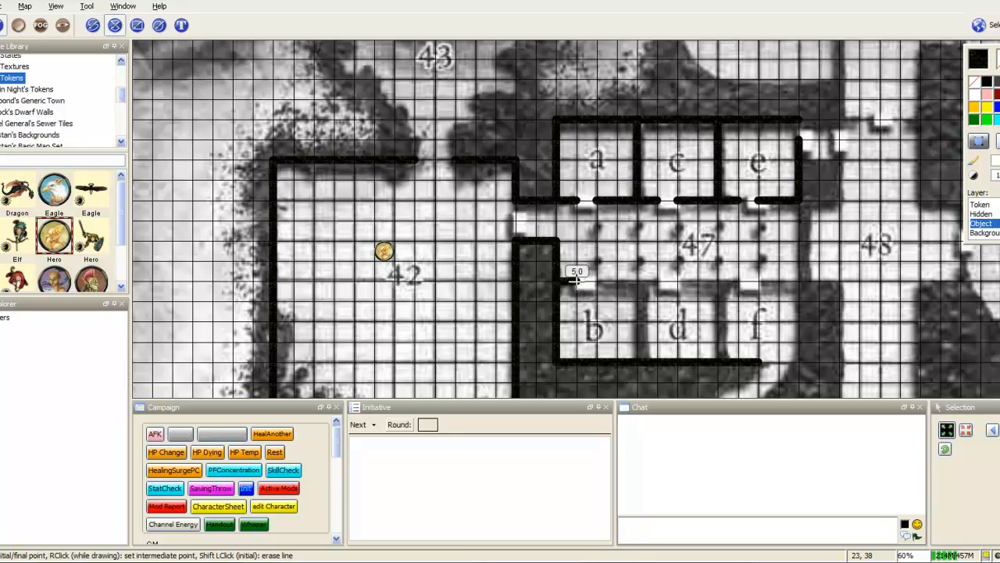
right_click(639, 281)
click(640, 354)
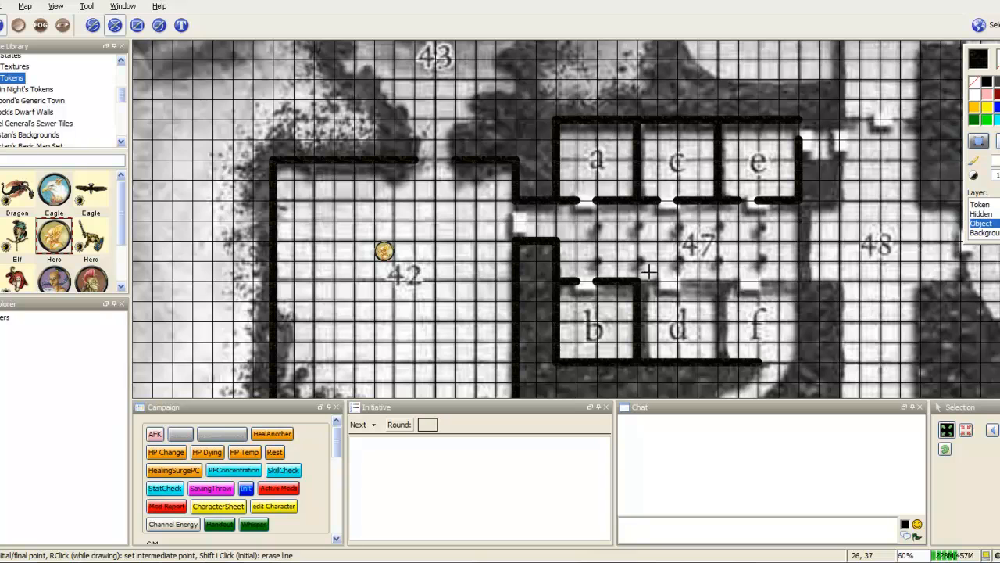
click(681, 279)
right_click(716, 281)
click(716, 346)
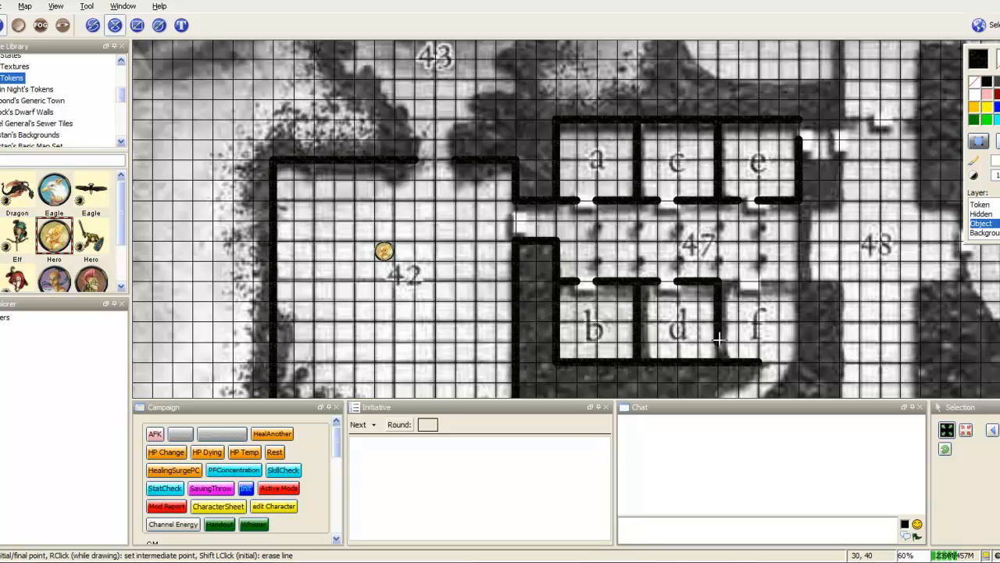
click(717, 340)
click(720, 362)
Draw cell f's northeast wall segment and east wall, then close area 47's east side between cells e and f.
click(760, 280)
right_click(798, 282)
click(798, 361)
click(798, 201)
click(799, 281)
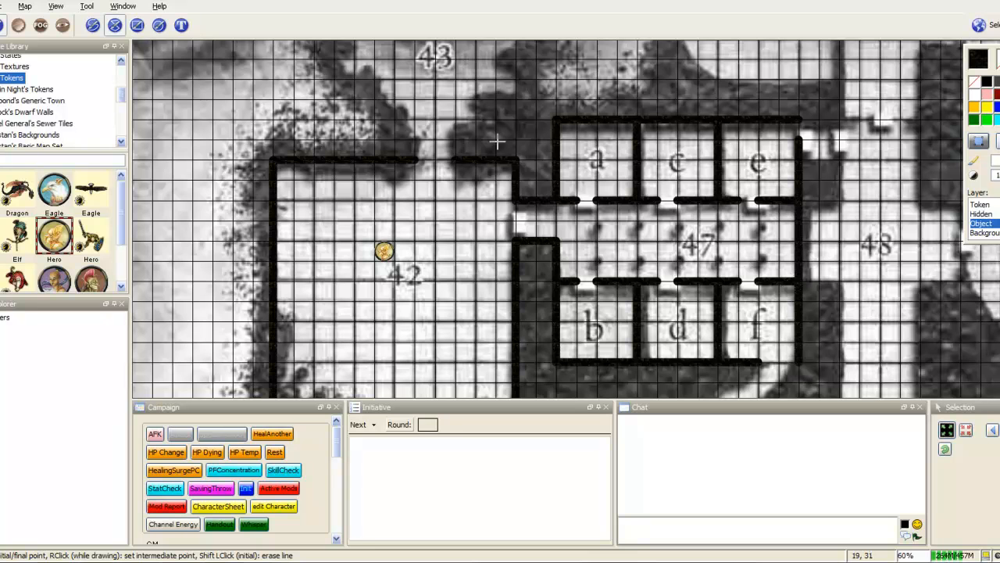
Trace area 43's irregular east and west cave walls freehand from room 42's north opening, leaving the northern passage open.
drag(497, 141, 579, 293)
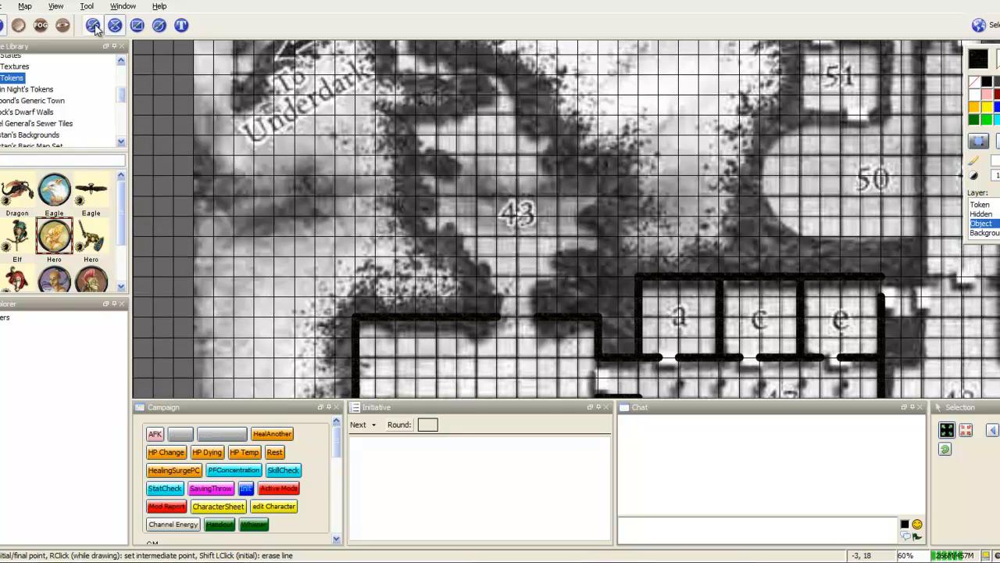
click(93, 26)
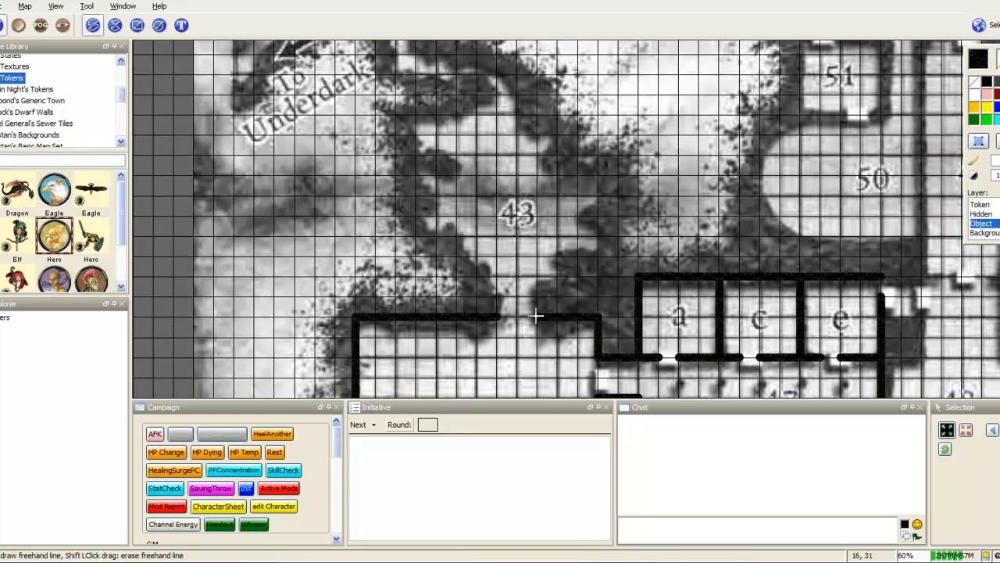
mouse_move(534, 316)
mouse_down()
mouse_move(523, 298)
mouse_move(535, 279)
mouse_move(554, 286)
mouse_move(570, 269)
mouse_move(553, 256)
mouse_move(598, 248)
mouse_move(611, 223)
mouse_move(584, 204)
mouse_move(601, 188)
mouse_move(593, 168)
mouse_move(570, 165)
mouse_move(539, 125)
mouse_up()
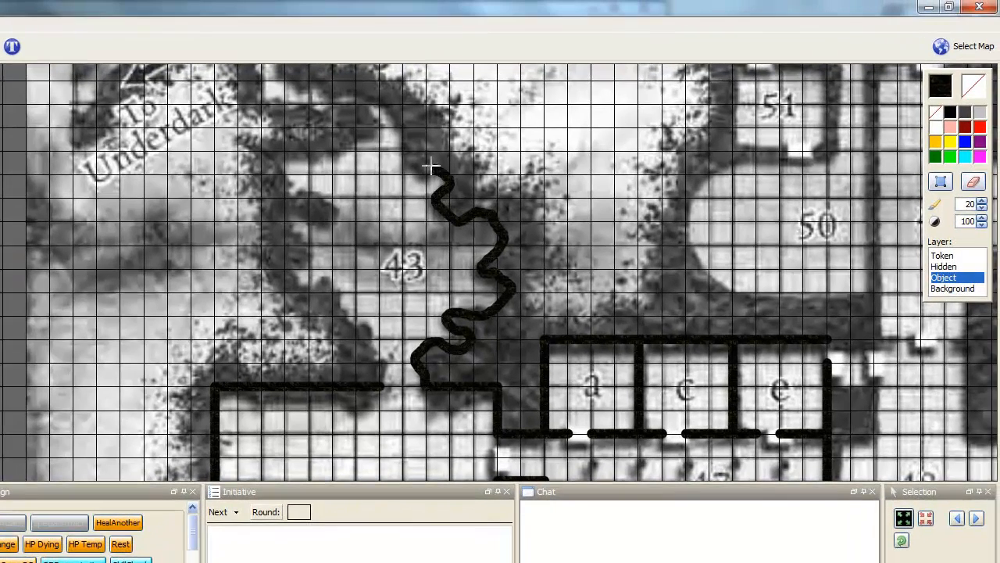
mouse_move(431, 166)
mouse_down()
mouse_move(403, 144)
mouse_move(380, 101)
mouse_move(381, 131)
mouse_move(348, 149)
mouse_move(299, 148)
mouse_move(278, 171)
mouse_move(328, 204)
mouse_move(309, 221)
mouse_move(290, 217)
mouse_move(313, 239)
mouse_move(293, 262)
mouse_move(302, 283)
mouse_move(326, 287)
mouse_move(375, 374)
mouse_up()
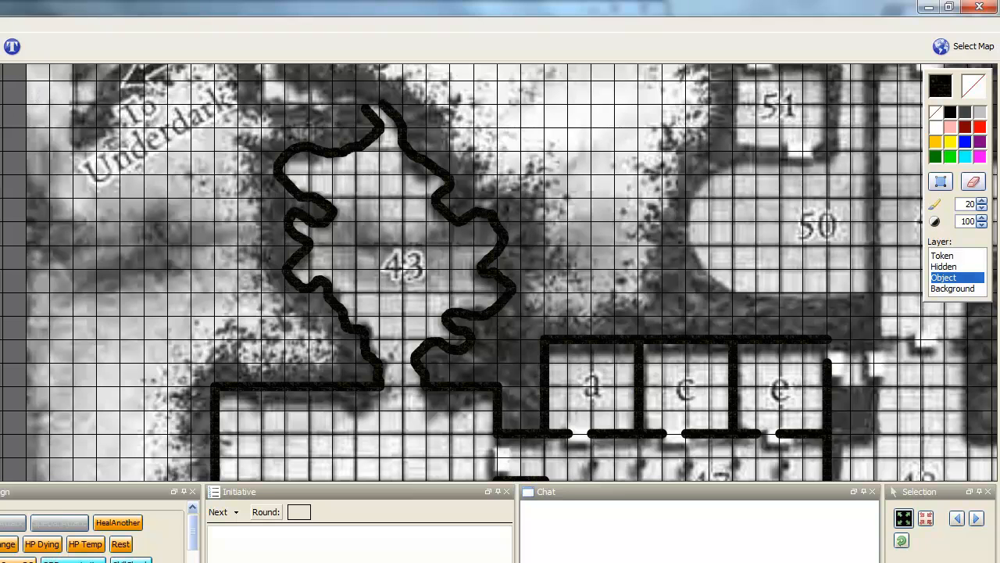
Switch drawing to the Background layer, remove the line colour and set the fill to Texture 036 from BackgroundTextures.
click(973, 289)
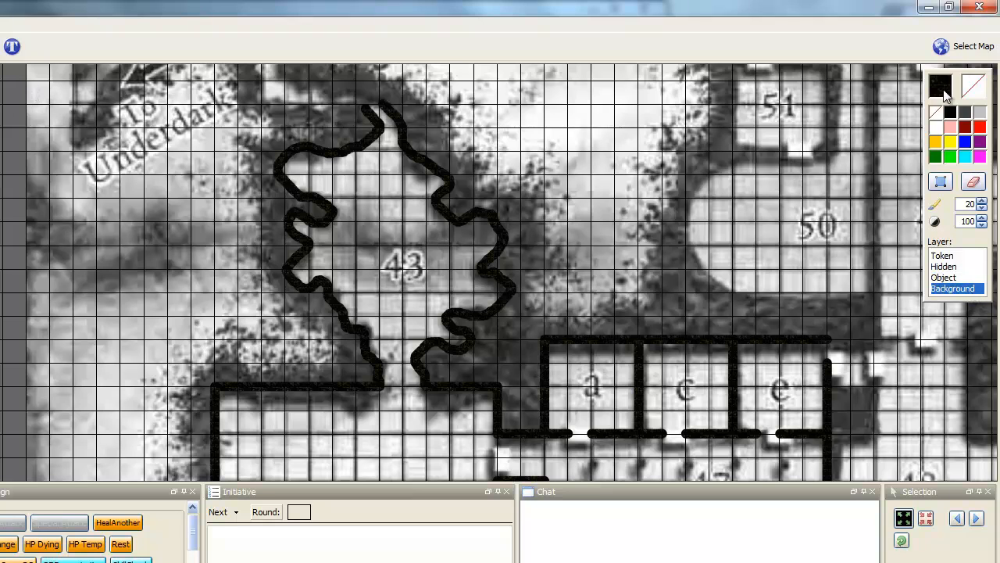
click(936, 114)
click(977, 86)
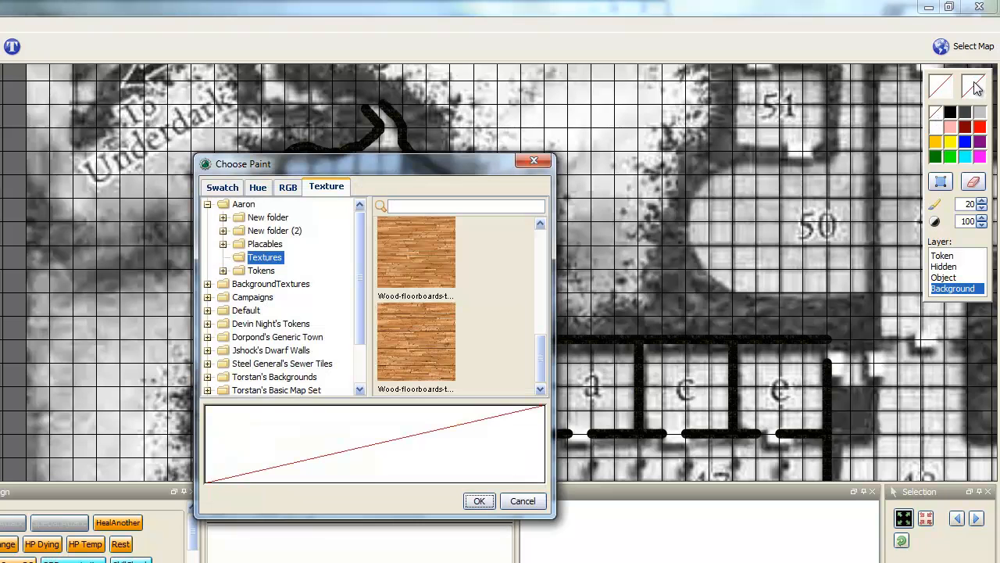
drag(538, 342, 539, 289)
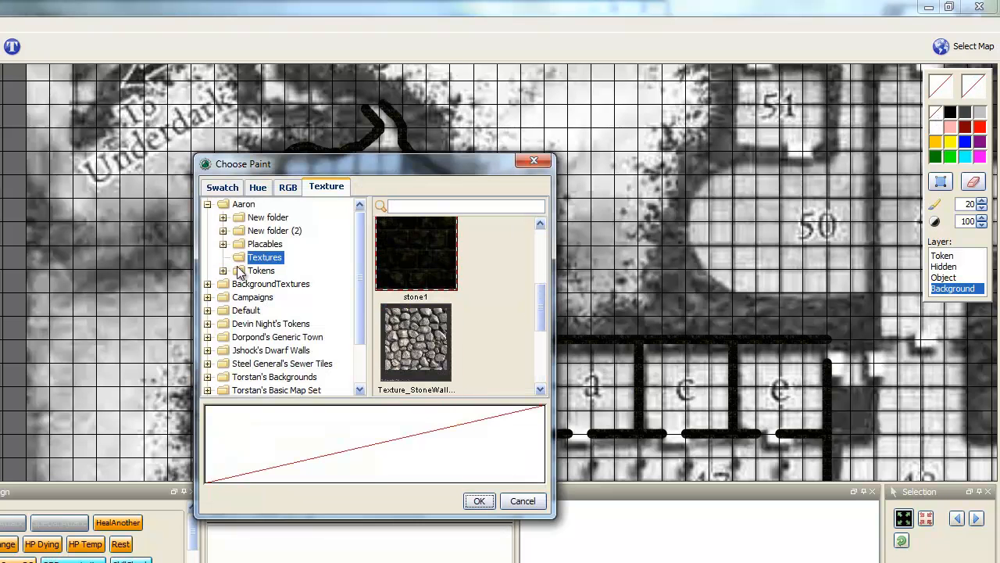
click(294, 286)
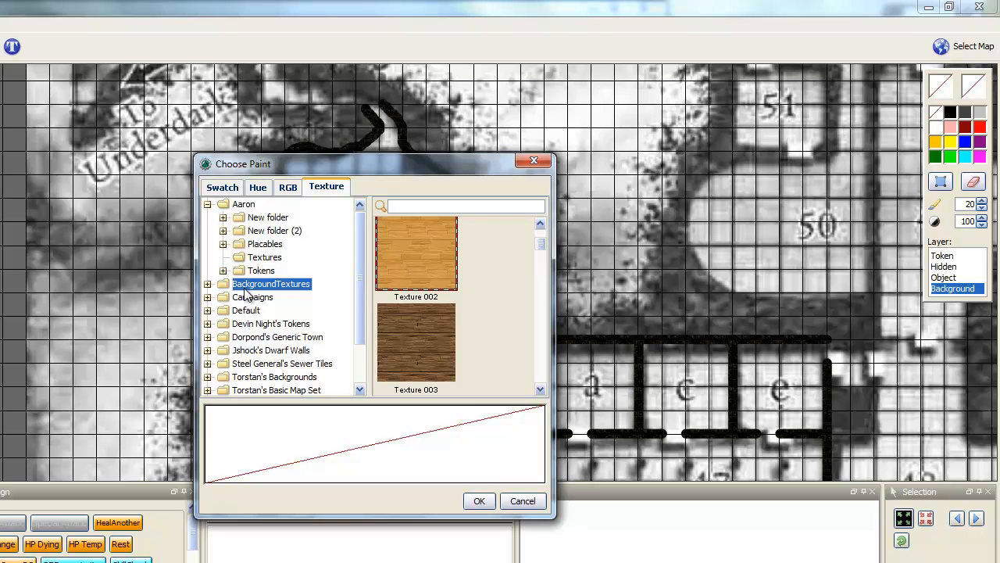
click(539, 249)
drag(538, 250, 528, 349)
click(417, 340)
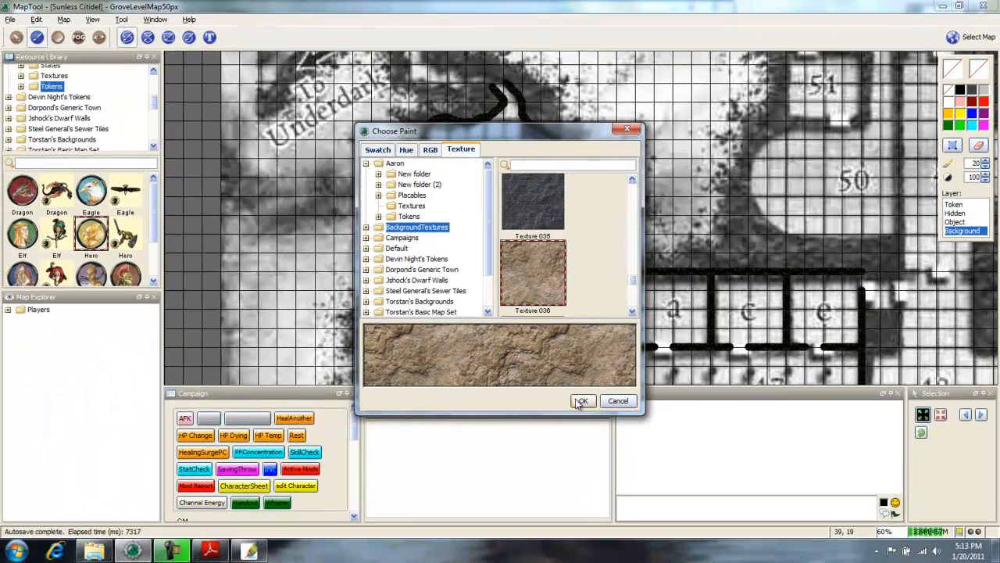
click(581, 401)
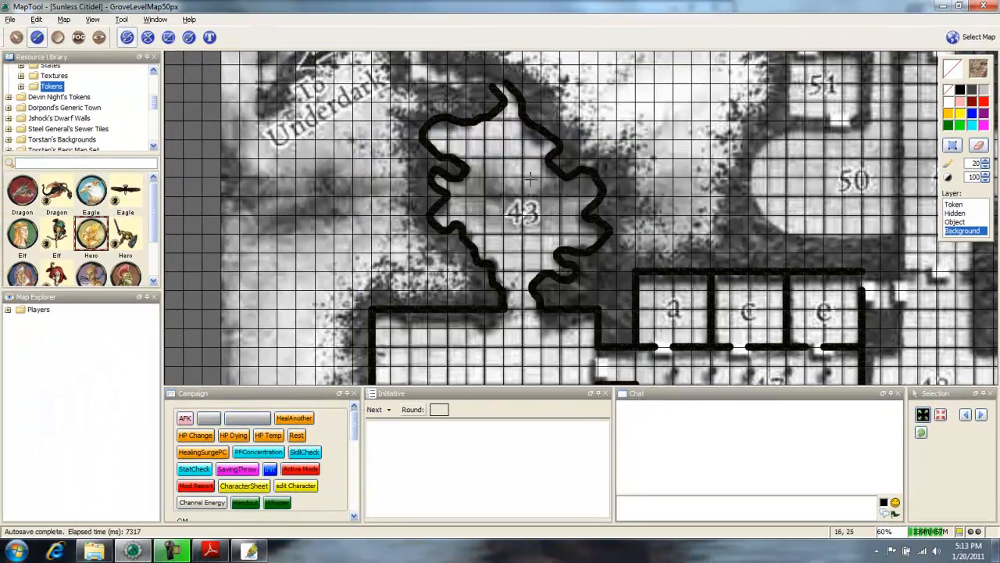
Toggle grid snapping and cover area 43 with a textured floor rectangle reaching down to room 42's north wall.
click(955, 146)
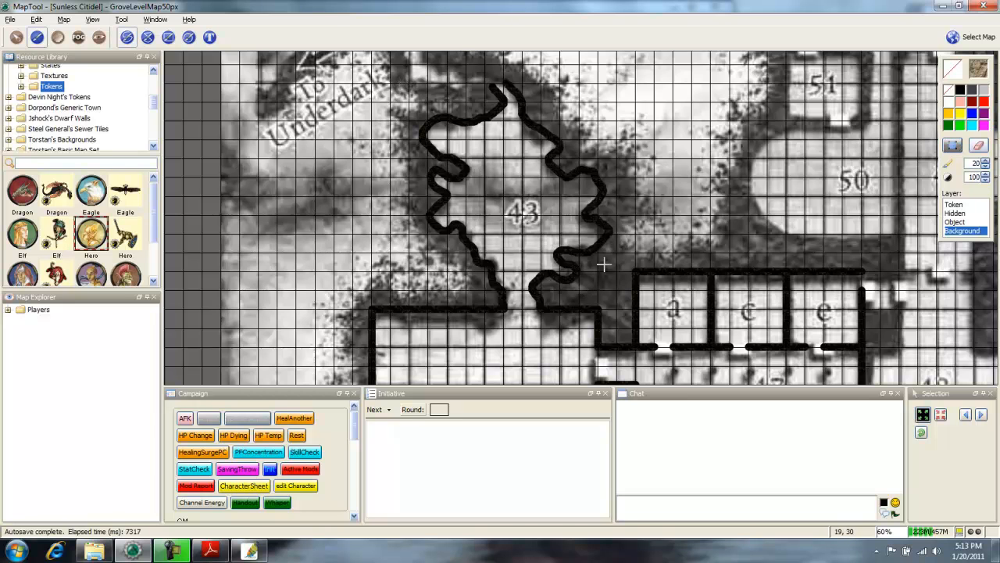
click(168, 37)
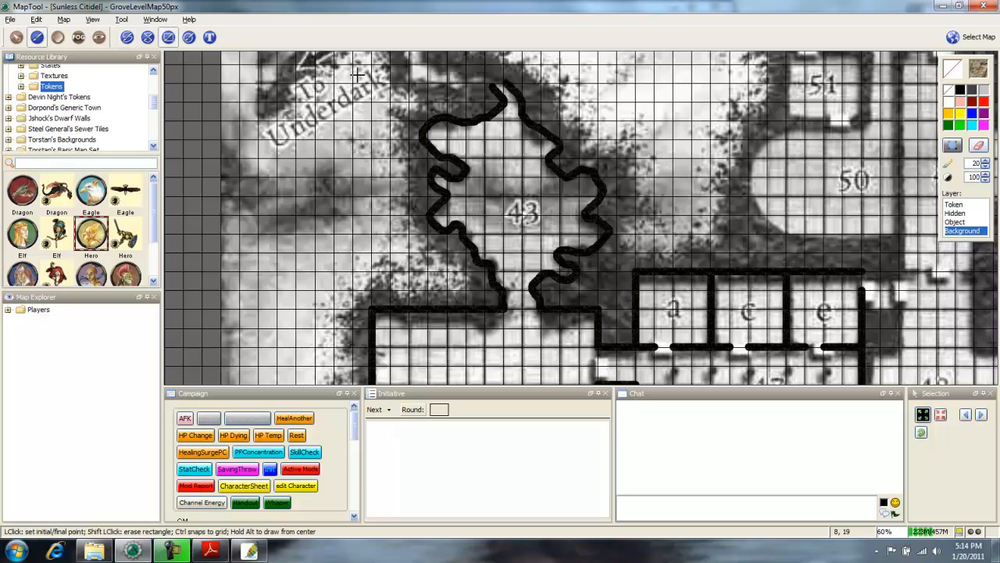
click(410, 100)
click(617, 309)
Cover room 42's floor with a textured rectangle spanning its northwest to southeast corners.
drag(567, 304, 589, 153)
drag(553, 261, 564, 168)
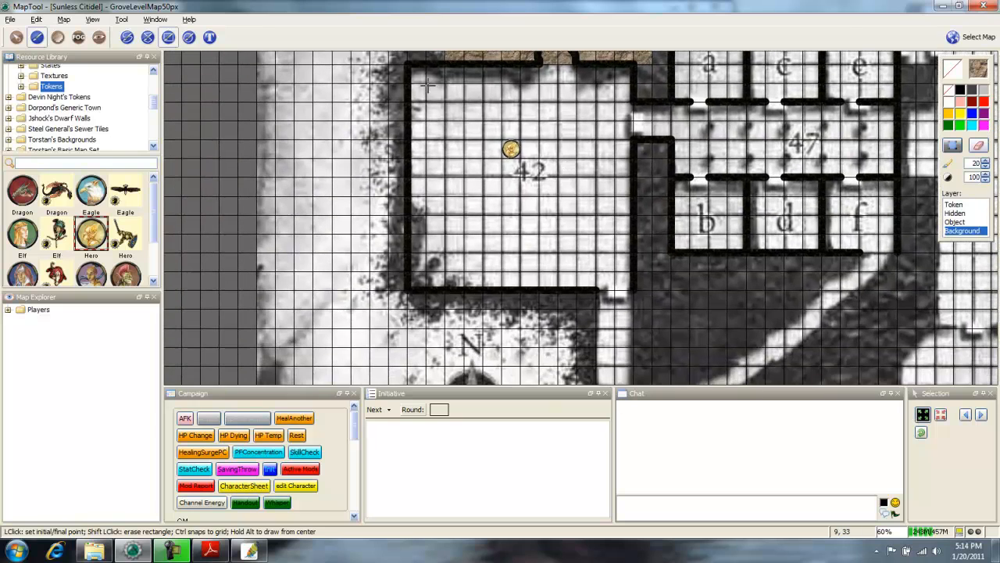
click(409, 66)
click(634, 291)
Cover the floors of cells b, d and f with one textured rectangle and cells a, c and e with another.
drag(660, 258, 625, 169)
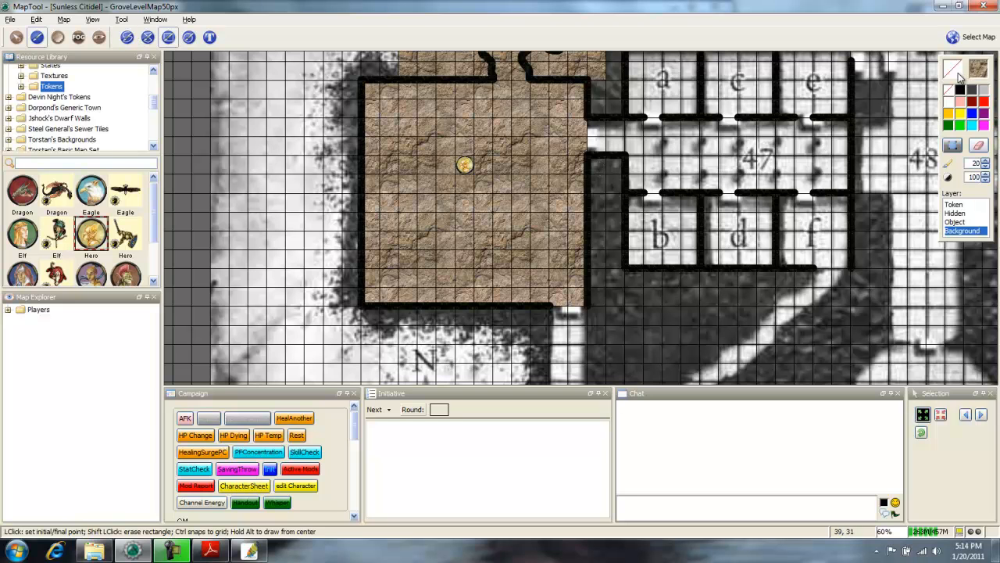
drag(785, 165, 736, 195)
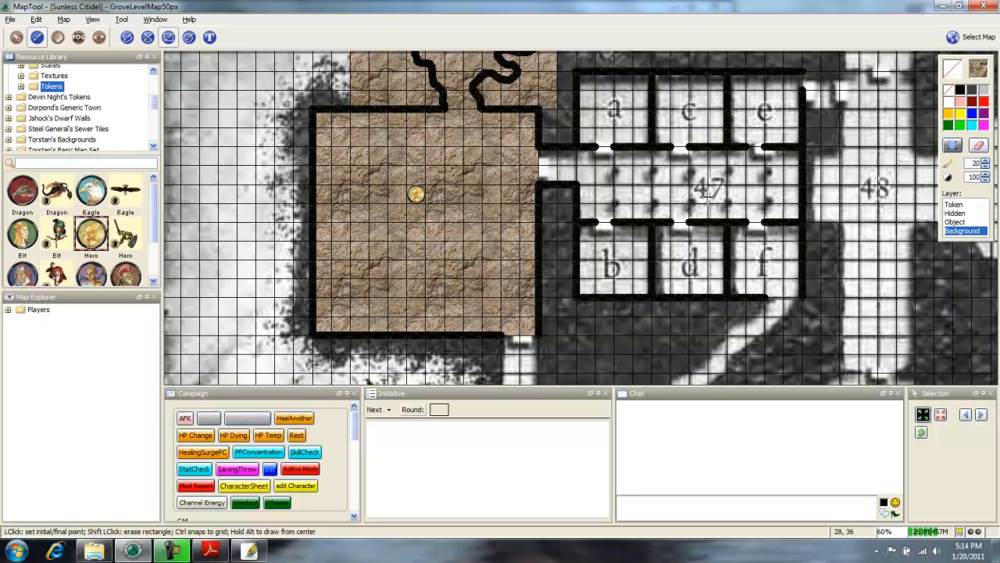
click(580, 296)
click(795, 221)
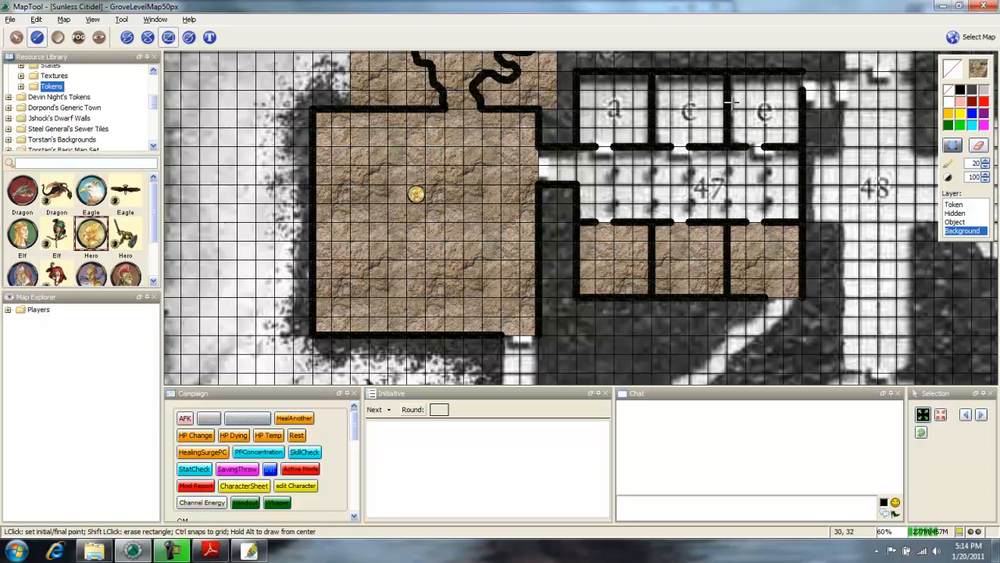
click(577, 70)
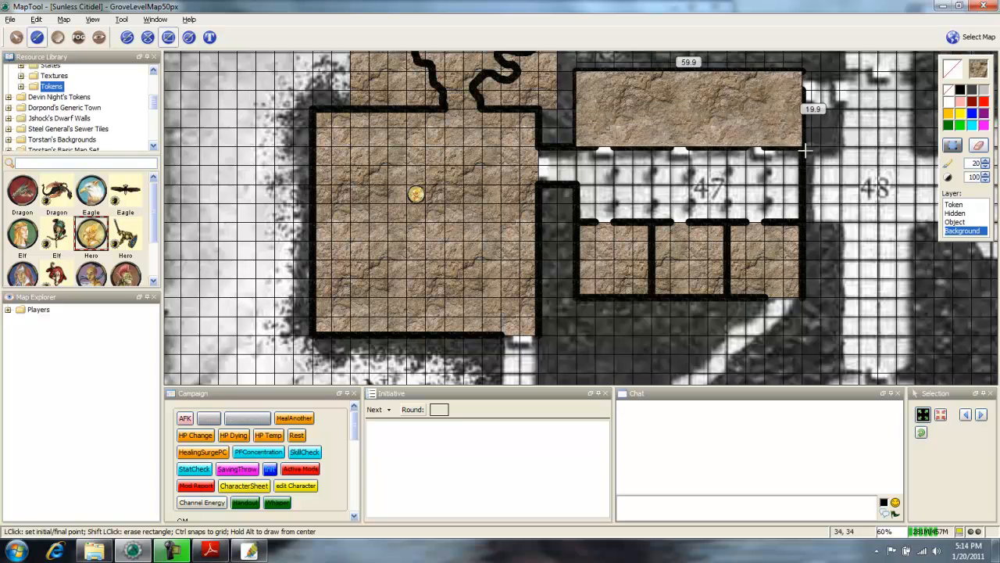
click(795, 159)
Set the line paint to the stone1 texture from Aaron's Textures folder, with no fill.
scroll(720, 187, up, 6)
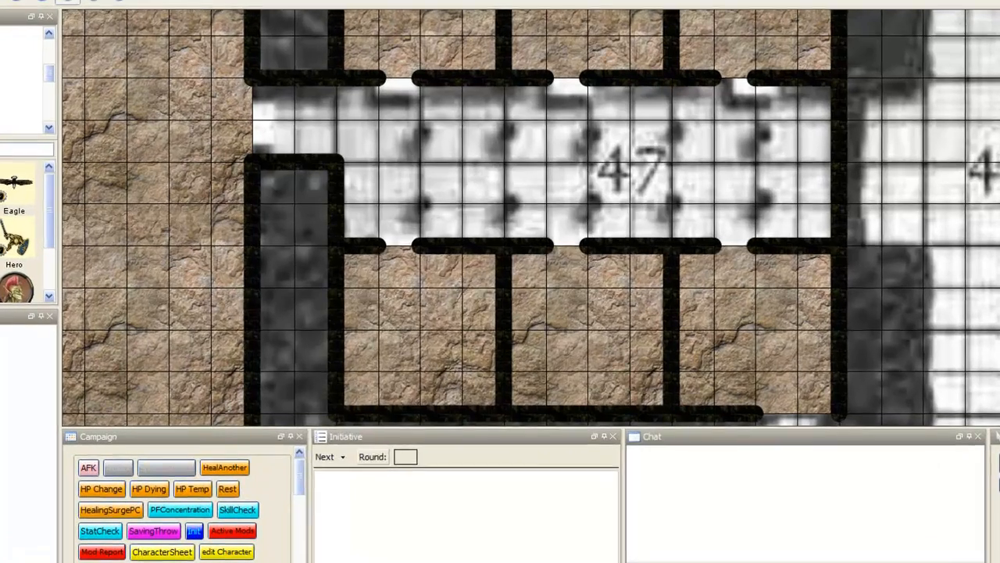
click(952, 146)
drag(642, 285, 652, 181)
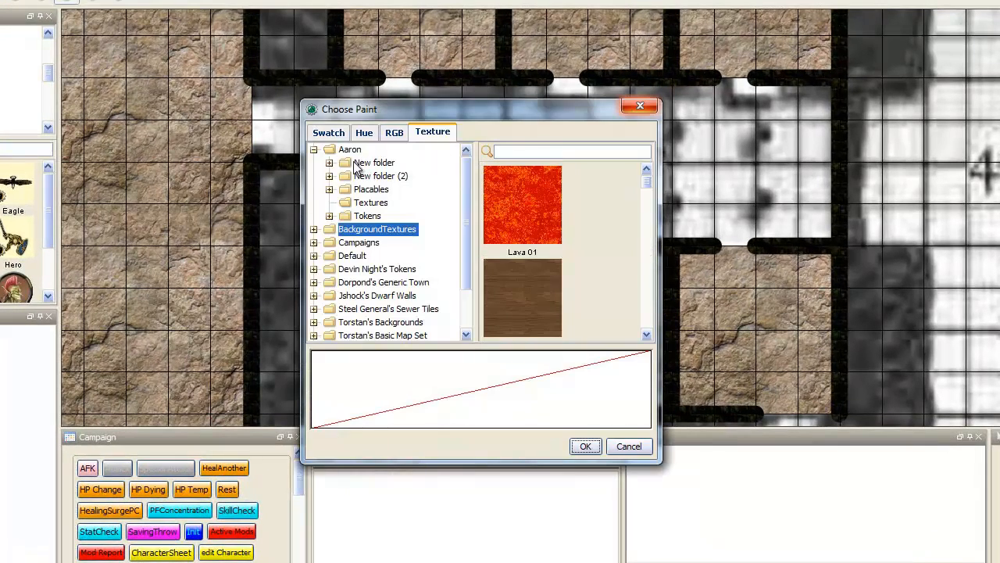
click(367, 203)
drag(642, 209, 639, 258)
click(522, 231)
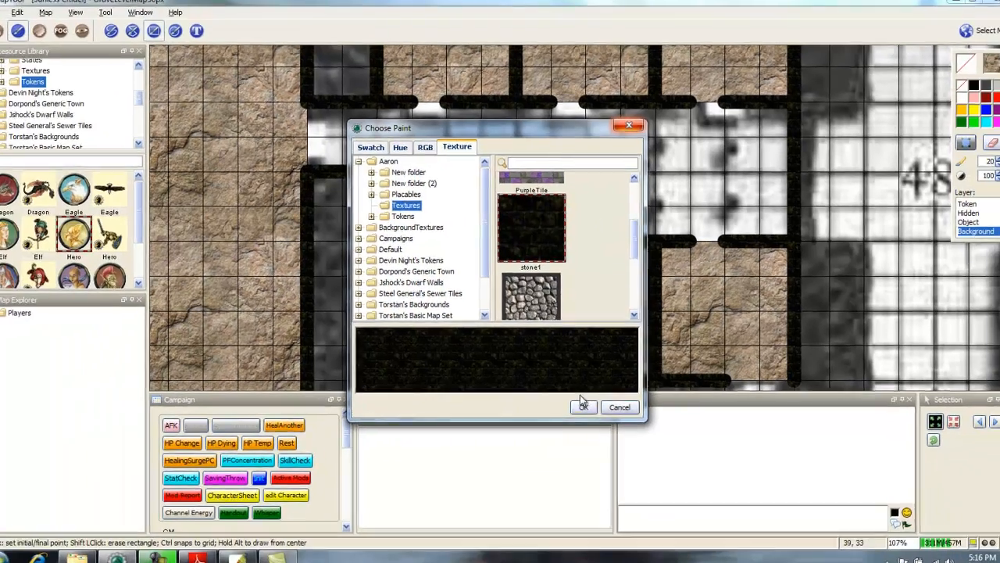
click(583, 406)
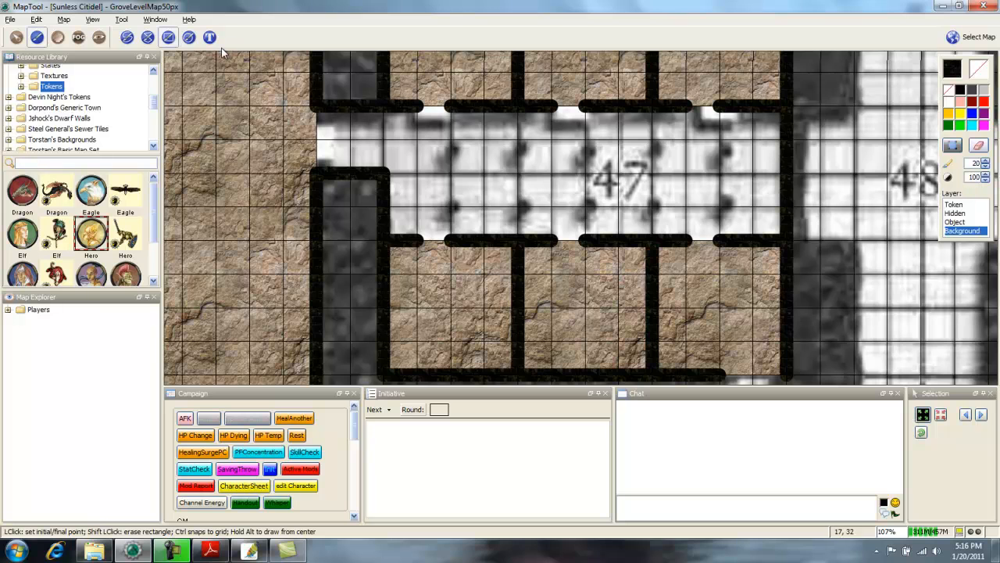
Draw ten stone pillar dots over area 47's pillar marks with the freehand tool, in two rows of five.
click(126, 37)
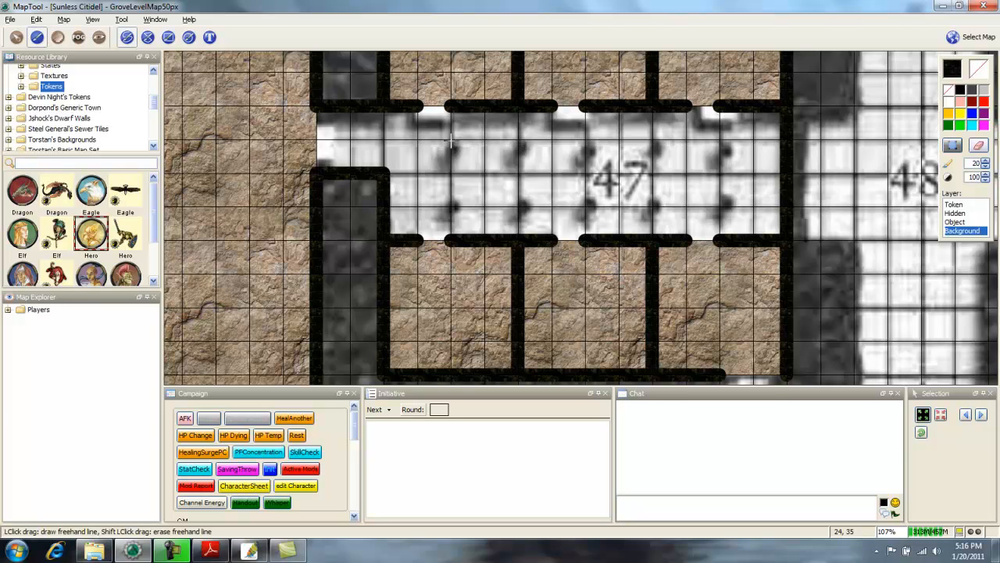
click(450, 139)
click(450, 206)
click(518, 207)
click(517, 139)
click(584, 139)
click(586, 206)
click(654, 207)
click(652, 139)
click(719, 139)
click(719, 206)
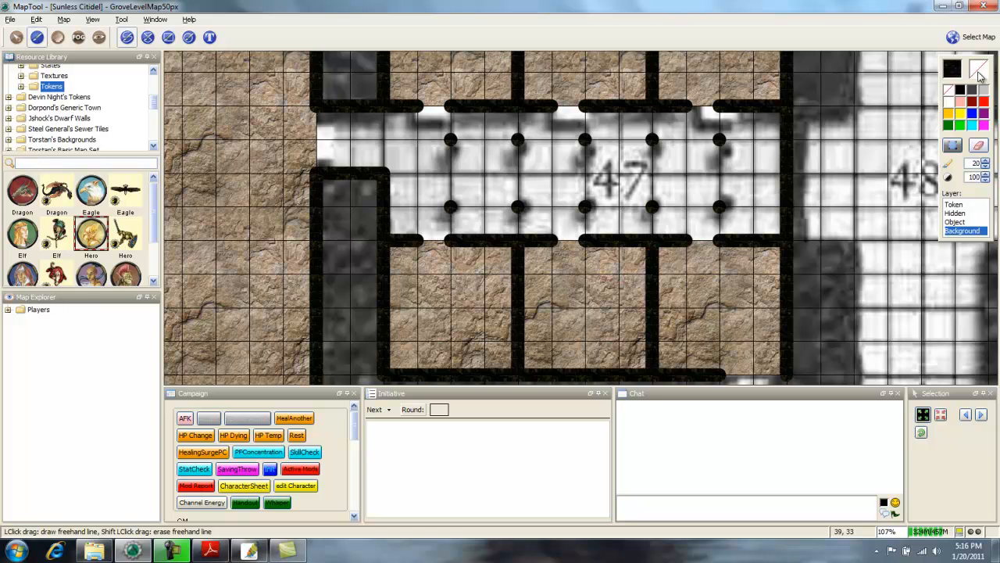
Remove the line paint again and set the fill to the brown rock Texture 036 from BackgroundTextures.
click(949, 89)
click(980, 69)
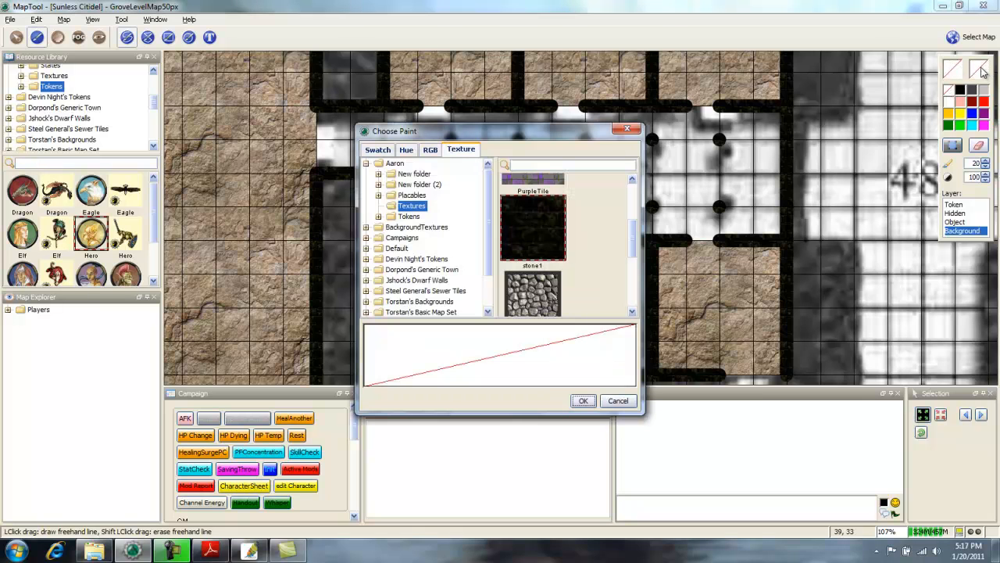
click(417, 228)
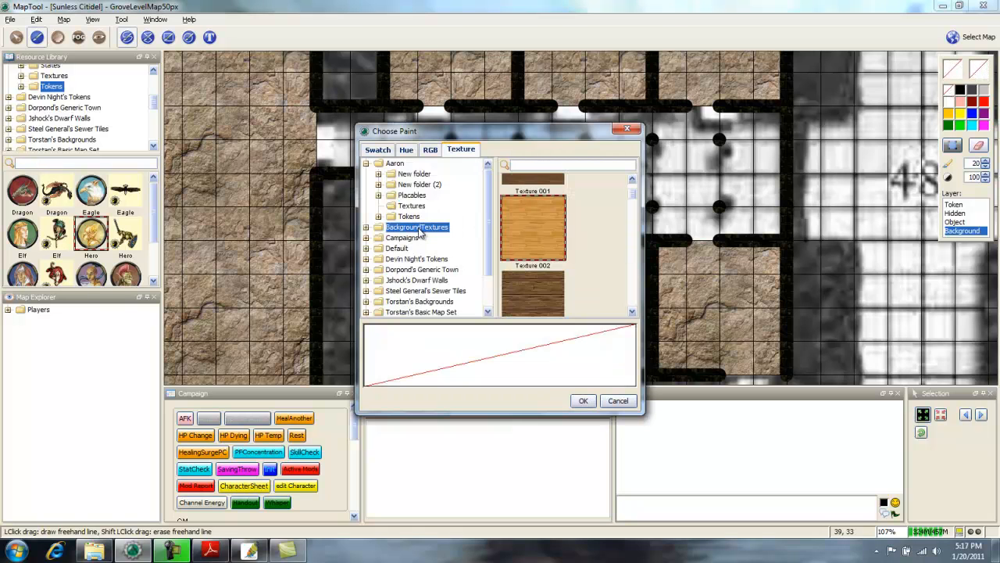
drag(634, 192, 630, 286)
click(550, 303)
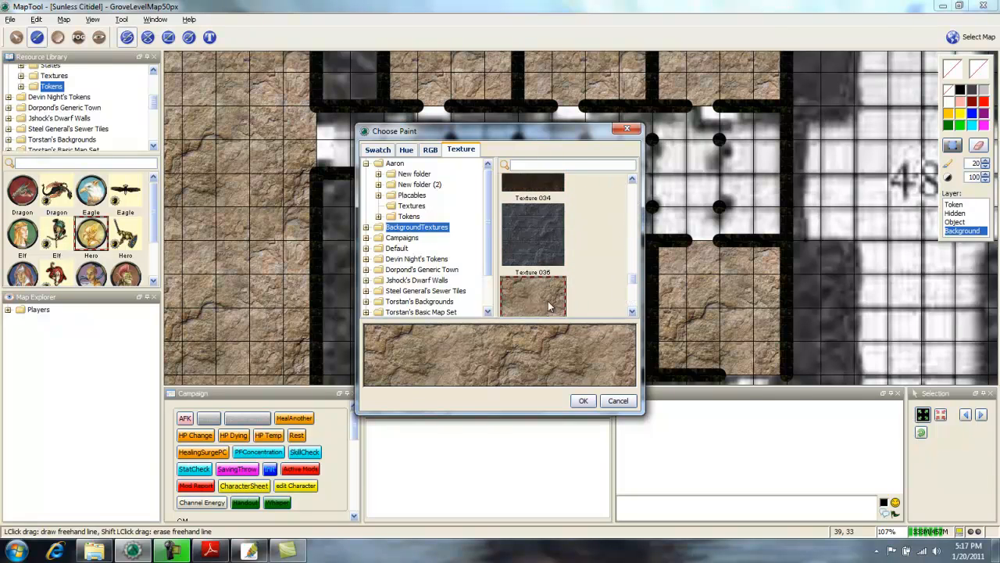
click(584, 401)
Cover area 47's floor with a textured rectangle from room 42's east doorway to the east wall, between the two cell rows.
click(168, 37)
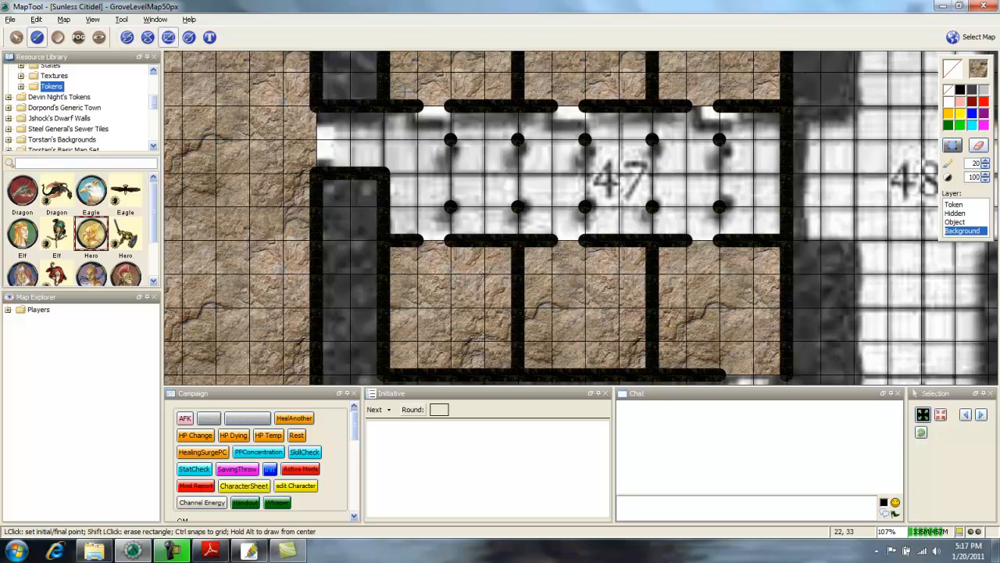
click(316, 110)
click(782, 244)
scroll(719, 237, down, 5)
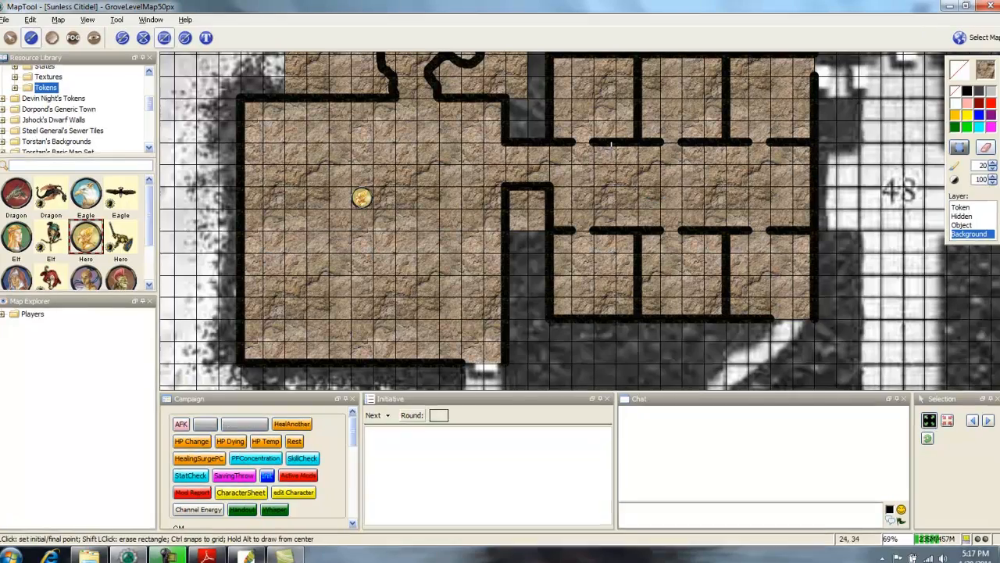
drag(609, 145, 627, 166)
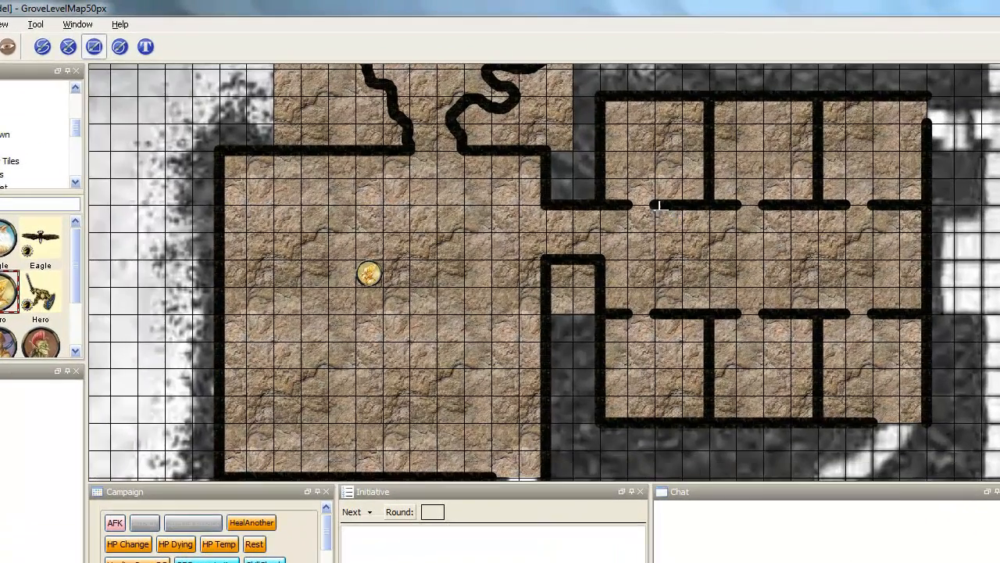
Erase the vision-blocking topology over area 47 and its six cells with one rectangle.
click(7, 48)
drag(632, 297, 553, 297)
drag(621, 274, 653, 263)
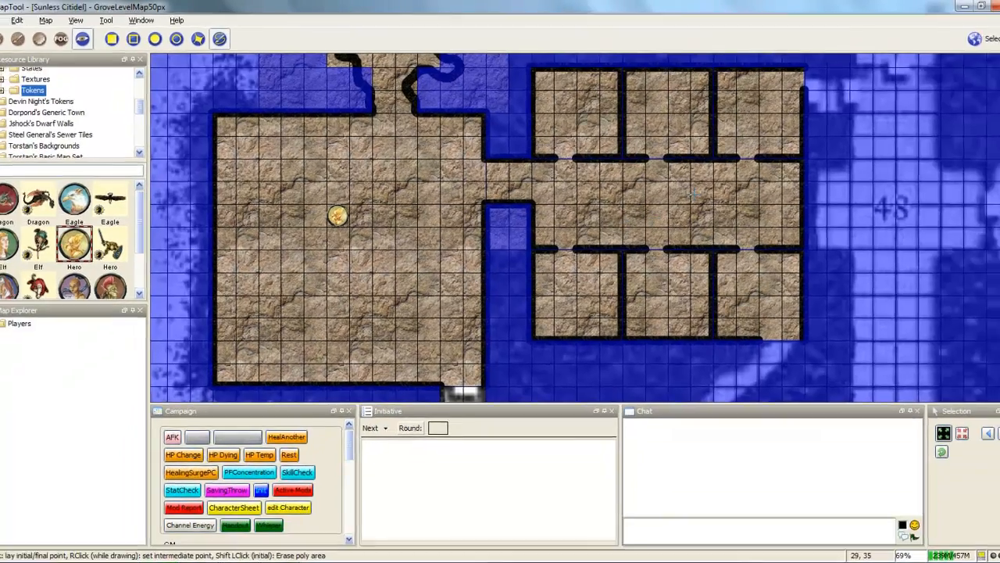
scroll(727, 223, down, 2)
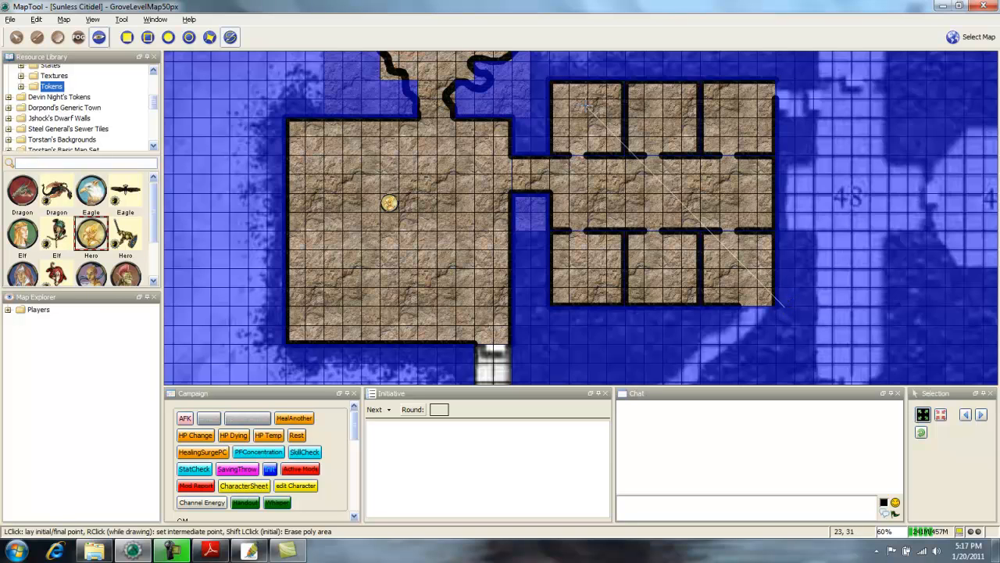
click(127, 36)
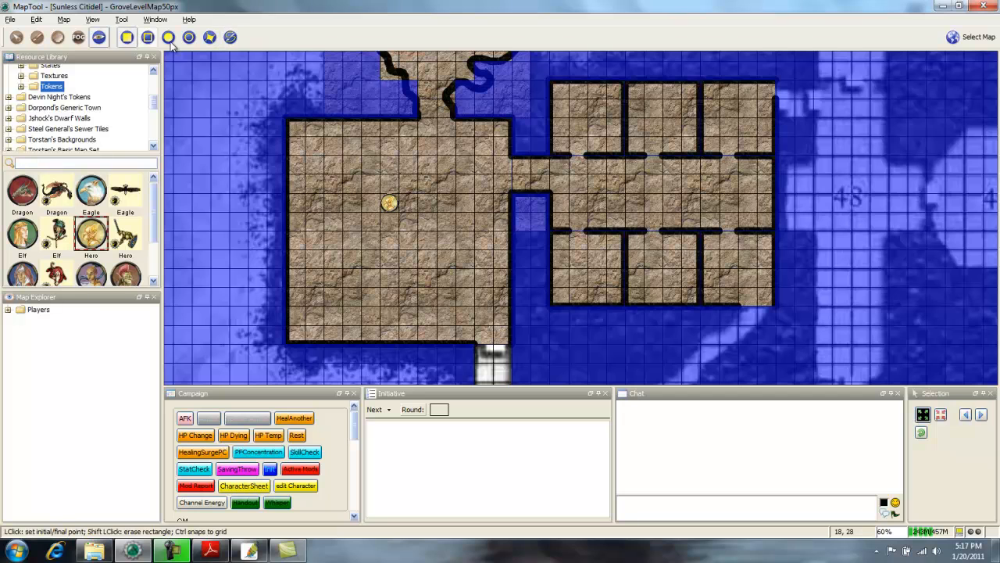
click(772, 302)
click(542, 70)
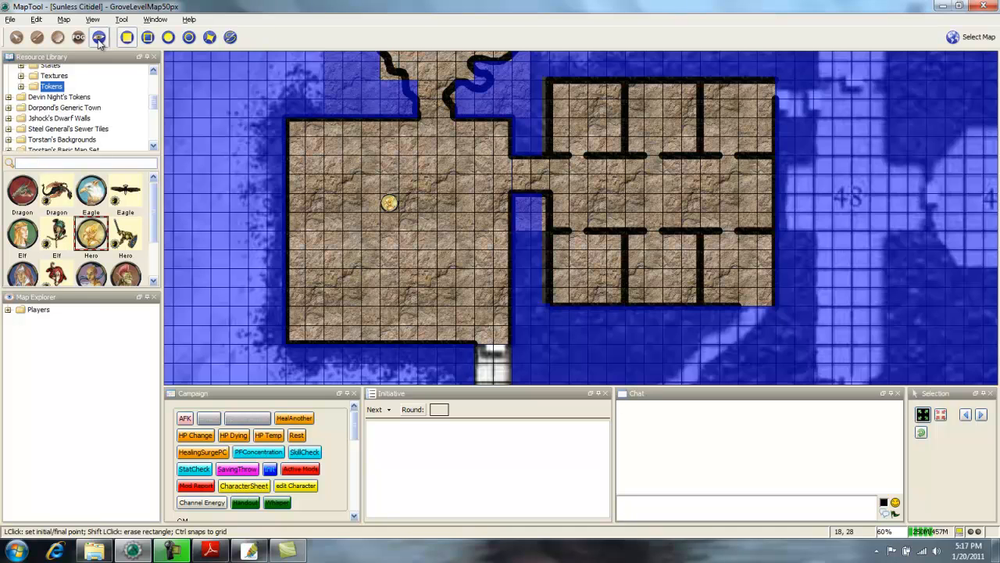
Erase the rock floor texture from area 47 and its six cells with one rectangle.
click(37, 36)
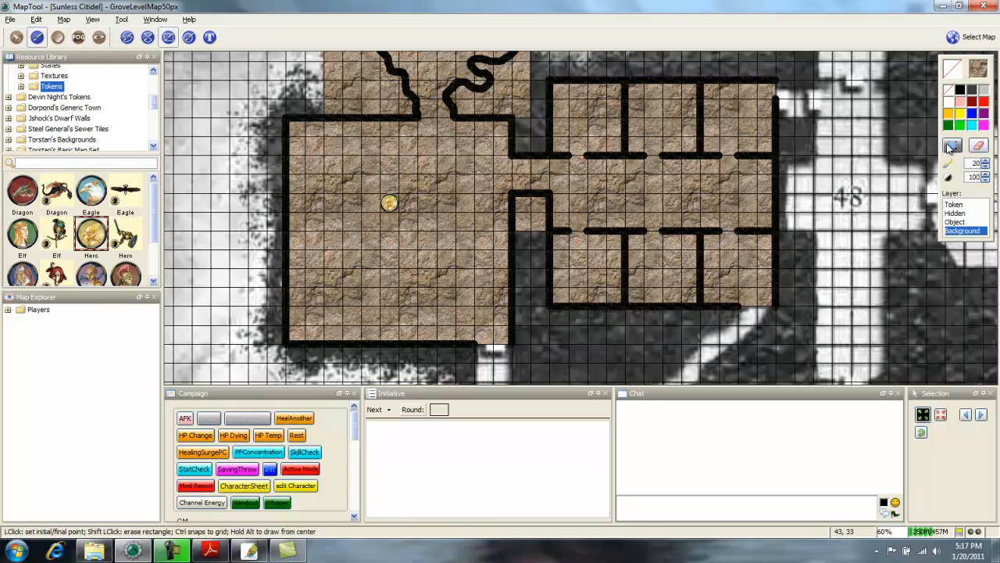
shift+click(779, 306)
shift+click(549, 83)
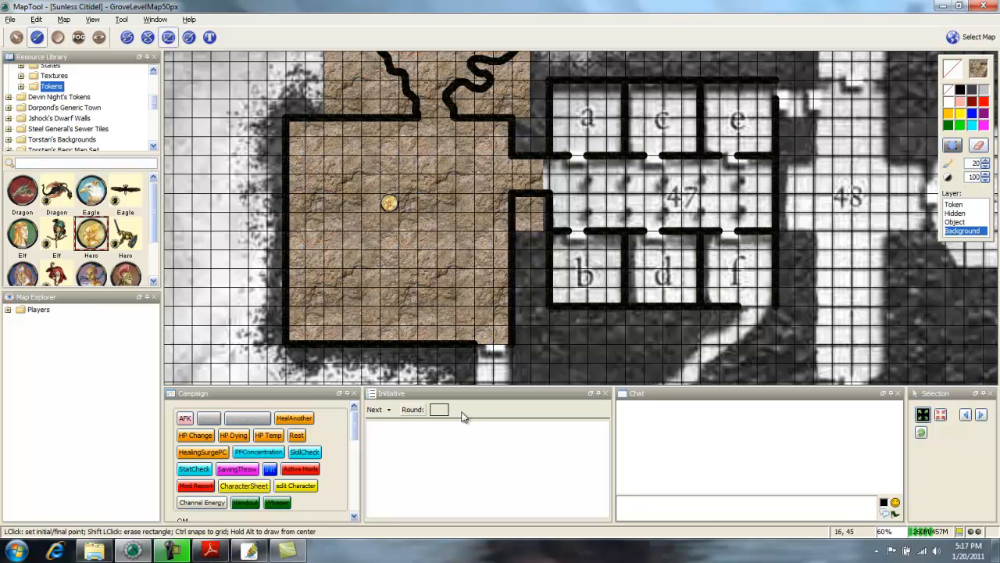
Erase the rock floor texture from room 42 and cave 43 so the scanned map shows again.
ctrl+shift+click(565, 349)
ctrl+shift+click(263, 120)
drag(376, 80, 362, 277)
shift+click(289, 92)
shift+click(539, 349)
drag(495, 270, 535, 209)
drag(532, 304, 569, 228)
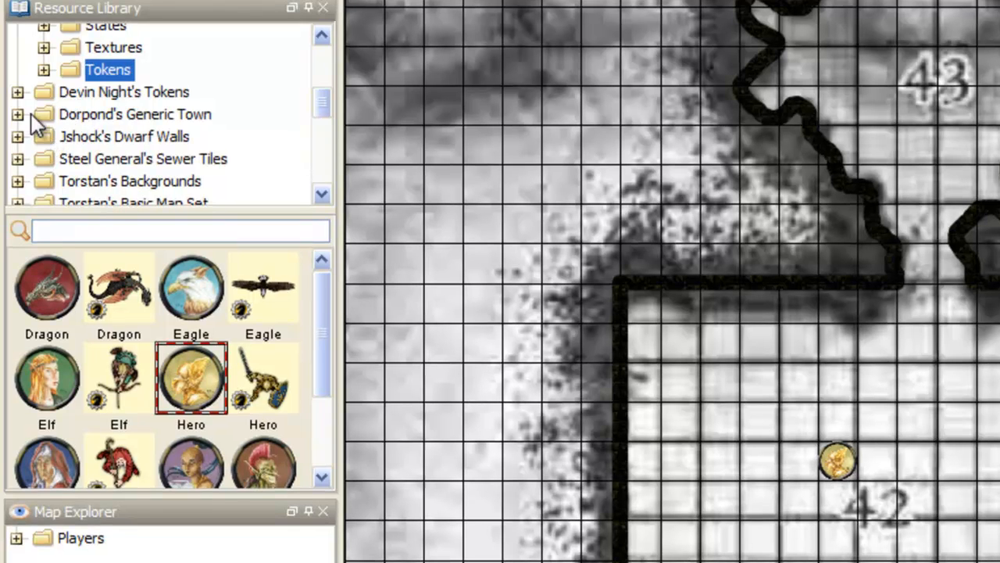
Find the number 40 marker in the Numbers and Letters folder of Torstan's Markers.
drag(327, 109, 326, 125)
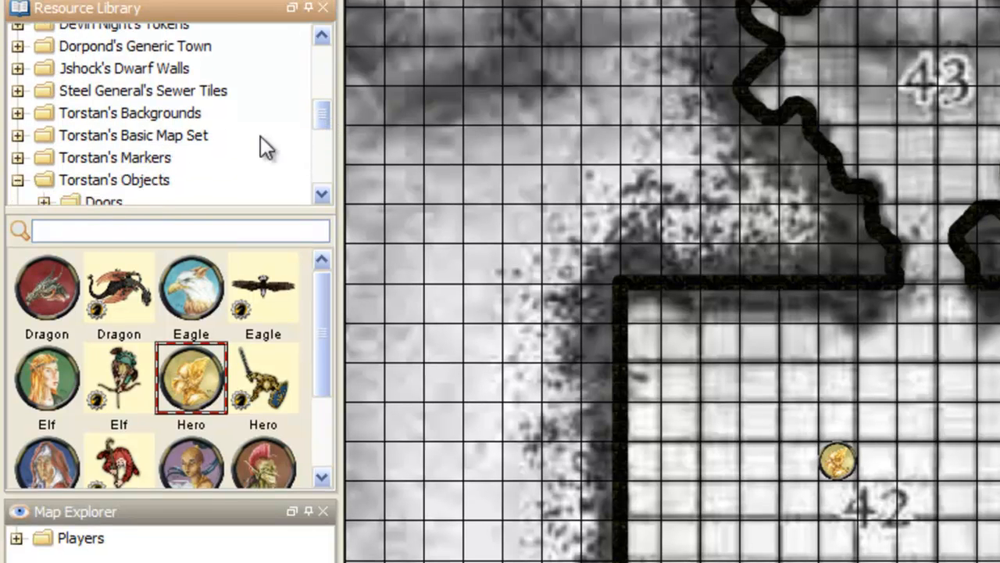
click(18, 157)
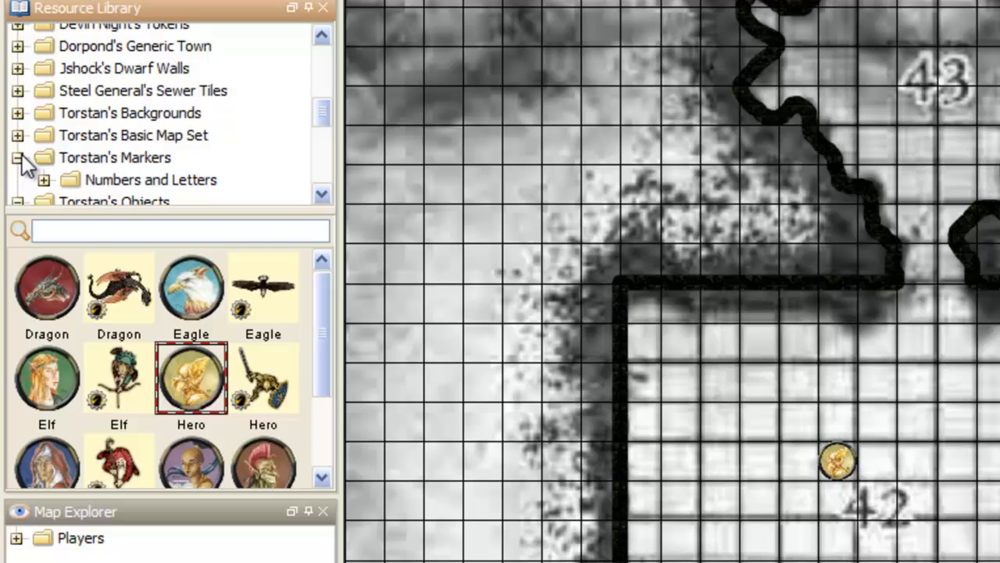
click(114, 183)
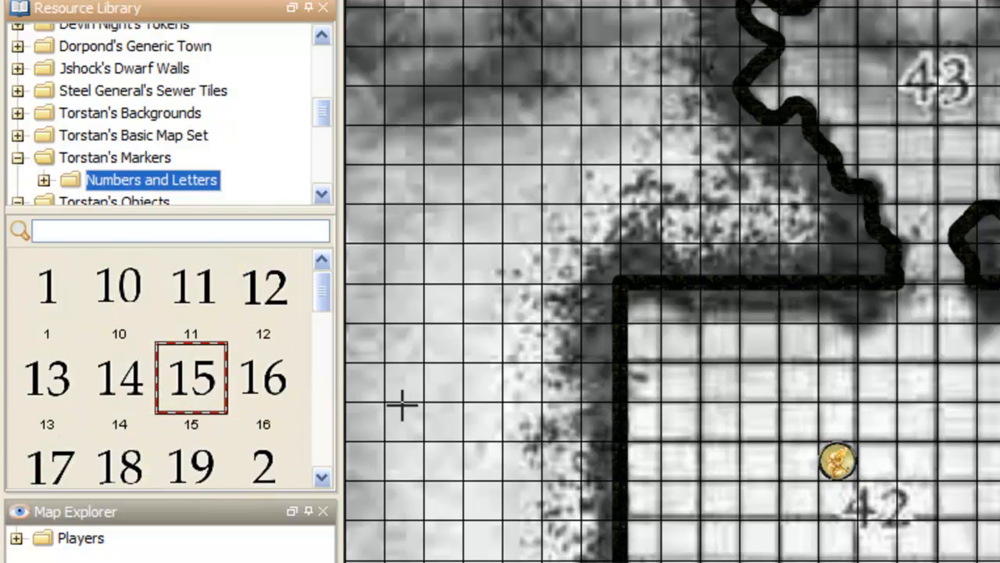
scroll(315, 315, down, 1)
mouse_move(315, 312)
mouse_down()
mouse_move(299, 408)
mouse_move(315, 475)
mouse_move(320, 401)
mouse_up()
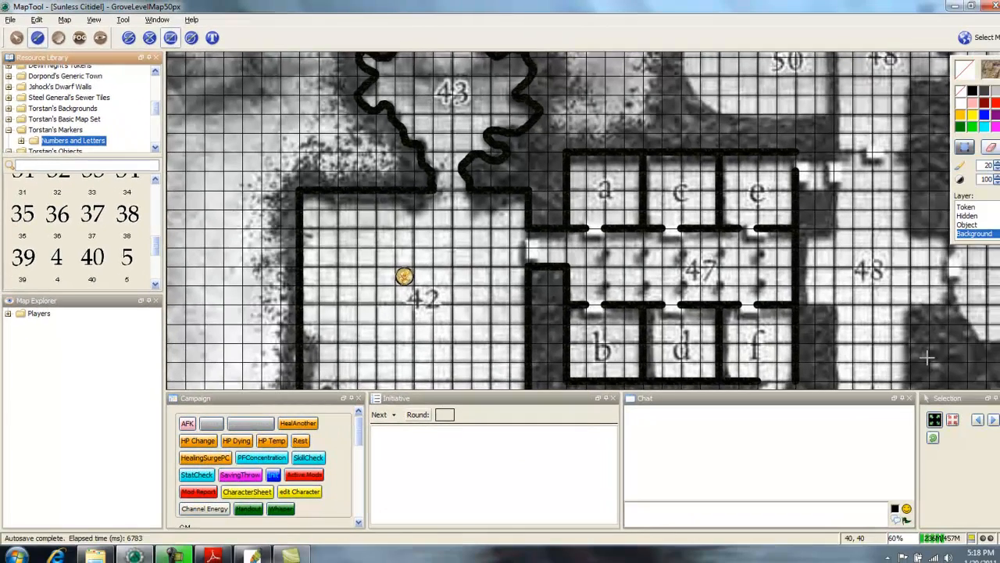
Choose the Hidden layer and place the 40 marker in room 42 as a visible NPC token named 40.
click(971, 216)
drag(94, 259, 416, 323)
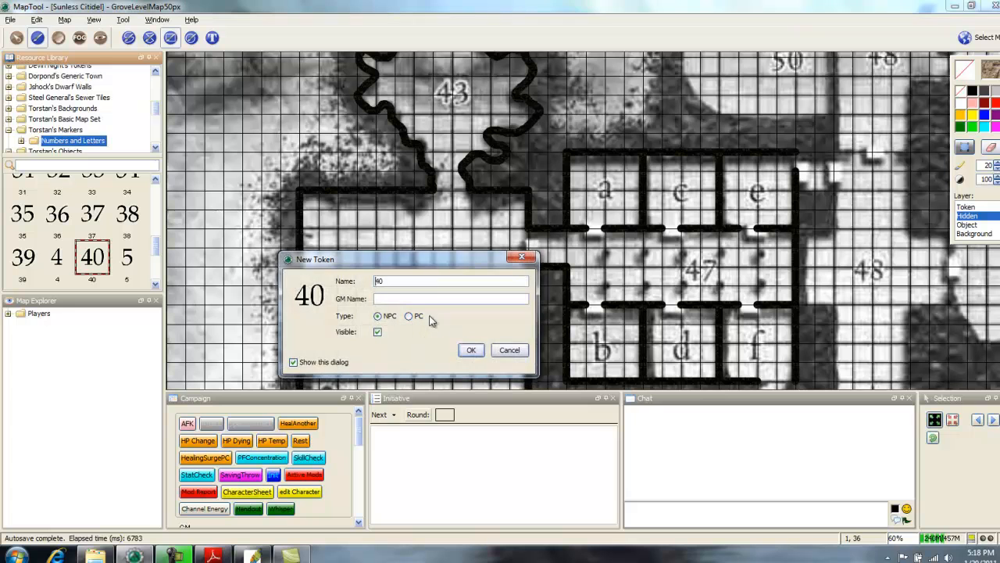
click(472, 351)
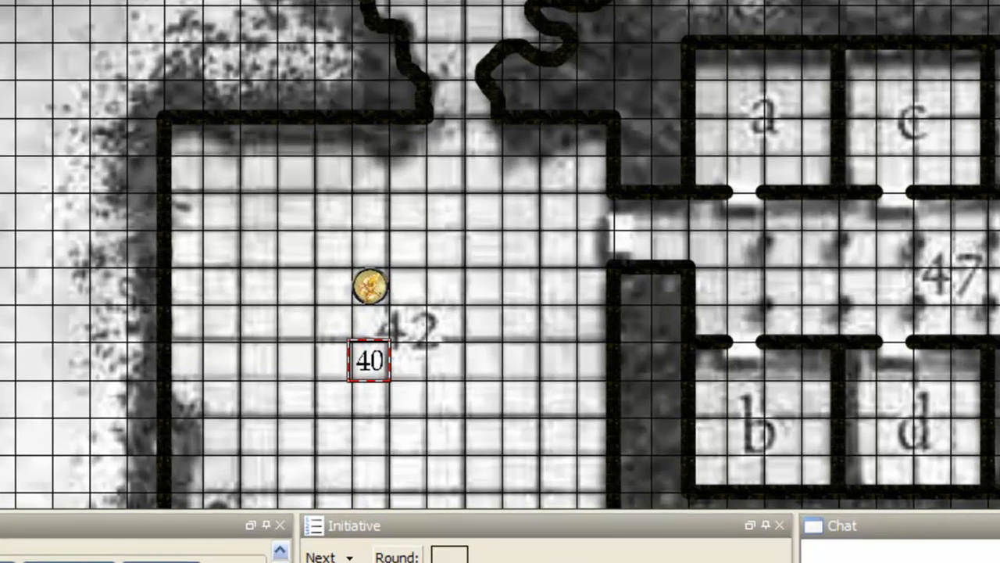
Disable grid snapping for the 40 token, enlarge it to two squares across and move it over the printed 42.
click(426, 325)
double_click(377, 366)
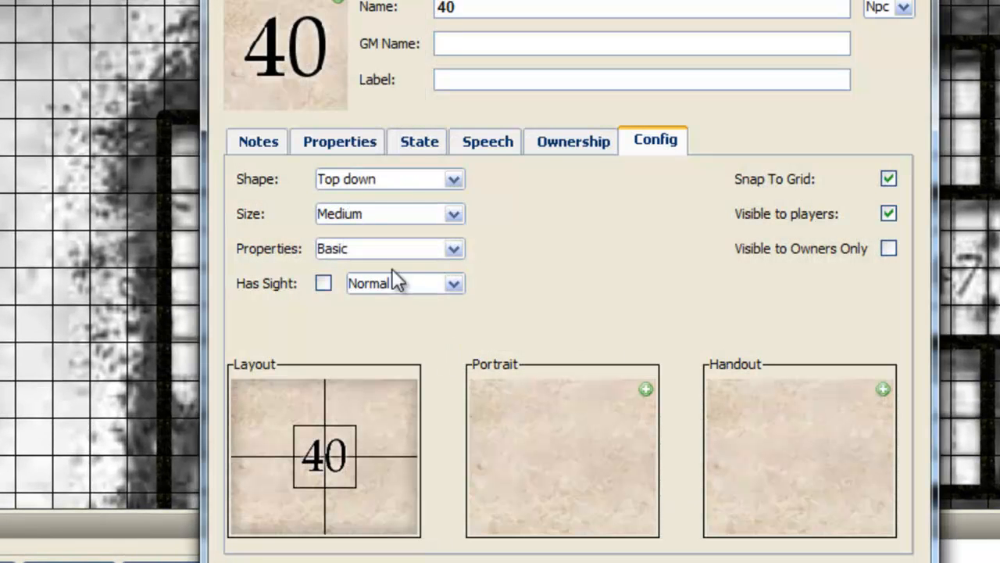
click(889, 175)
click(454, 214)
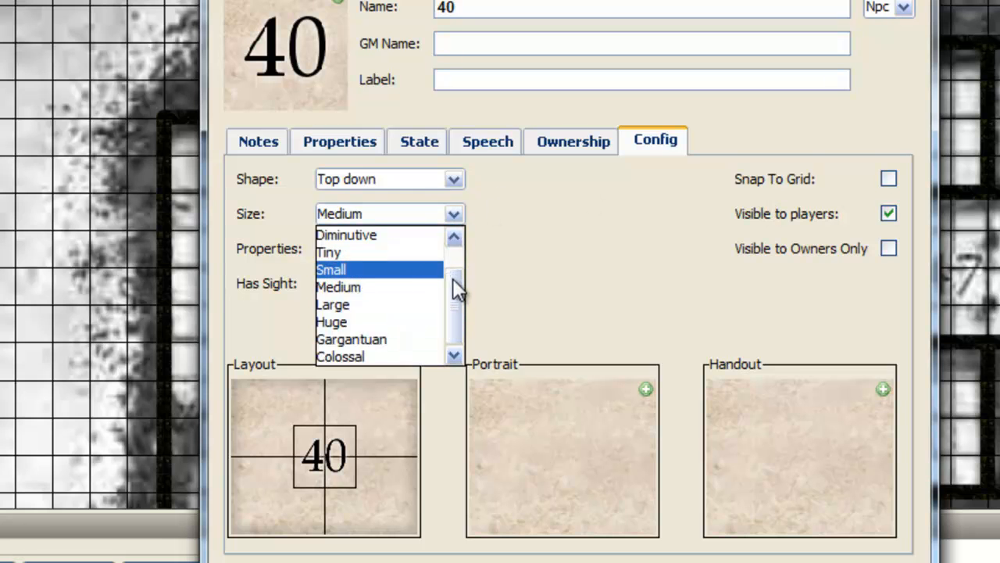
scroll(457, 270, up, 1)
click(393, 243)
key(Return)
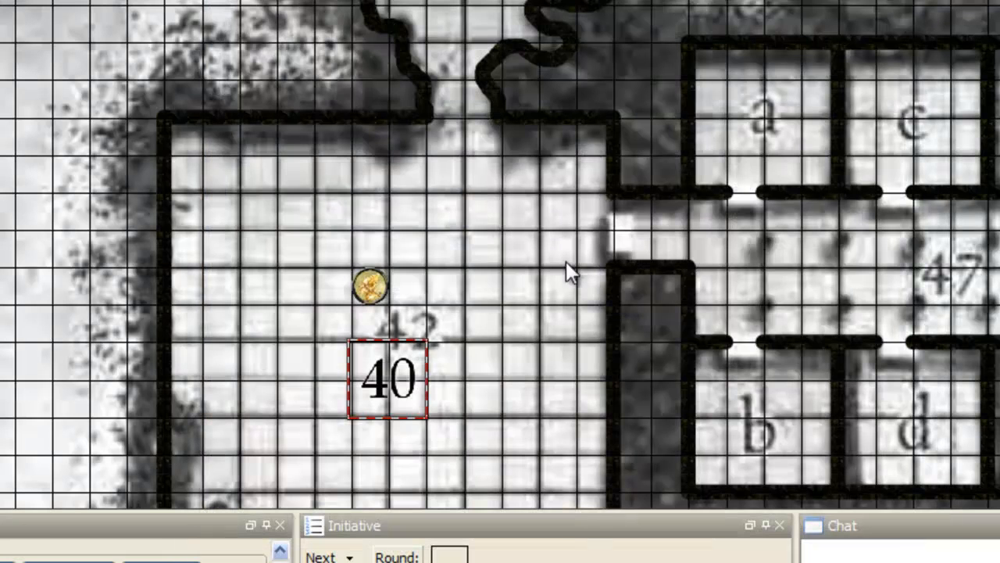
drag(405, 354, 421, 357)
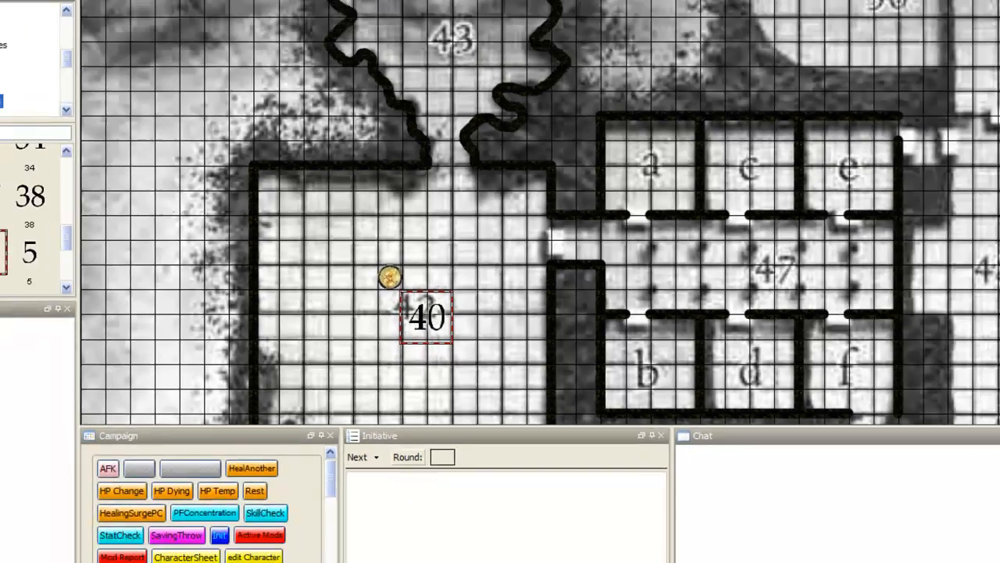
Switch to Photoshop and create a new RGB image of 100 x 100 pixels with a white background.
click(249, 551)
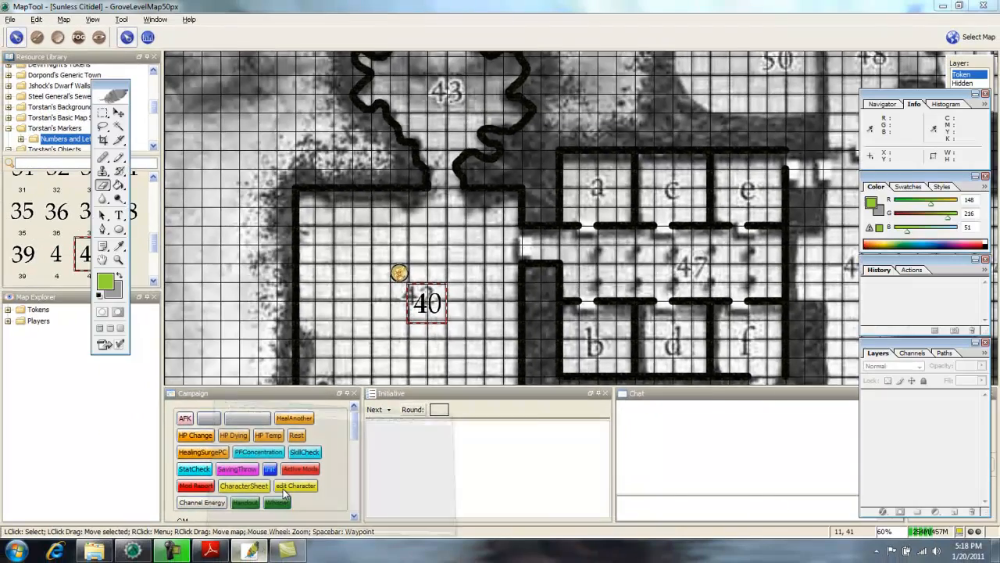
click(123, 39)
click(152, 60)
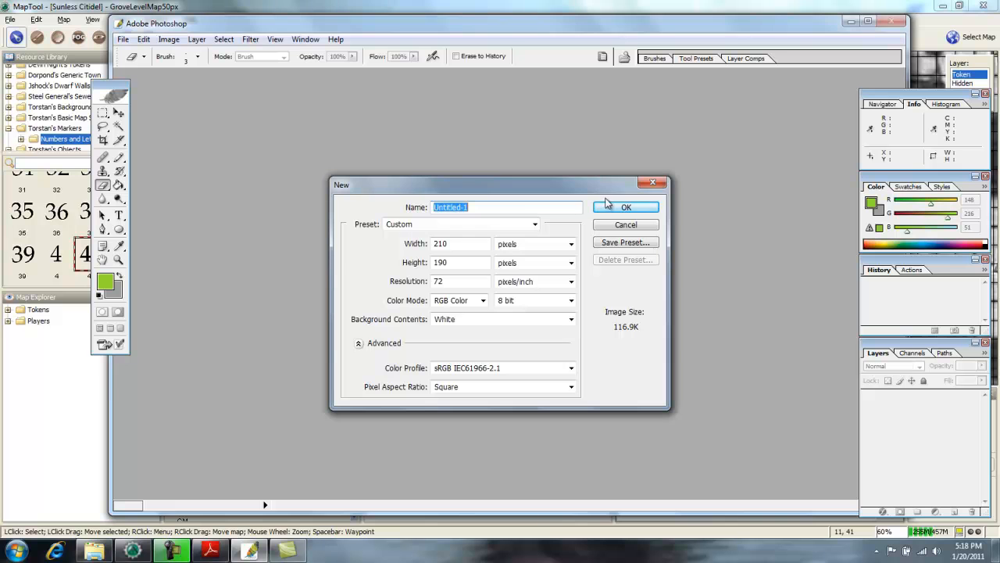
double_click(469, 244)
text(100)
key(Tab)
text(100)
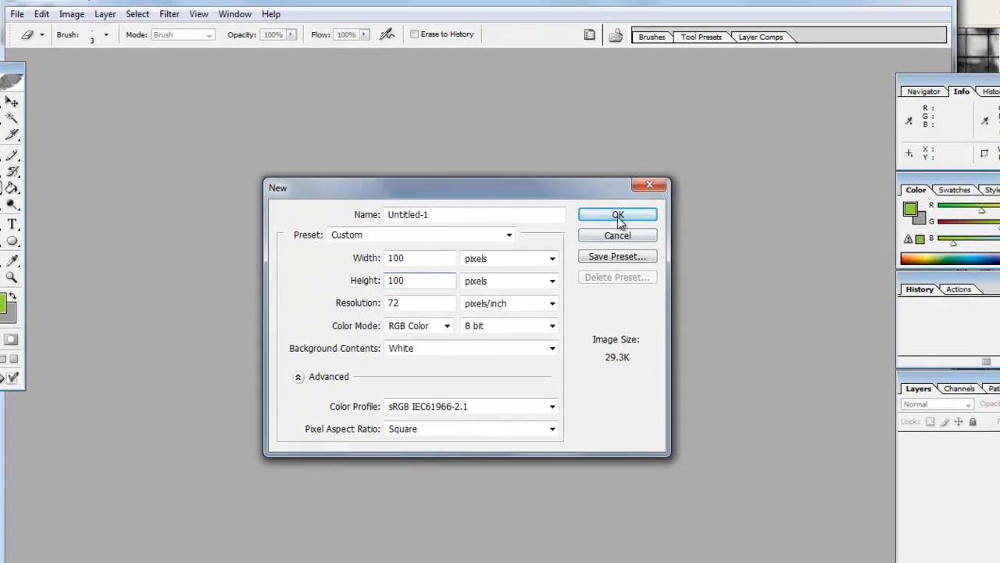
click(620, 215)
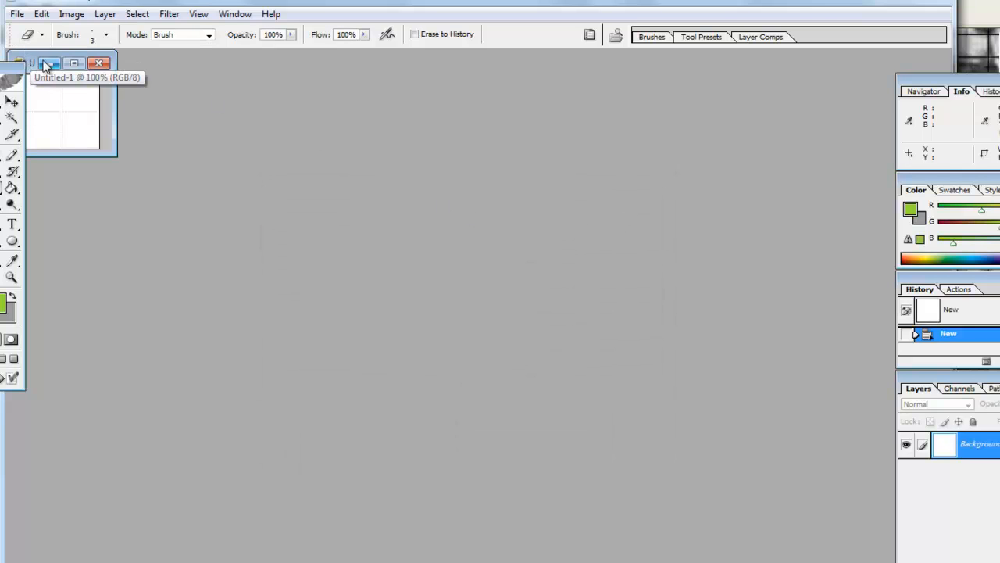
Add a new empty layer to the image and hide the white Background layer.
right_click(976, 508)
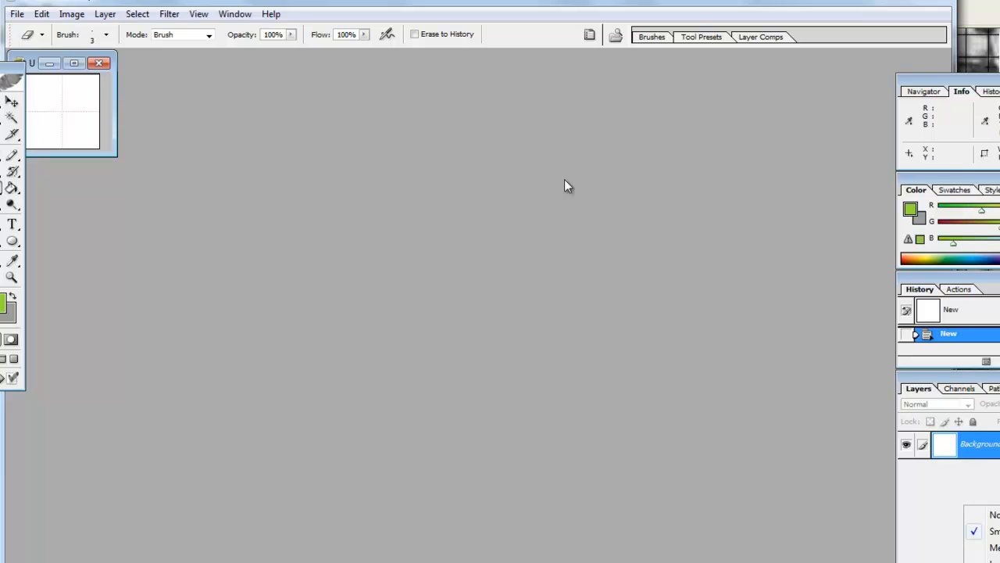
click(109, 14)
mouse_move(125, 31)
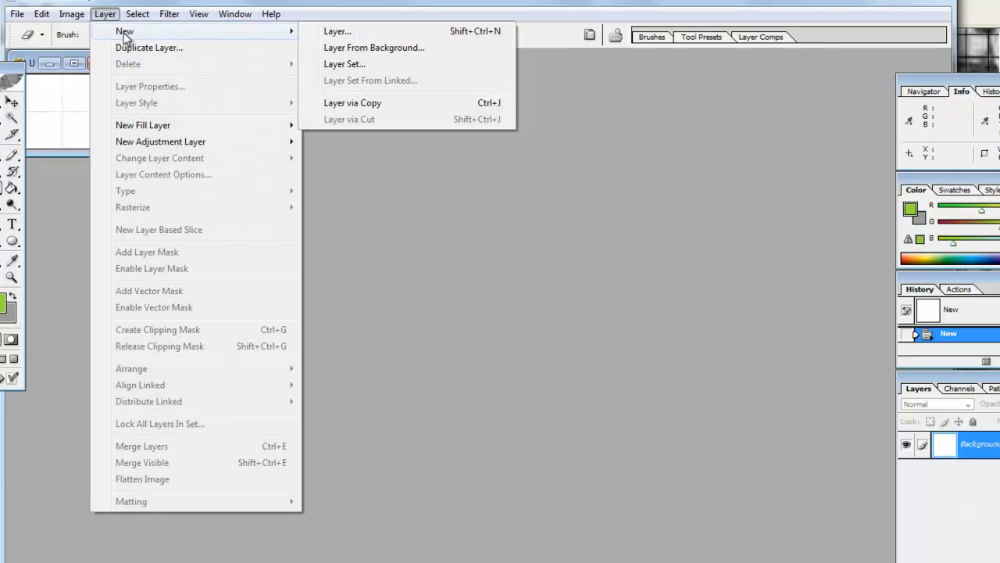
click(407, 33)
click(593, 266)
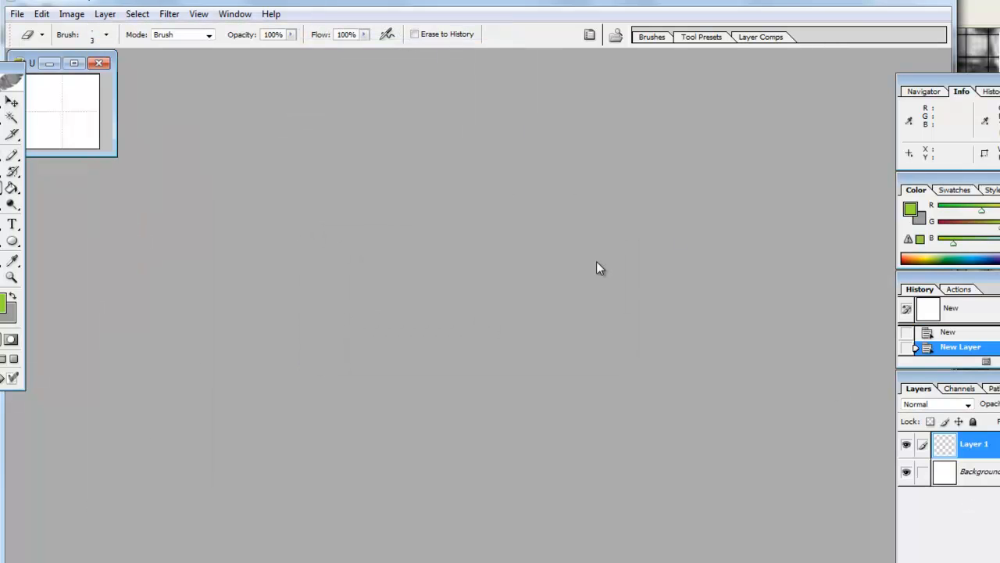
click(906, 472)
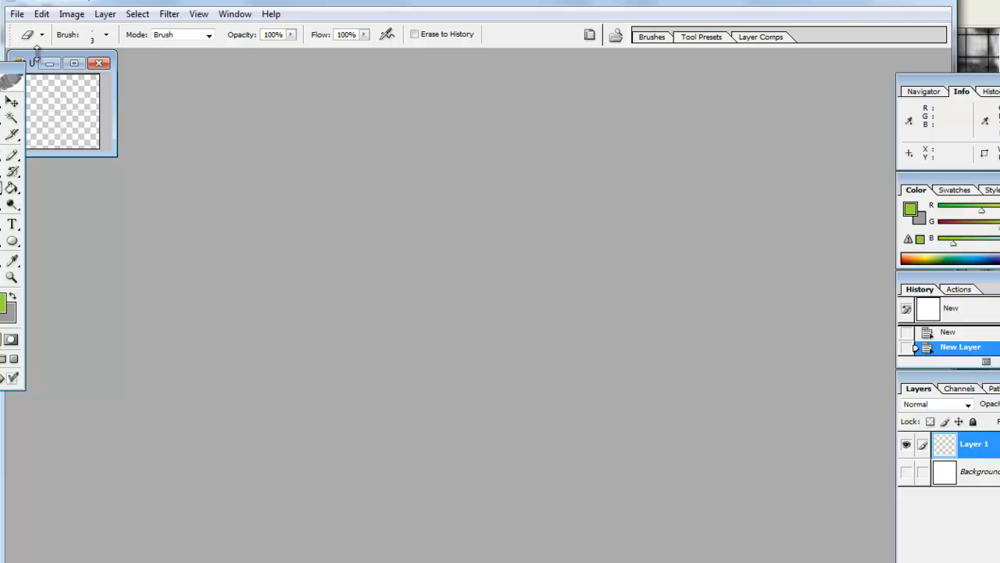
Enlarge the image window and enter the number 42 on the transparent canvas with the Type tool.
drag(116, 160, 356, 309)
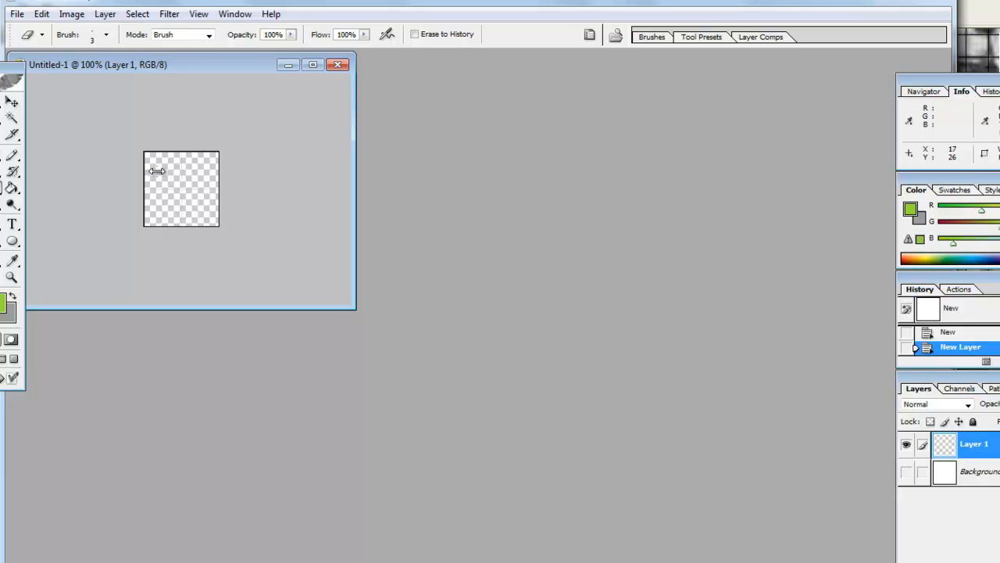
click(11, 224)
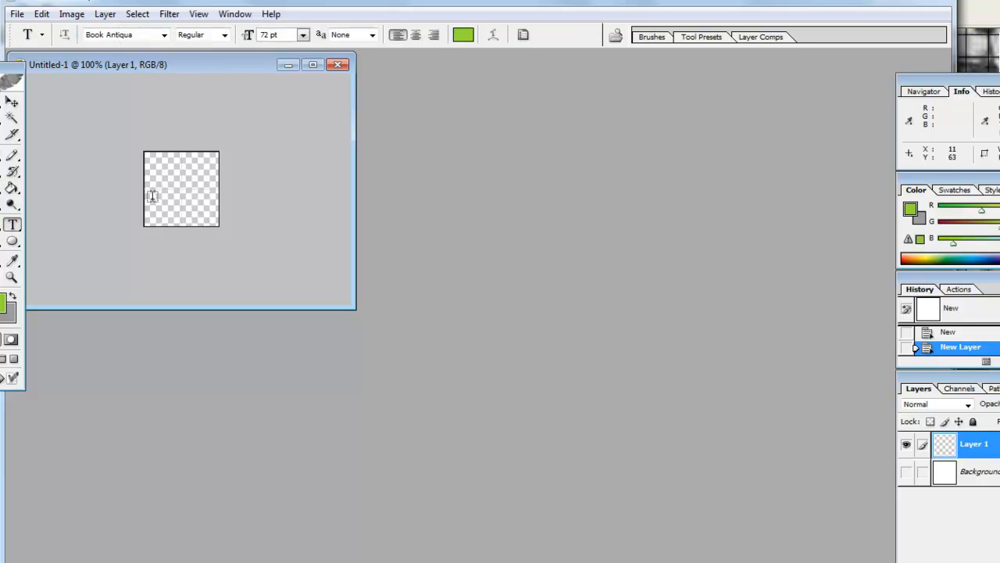
click(155, 198)
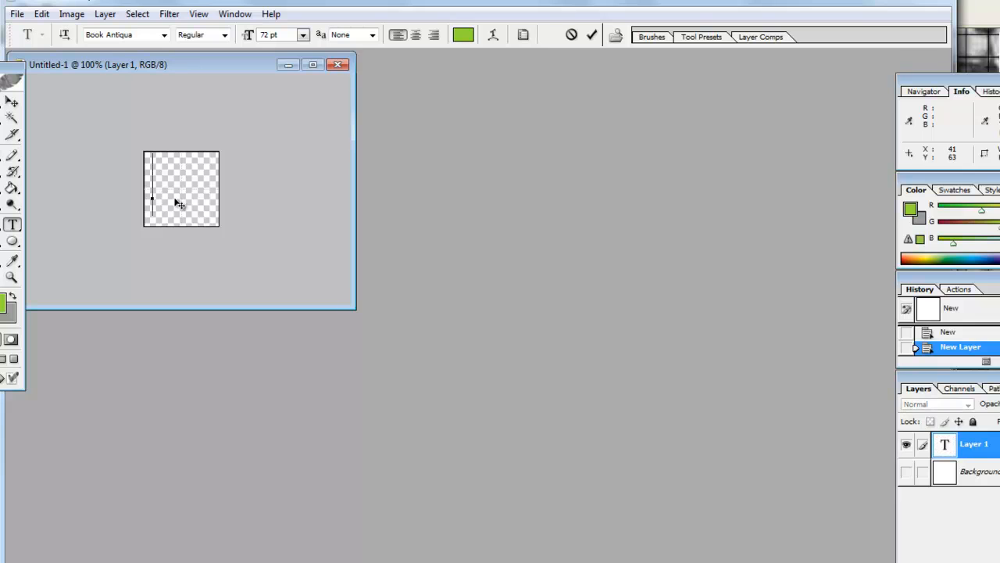
text(42)
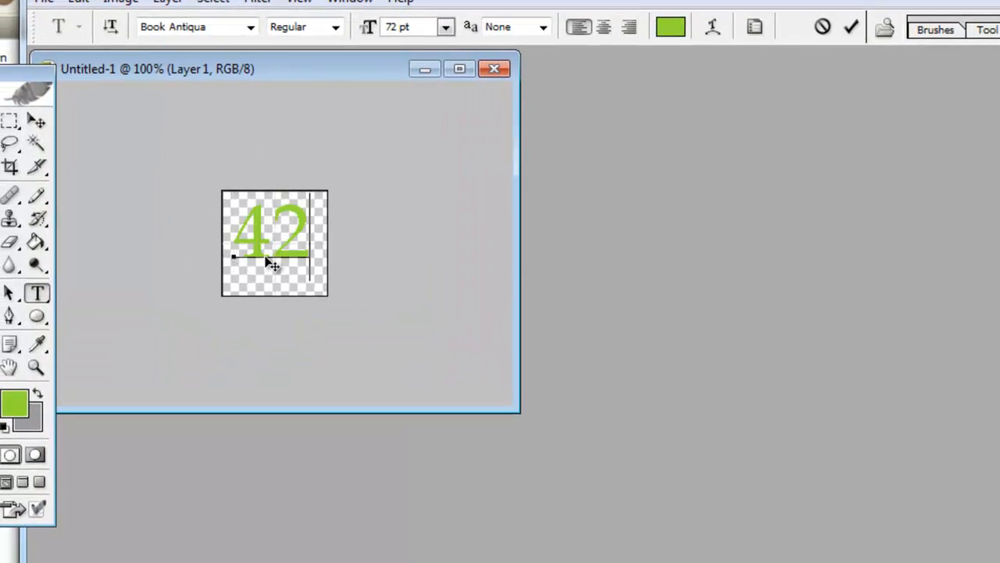
Undo the green number's entry and set the foreground colour to black, 000000.
key(ctrl+z)
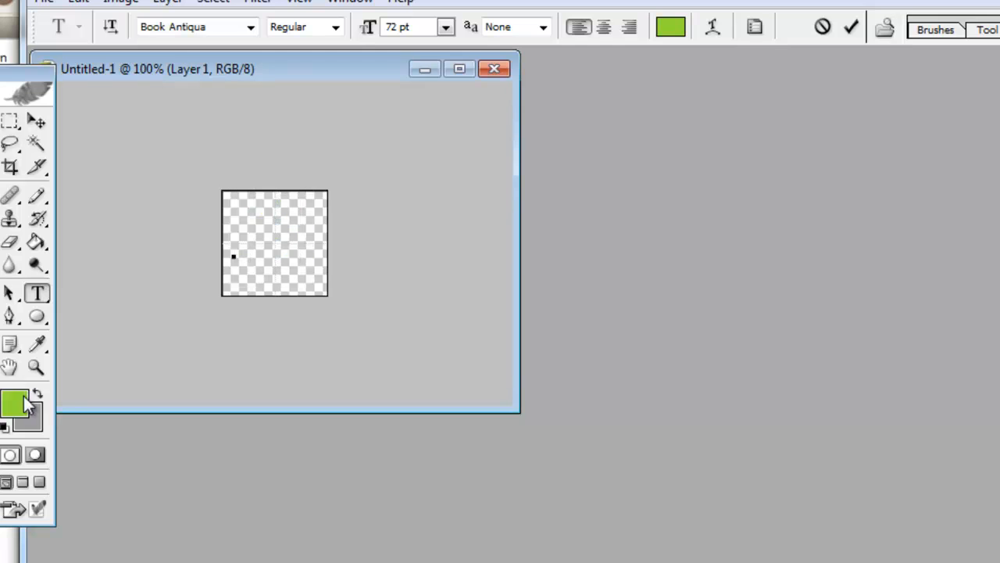
click(17, 406)
drag(580, 326, 409, 547)
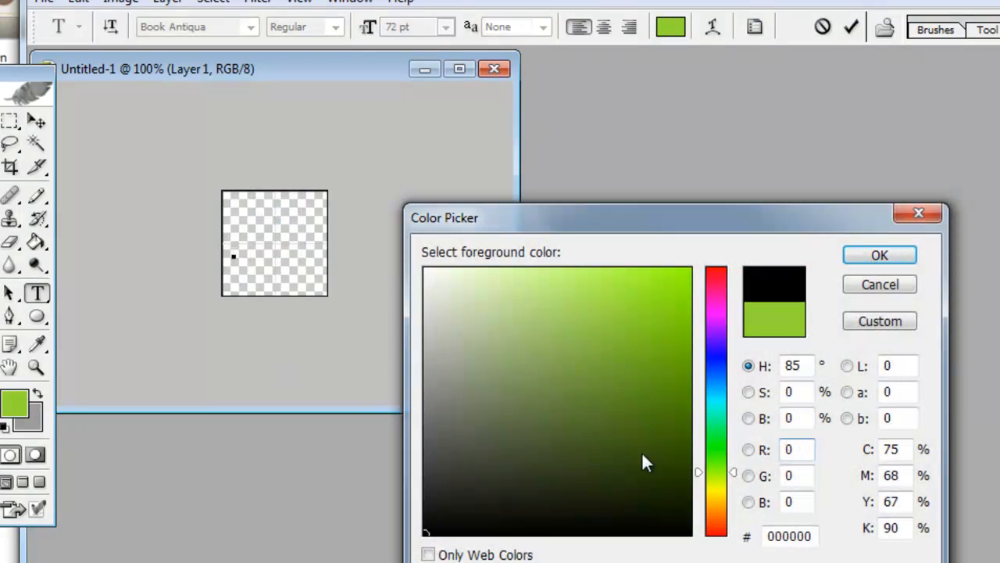
click(869, 255)
Enter 42 again in black 72 pt Book Antiqua, move it closer to the canvas centre and commit the text.
text(42)
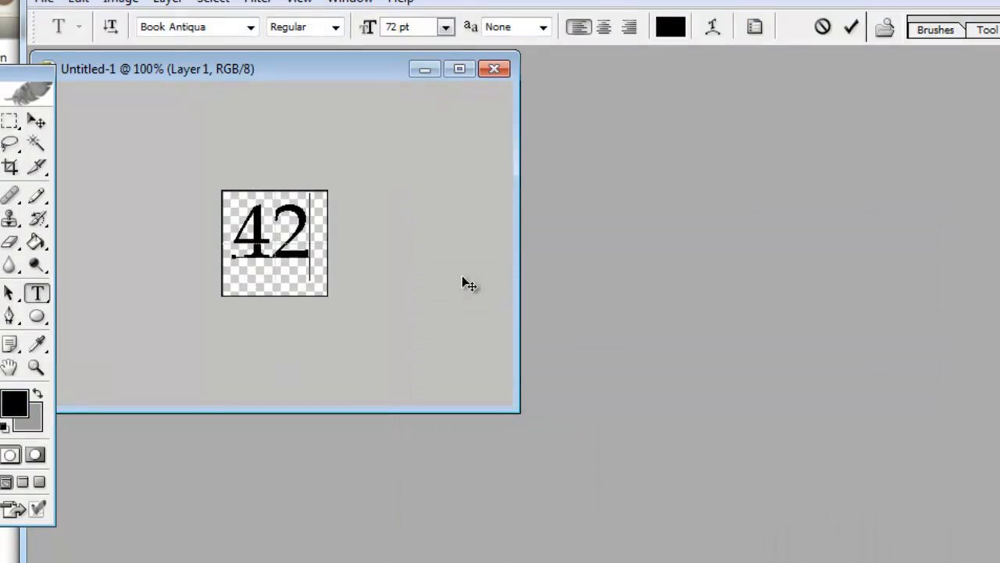
drag(330, 298, 333, 302)
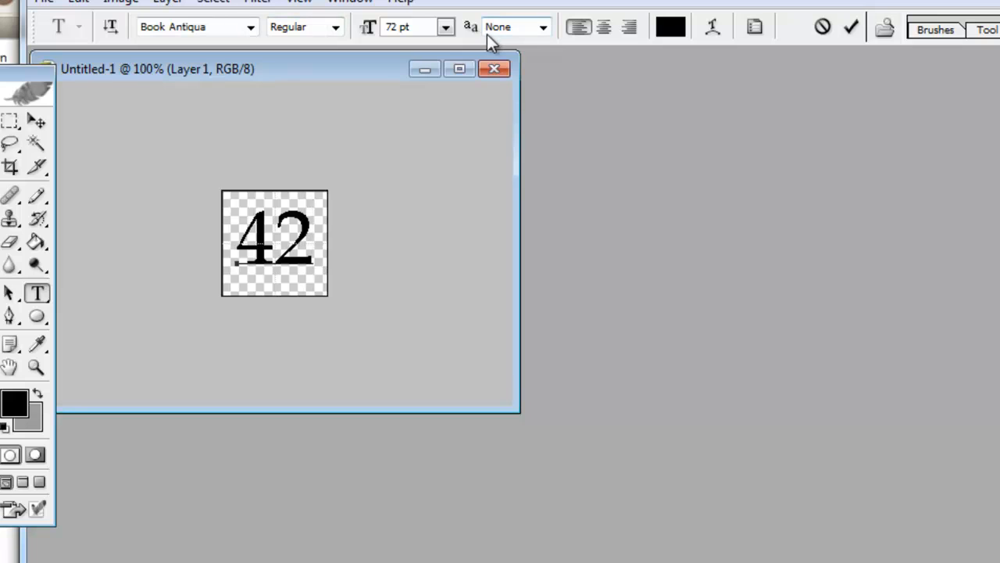
click(854, 25)
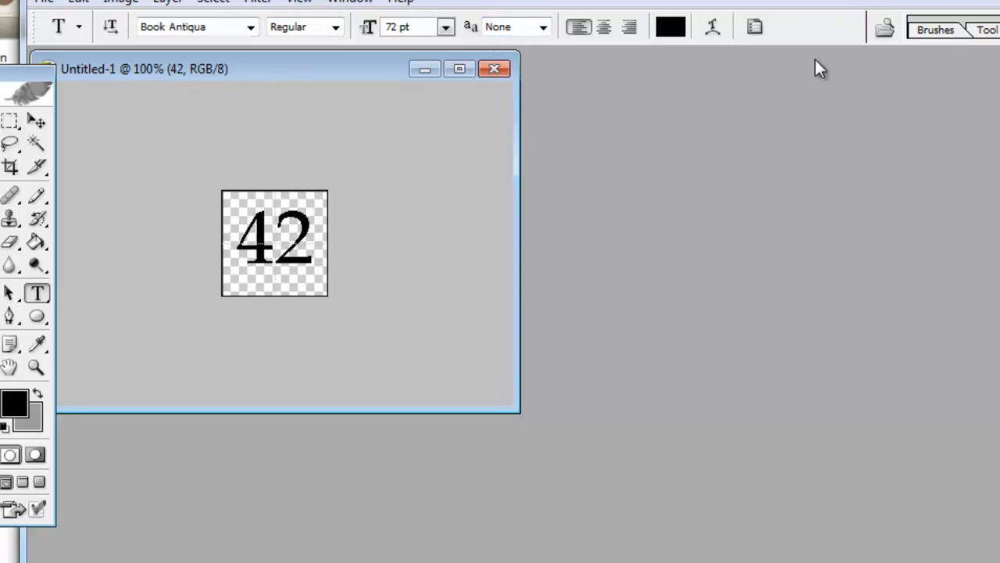
Start saving the image under a new name in PNG format and create a Numbers folder one level above Maps.
click(45, 4)
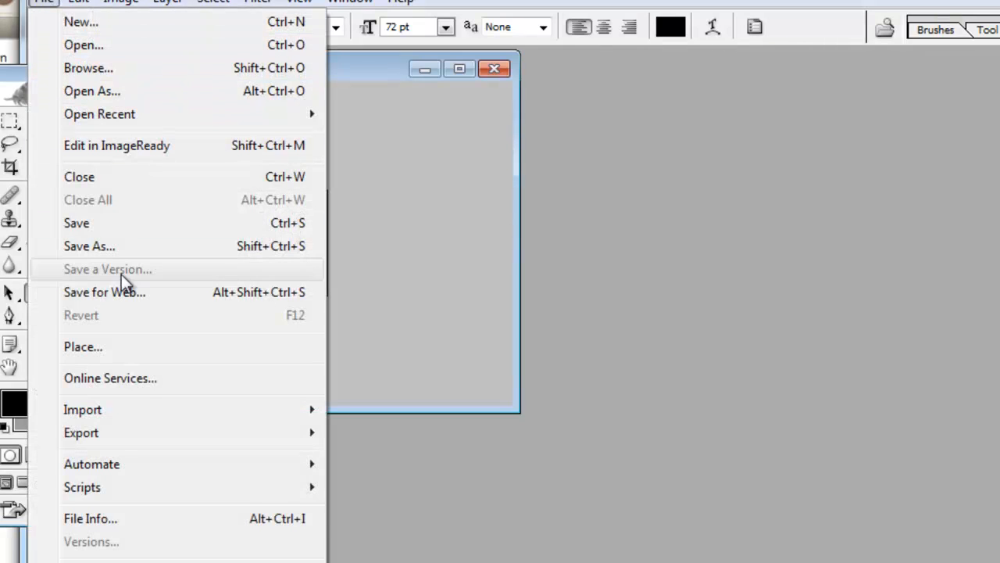
click(111, 249)
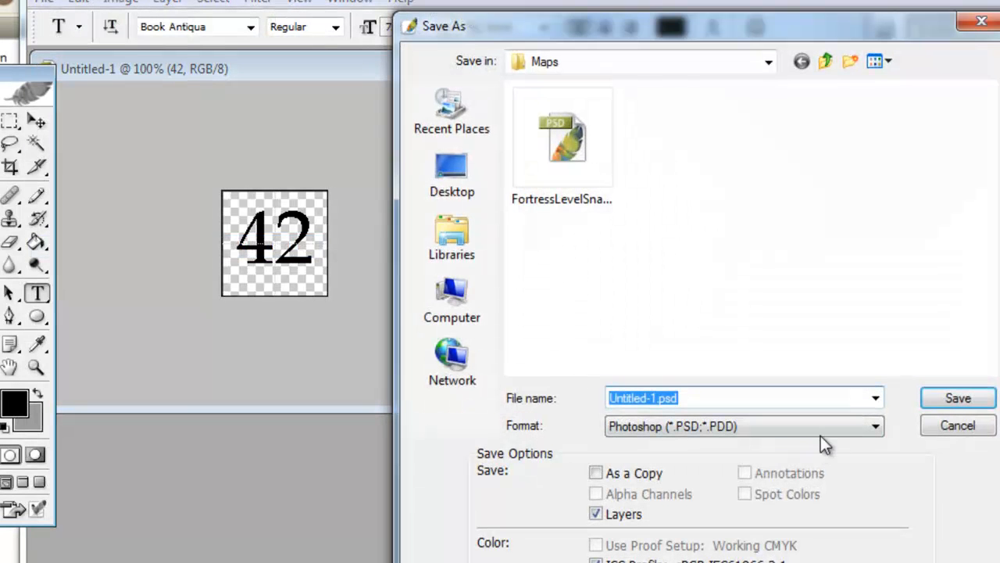
click(876, 428)
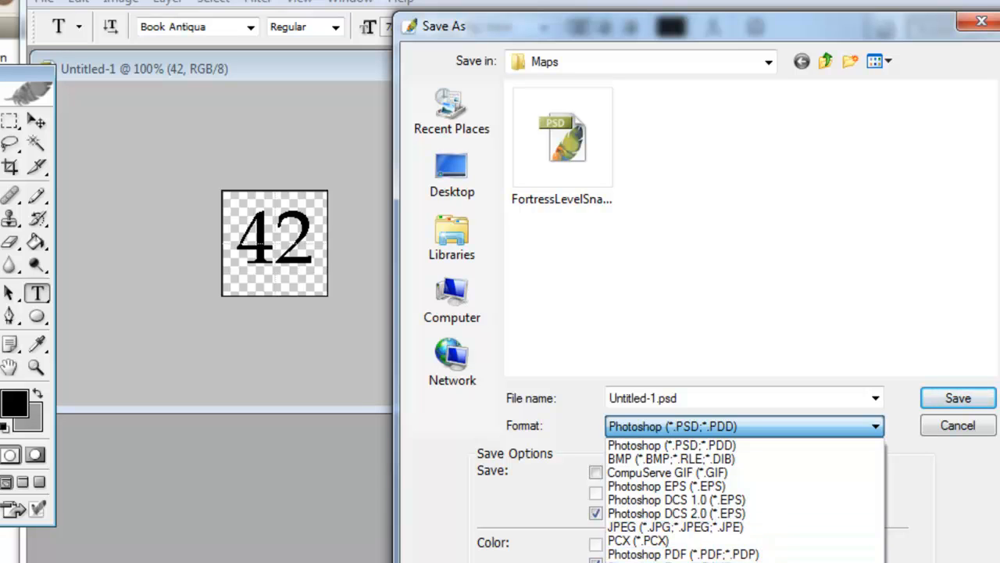
click(672, 562)
click(825, 61)
click(852, 61)
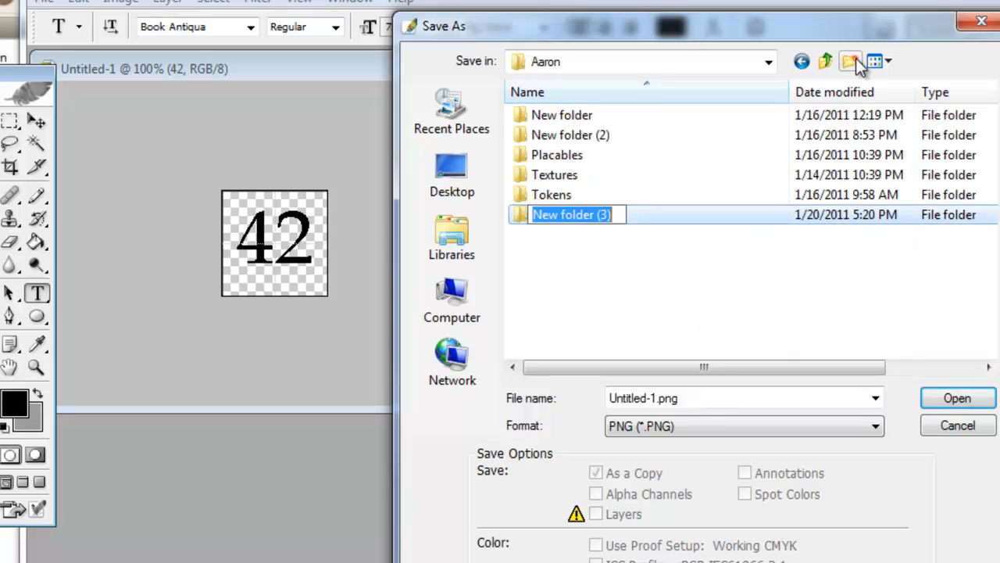
text(Numbers)
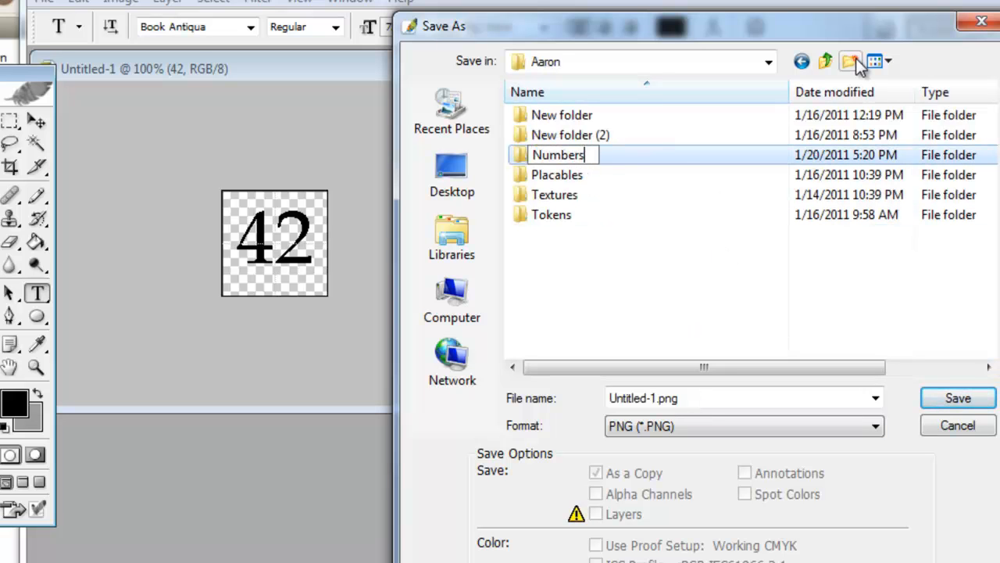
key(Return)
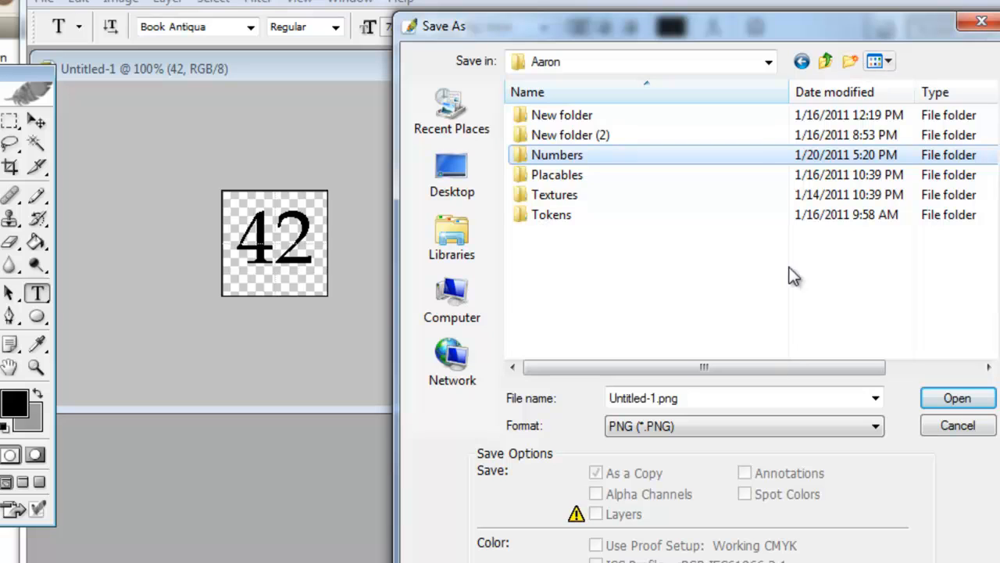
Save the image as 42 in the Numbers folder as a PNG without interlacing.
double_click(547, 158)
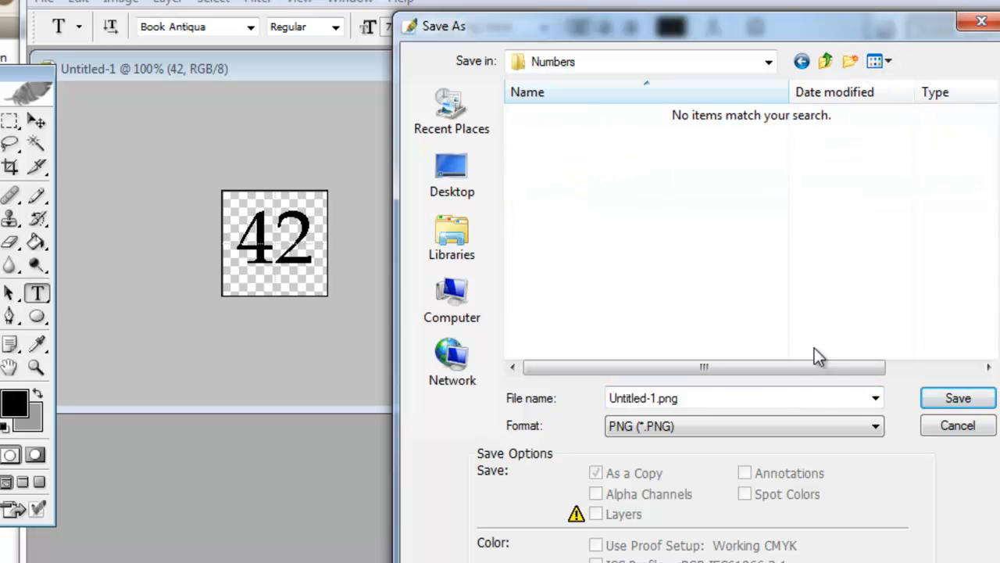
triple_click(706, 399)
text(42)
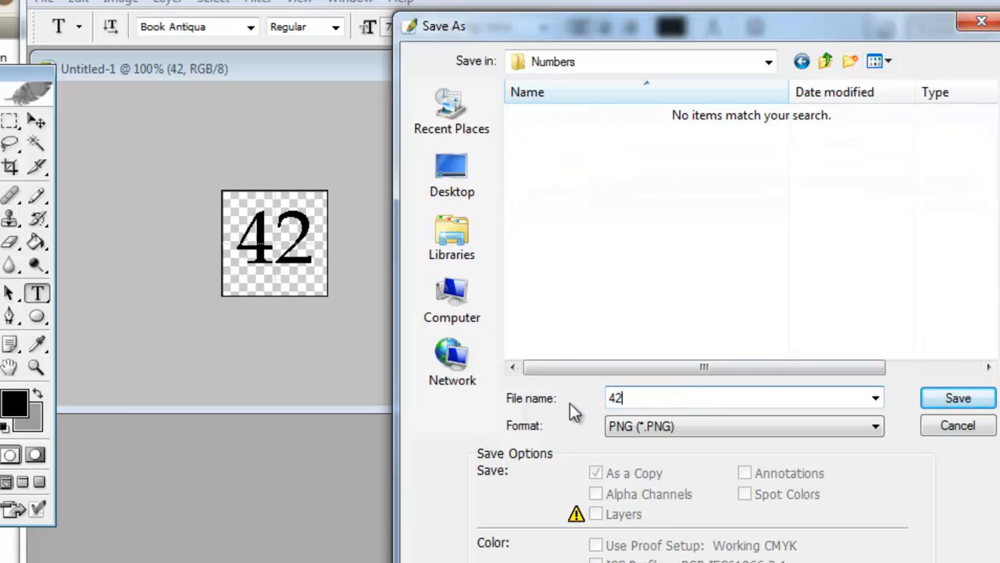
click(960, 397)
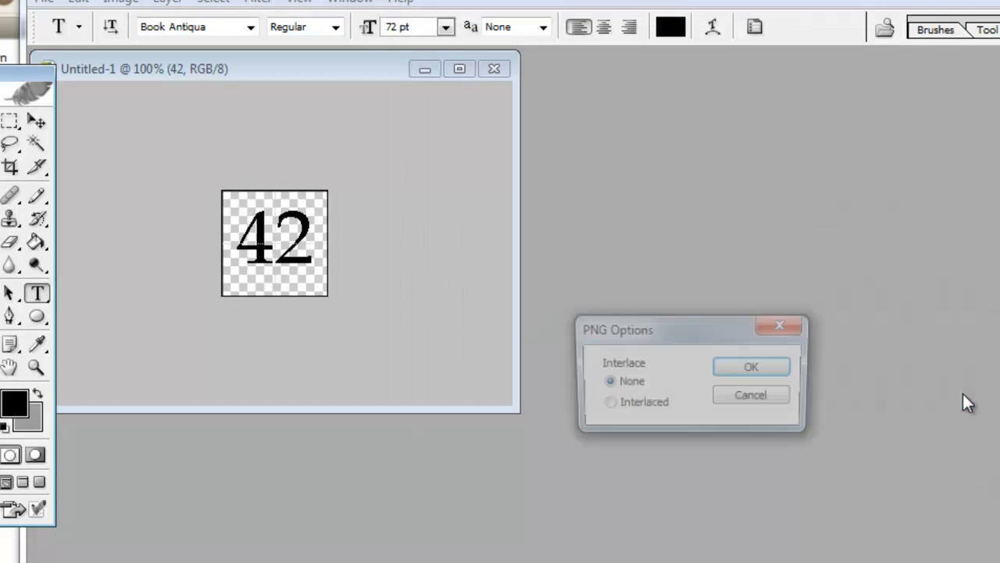
click(747, 368)
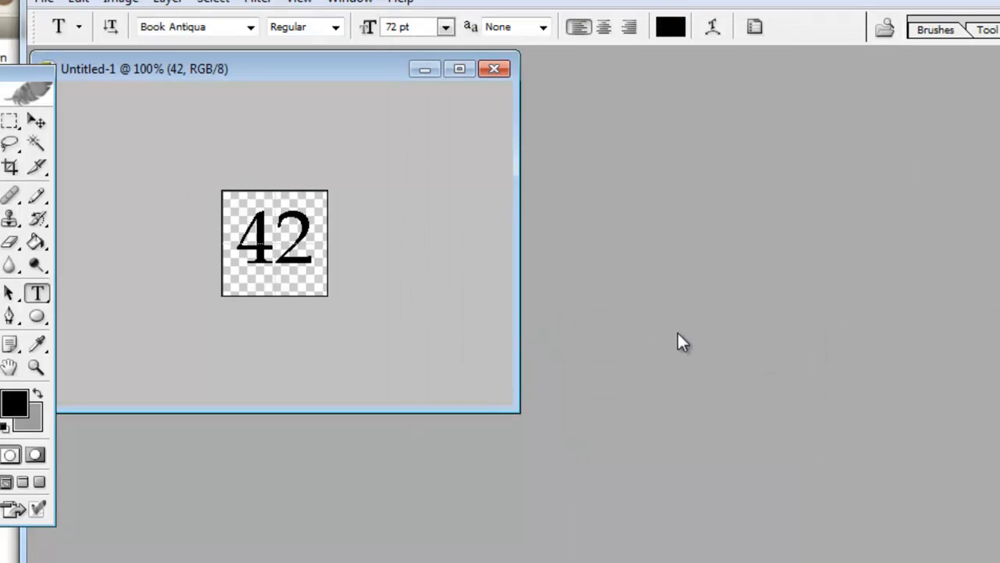
Change the canvas text from 42 to 43 and commit the edit.
click(313, 234)
text(\)
key(BackSpace)
key(BackSpace)
text(3)
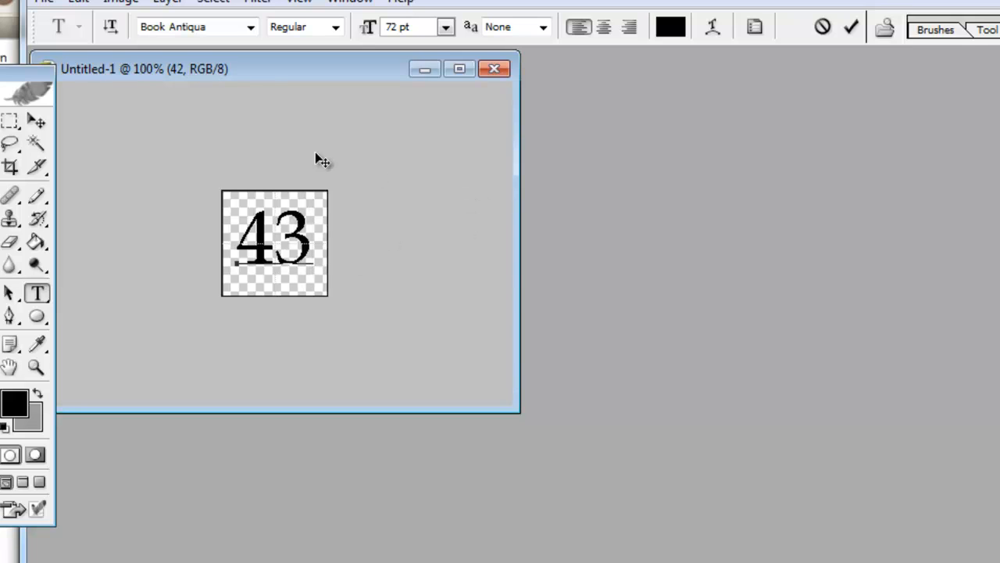
click(851, 28)
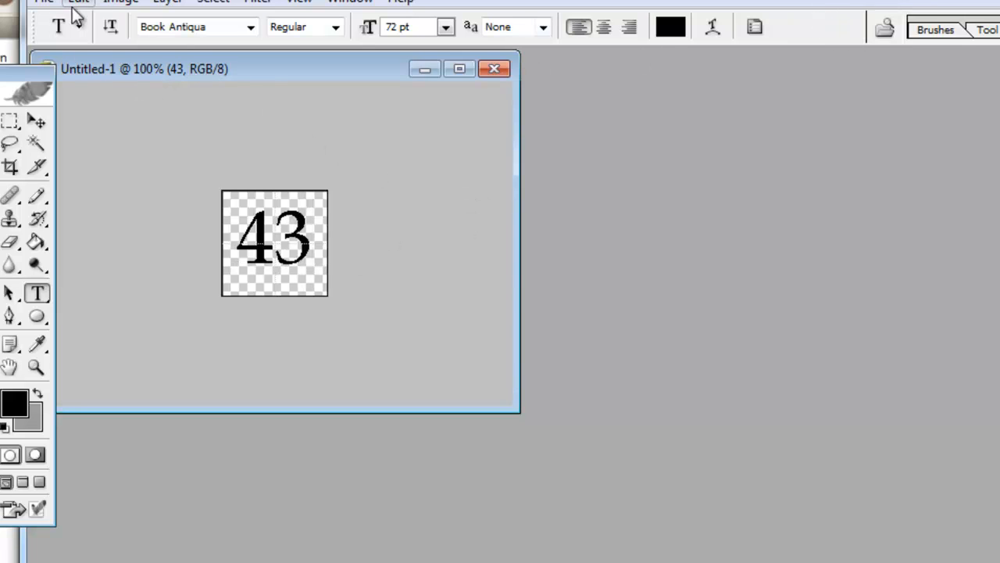
Save the edited number image as 43.png in the Numbers folder, in PNG format without interlacing.
click(40, 4)
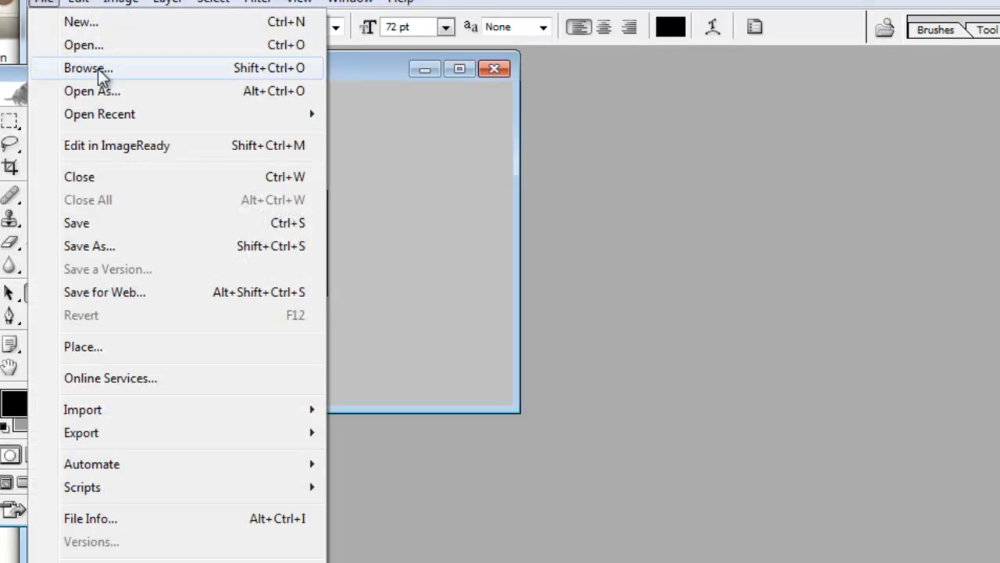
click(107, 245)
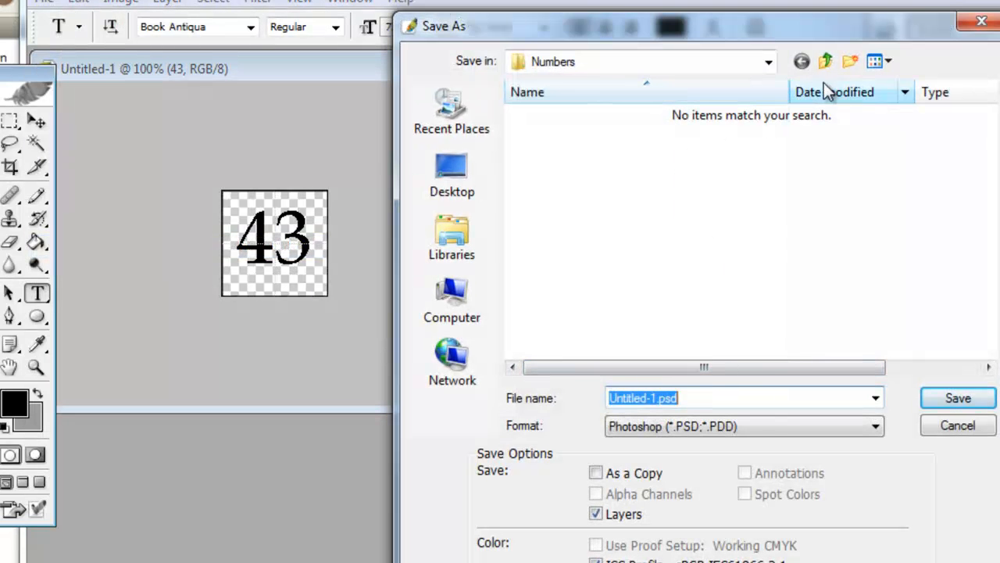
click(743, 426)
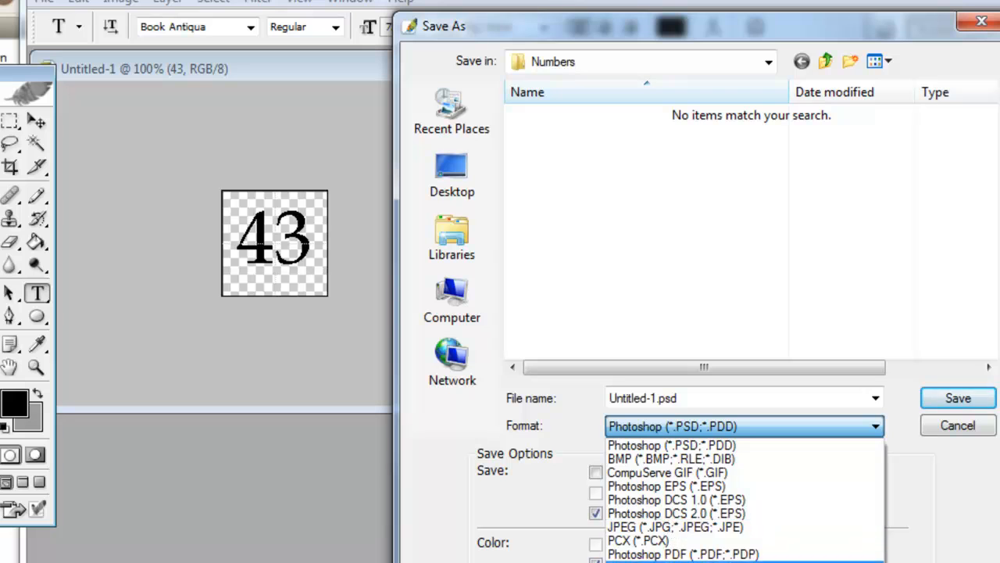
click(672, 561)
click(547, 116)
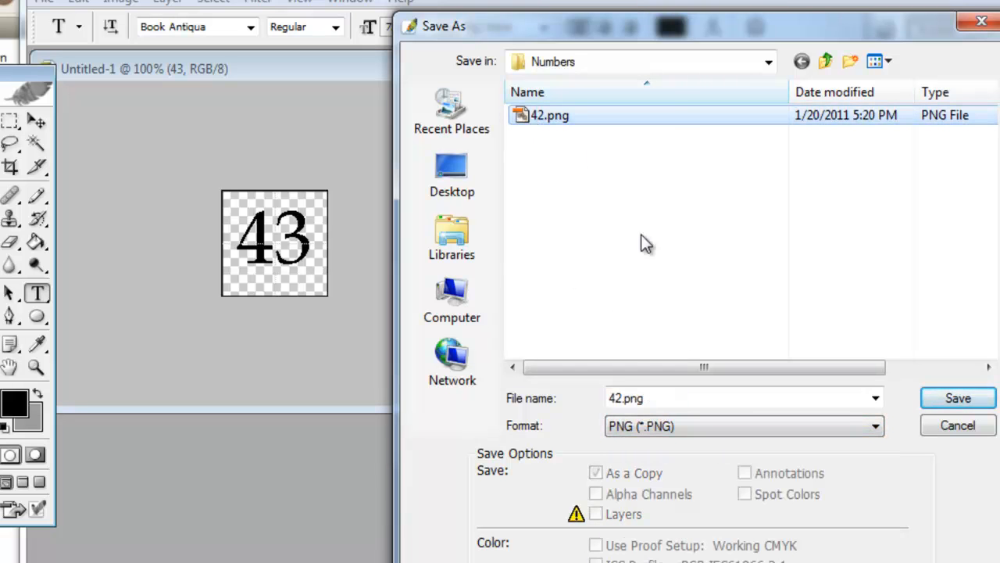
click(622, 398)
click(622, 398)
key(BackSpace)
text(3)
click(954, 398)
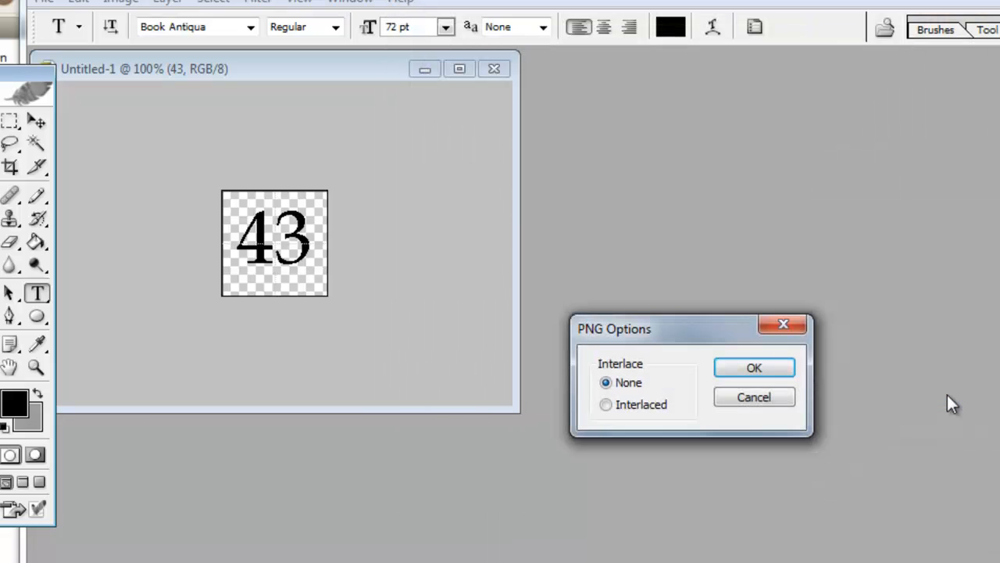
click(780, 369)
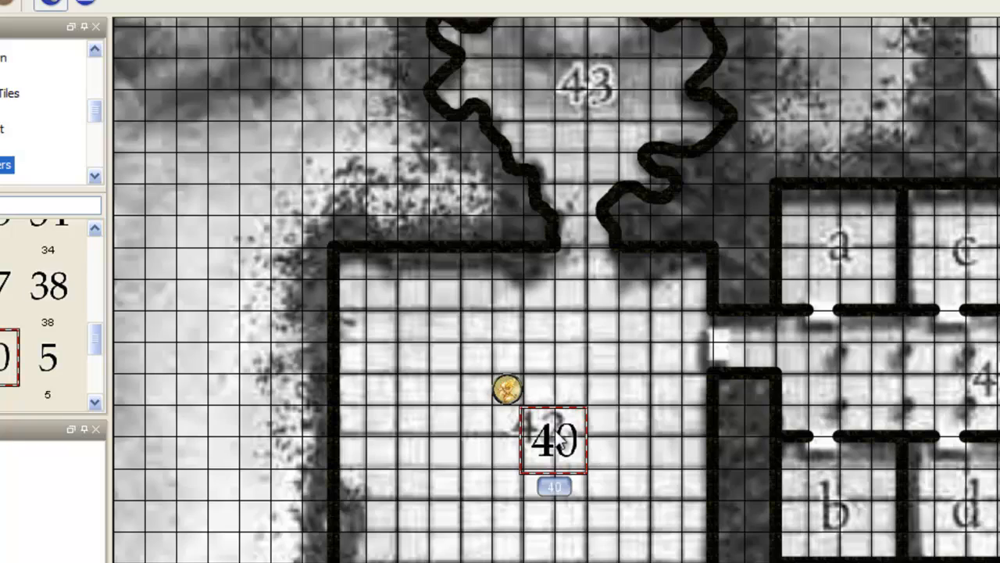
Delete the 40 marker from room 42 on the grove map in MapTool.
key(Delete)
click(550, 435)
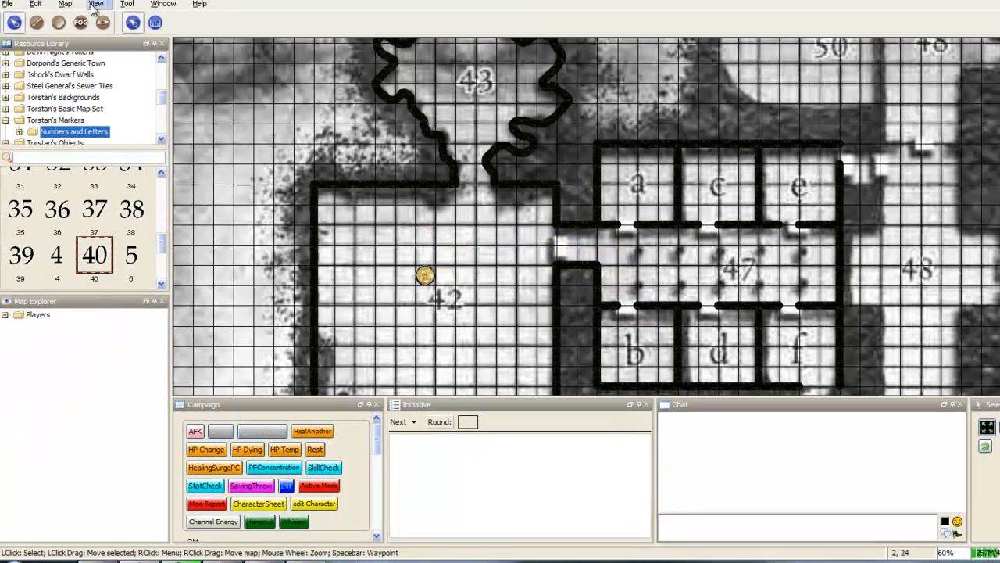
Toggle the Start Snap to Grid preference for objects off and on again, and close the preferences.
click(35, 4)
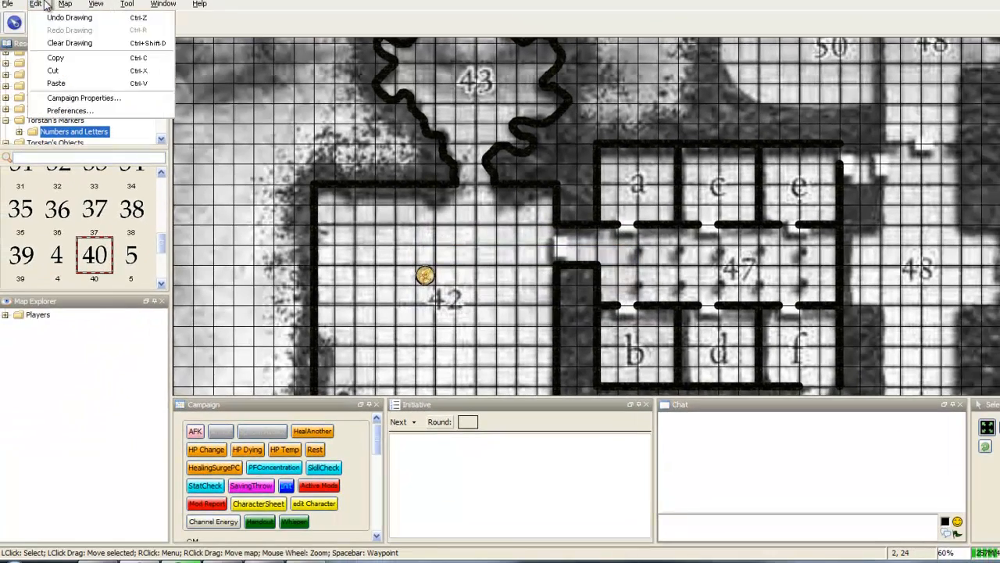
click(139, 117)
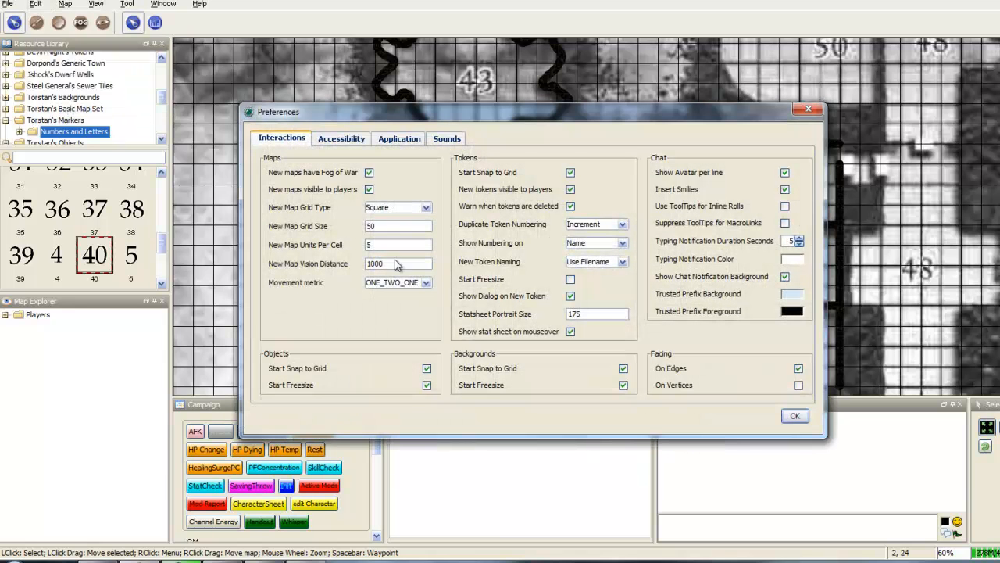
click(426, 368)
click(430, 370)
click(793, 415)
Look through the custom resource folder in the library for the new Numbers folder.
drag(161, 97, 156, 64)
click(6, 58)
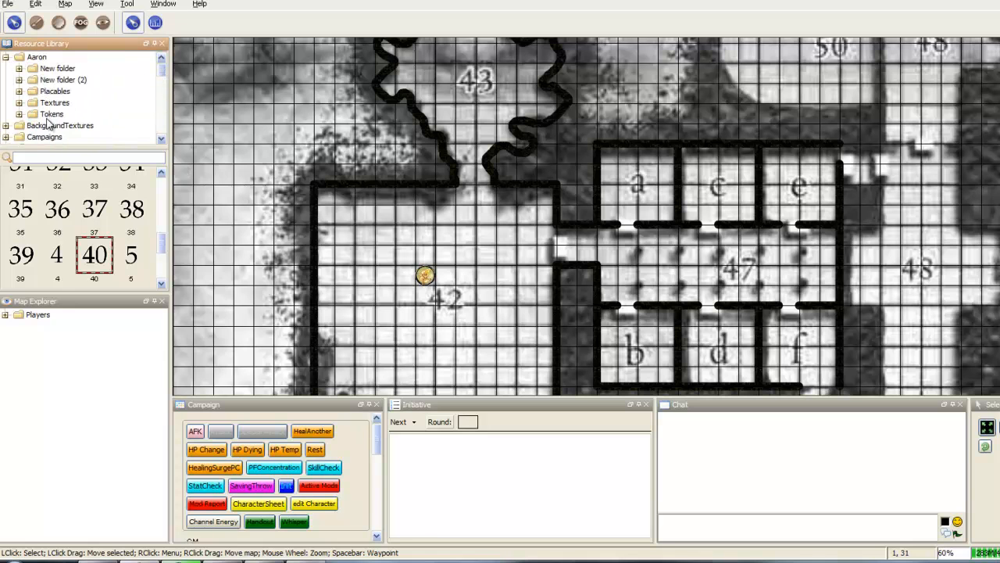
click(53, 92)
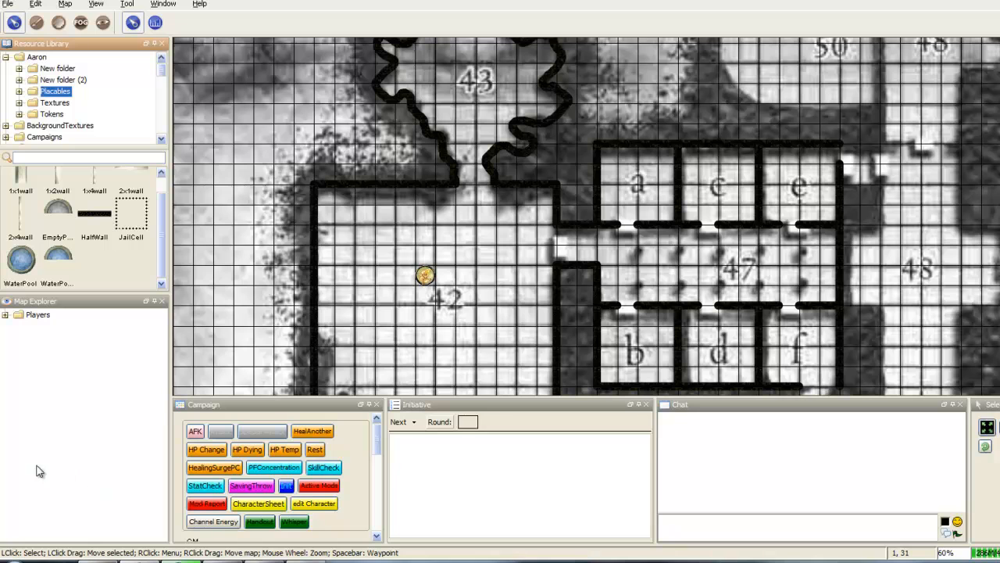
click(6, 58)
click(6, 58)
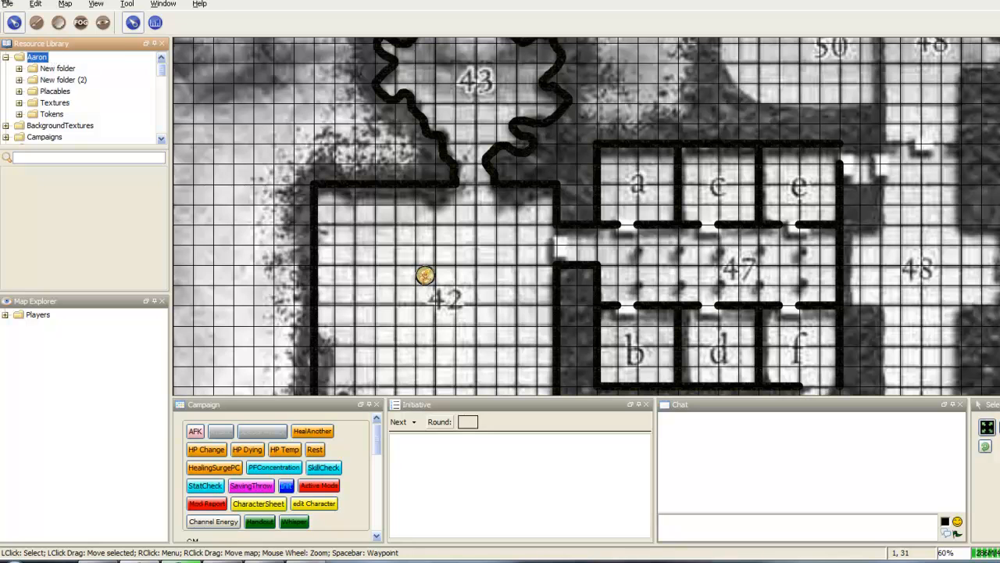
Exit MapTool with the campaign saved, reopen Sunless Citidel.cmpgn after the restart, and dismiss the global settings.
key(alt+F4)
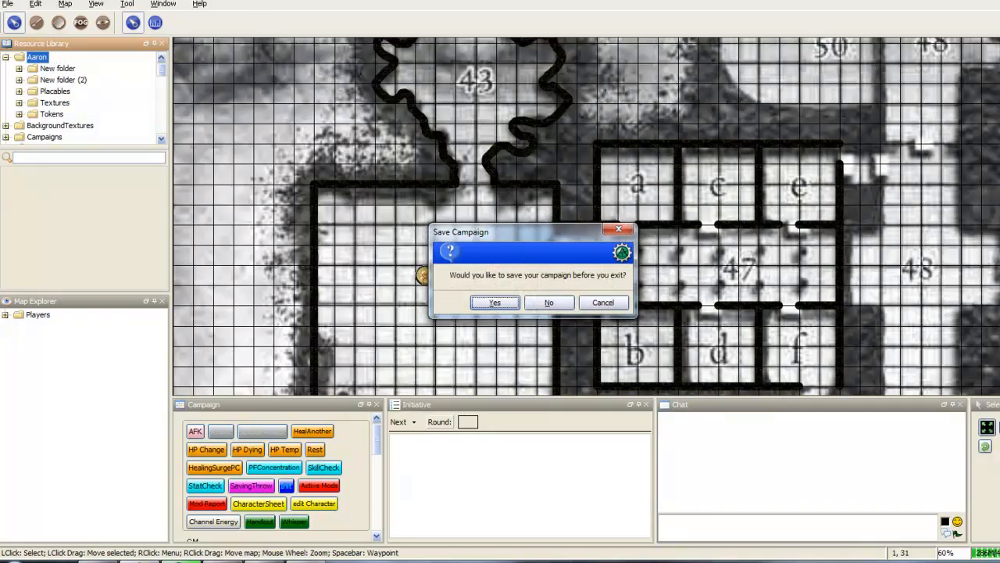
click(494, 304)
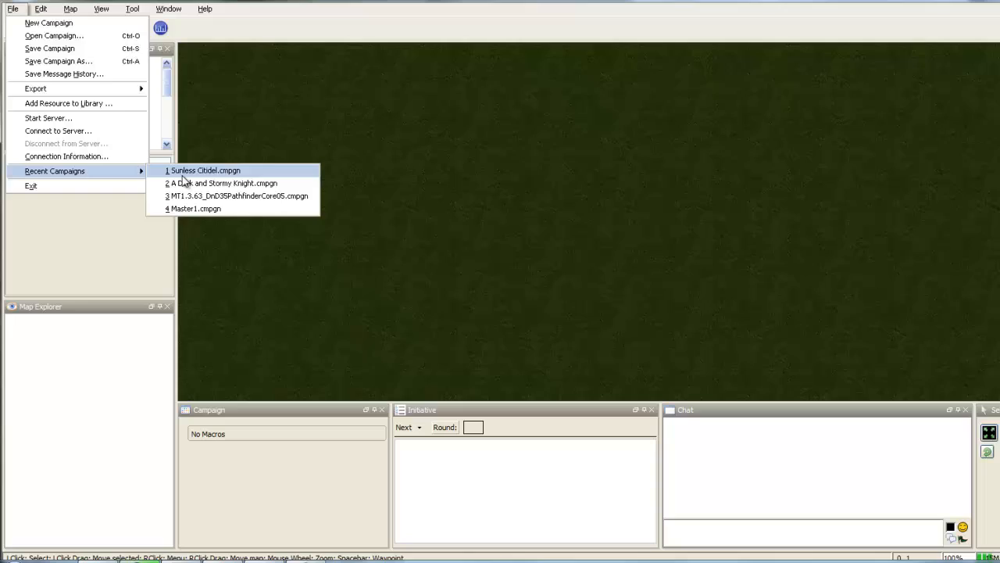
click(184, 170)
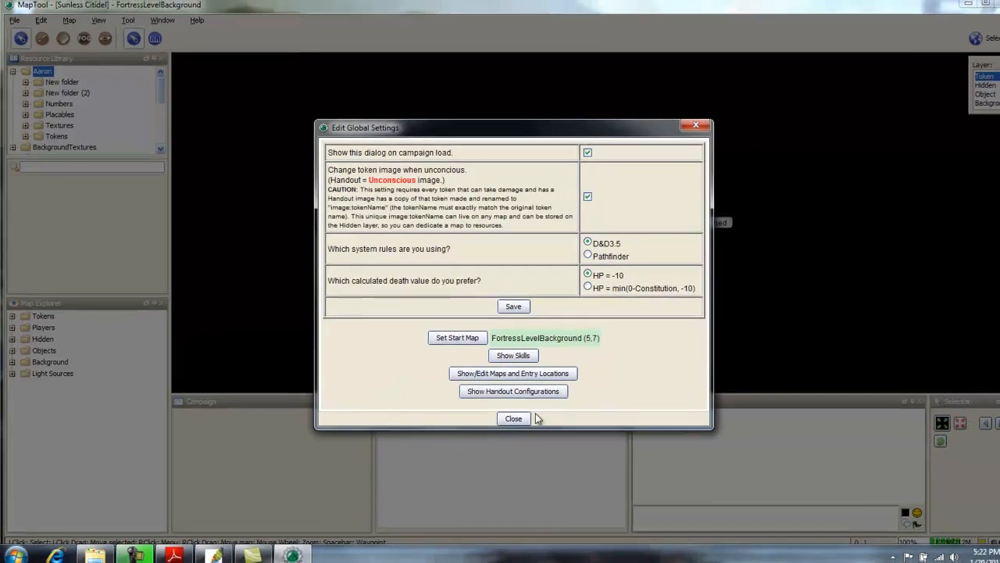
click(507, 418)
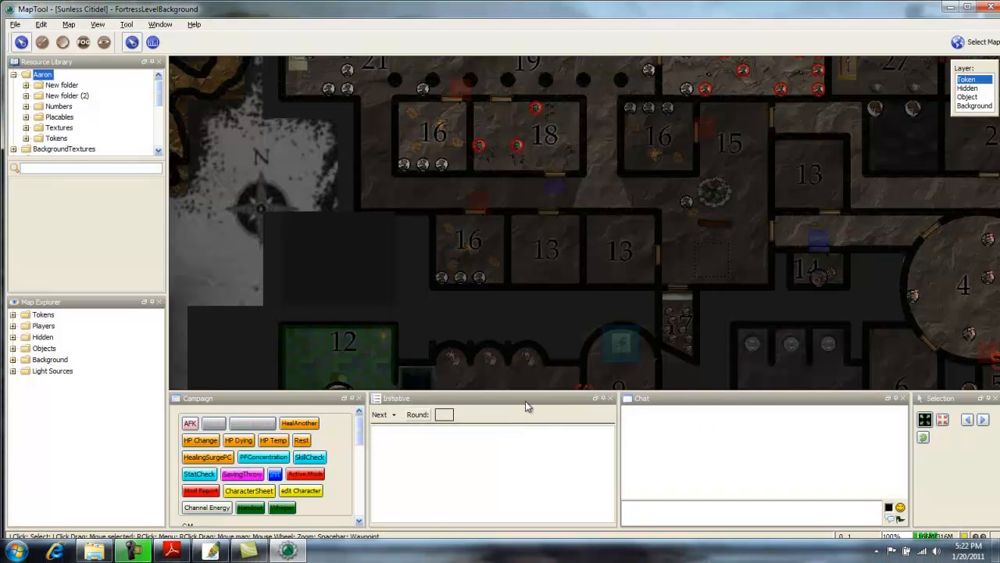
Switch to the GroveLevelMap50px map around room 42 and show the Numbers folder's images in the resource library.
click(973, 41)
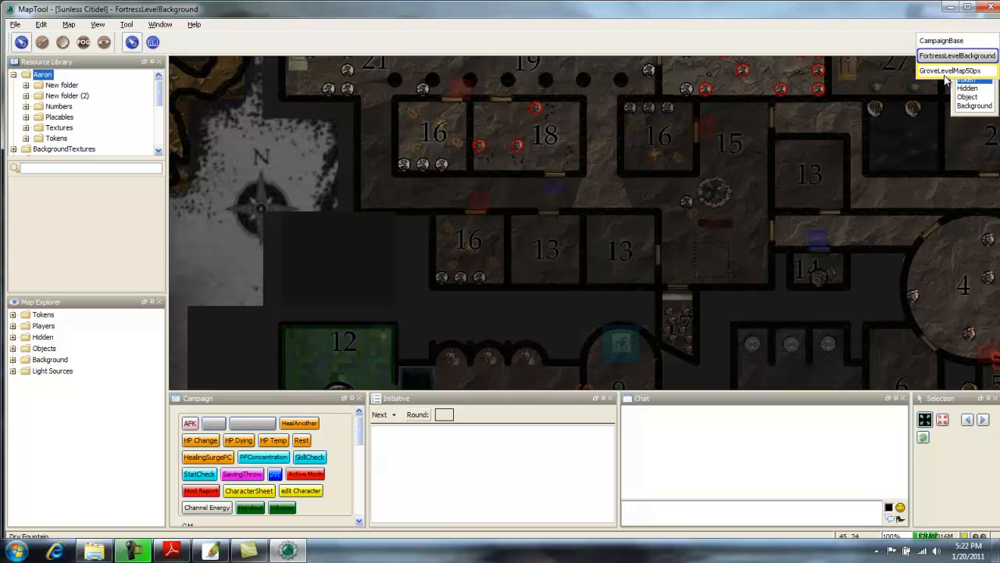
click(945, 72)
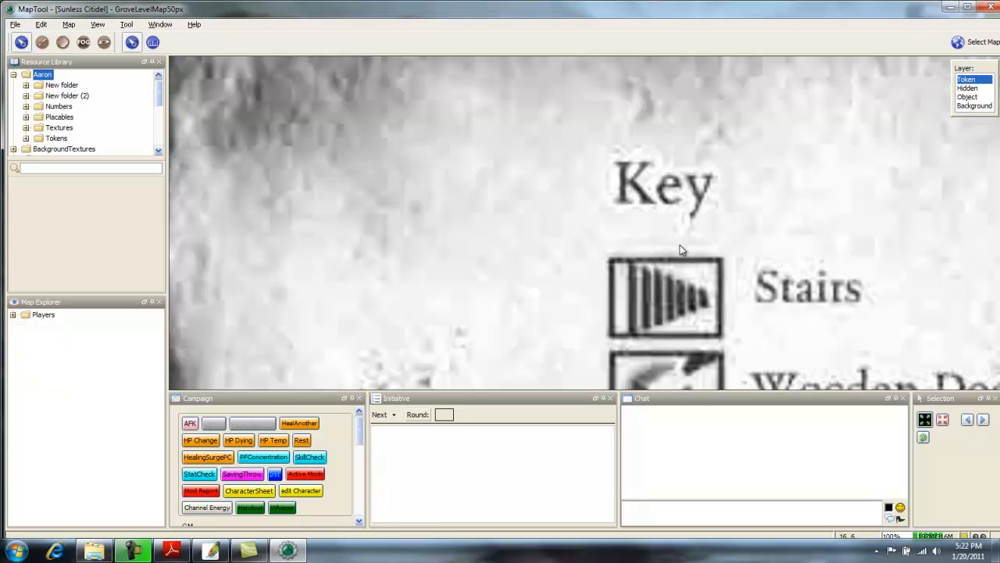
scroll(674, 238, down, 16)
drag(721, 284, 592, 132)
drag(684, 276, 588, 117)
scroll(627, 199, up, 4)
drag(514, 211, 588, 180)
scroll(588, 179, up, 2)
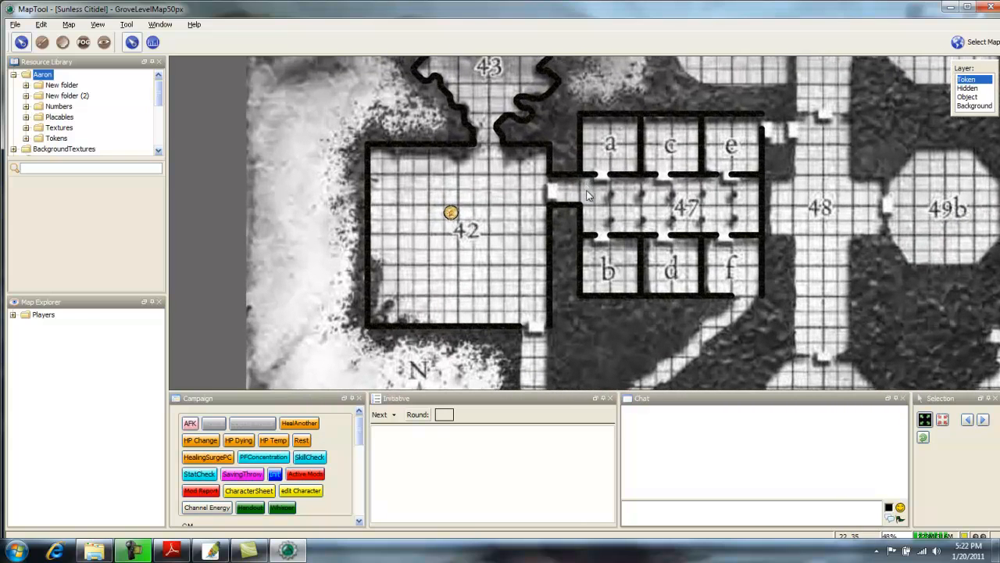
scroll(589, 195, up, 1)
scroll(610, 203, up, 6)
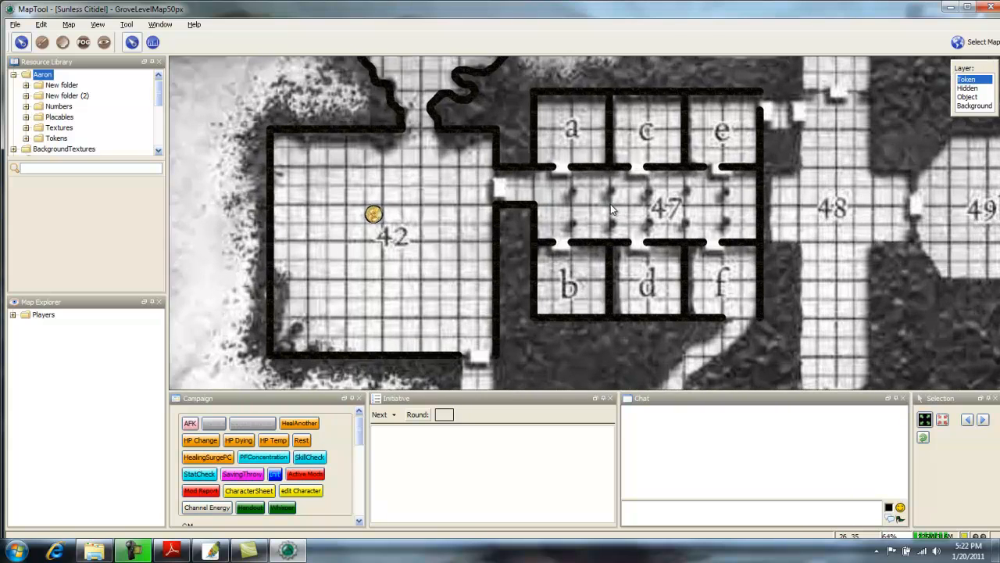
scroll(610, 204, down, 5)
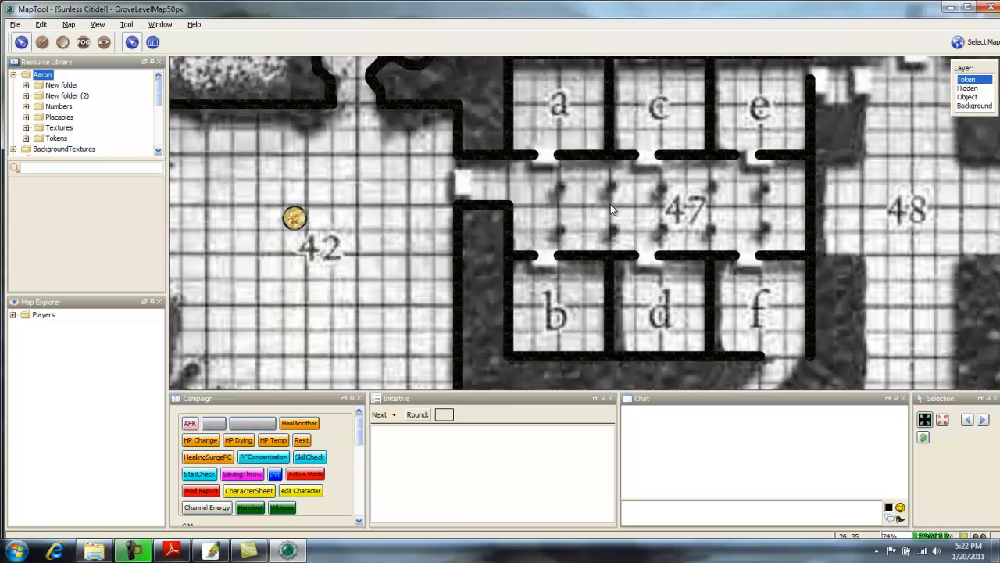
scroll(567, 193, down, 1)
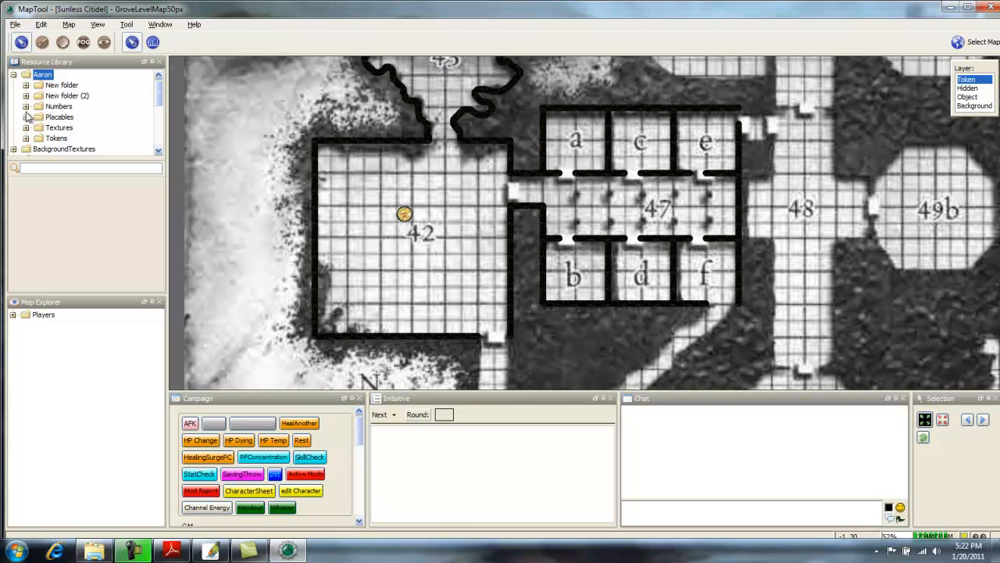
click(50, 107)
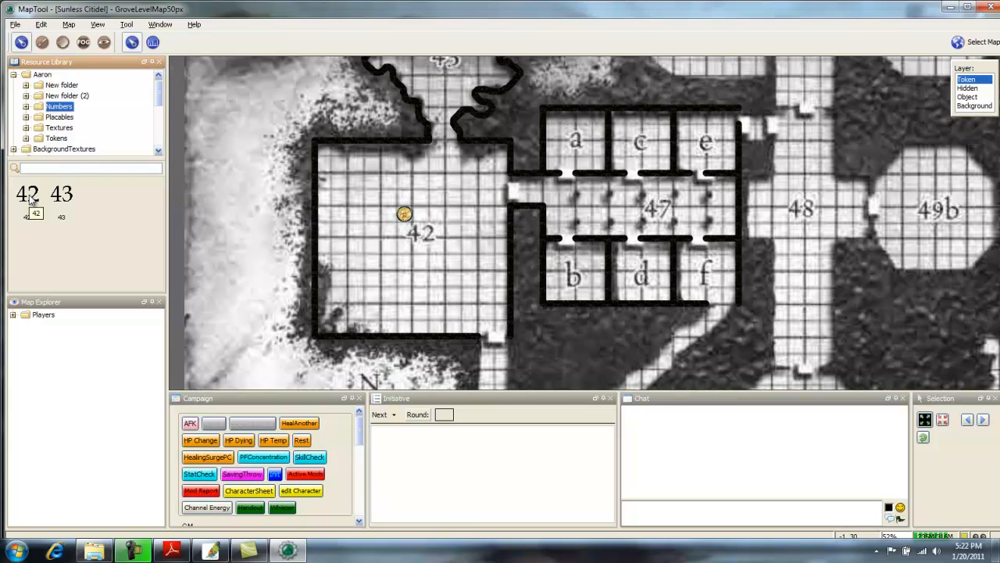
Place the 42 image over room 42's printed number on the Hidden layer, turn off its grid snapping, and enlarge it.
click(967, 89)
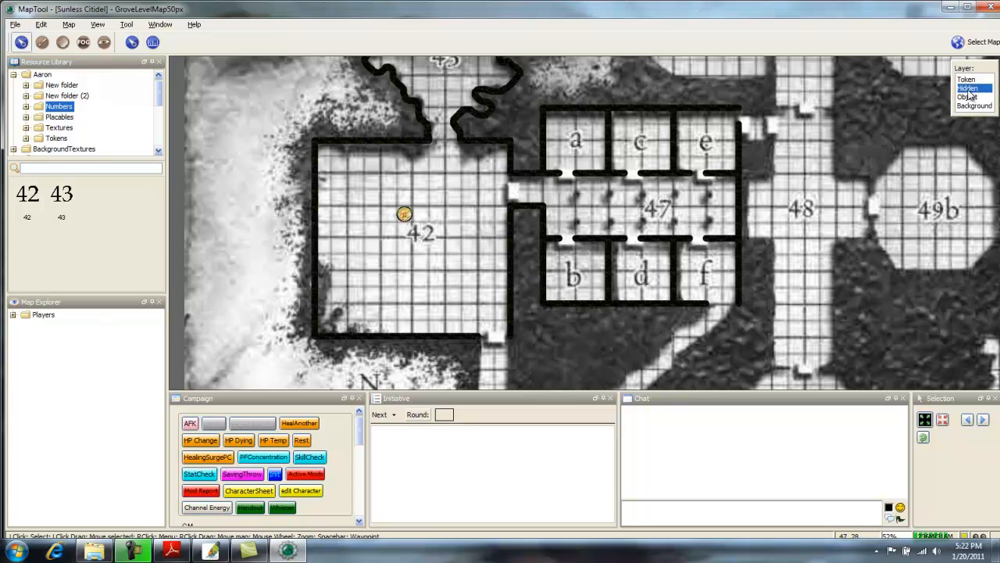
drag(39, 199, 422, 243)
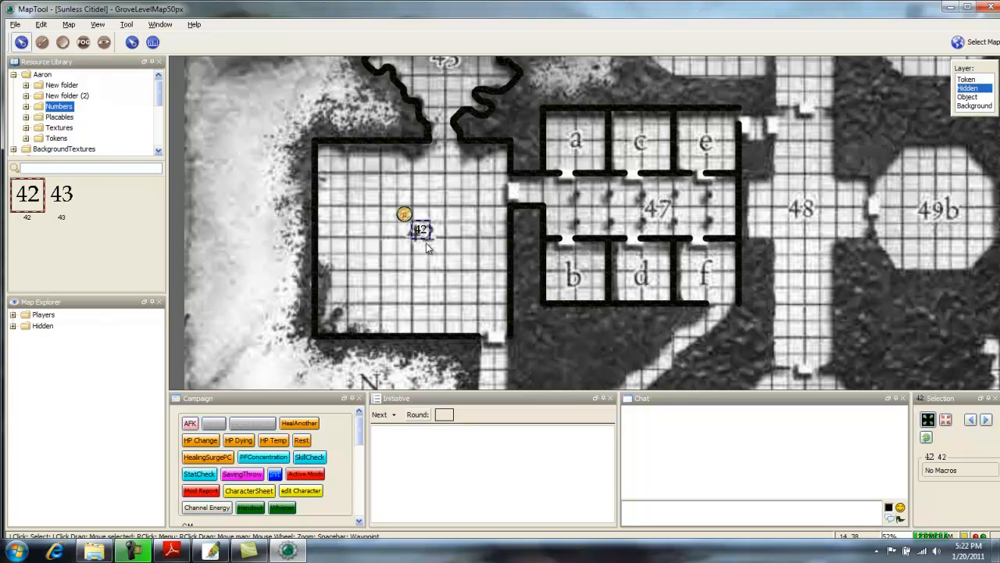
scroll(432, 244, up, 2)
scroll(430, 242, up, 1)
right_click(416, 228)
click(462, 321)
right_click(420, 228)
mouse_move(467, 278)
click(516, 274)
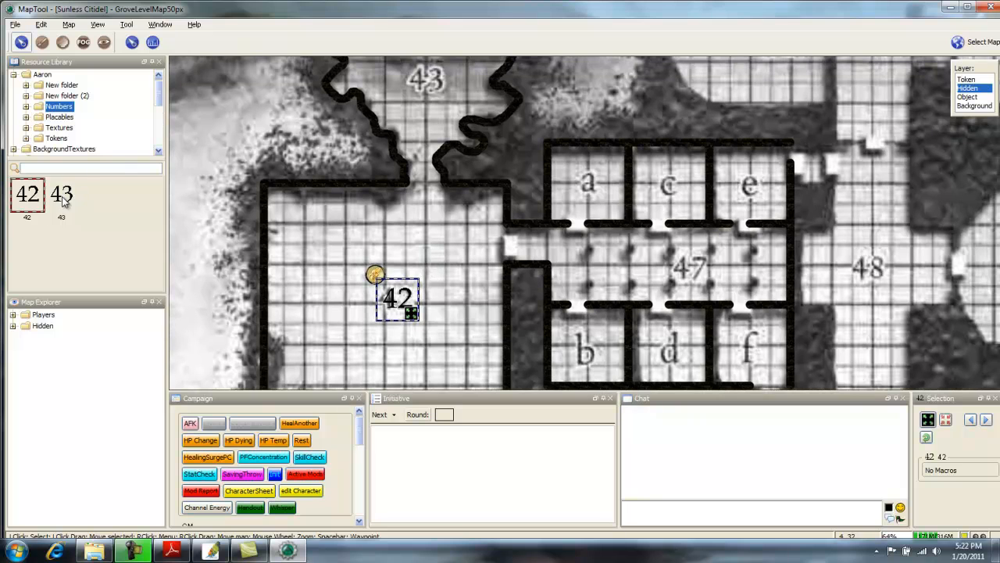
Place the 43 image over room 43's printed number, turn off its grid snapping, and enlarge it to match the 42 marker.
drag(64, 201, 396, 169)
right_click(388, 160)
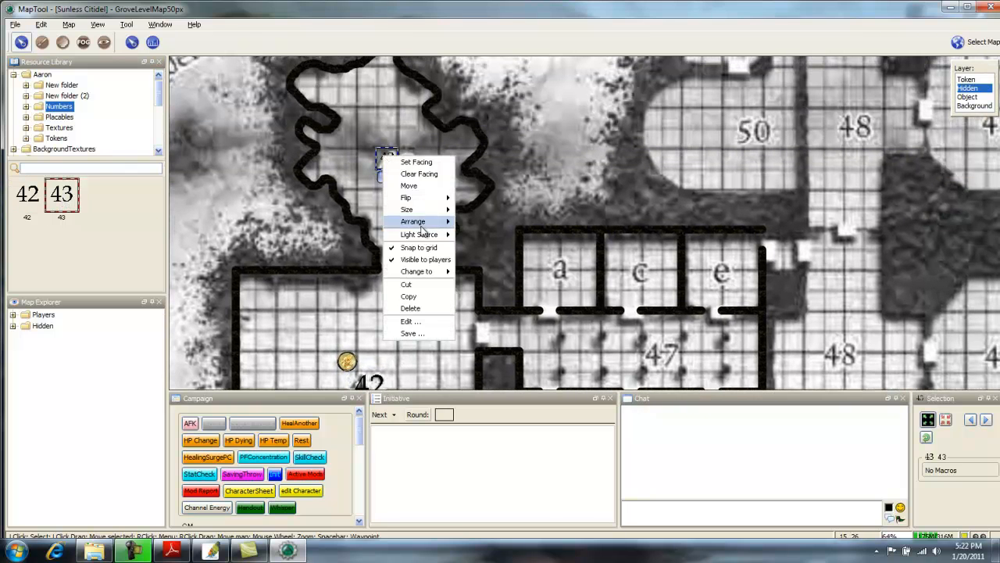
click(419, 247)
right_click(386, 157)
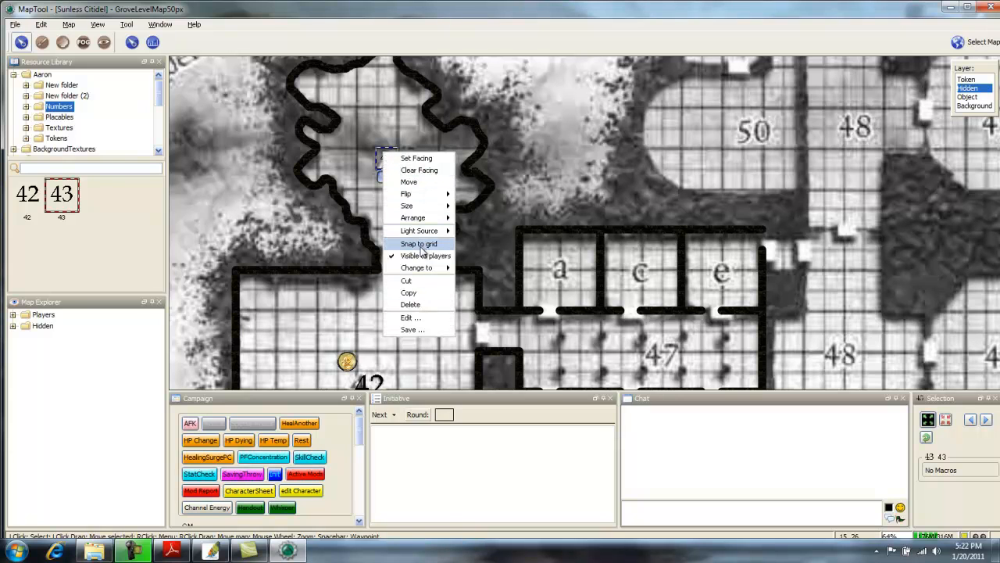
mouse_move(425, 205)
click(484, 206)
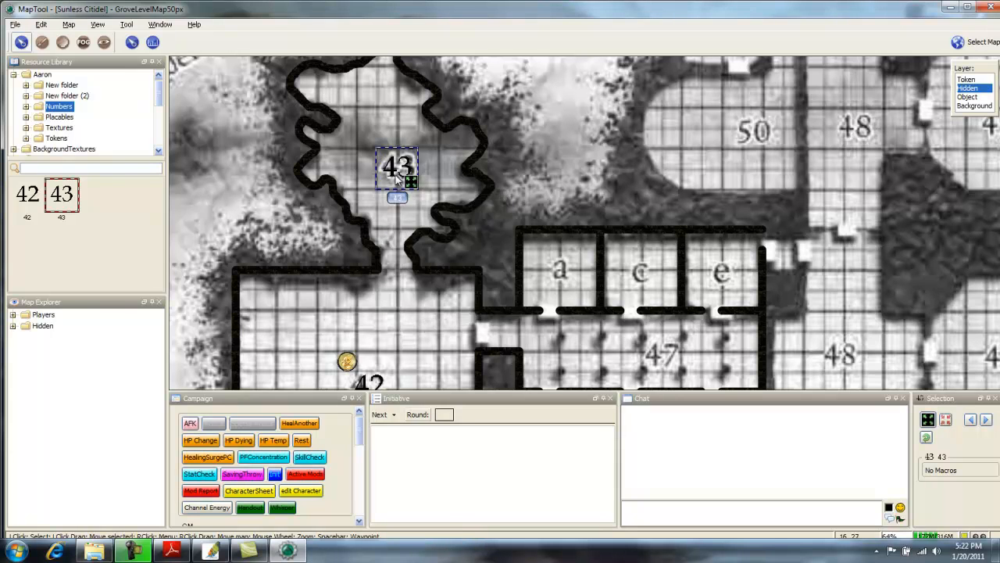
click(403, 205)
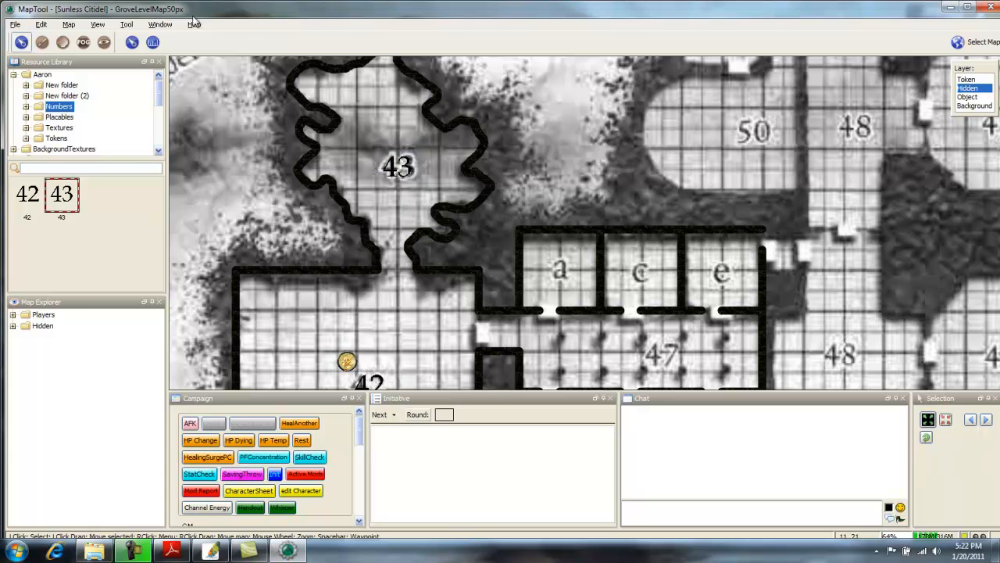
Examine the area around rooms 42 and 43 in the player view, and return to the normal view.
click(98, 24)
click(136, 34)
drag(439, 236, 461, 169)
click(98, 24)
click(137, 34)
drag(380, 229, 353, 194)
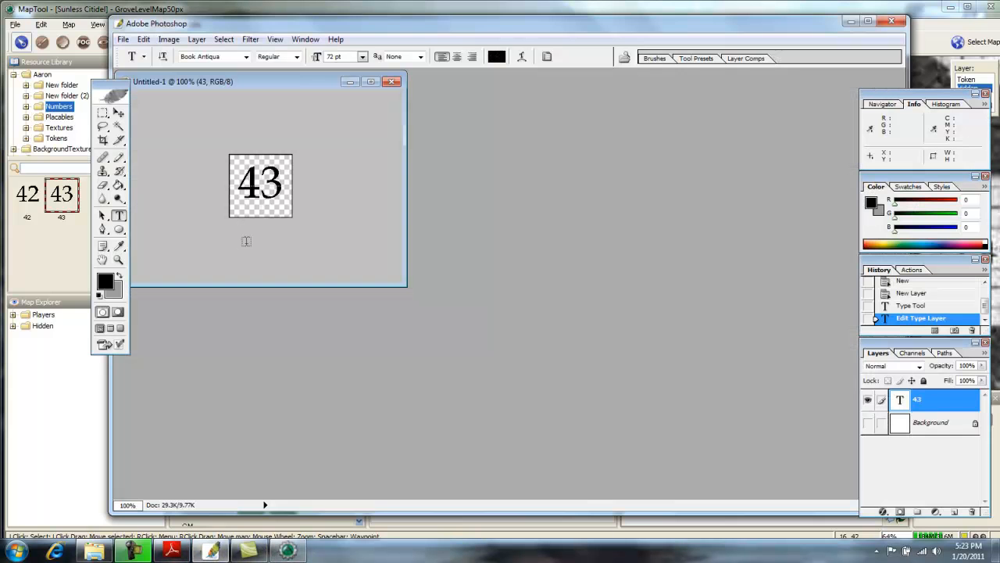
Switch to Photoshop and change the number image's text to 47.
click(210, 552)
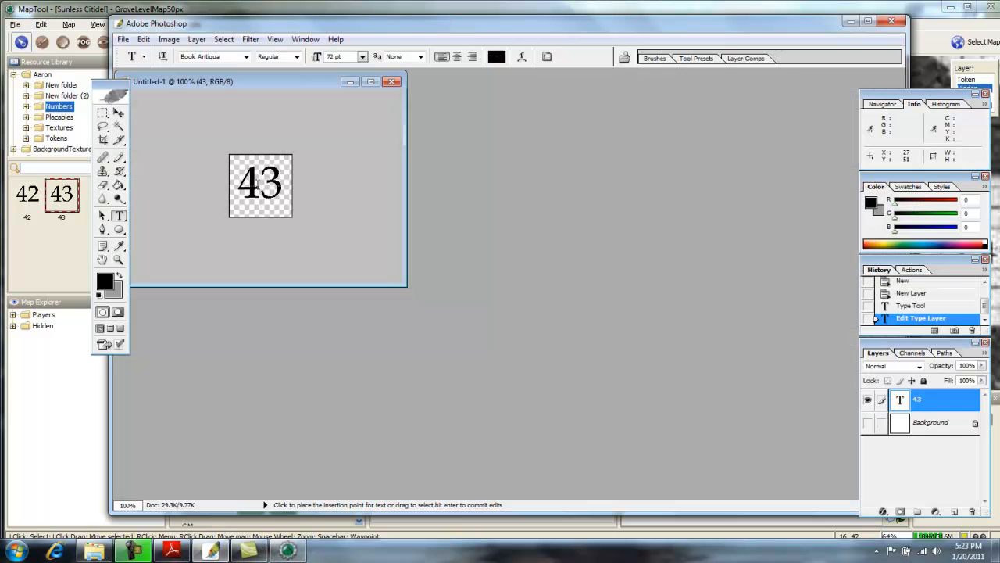
click(279, 183)
key(BackSpace)
text(7)
click(604, 56)
Save the image as 47 in PNG format in the Numbers folder, with no interlacing.
click(122, 39)
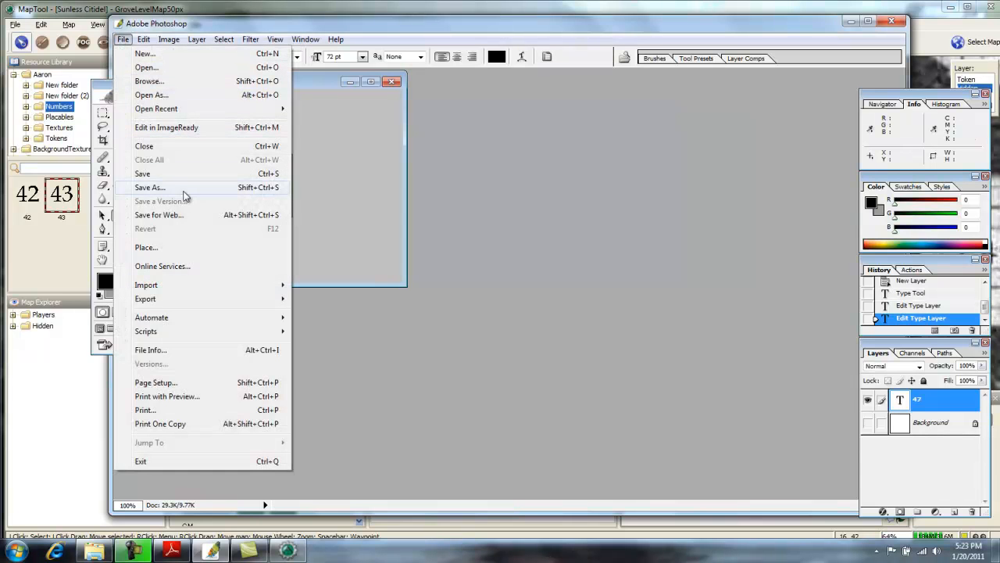
click(211, 188)
click(534, 297)
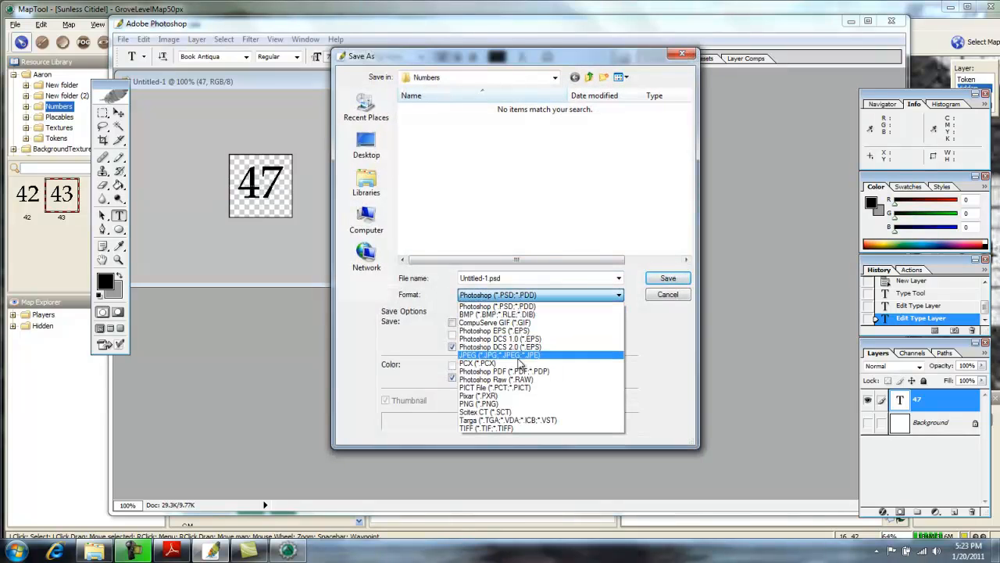
click(500, 403)
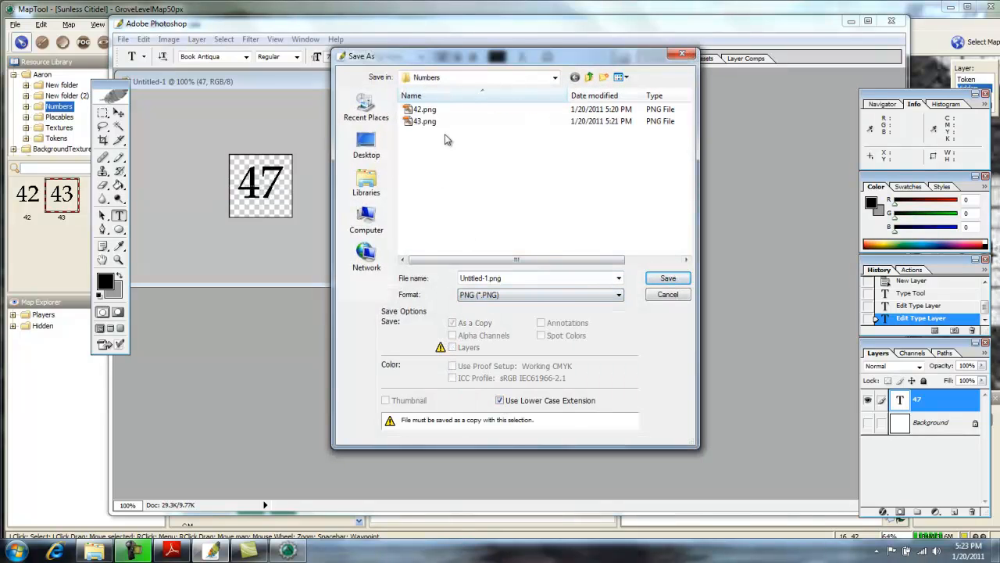
click(426, 122)
key(Tab)
text(47)
click(650, 283)
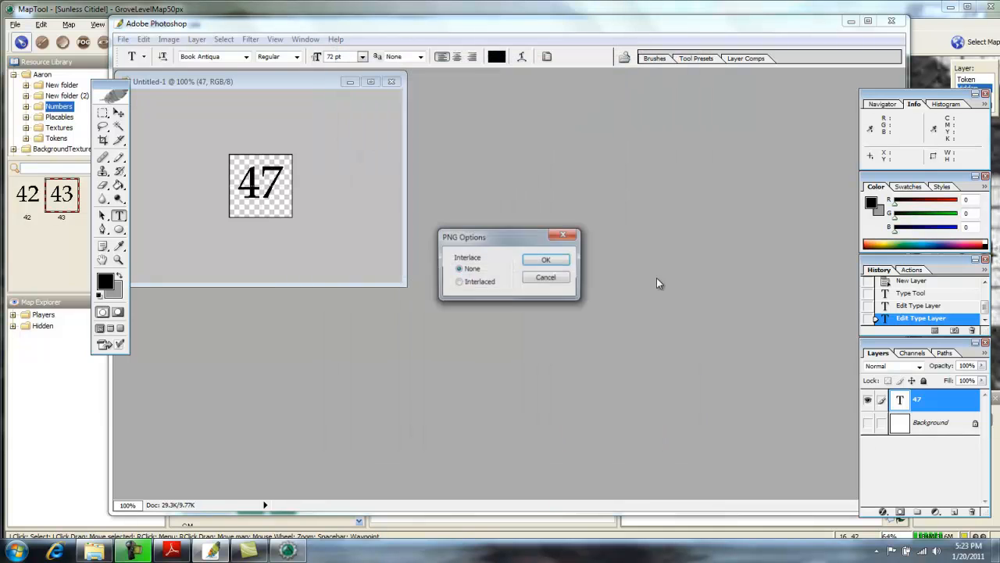
click(539, 265)
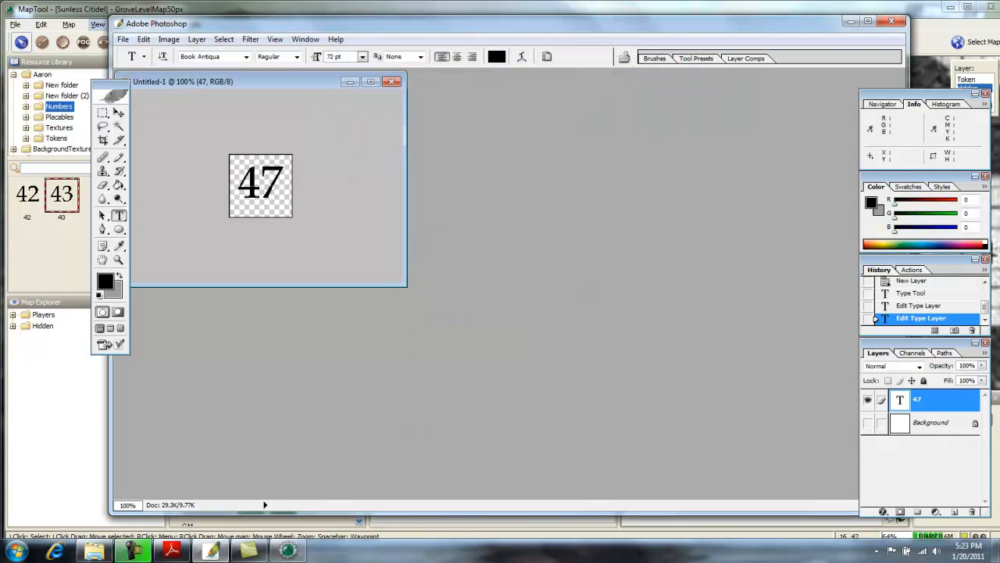
Switch back to MapTool and reload the Numbers folder's images in the resource library.
click(283, 7)
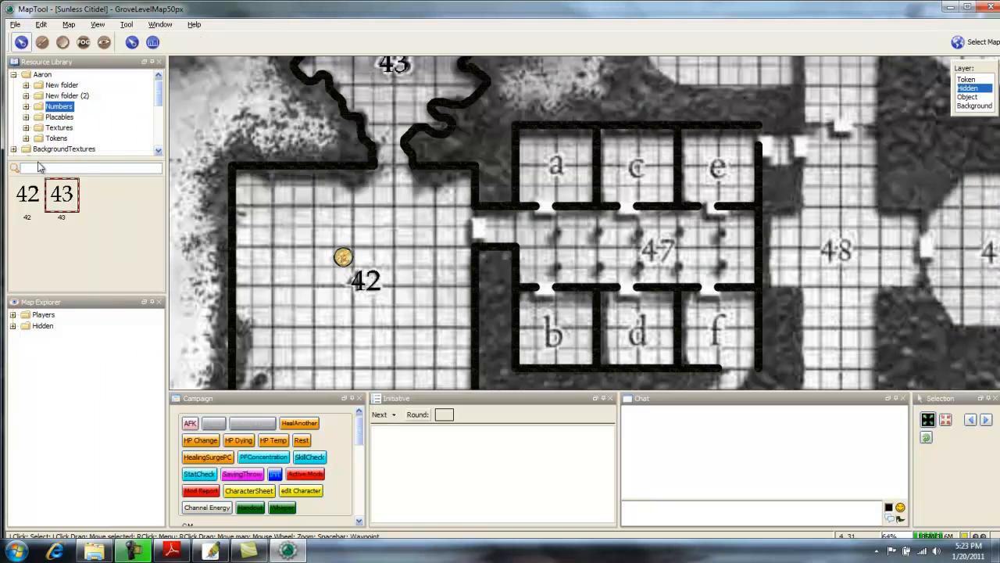
click(67, 95)
click(58, 106)
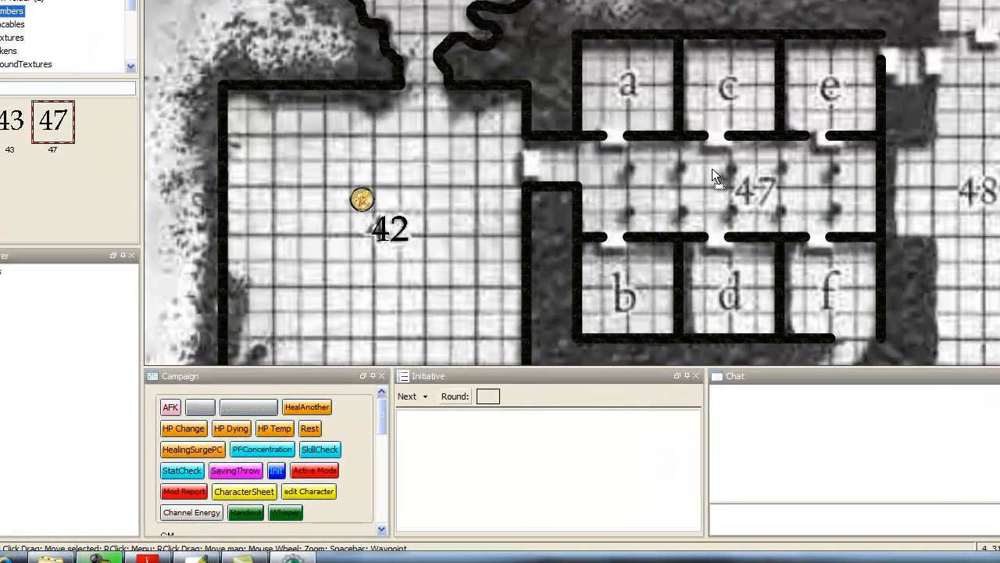
Place the 47 marker in the columned hall, turn off its grid snapping, enlarge it, and align it over the printed number.
right_click(742, 203)
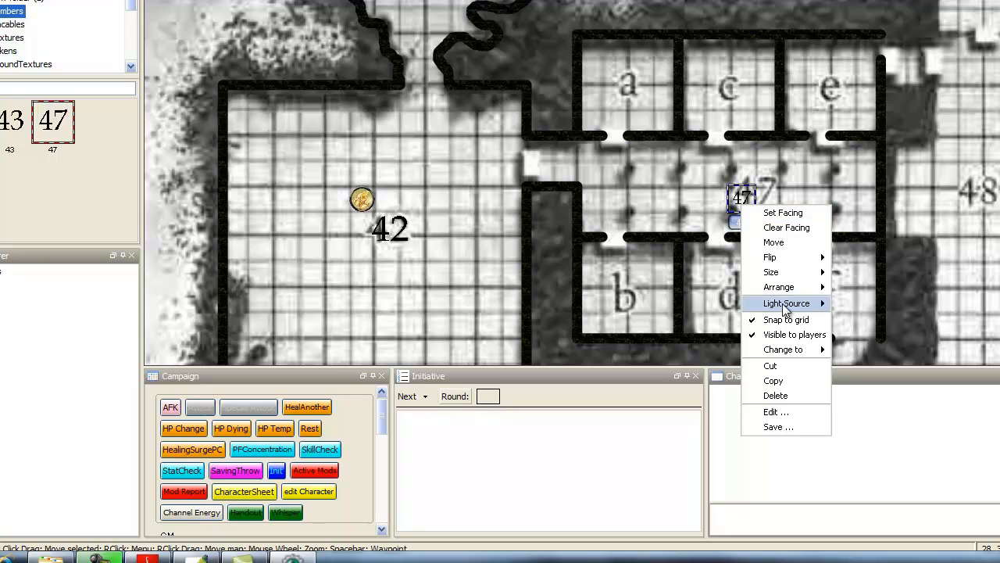
click(784, 319)
right_click(742, 203)
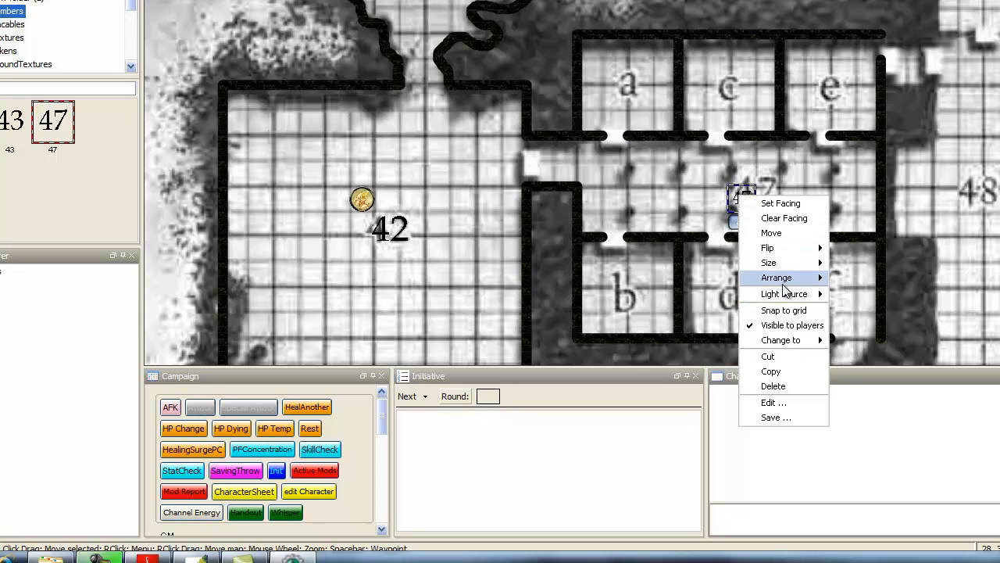
mouse_move(781, 263)
click(846, 264)
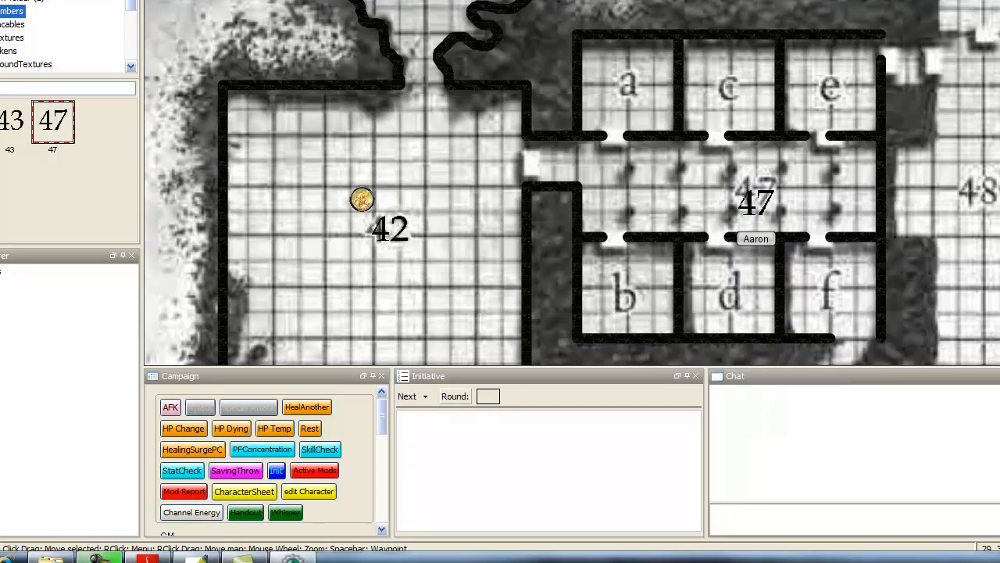
drag(762, 200, 765, 202)
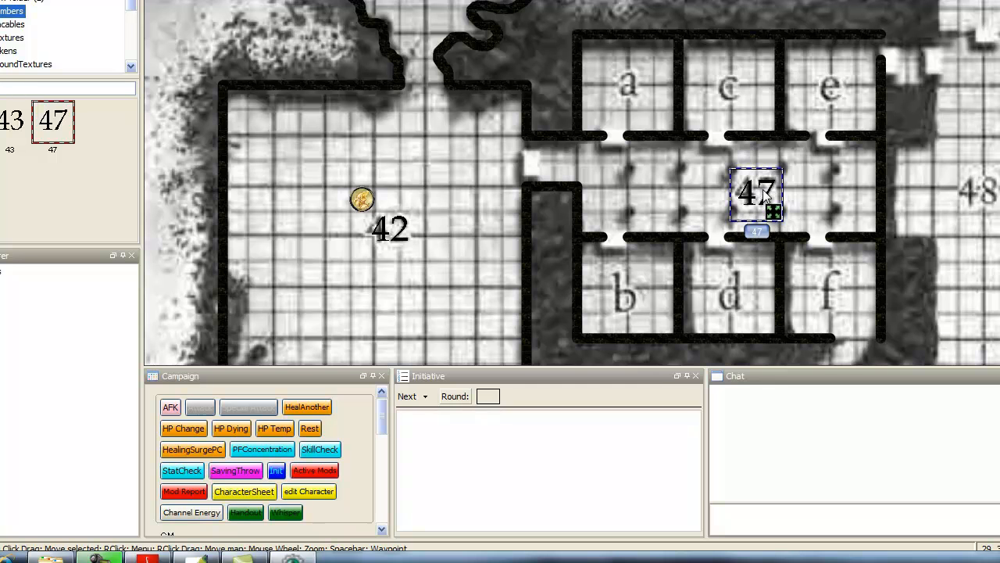
drag(875, 190, 853, 180)
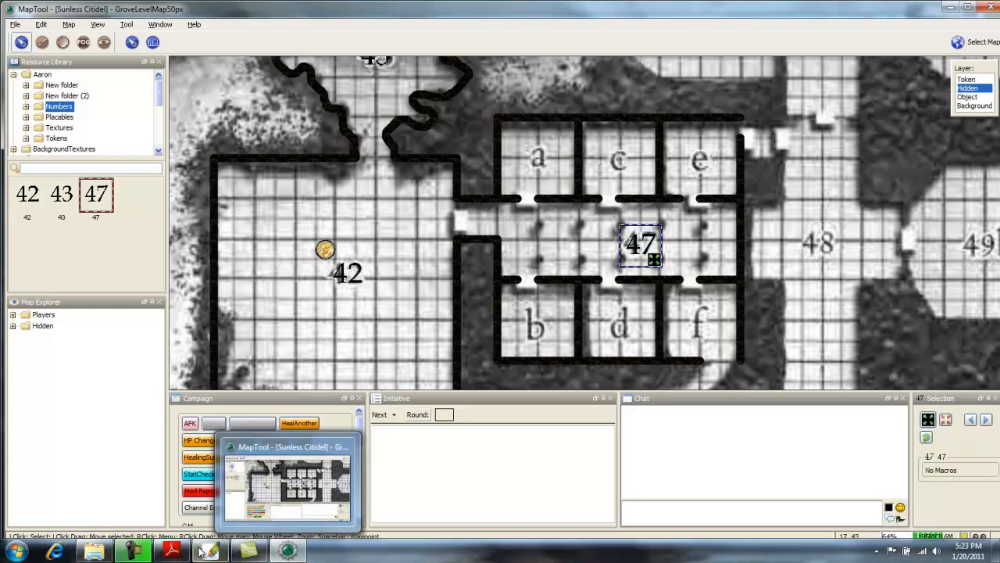
Switch to The Sunless Citadel PDF in Adobe Reader and examine the area 47 entries, highlighting the 47e description.
click(172, 551)
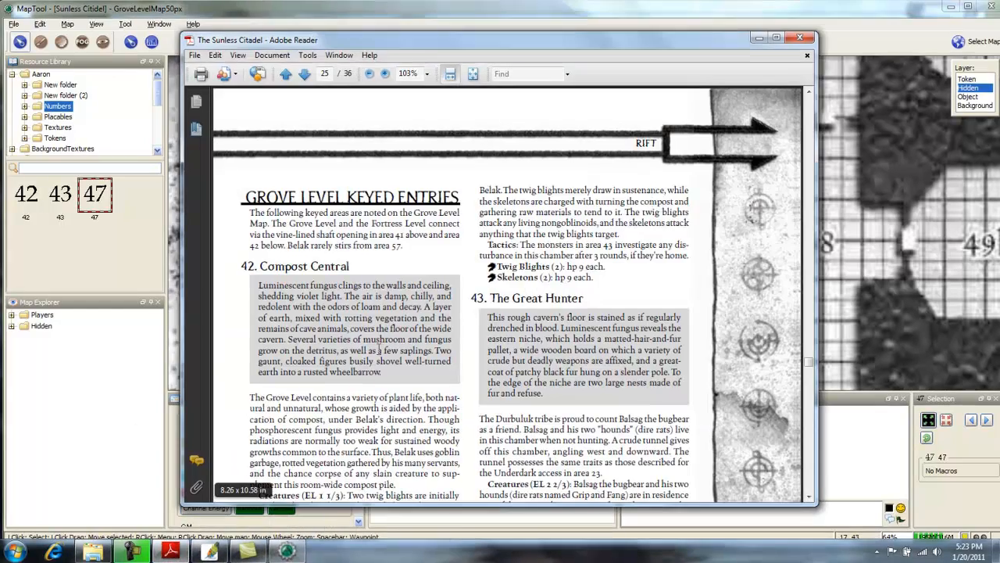
scroll(838, 186, down, 20)
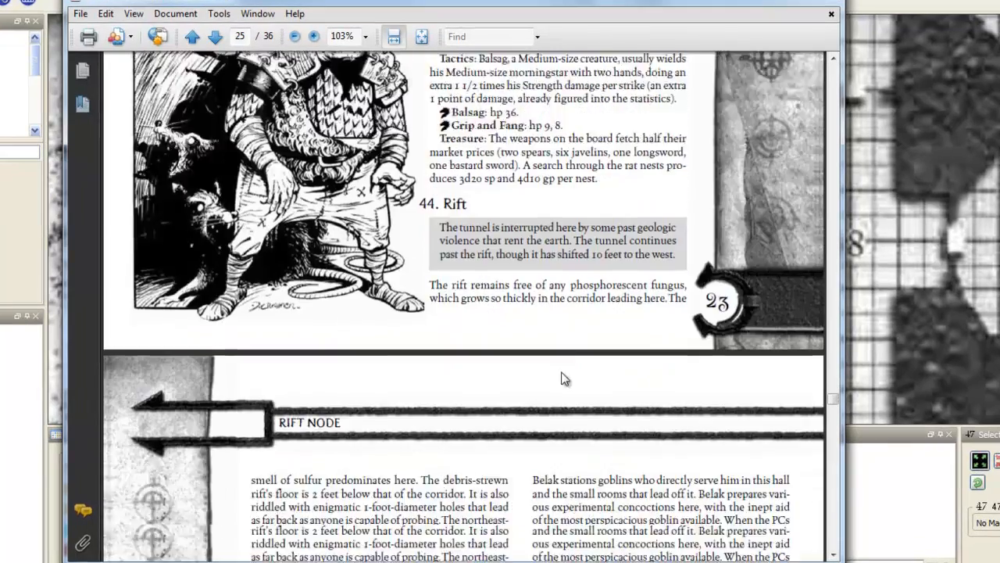
scroll(560, 375, down, 3)
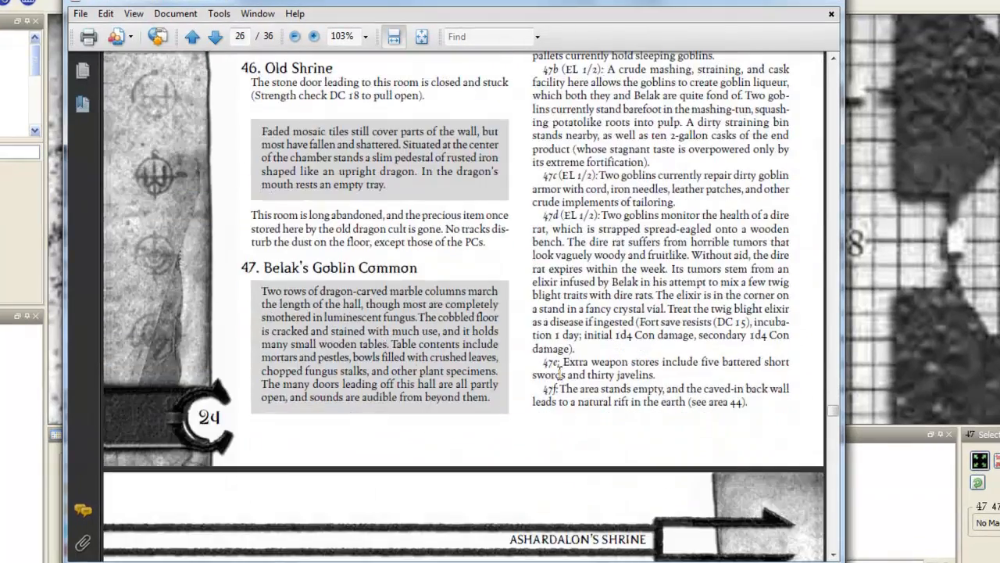
scroll(559, 373, down, 3)
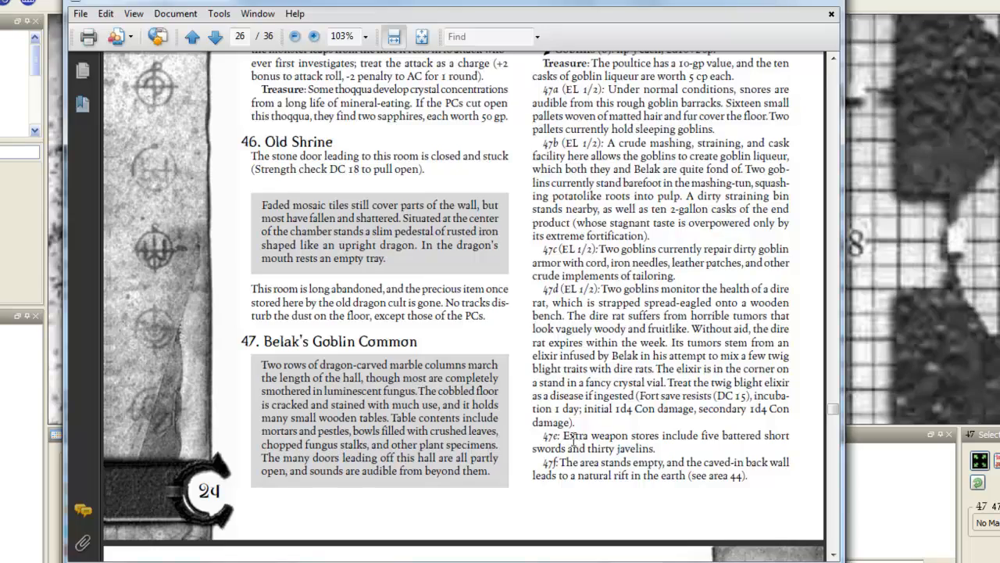
drag(564, 436, 684, 462)
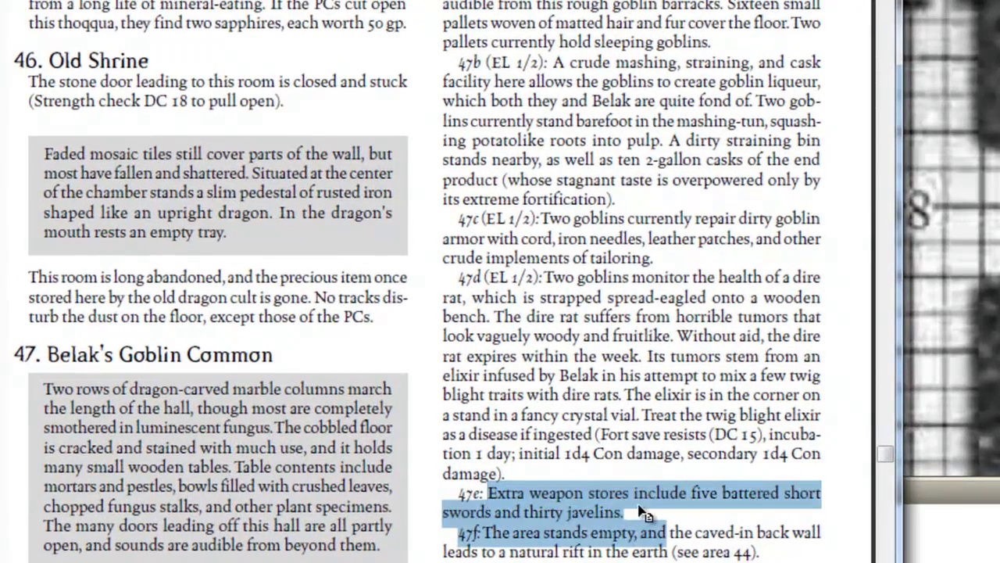
click(636, 518)
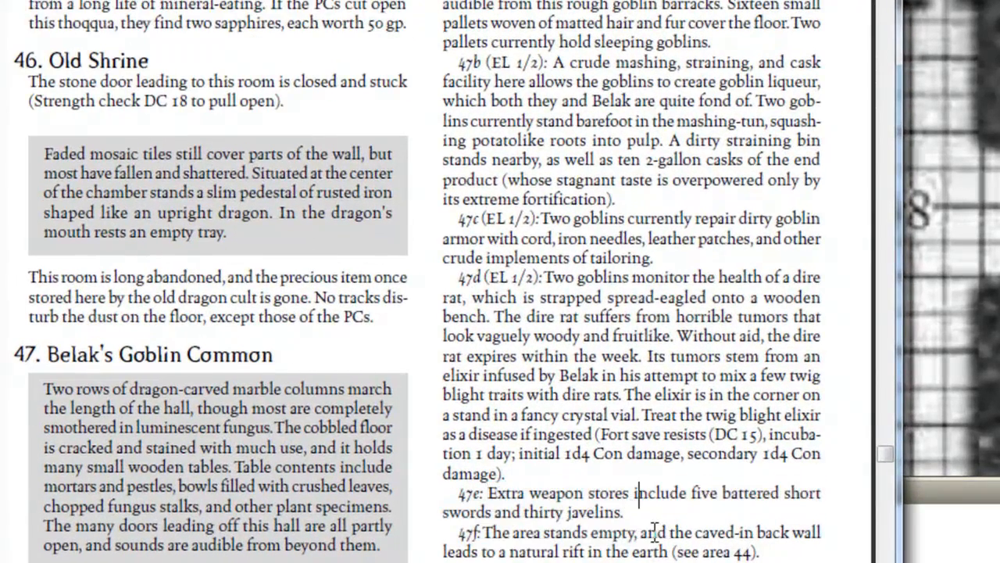
Read through the neighbouring area 49 entries and the descriptions of side rooms 47a to 47d, highlighting the 47b text.
scroll(653, 533, down, 5)
scroll(648, 534, down, 5)
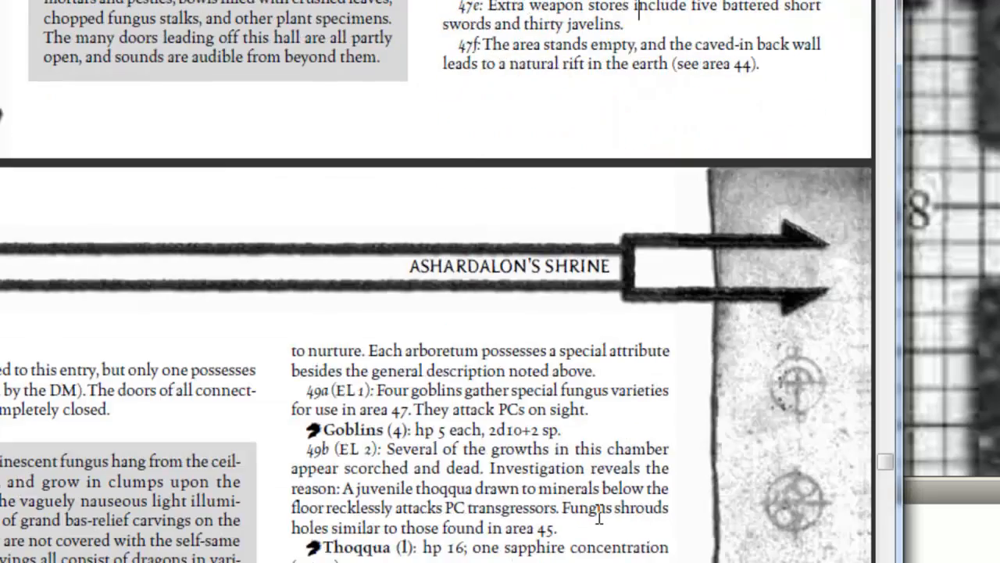
scroll(599, 517, up, 10)
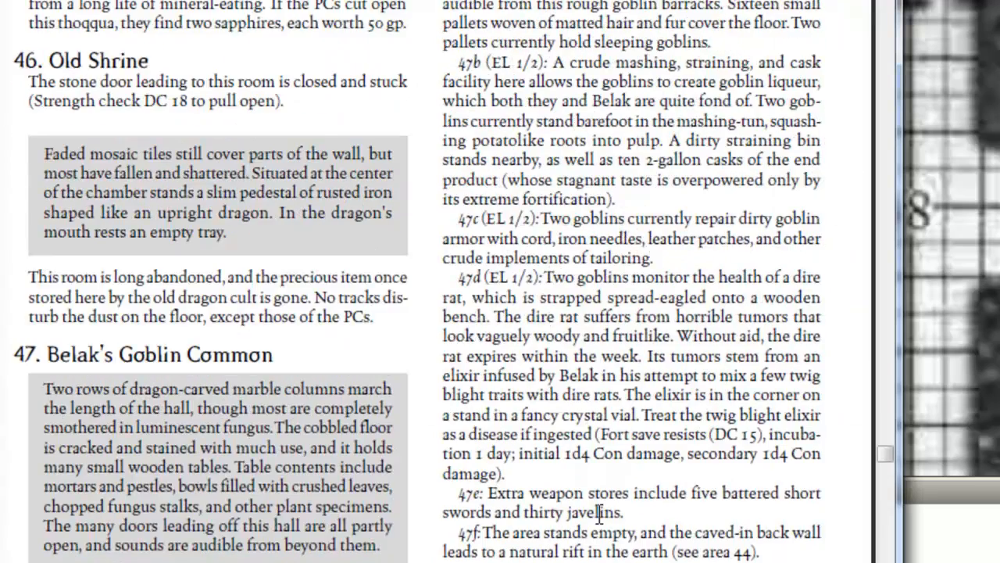
scroll(599, 516, up, 2)
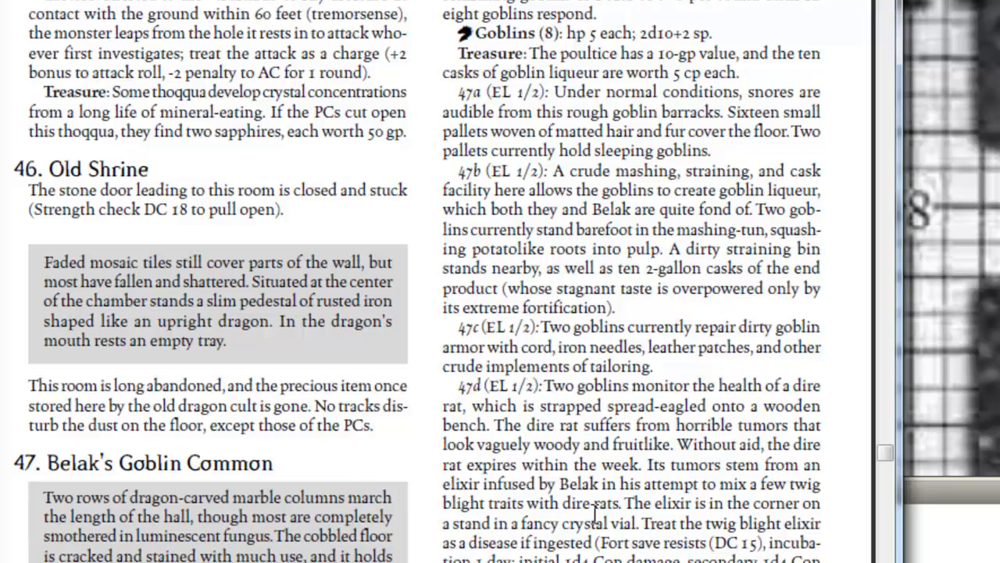
scroll(596, 512, up, 1)
drag(615, 225, 763, 342)
scroll(594, 374, up, 2)
scroll(603, 376, up, 1)
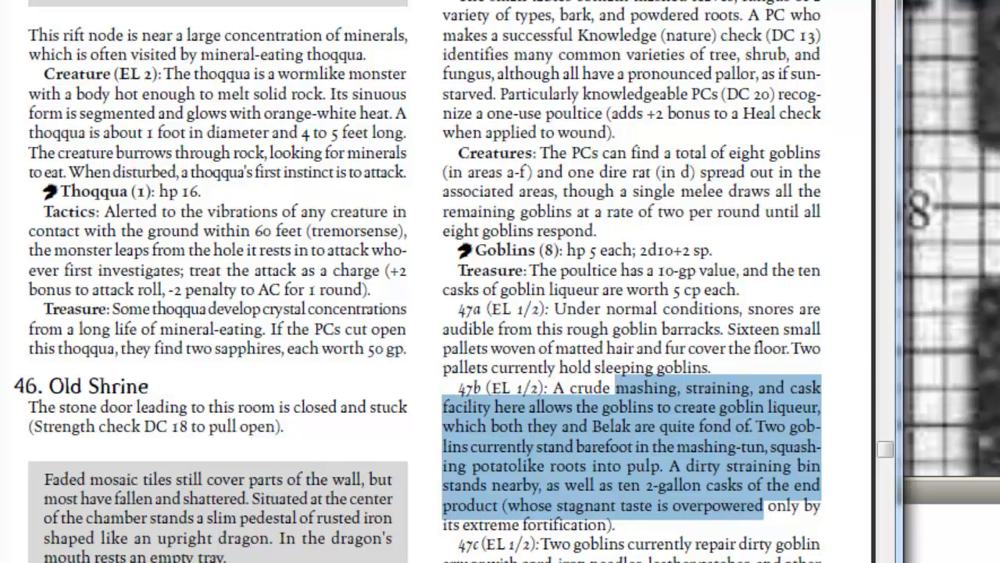
Switch back to MapTool and show the letter images from the Numbers and Letters folder of Torstan's Markers.
key(alt+Tab)
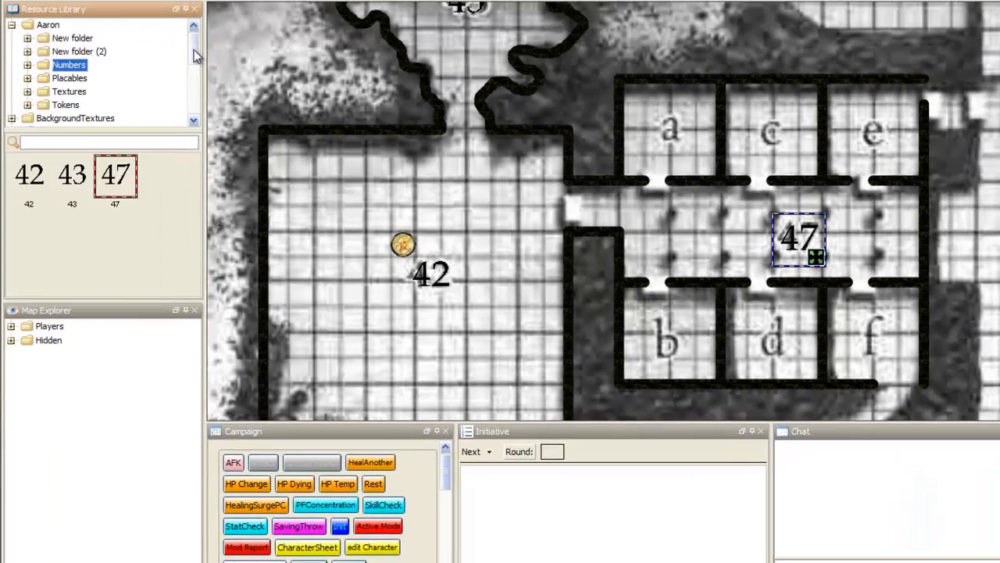
drag(194, 49, 158, 101)
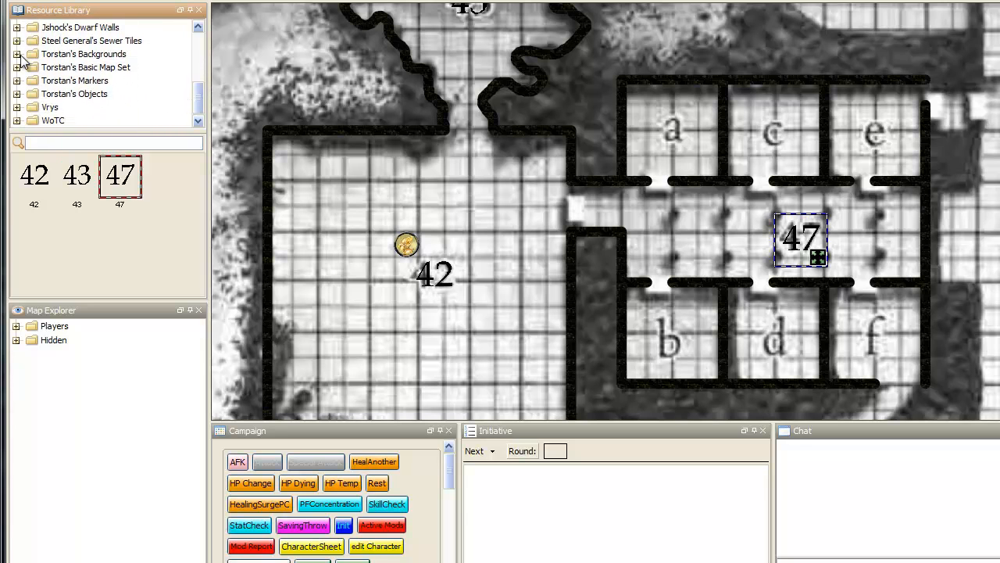
click(17, 81)
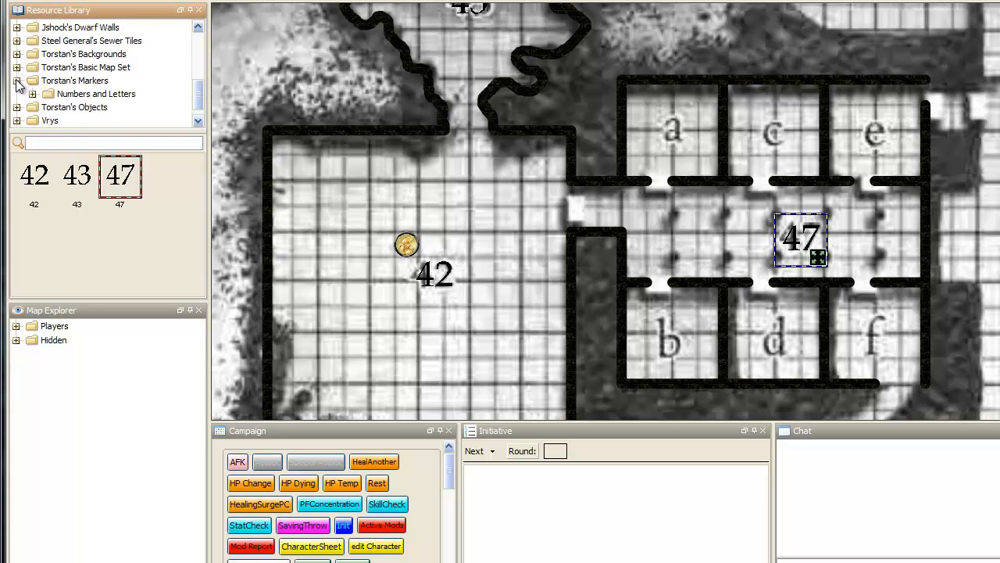
click(86, 95)
drag(194, 183, 198, 272)
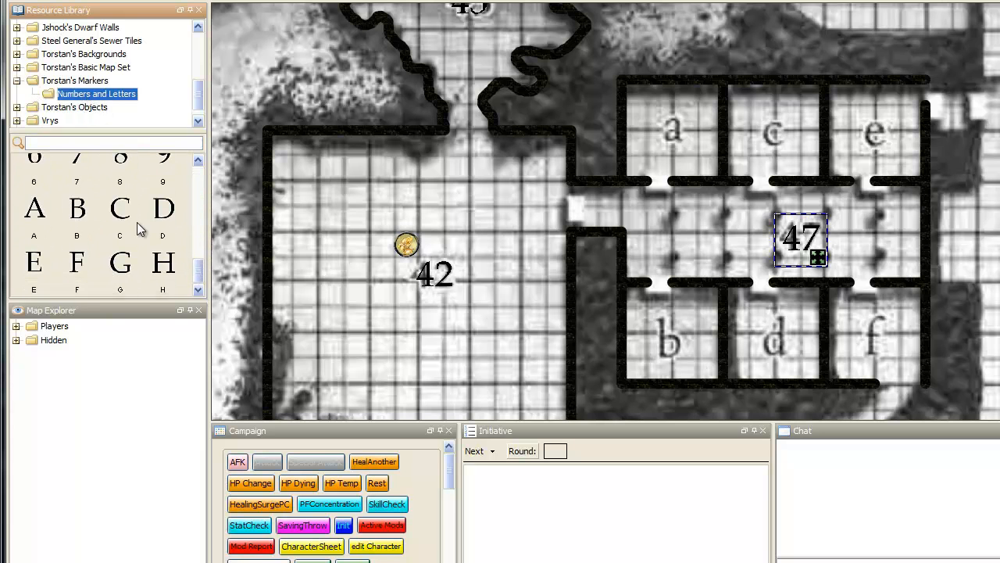
Place the letter markers A, B, C, D, E and F in the matching side rooms around hall 47.
drag(37, 216, 660, 141)
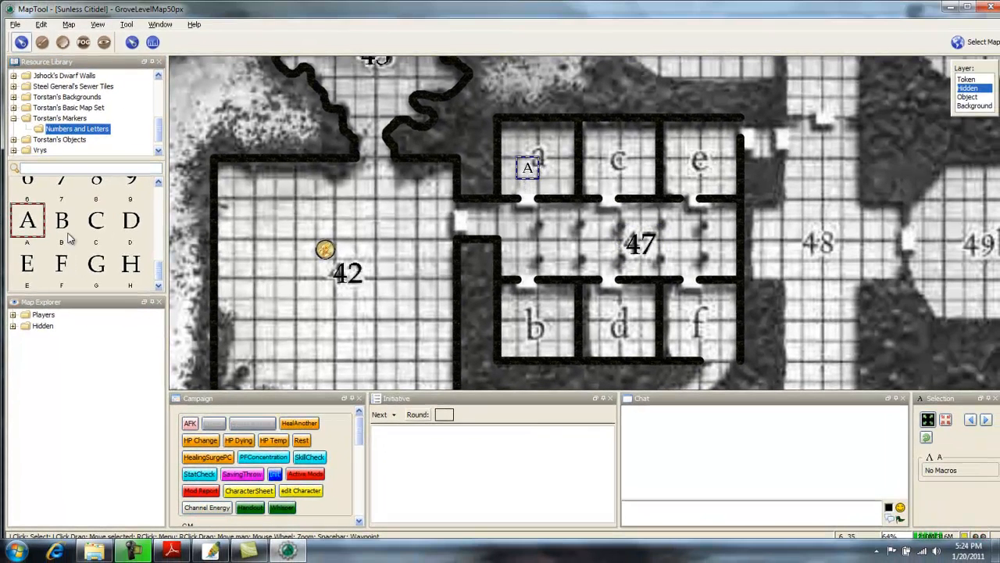
drag(69, 238, 327, 211)
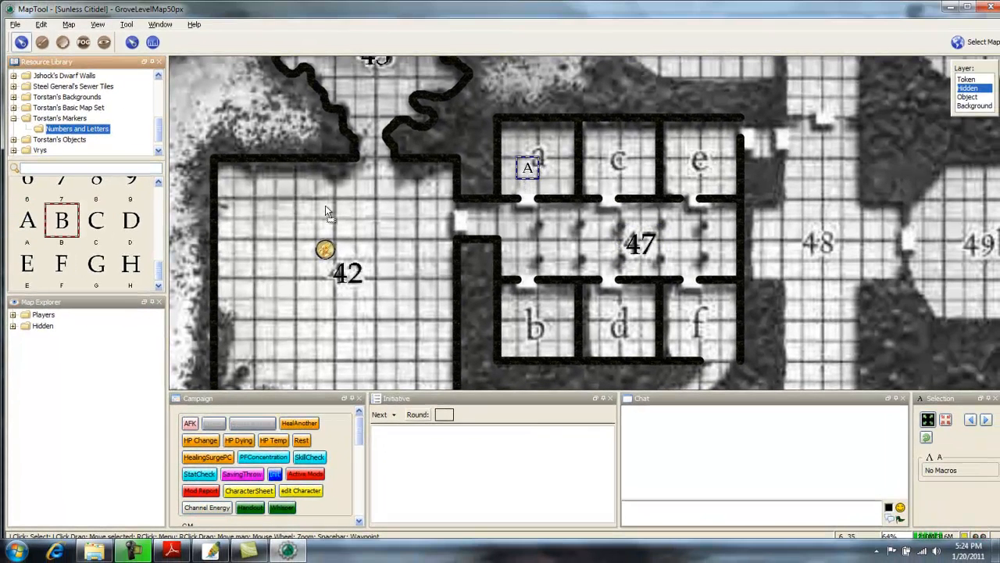
drag(534, 326, 528, 329)
mouse_move(104, 224)
mouse_down()
mouse_move(599, 138)
mouse_move(628, 167)
mouse_up()
drag(131, 221, 315, 221)
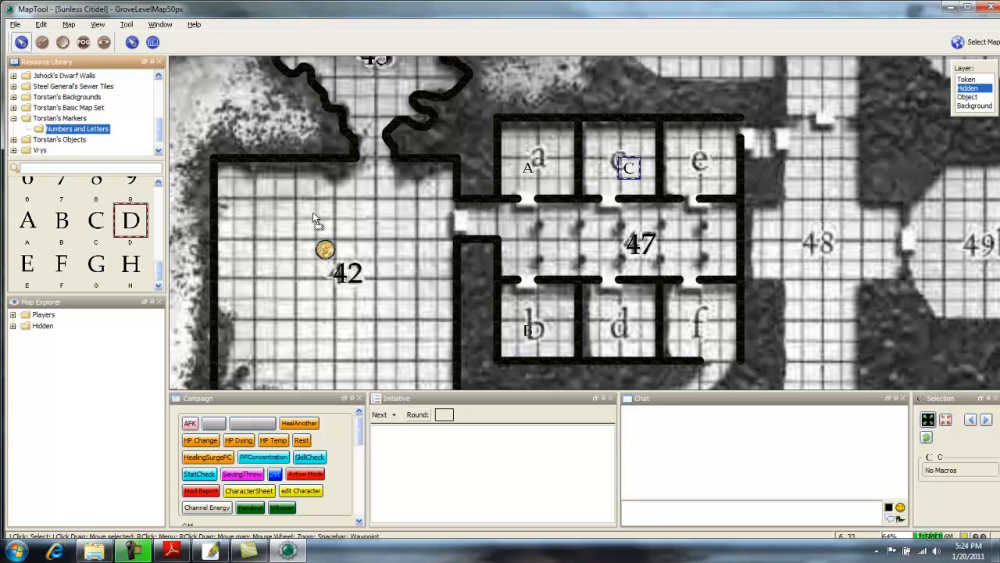
drag(639, 328, 633, 329)
mouse_move(30, 269)
mouse_down()
mouse_move(672, 136)
mouse_move(695, 165)
mouse_up()
mouse_move(68, 269)
mouse_down()
mouse_move(686, 338)
mouse_move(710, 331)
mouse_up()
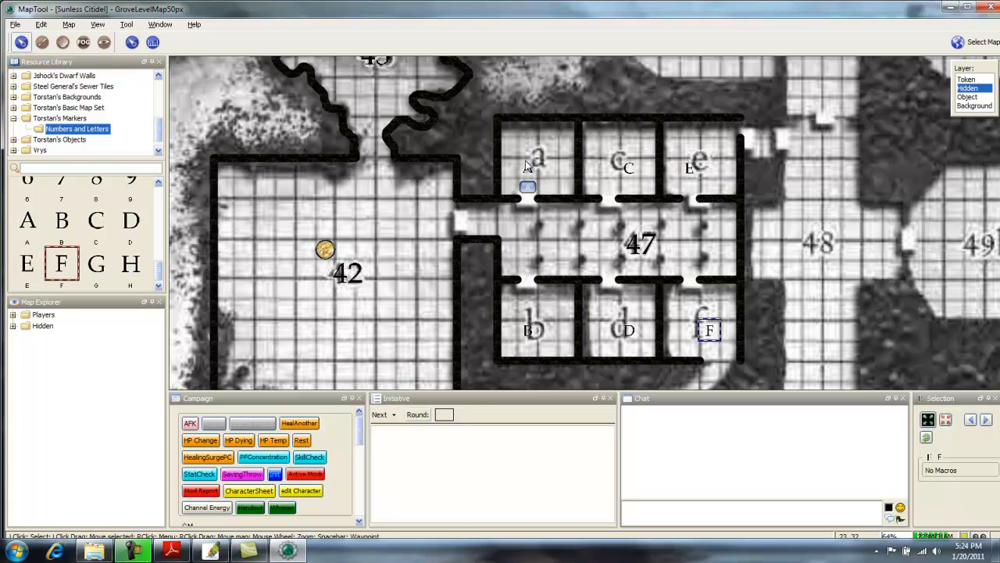
Turn off grid snapping for the A, C and E markers together and set them to Free Size.
drag(499, 141, 741, 198)
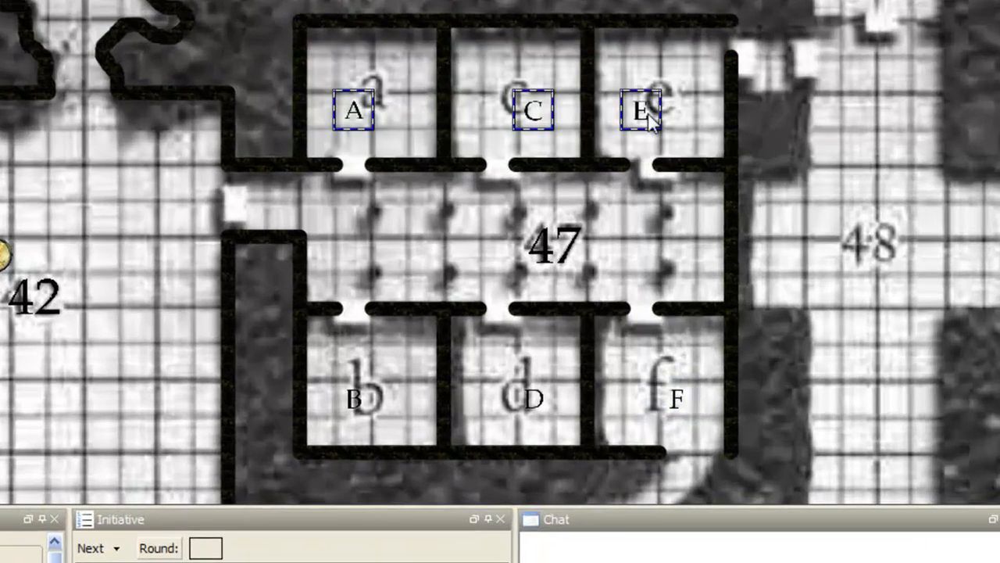
right_click(690, 166)
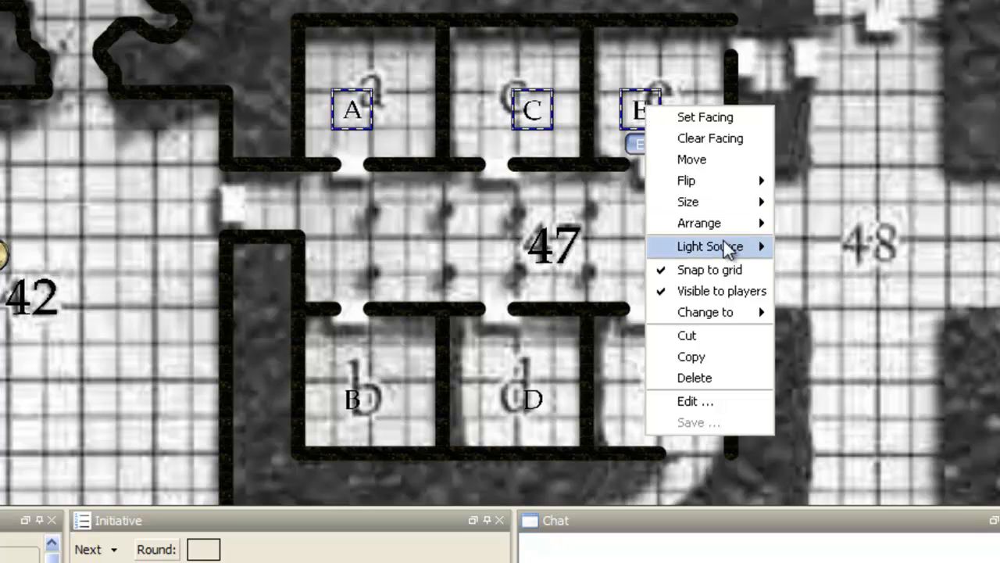
click(667, 269)
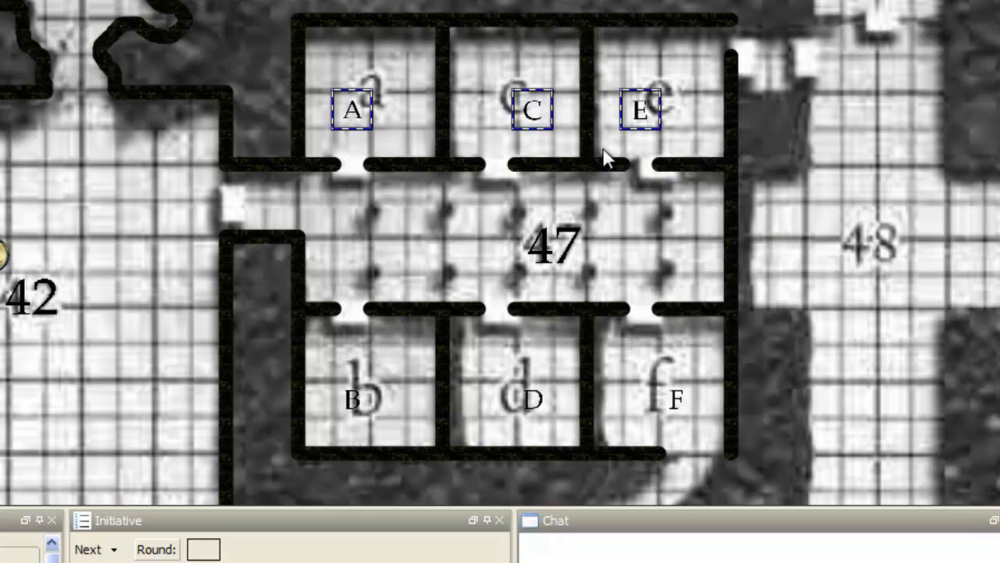
right_click(664, 146)
mouse_move(672, 206)
click(795, 214)
Turn off grid snapping for the B, D and F markers together and set them to Free Size.
drag(795, 467, 280, 353)
right_click(357, 393)
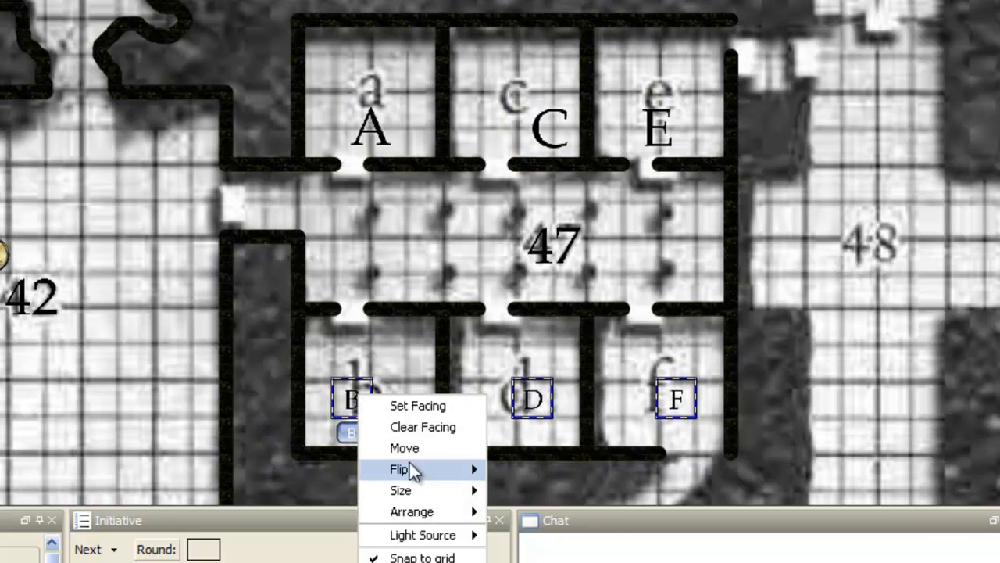
click(438, 556)
right_click(360, 401)
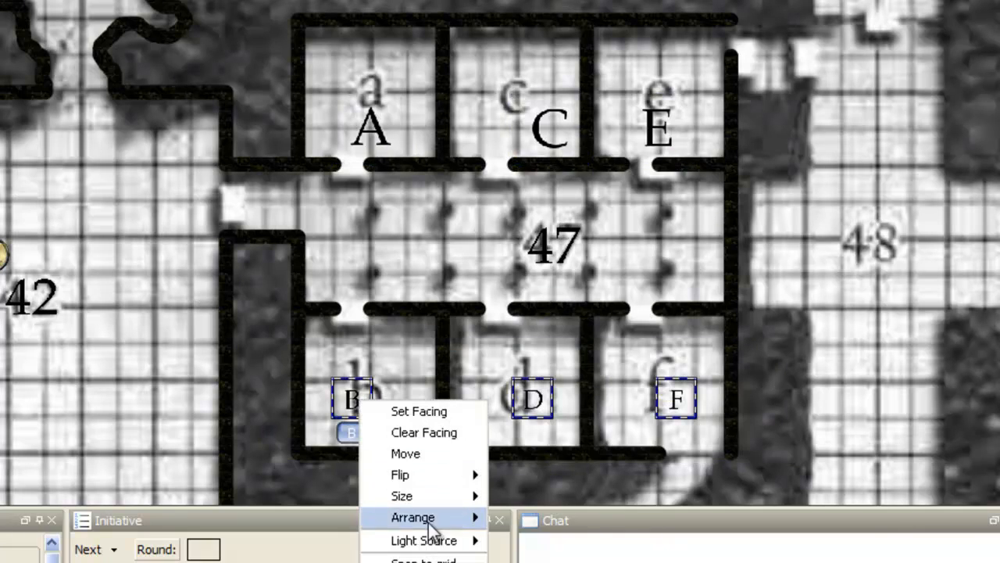
mouse_move(429, 520)
mouse_move(423, 494)
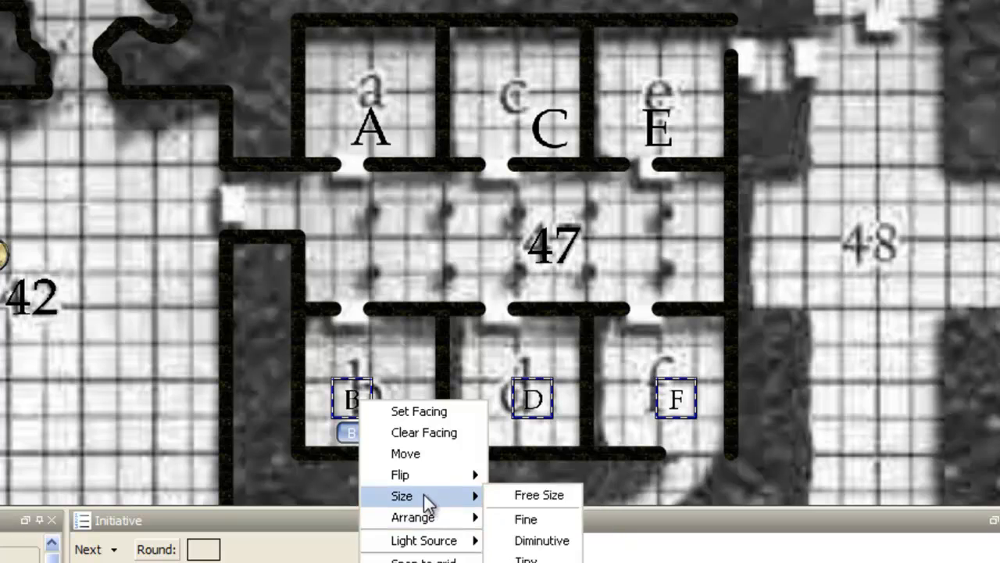
click(522, 498)
Align all six letter markers over the printed letters in their side rooms.
drag(385, 416, 377, 386)
drag(567, 418, 541, 387)
drag(695, 414, 661, 384)
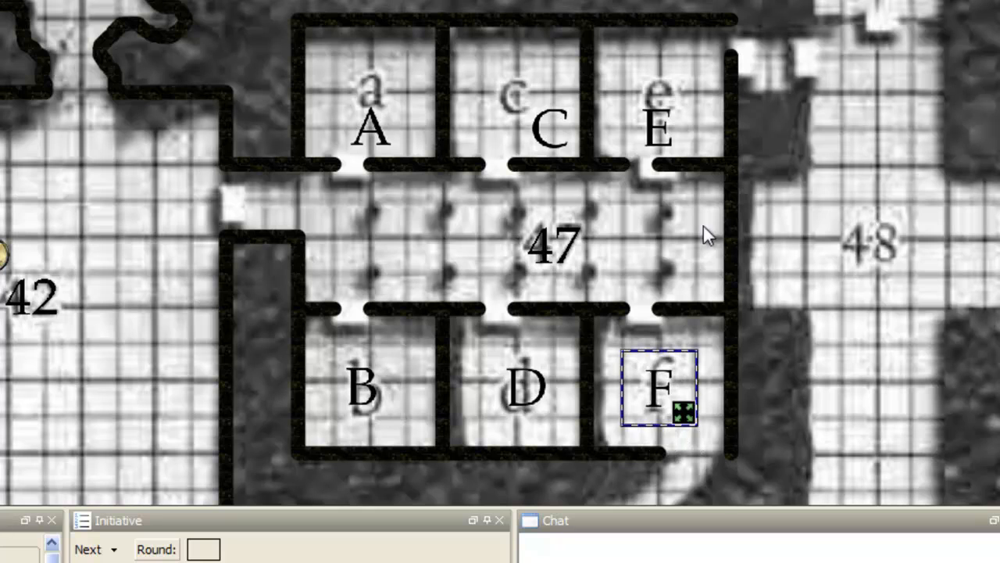
drag(666, 151, 670, 114)
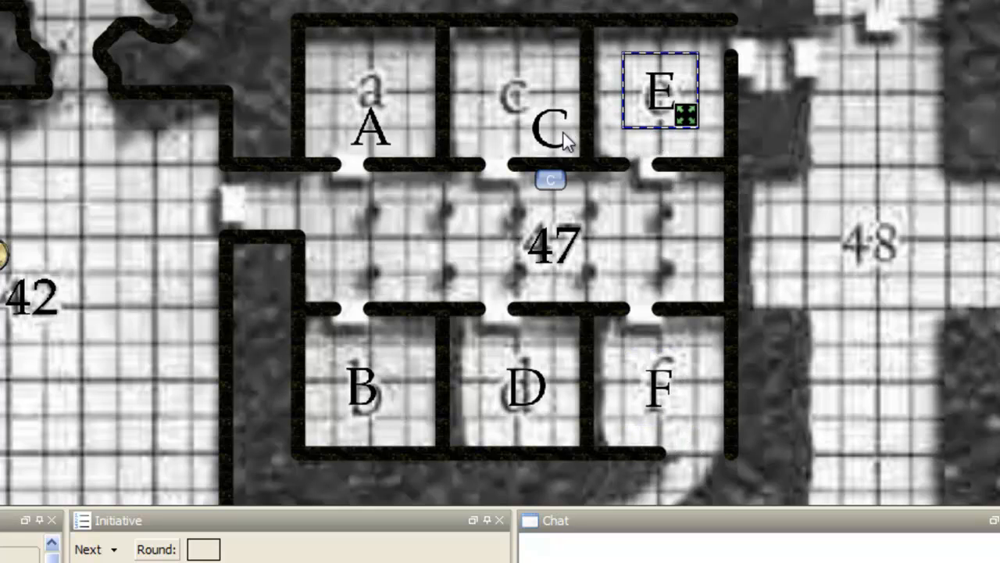
drag(565, 138, 530, 107)
drag(372, 135, 374, 90)
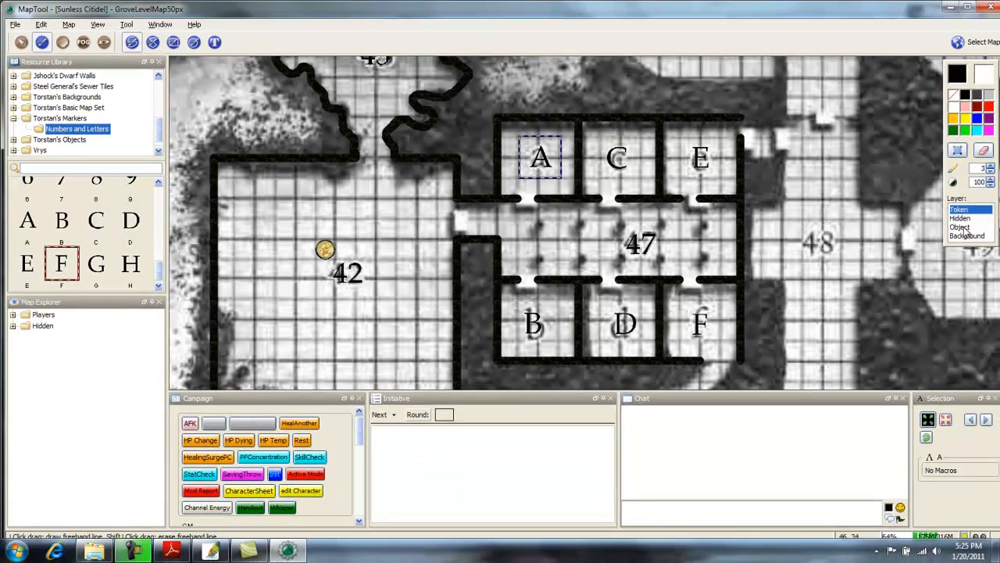
Set drawing to the Object layer and choose the stone1 texture from the Textures folder as the foreground paint.
click(963, 227)
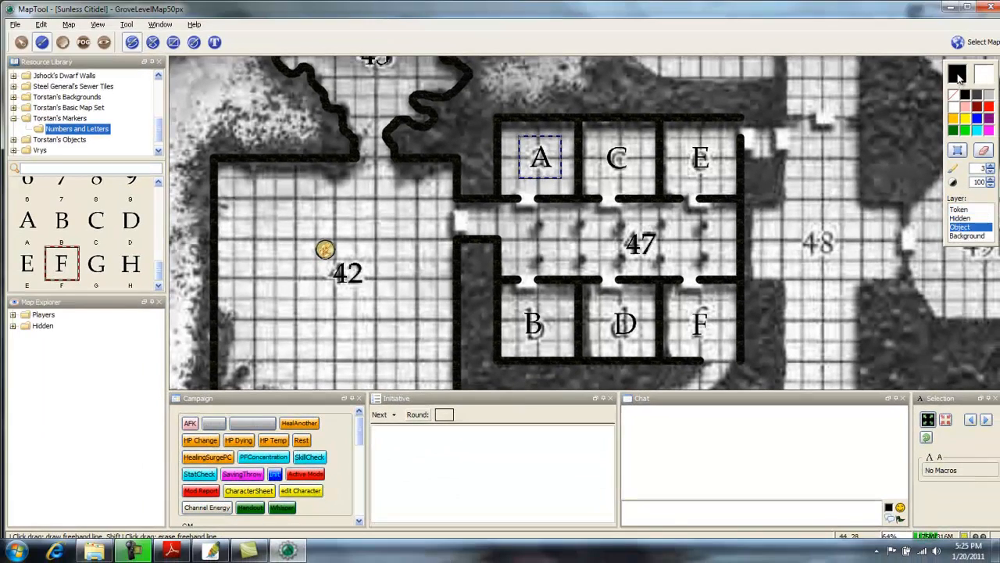
click(958, 74)
click(467, 157)
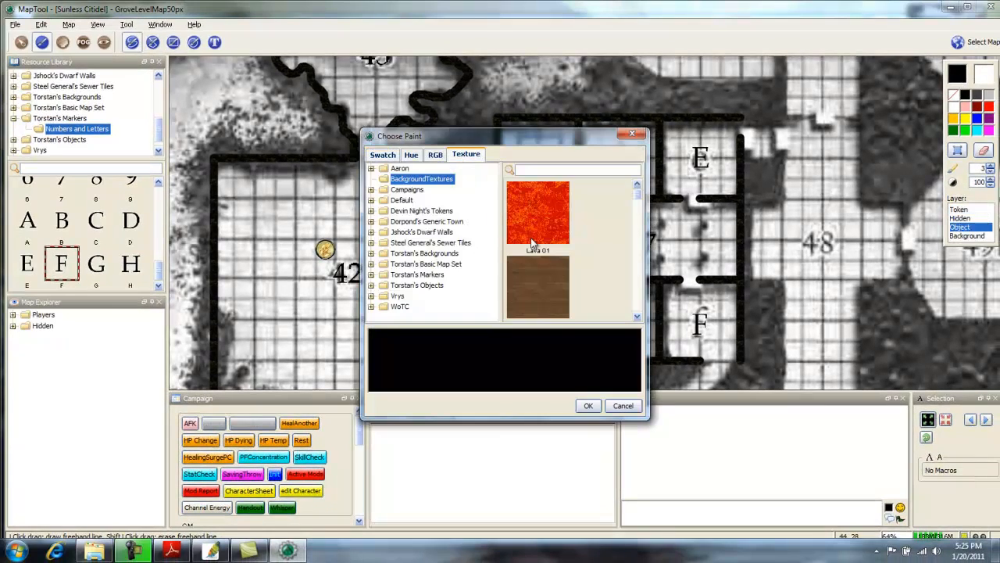
click(400, 169)
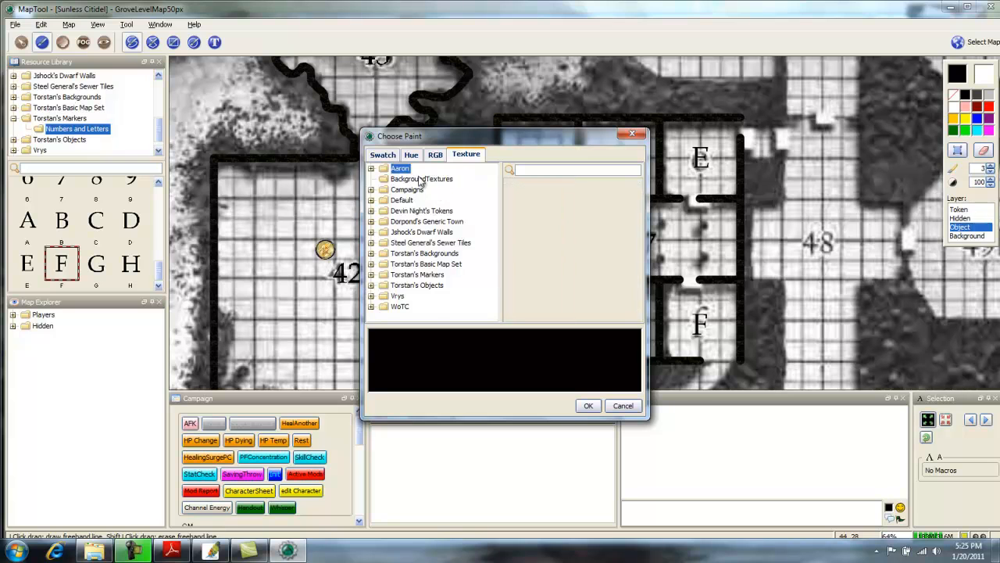
double_click(382, 171)
click(416, 222)
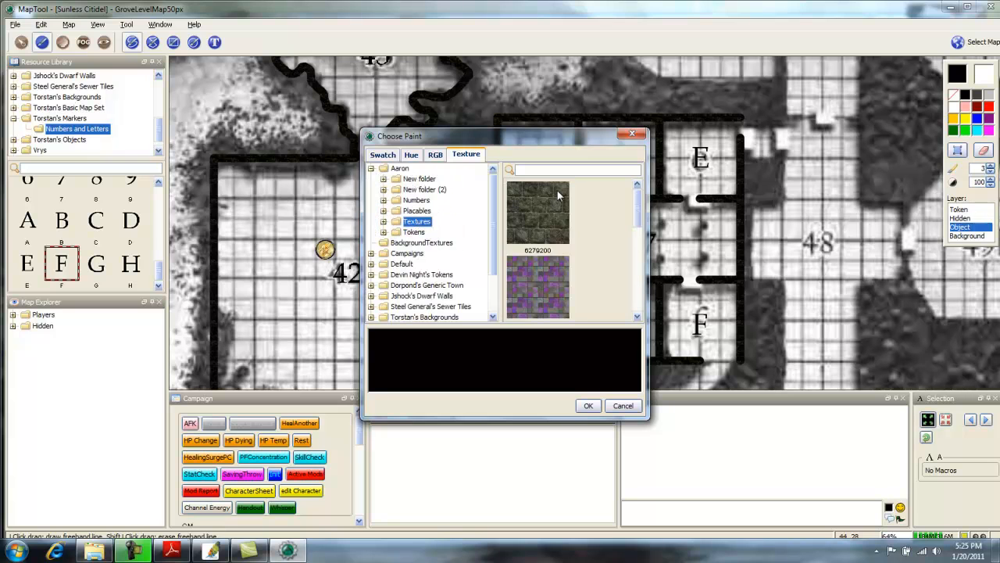
scroll(623, 221, down, 3)
click(538, 266)
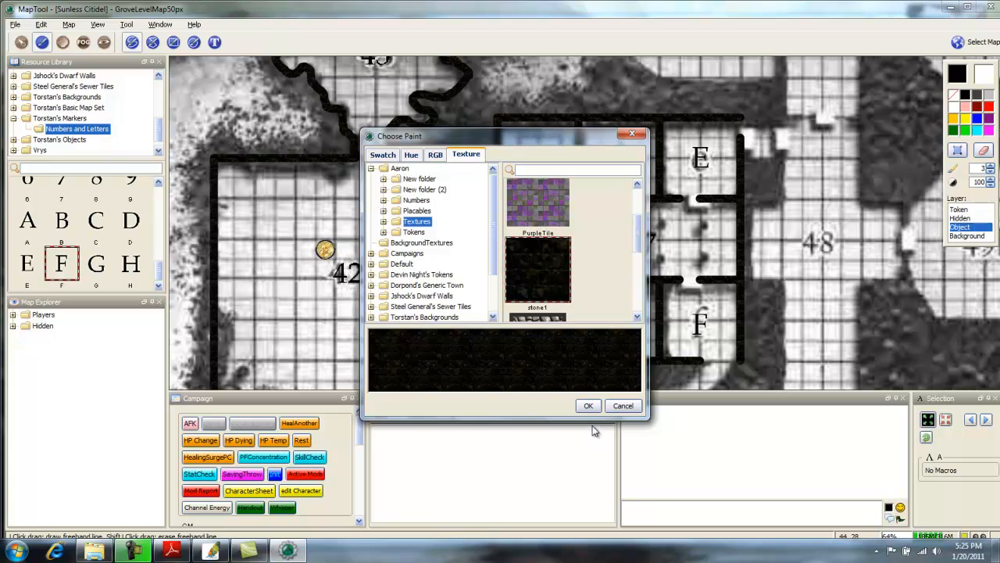
click(588, 406)
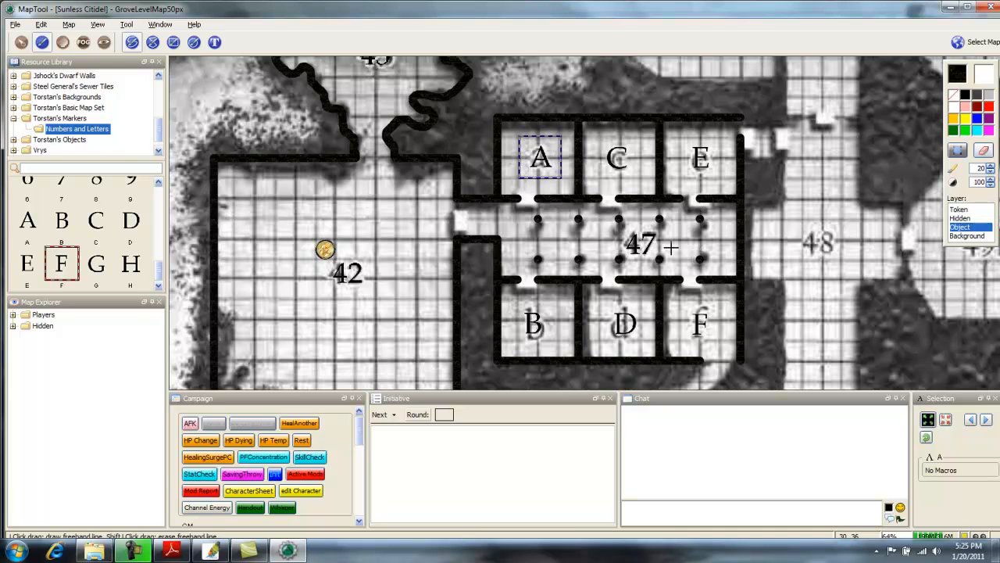
Return to the token selection tool and show the Doors folder of Torstan's Objects in the resource library.
click(21, 42)
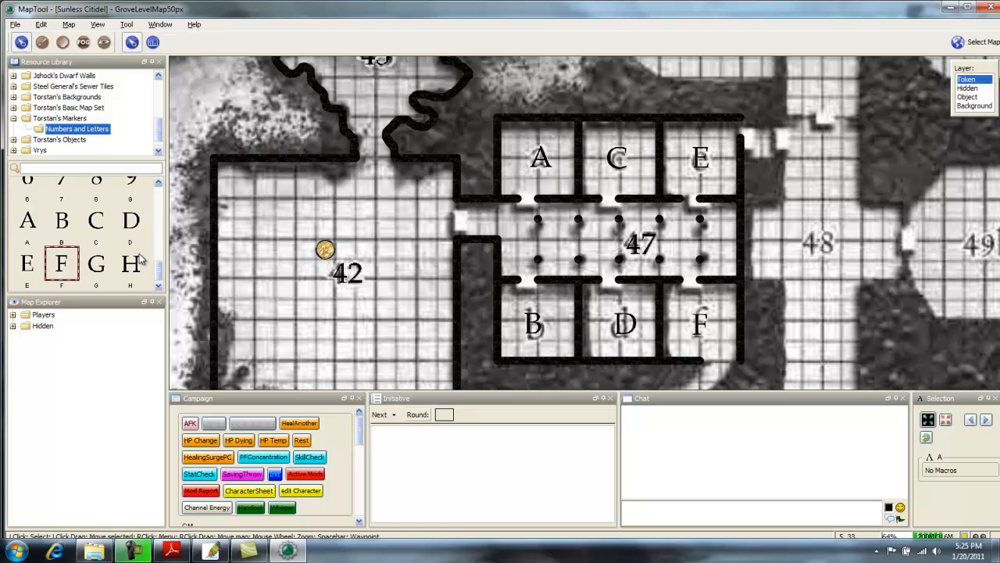
drag(160, 273, 160, 261)
drag(158, 130, 158, 138)
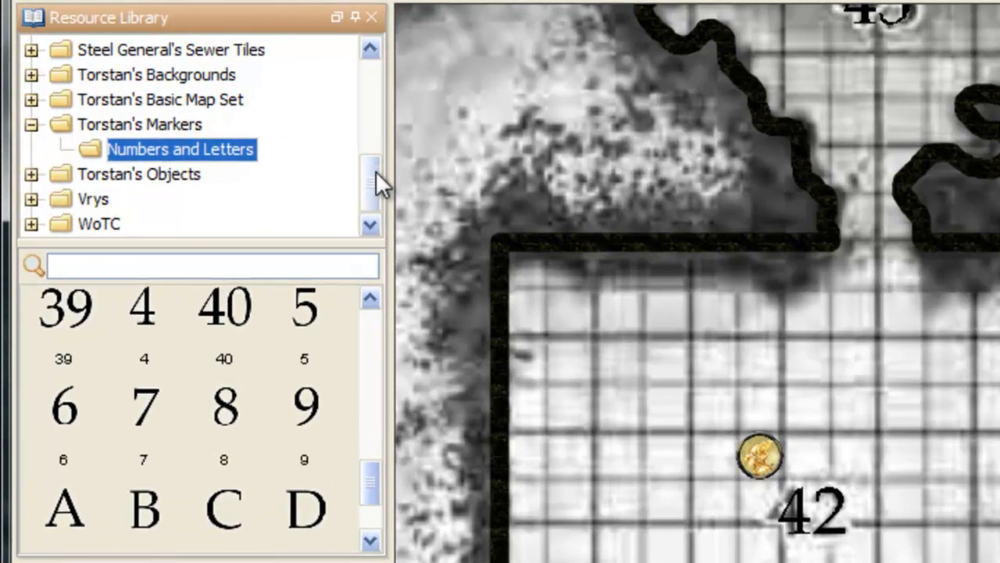
drag(315, 164, 310, 154)
drag(371, 176, 371, 170)
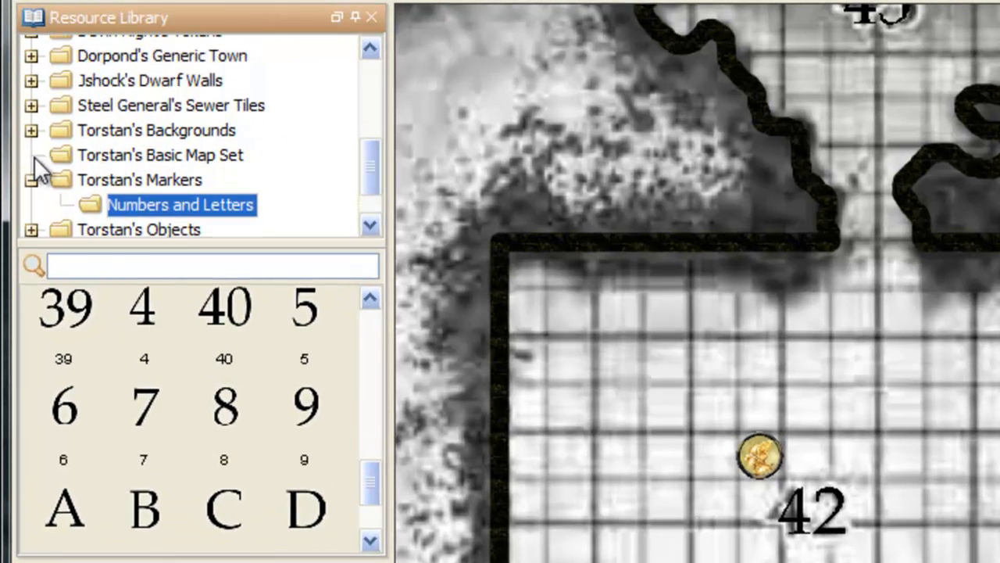
click(114, 156)
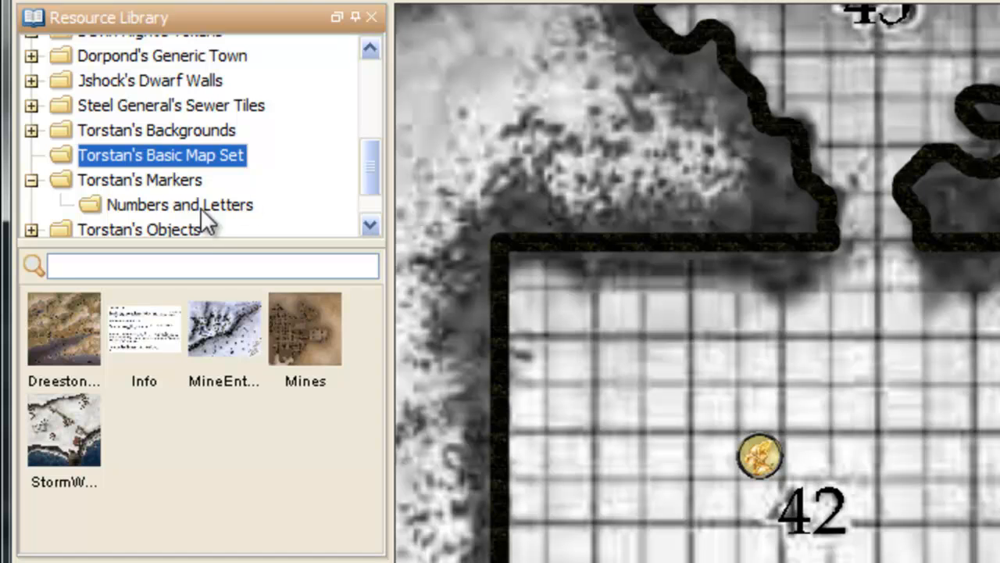
click(191, 227)
scroll(370, 190, down, 2)
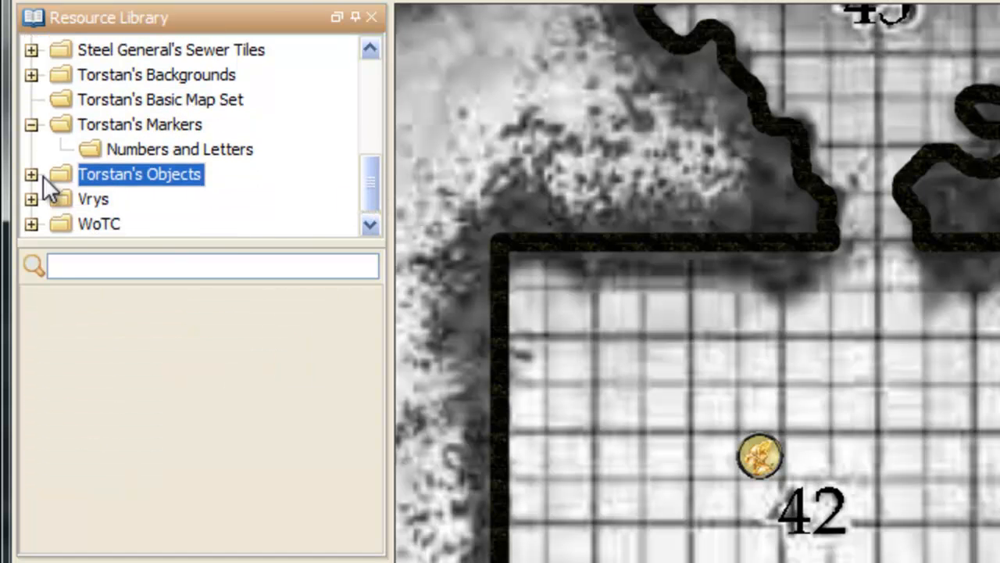
click(31, 174)
click(122, 173)
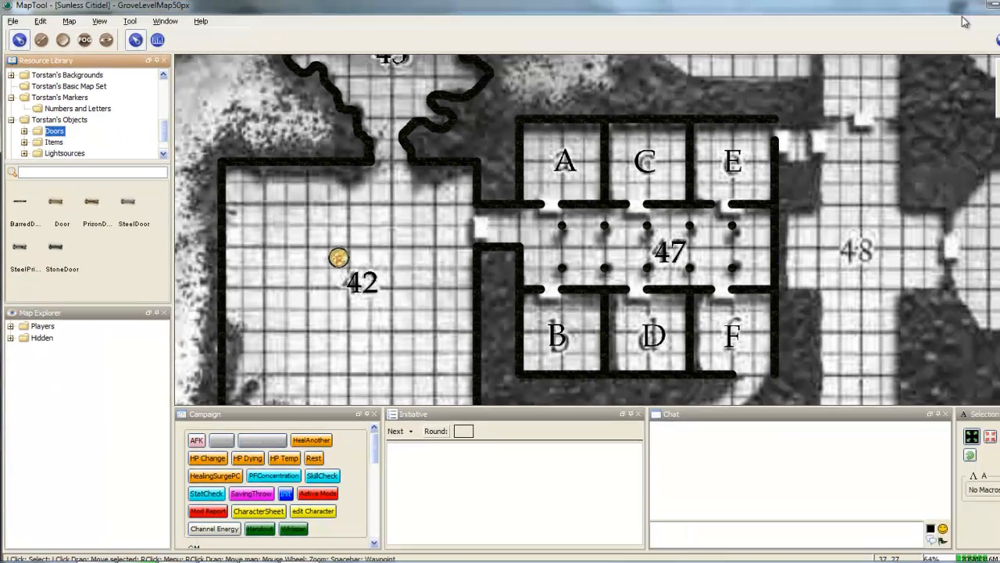
Switch to the FortressLevelBackground map and copy the door on the east wall of room 15 from the Object layer.
click(973, 42)
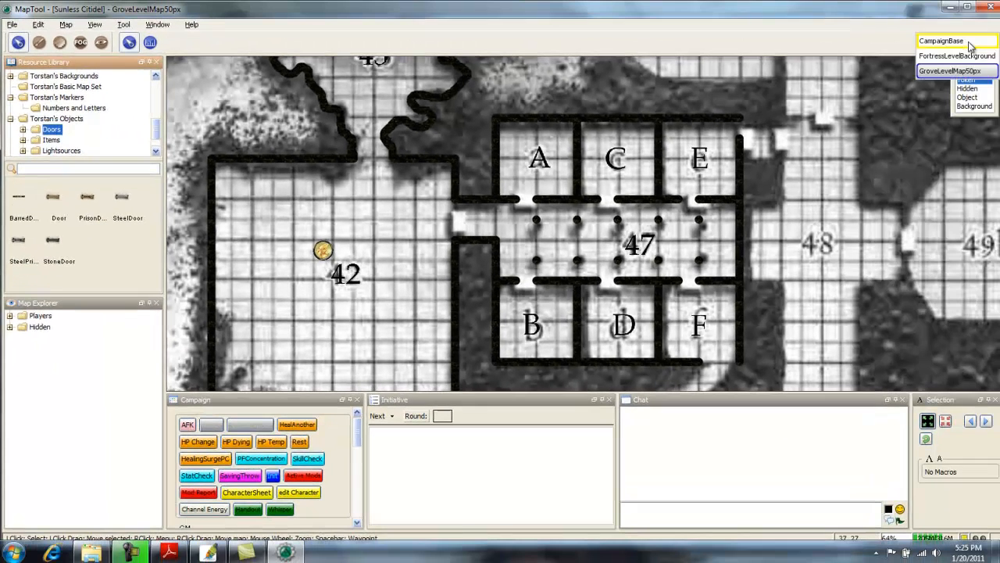
click(949, 56)
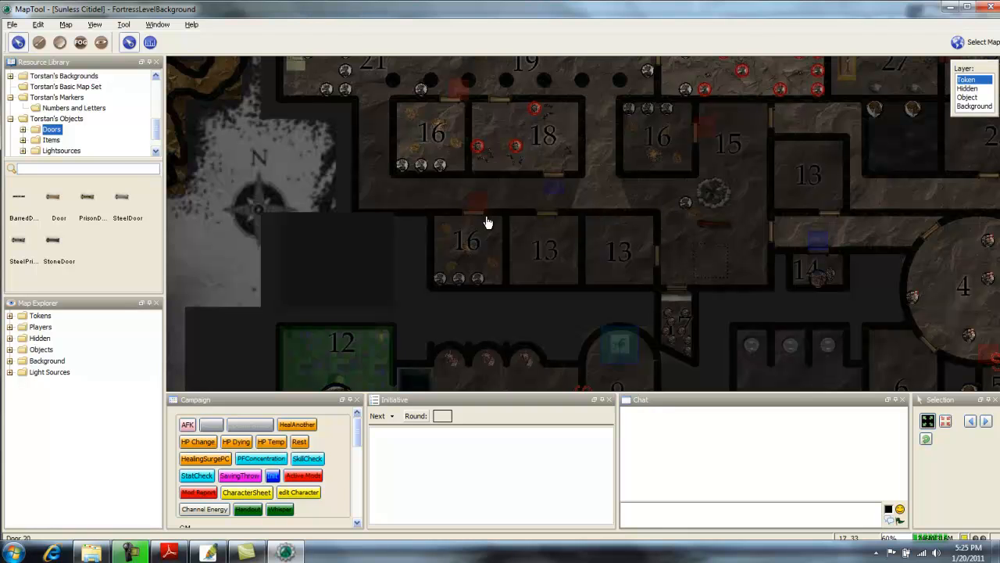
click(967, 97)
click(772, 241)
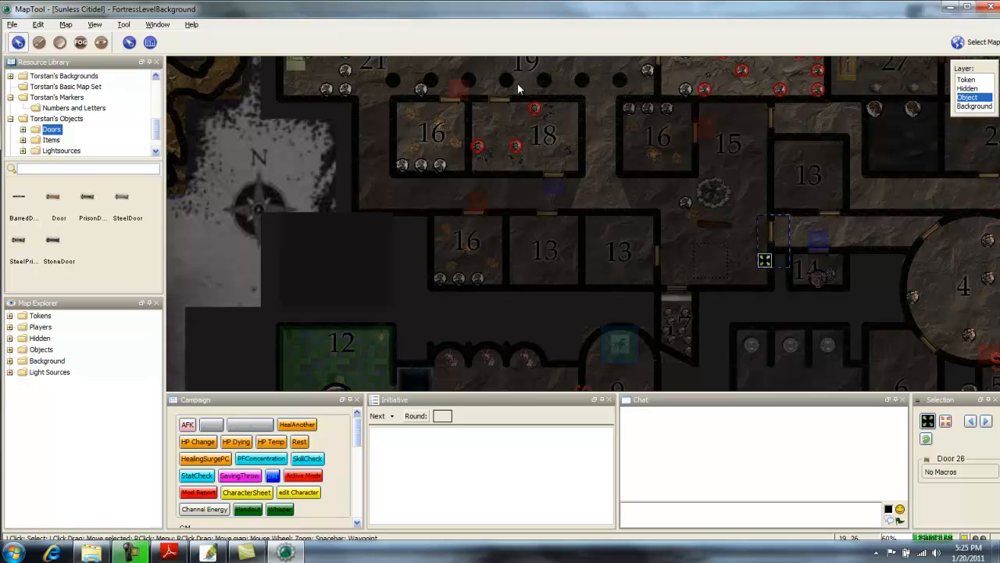
Return to the GroveLevelMap50px map, paste the copied door and place it in the doorway between areas 42 and 47.
click(973, 42)
click(960, 72)
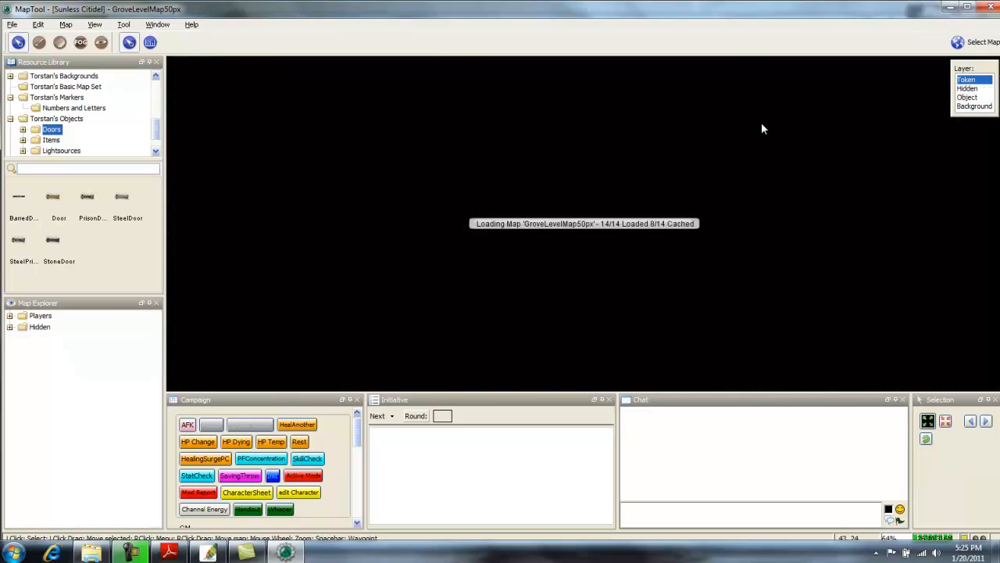
key(ctrl+v)
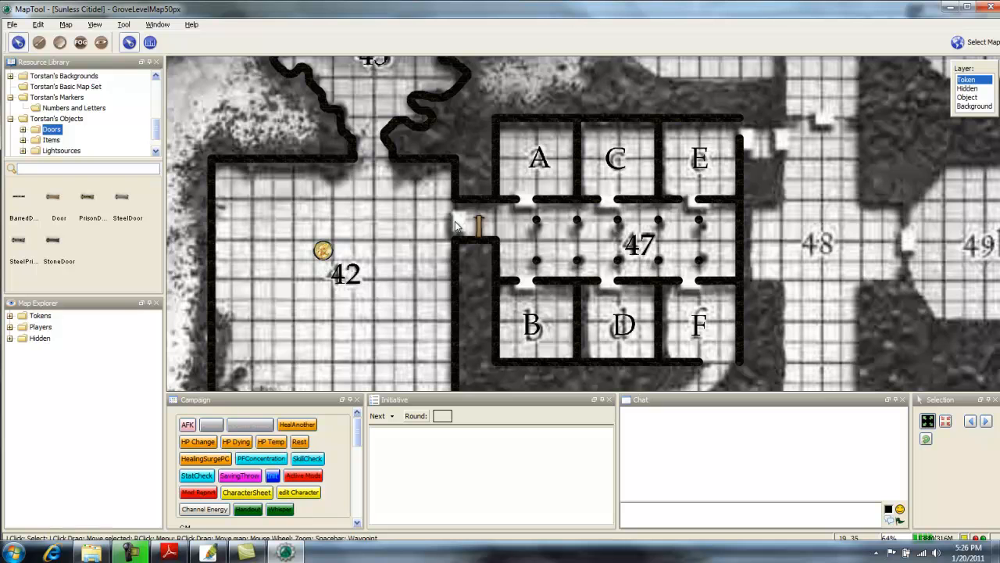
drag(480, 227, 461, 222)
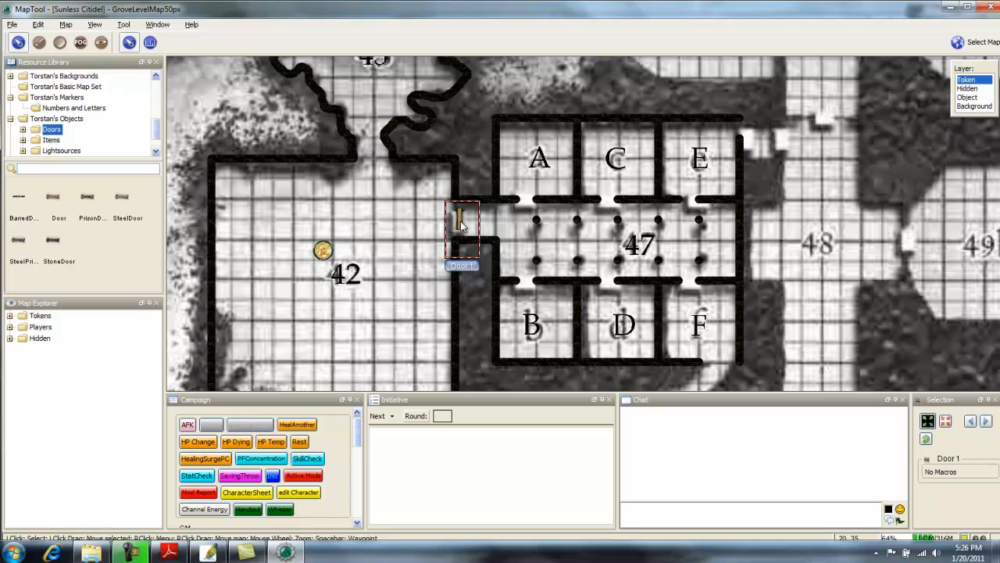
scroll(462, 224, up, 3)
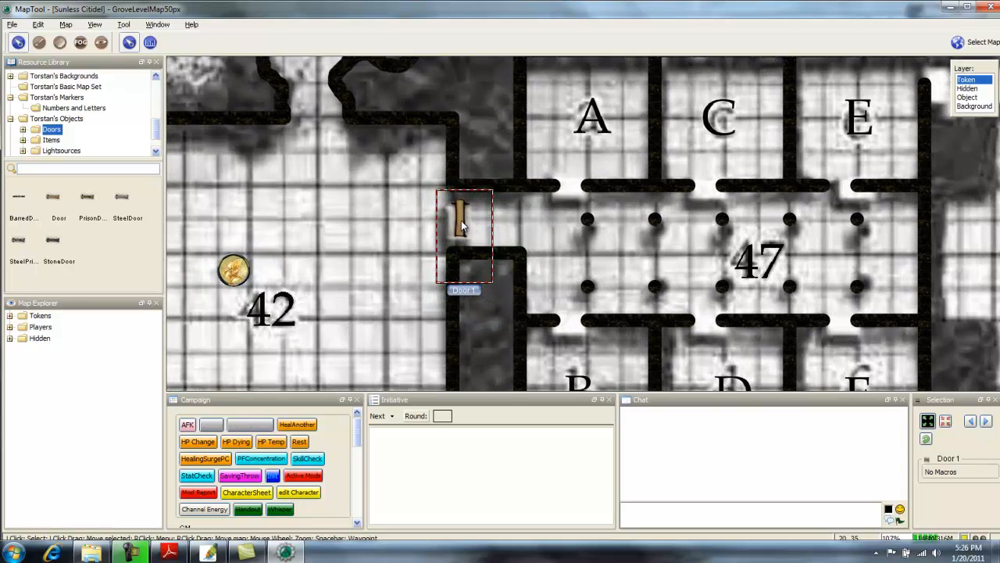
Open the pasted door's token details and review its notes, closing them without edits.
double_click(461, 224)
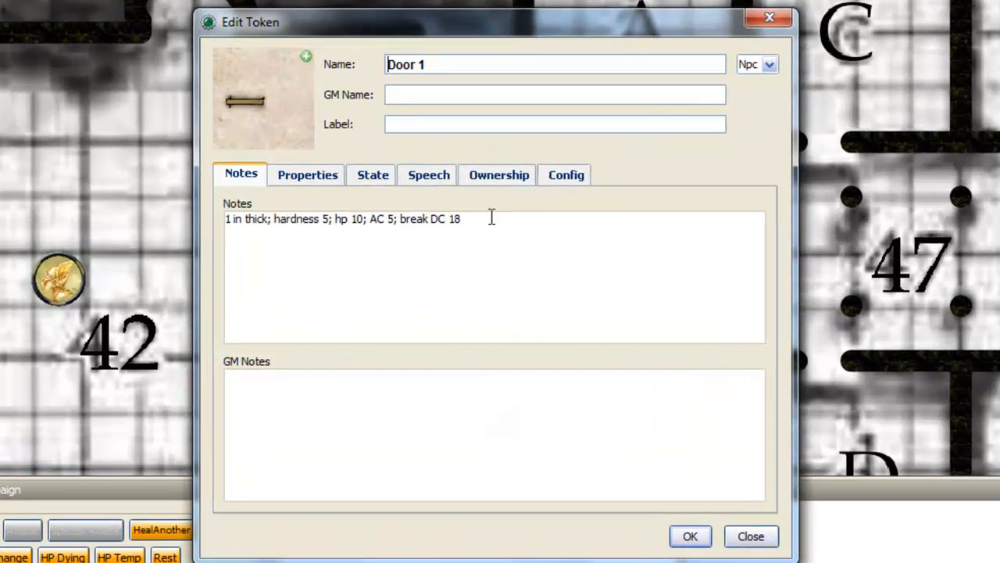
drag(491, 216, 231, 224)
click(363, 264)
click(750, 536)
Line the door up with the wall opening between areas 42 and 47 and move it off the Token layer.
scroll(535, 194, up, 3)
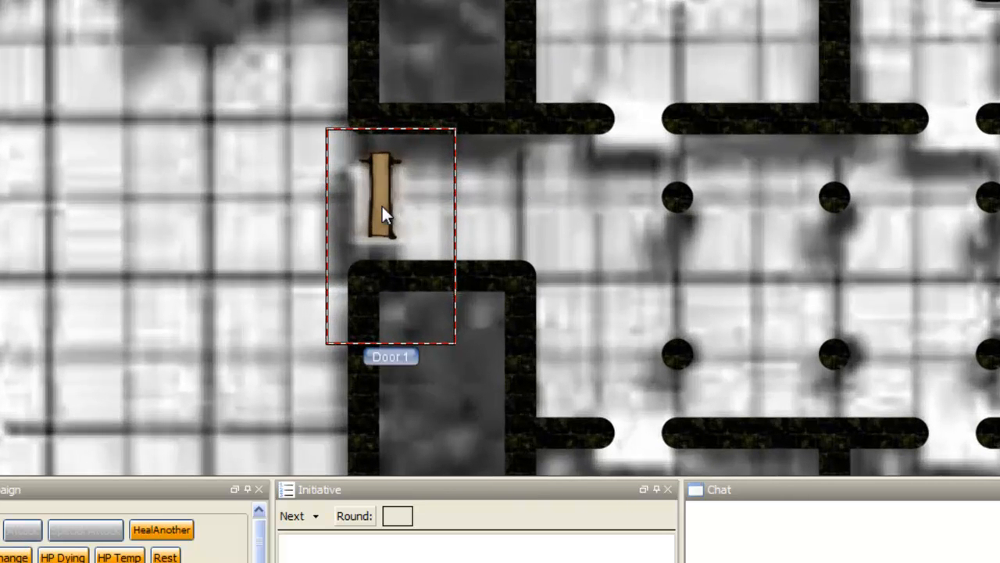
drag(382, 207, 372, 210)
double_click(371, 210)
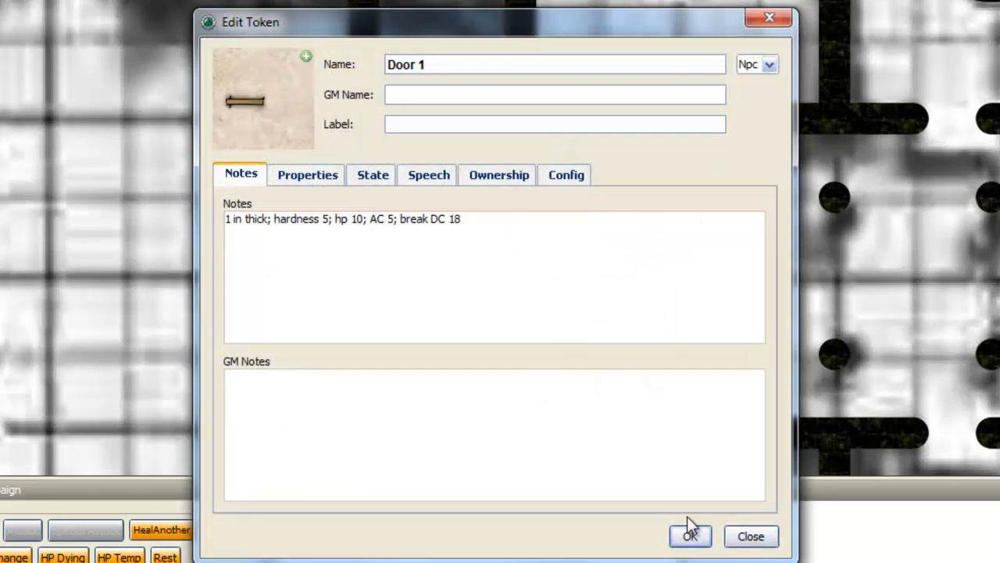
click(742, 526)
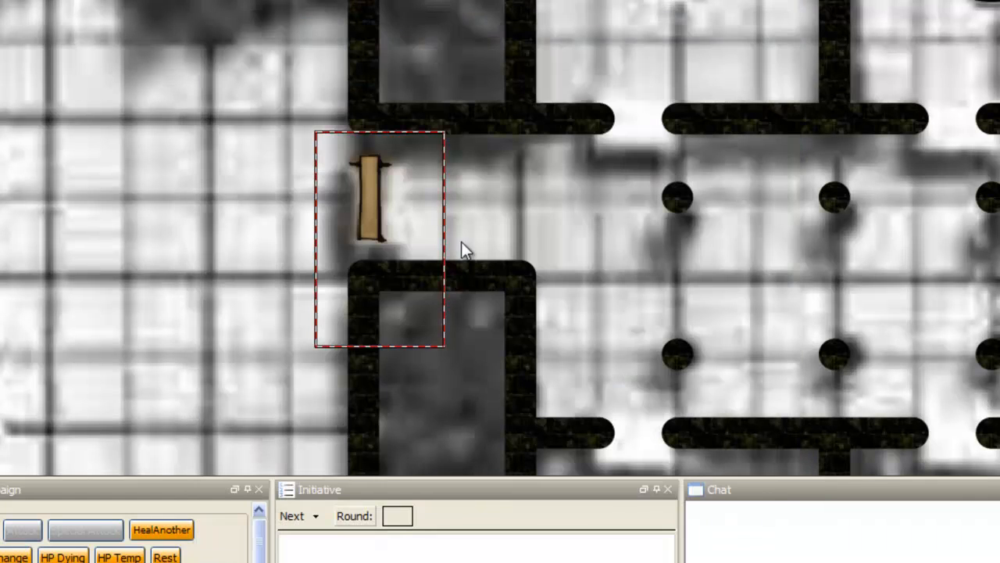
right_click(371, 211)
mouse_move(492, 456)
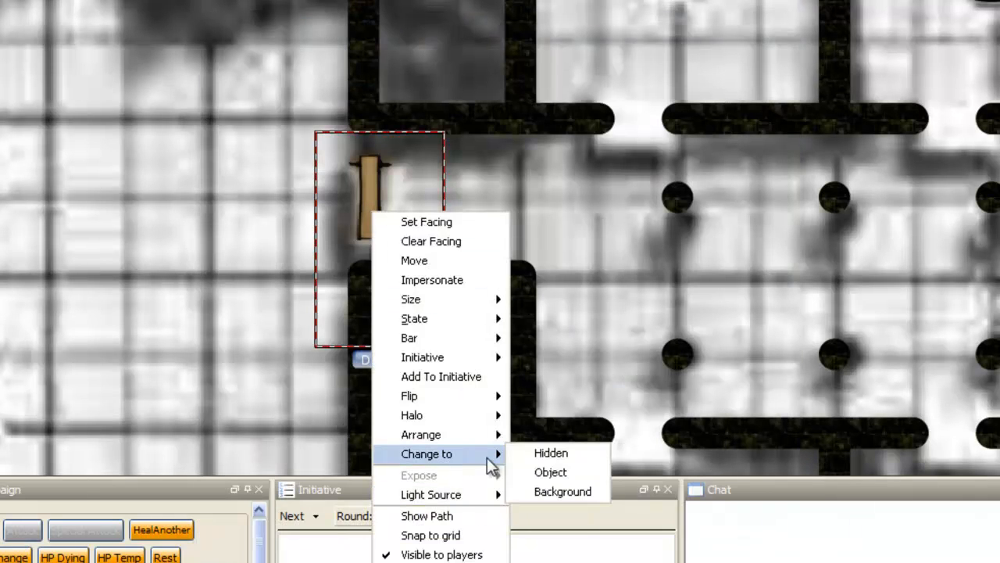
click(569, 487)
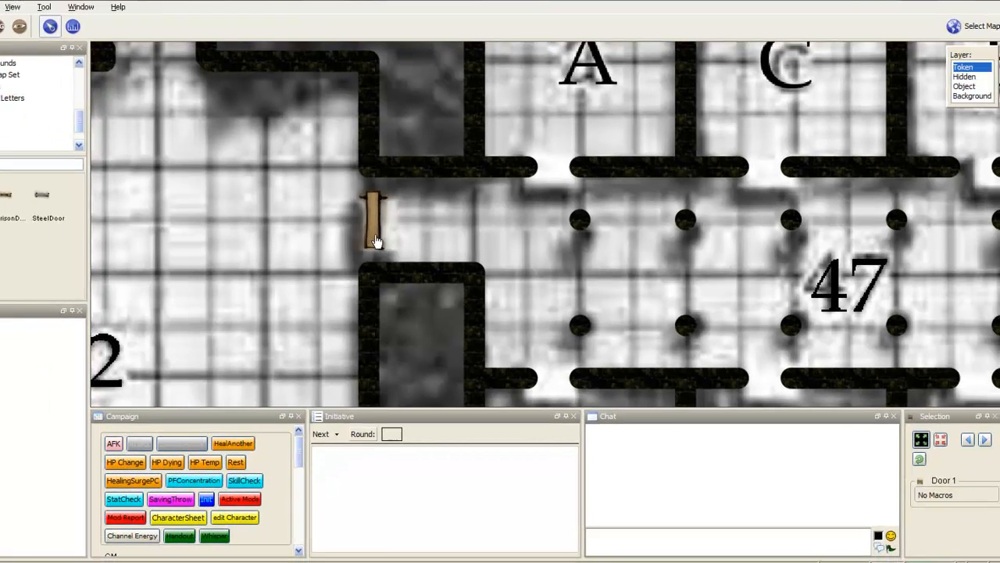
Switch to the Object layer and align the door with the wall opening between room 42 and hall 47.
click(379, 238)
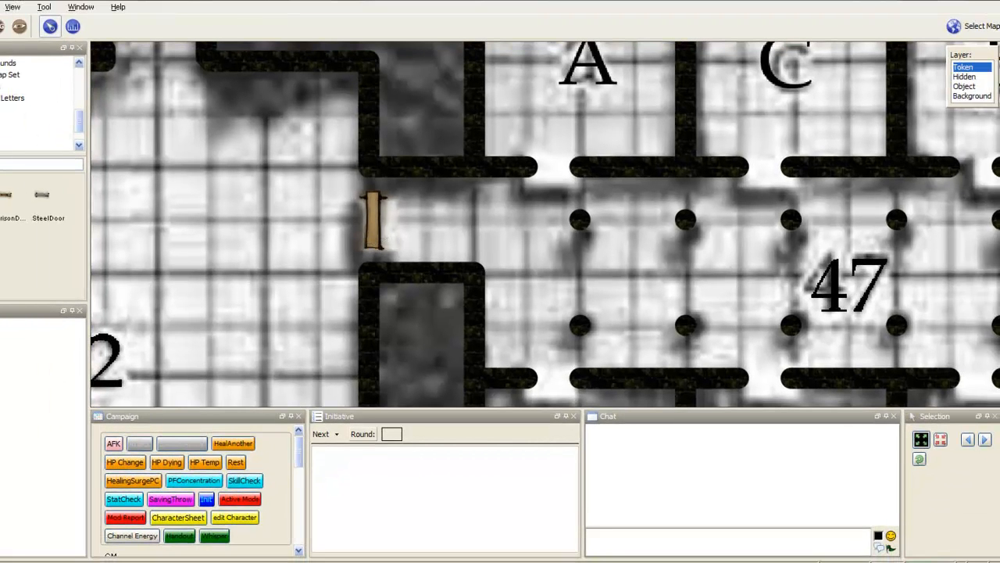
click(964, 86)
click(372, 222)
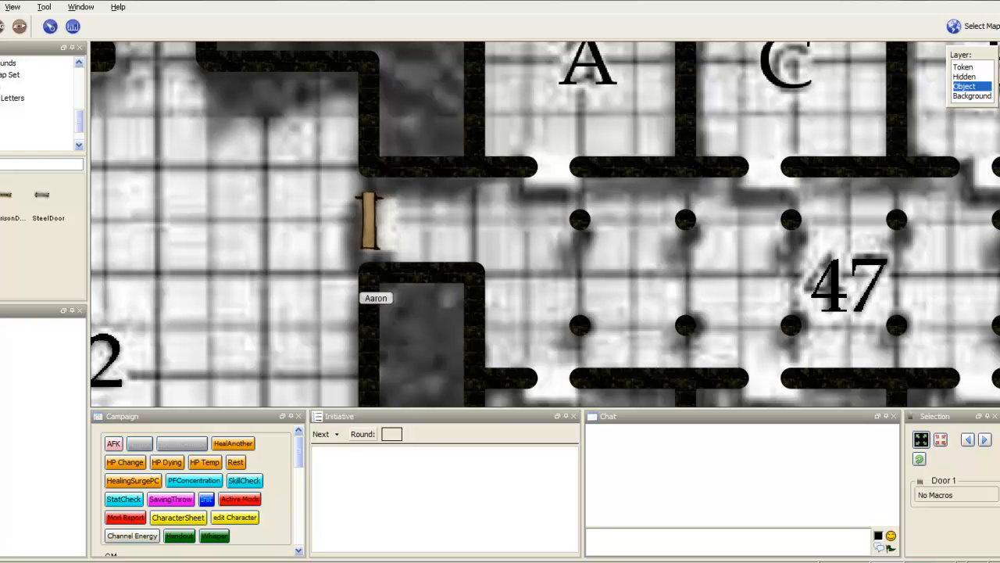
Paste a copy of the door, rotate it to horizontal and fit it into the opening at room 42's lower-right corner.
scroll(559, 176, down, 8)
drag(526, 265, 574, 92)
key(ctrl+v)
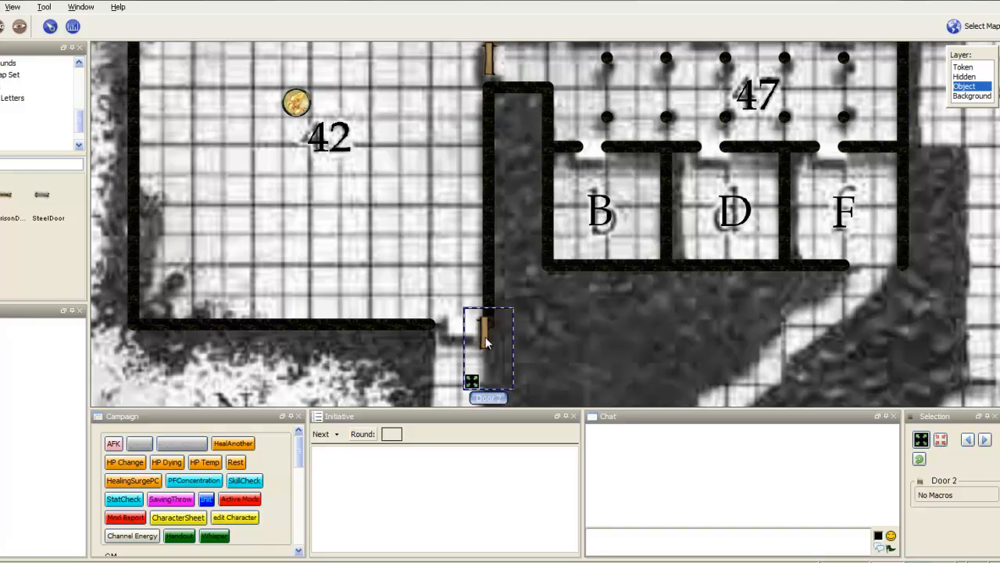
scroll(486, 342, up, 1)
drag(506, 349, 458, 327)
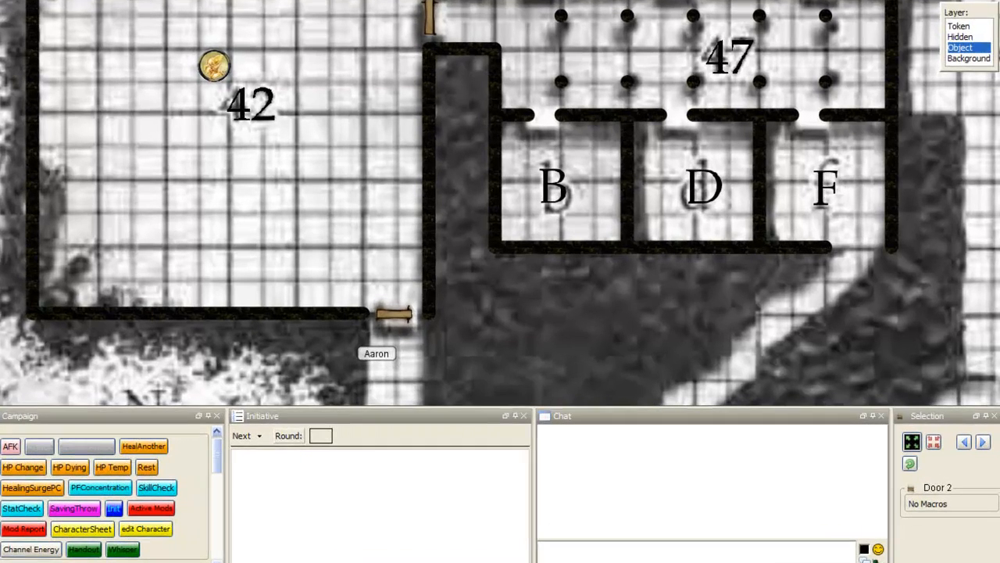
drag(394, 314, 393, 314)
Paste three more horizontal doors and fit them into the openings of cells B, D and F.
drag(522, 193, 451, 268)
key(ctrl+v)
drag(511, 212, 452, 187)
key(ctrl+v)
drag(649, 215, 596, 192)
key(ctrl+v)
drag(778, 197, 728, 188)
Paste three more horizontal doors and fit them into the openings of cells E, C and A.
drag(725, 44, 710, 125)
key(ctrl+v)
key(ctrl+v)
drag(636, 161, 586, 116)
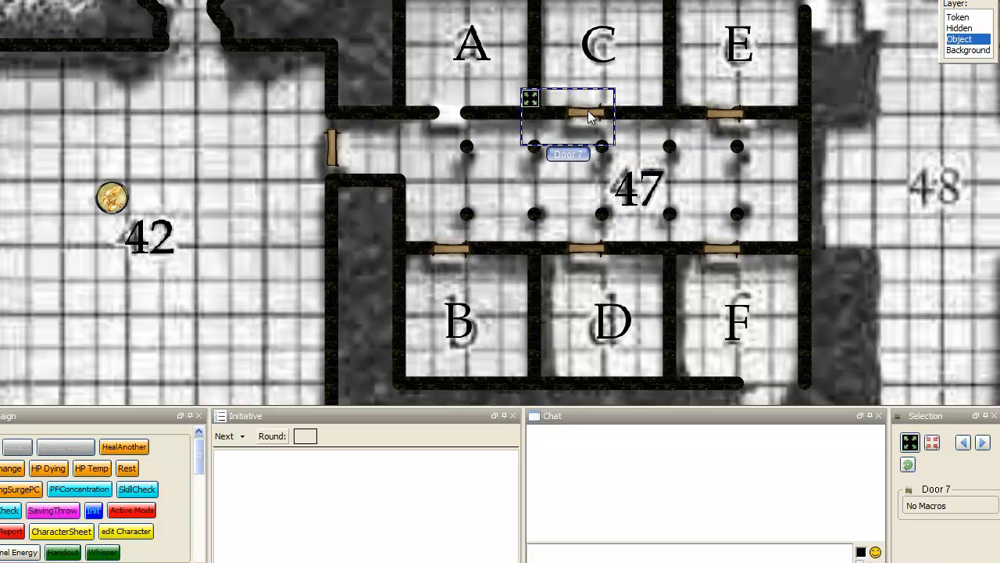
key(ctrl+v)
drag(508, 156, 446, 117)
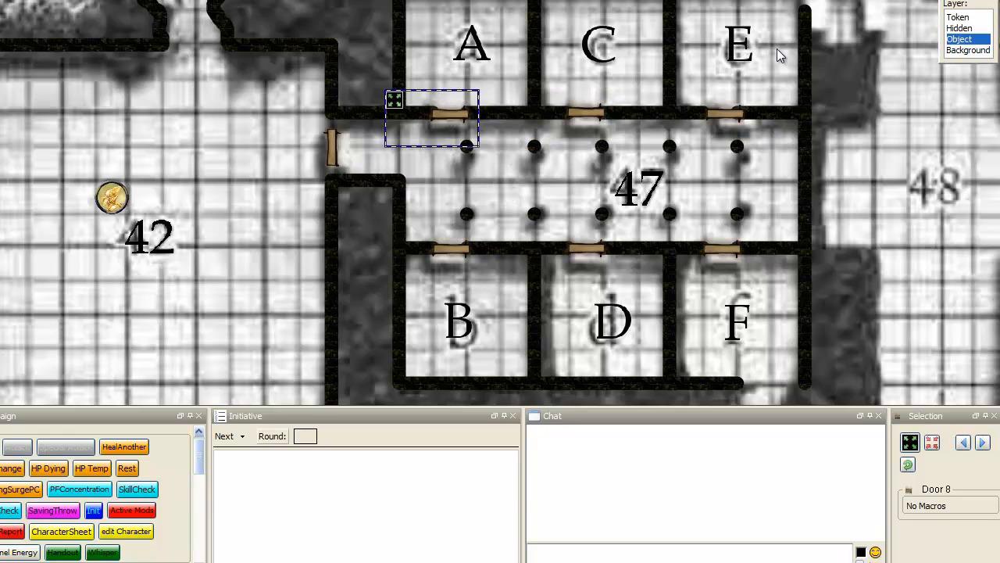
Paste another door, rotate it to vertical and fit it into the opening in cell E's right wall.
drag(781, 54, 571, 155)
key(ctrl+v)
click(656, 129)
scroll(657, 129, down, 2)
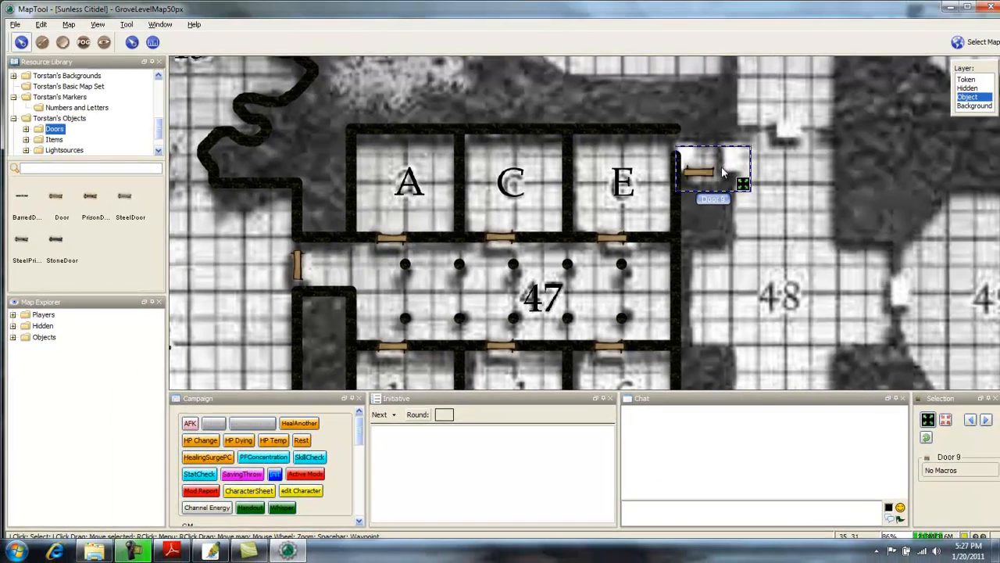
scroll(715, 166, down, 2)
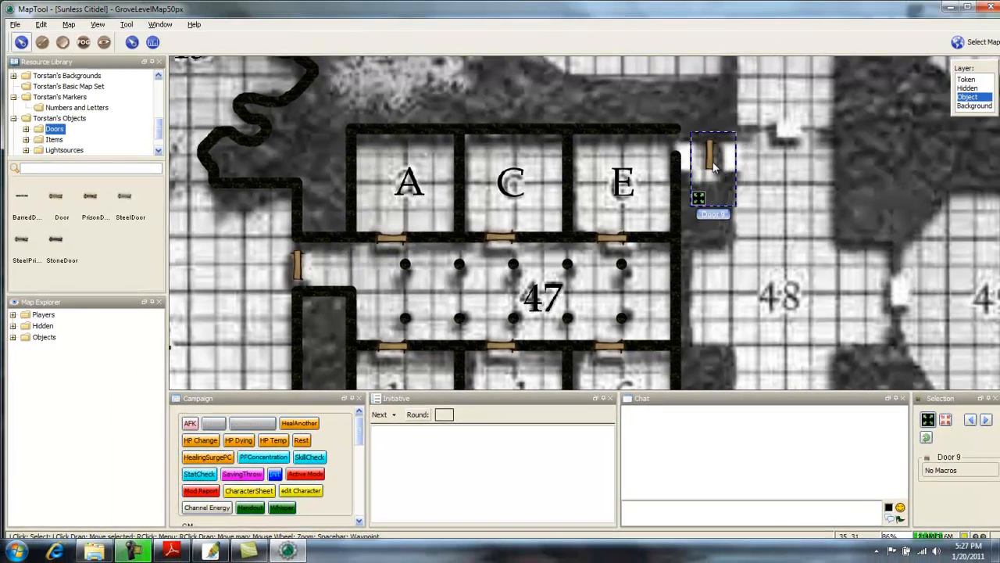
drag(712, 162, 678, 148)
click(698, 238)
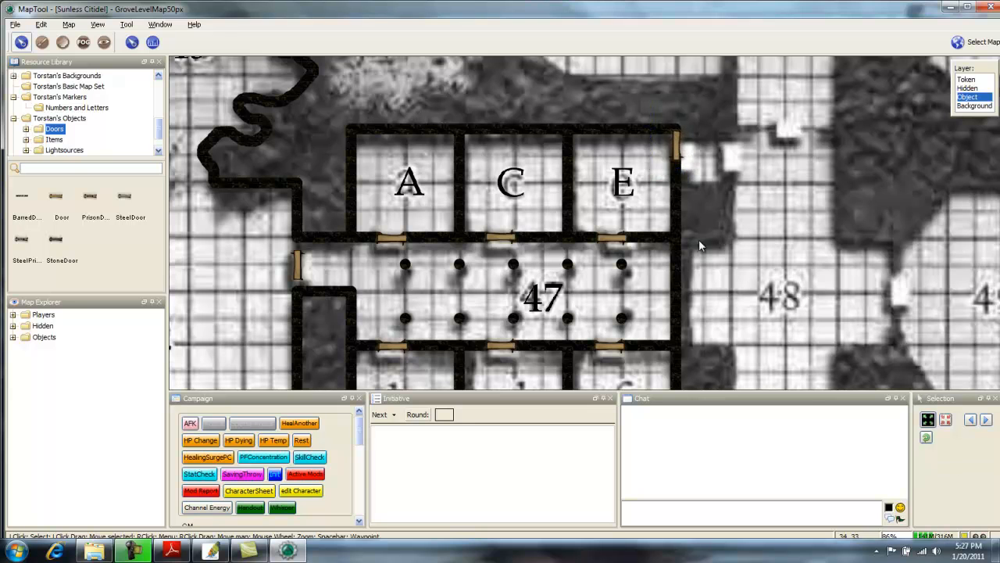
Activate drawing on the Object layer with a line width of 20.
drag(687, 324, 754, 159)
drag(723, 306, 780, 256)
drag(356, 164, 480, 300)
scroll(478, 283, down, 4)
drag(509, 186, 473, 175)
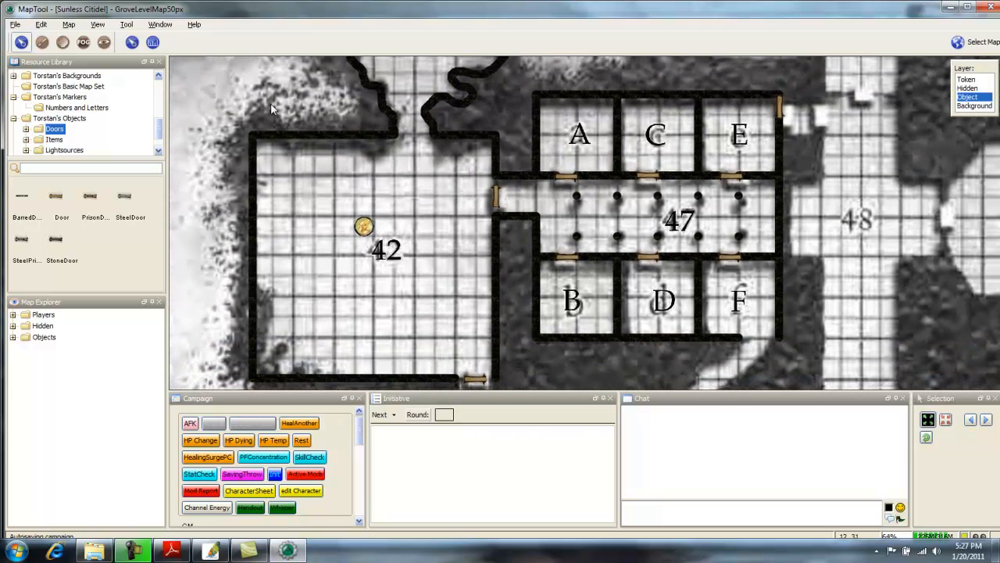
click(39, 44)
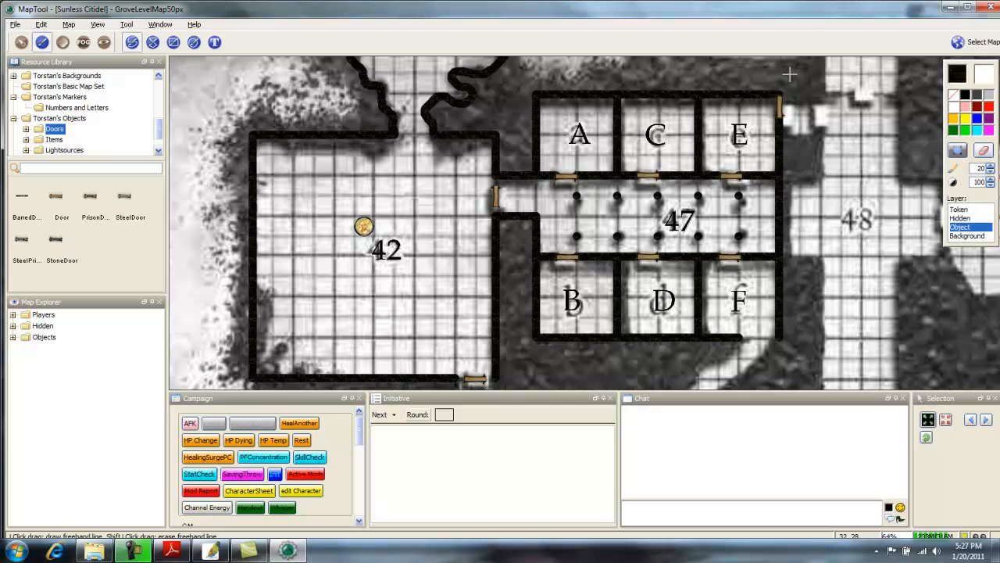
scroll(754, 148, up, 4)
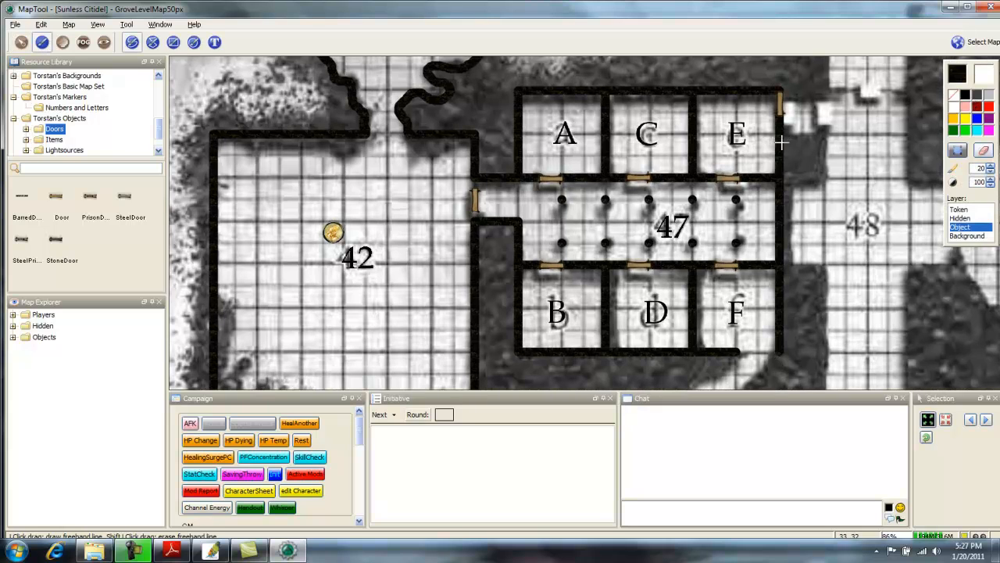
scroll(777, 164, up, 2)
drag(791, 182, 755, 263)
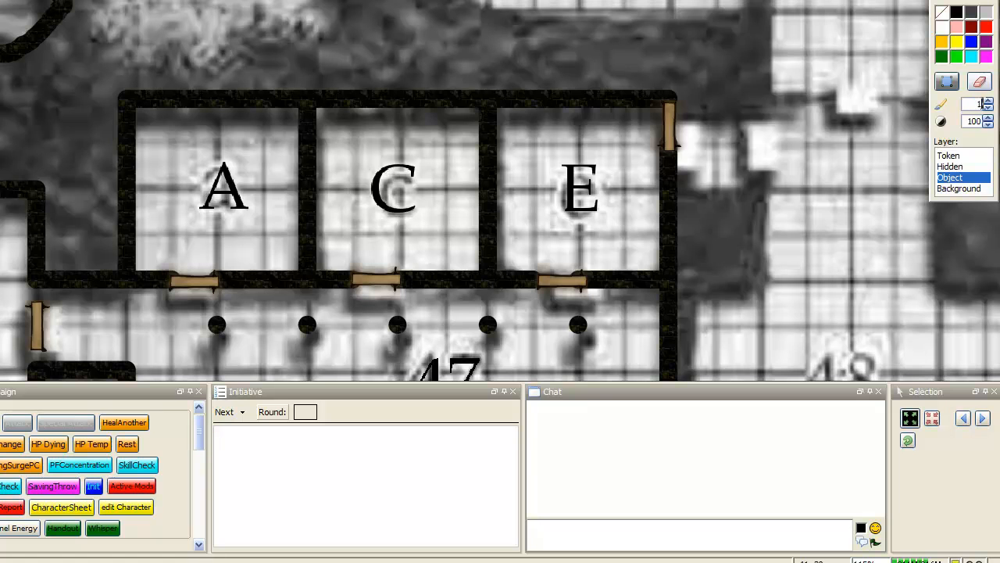
key(Return)
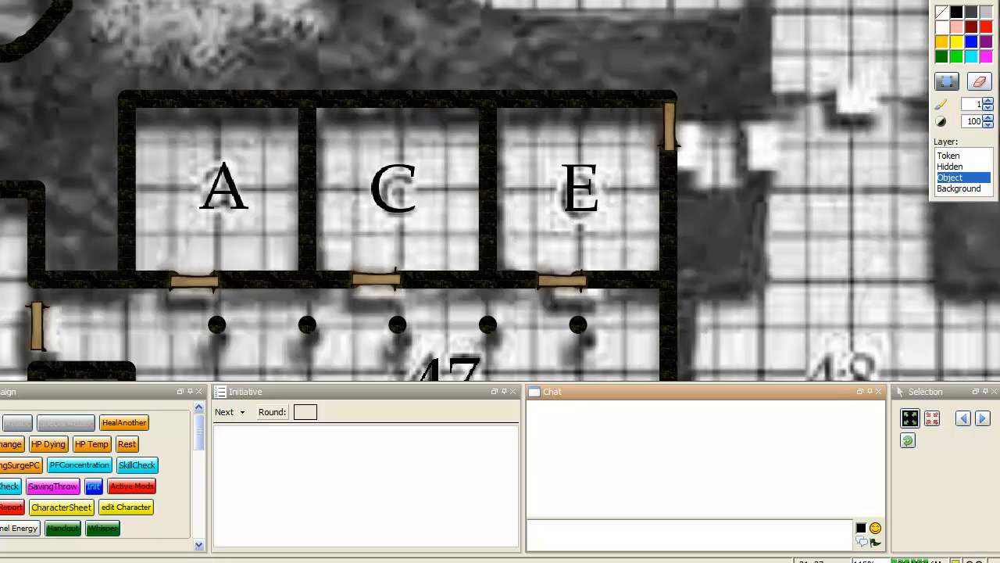
drag(108, 234, 253, 50)
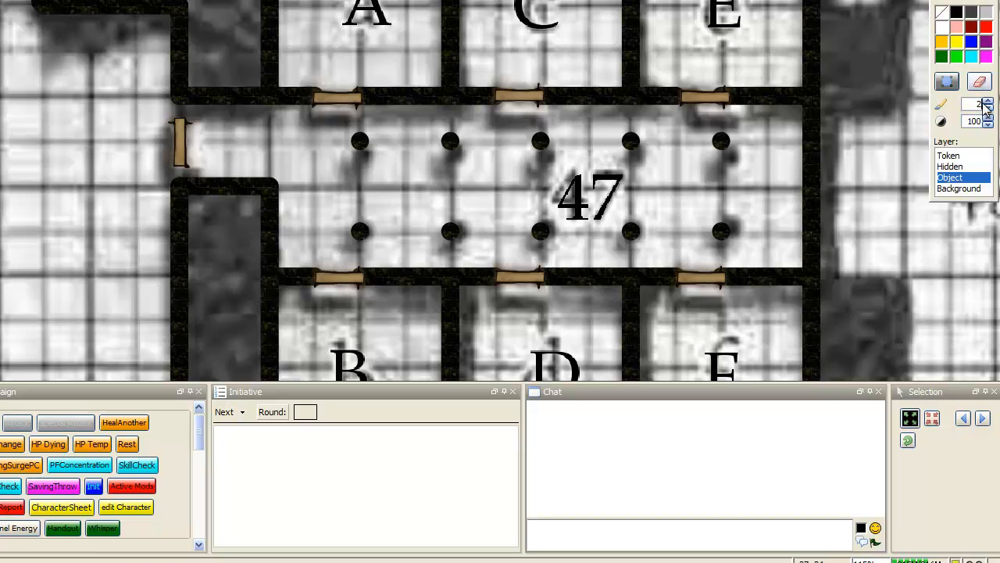
drag(188, 189, 230, 159)
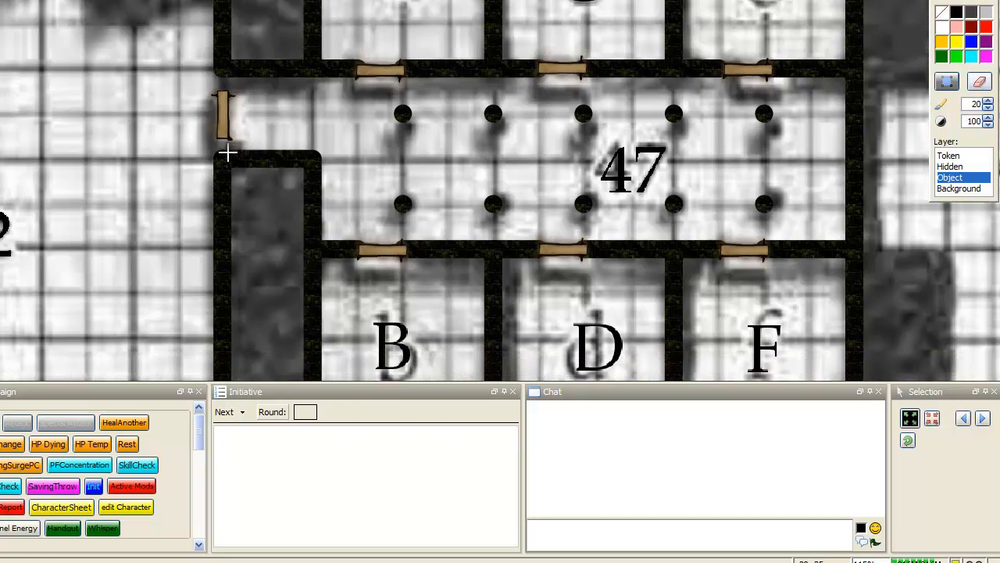
Draw a straight wall segment across the door opening between room 42 and hall 47.
click(117, 0)
click(118, 0)
click(224, 65)
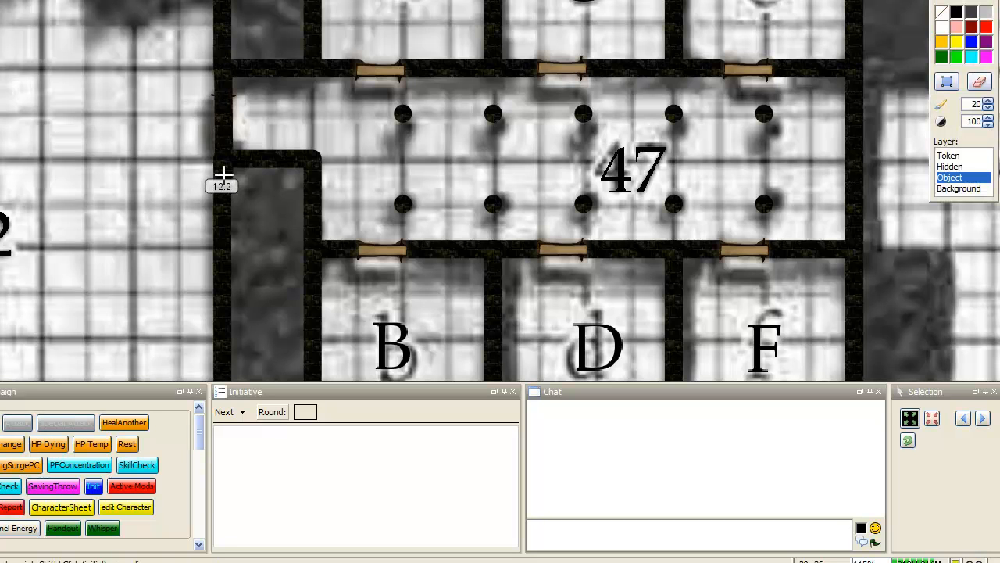
click(224, 171)
click(222, 75)
click(219, 164)
Draw a straight wall segment across the door opening at room 42's lower-right corner, up to the right wall.
drag(160, 183, 234, 102)
drag(166, 229, 244, 170)
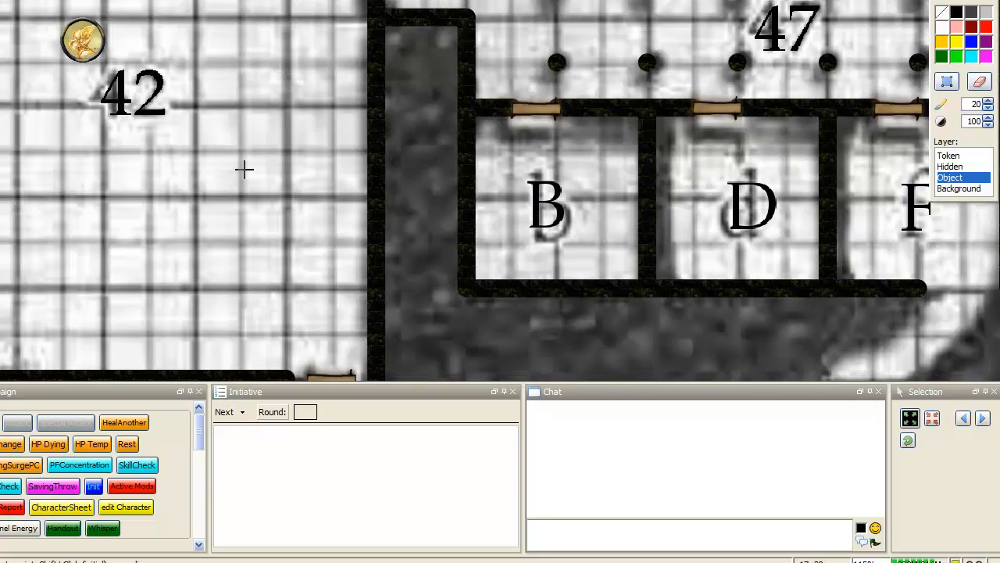
drag(212, 219, 384, 121)
click(465, 280)
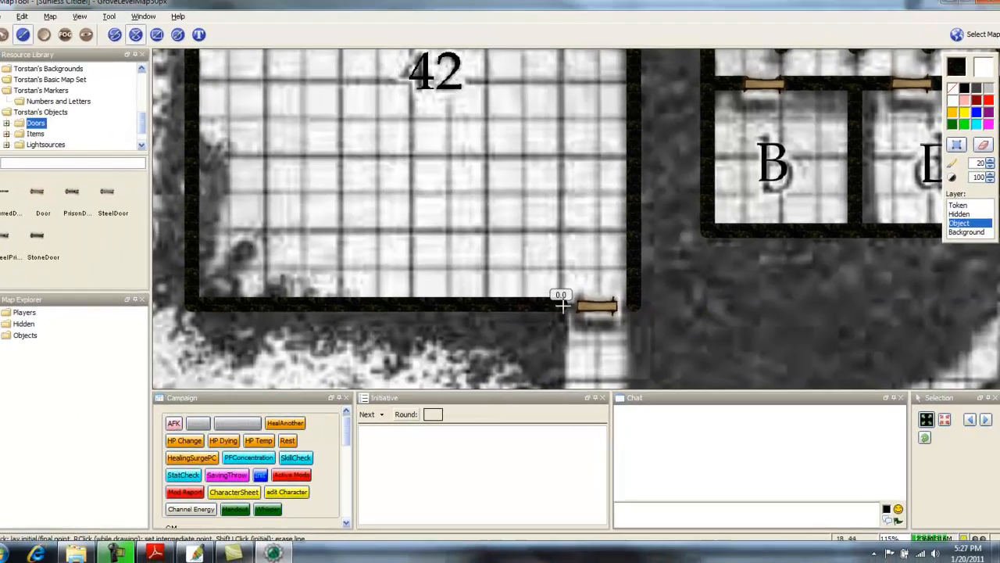
click(638, 297)
Set up the rectangle drawing tool with a line width of 1 and a black fill colour.
drag(844, 90, 472, 243)
drag(631, 149, 715, 287)
drag(409, 179, 592, 171)
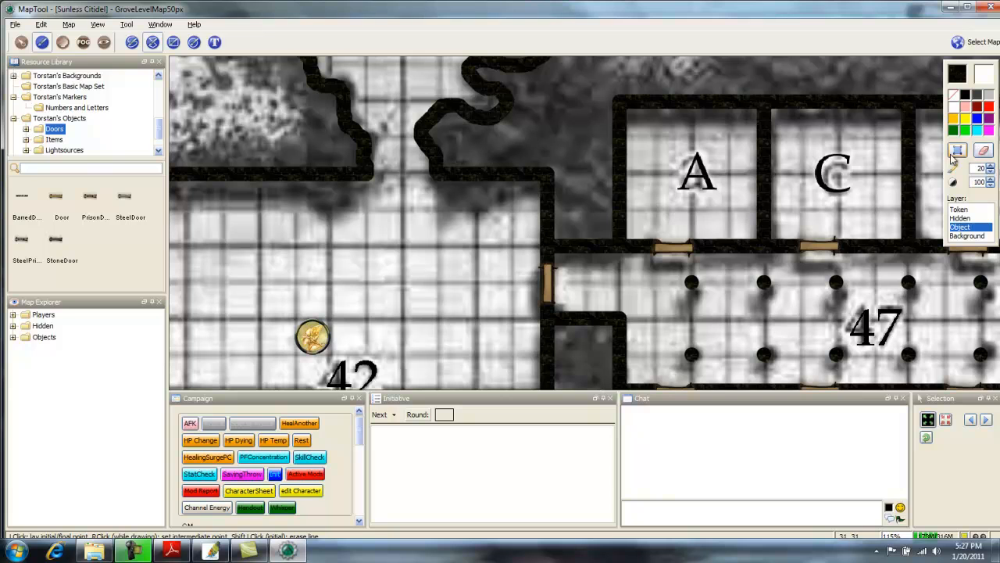
click(174, 43)
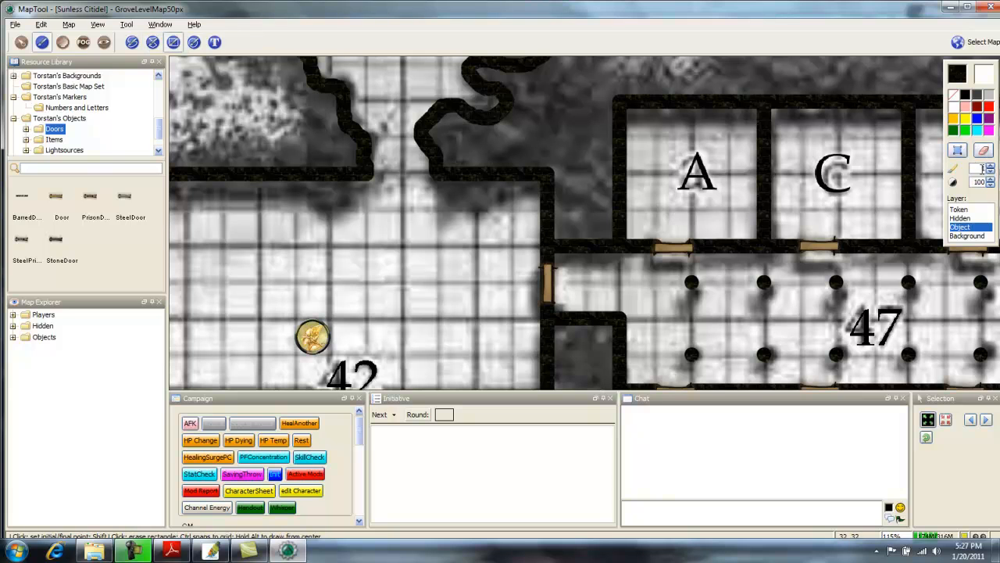
click(982, 169)
right_click(965, 95)
drag(607, 289, 600, 263)
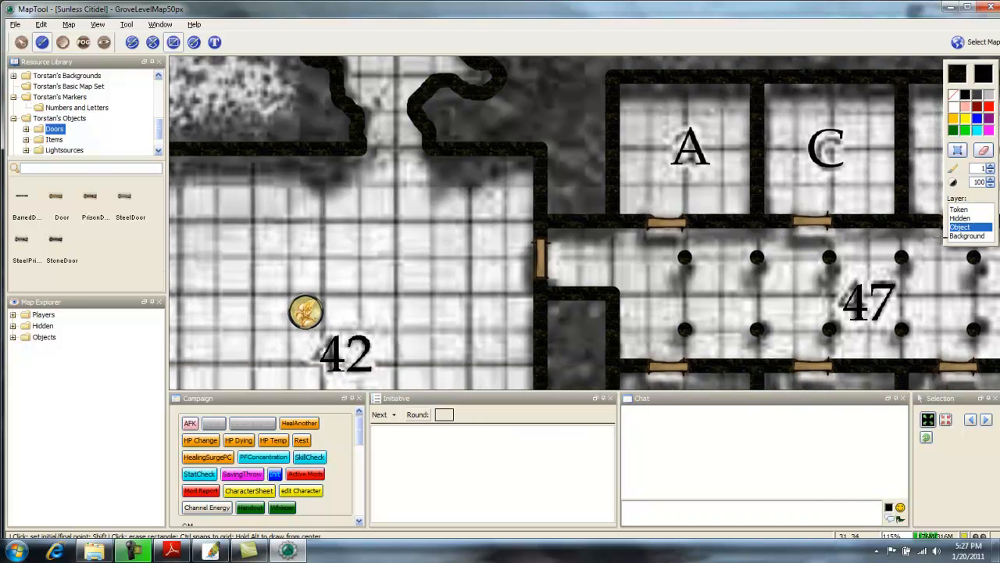
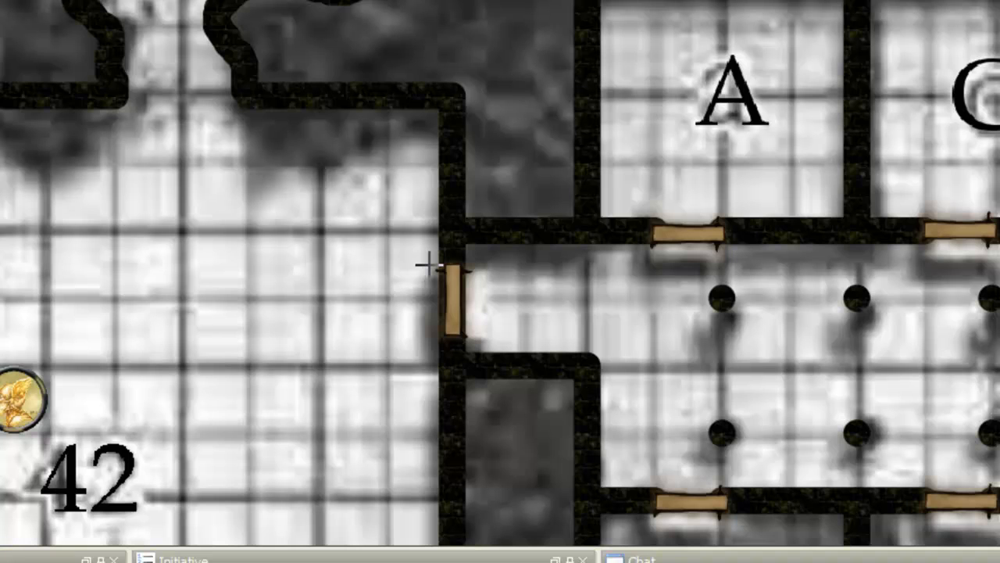
Erase rectangles about 5.5 by 5.2 from the wall drawing behind hall 47's entrance door and cell A's door.
drag(429, 265, 503, 334)
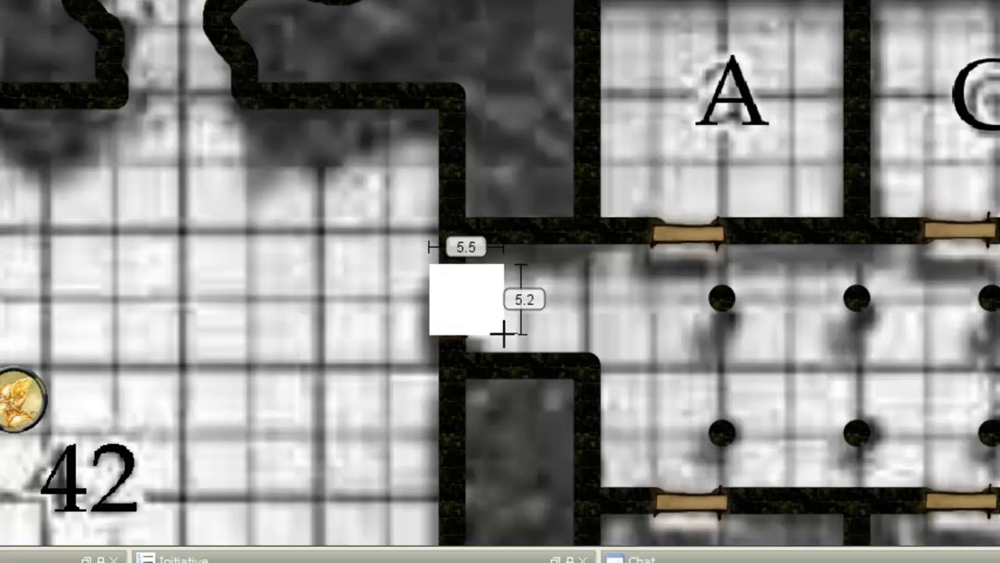
click(504, 335)
drag(708, 325, 581, 346)
drag(524, 222, 594, 291)
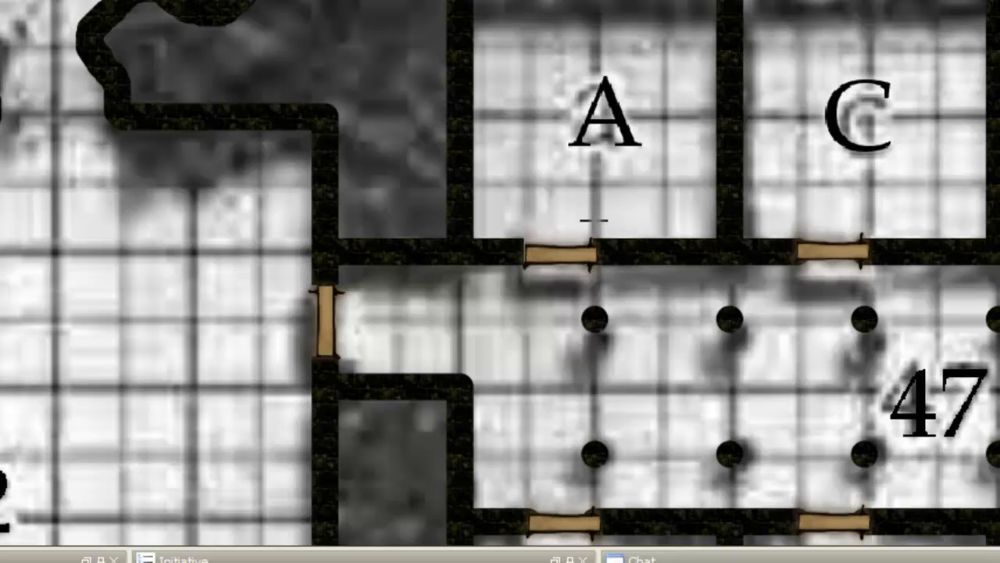
drag(592, 224, 542, 273)
Erase door-sized rectangles from the wall drawing at the doors of cells C and E and in E's right wall.
drag(761, 201, 609, 236)
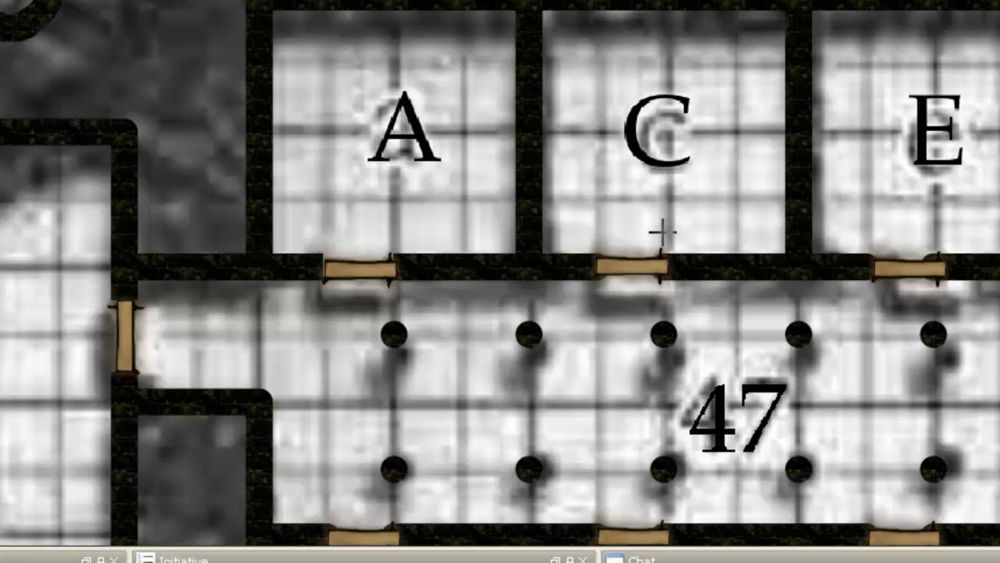
drag(663, 232, 597, 294)
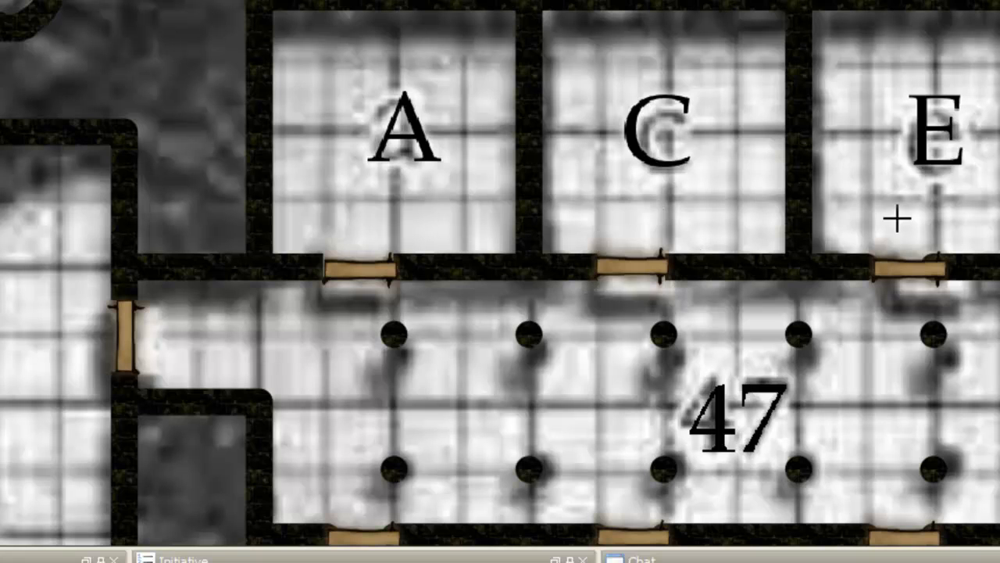
drag(933, 243, 873, 288)
drag(915, 212, 680, 289)
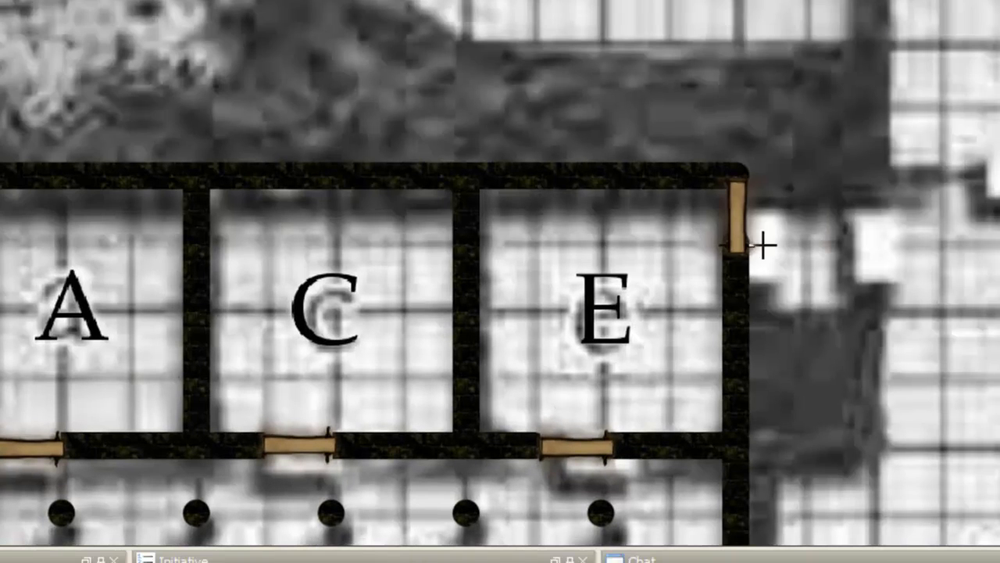
drag(770, 252, 689, 187)
Erase door-sized rectangles from the wall drawing behind the doors of cells F, D and B.
drag(672, 374, 701, 170)
drag(686, 405, 592, 444)
drag(719, 287, 755, 164)
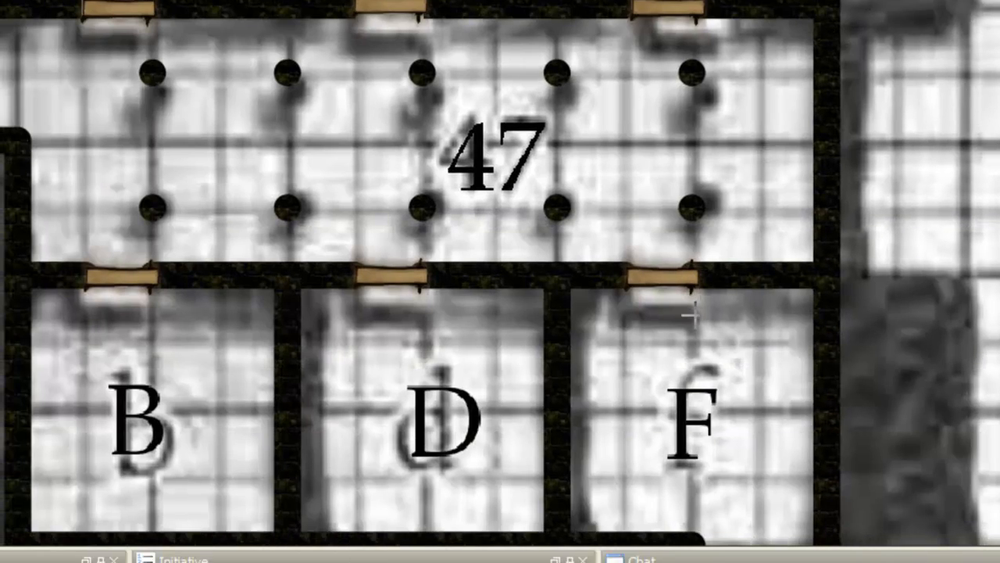
drag(692, 311, 625, 224)
drag(425, 303, 351, 220)
drag(154, 312, 85, 254)
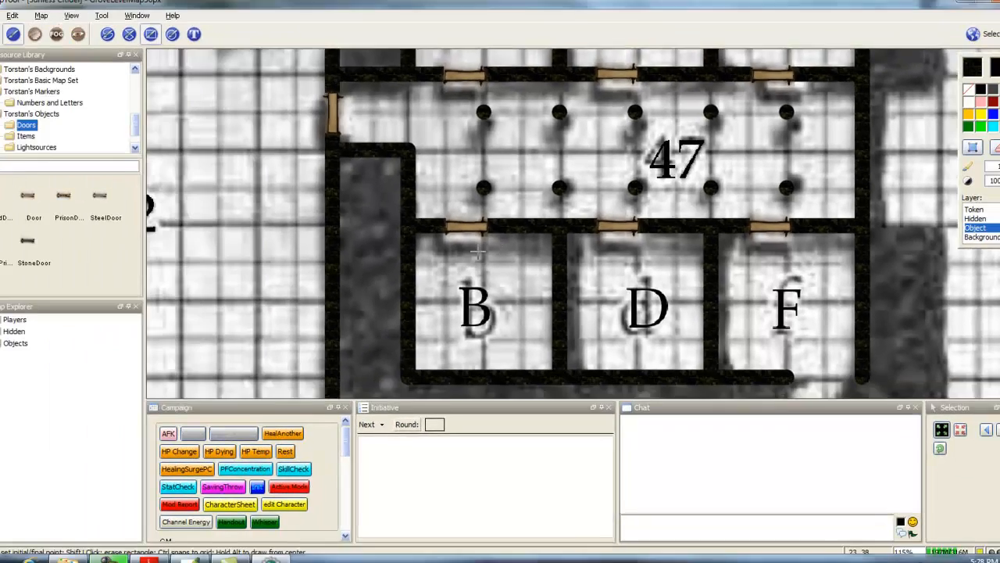
Erase a door-sized rectangle from the wall drawing behind the door at room 42's lower-right corner.
drag(479, 250, 512, 237)
scroll(535, 196, down, 4)
scroll(500, 266, up, 3)
drag(445, 146, 454, 261)
drag(392, 295, 489, 183)
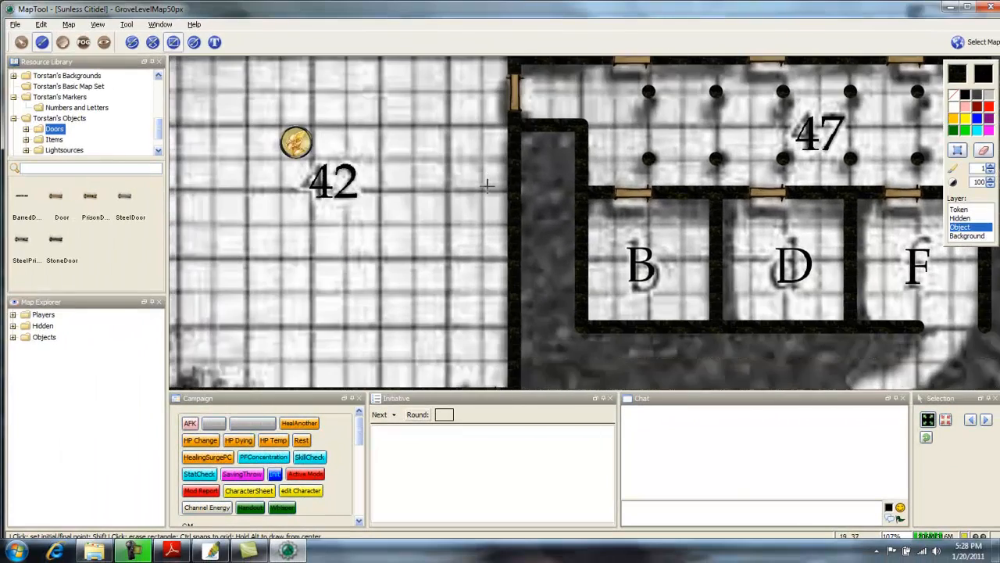
drag(485, 320, 491, 197)
click(508, 252)
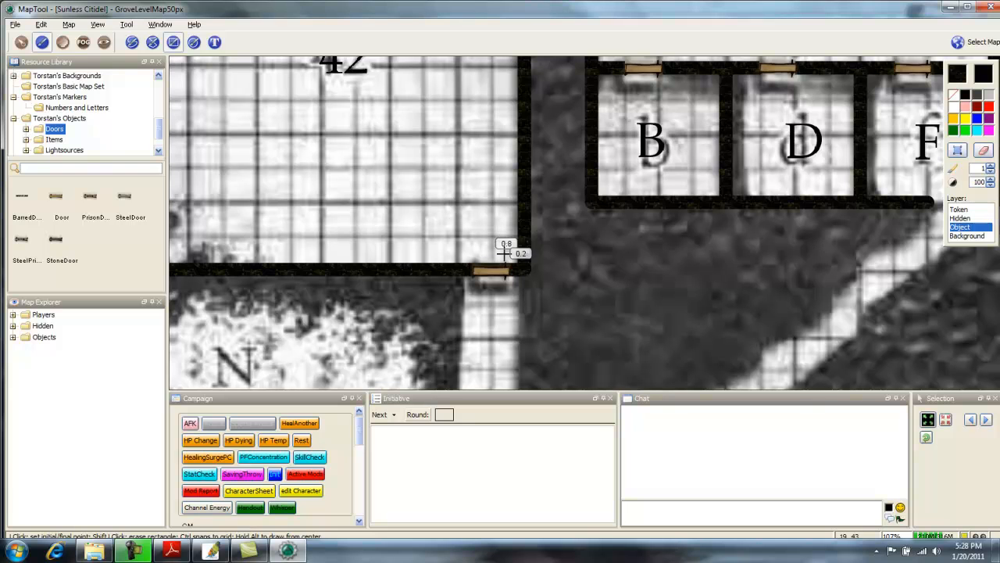
click(472, 303)
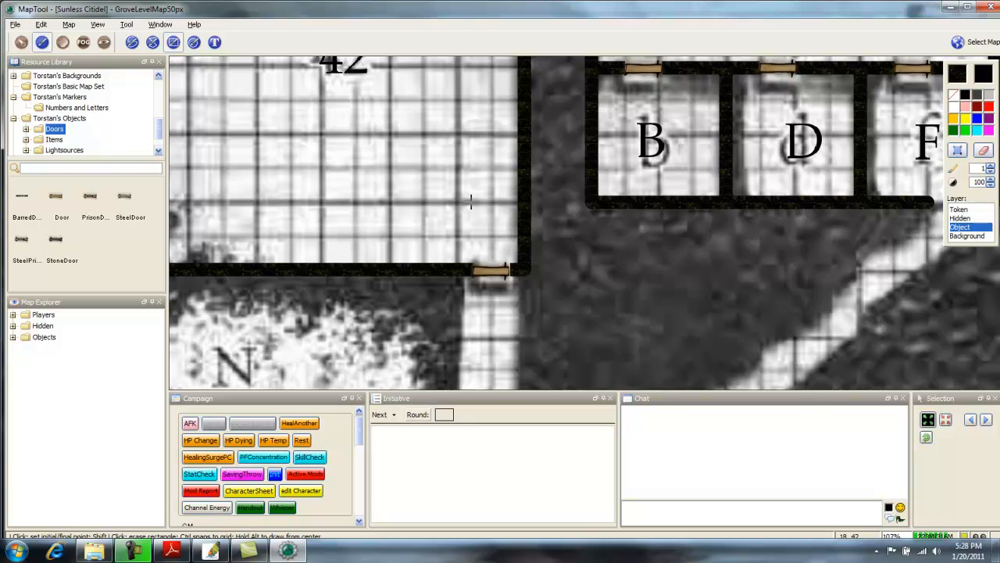
Leave drawing mode and return to the selection tool on the Token layer.
scroll(494, 312, down, 3)
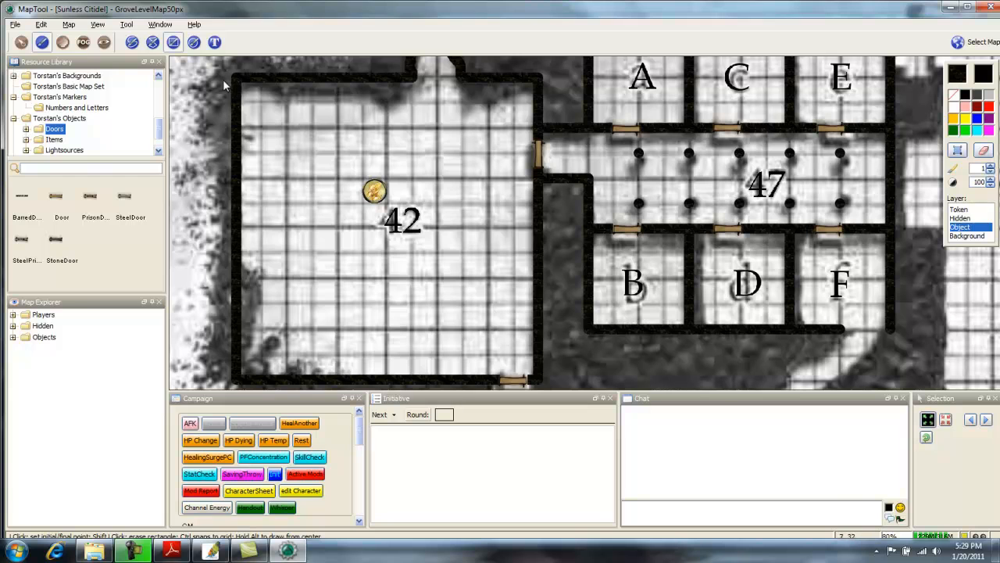
click(21, 42)
mouse_move(407, 137)
mouse_down()
mouse_move(325, 170)
mouse_move(332, 180)
mouse_up()
scroll(344, 168, down, 3)
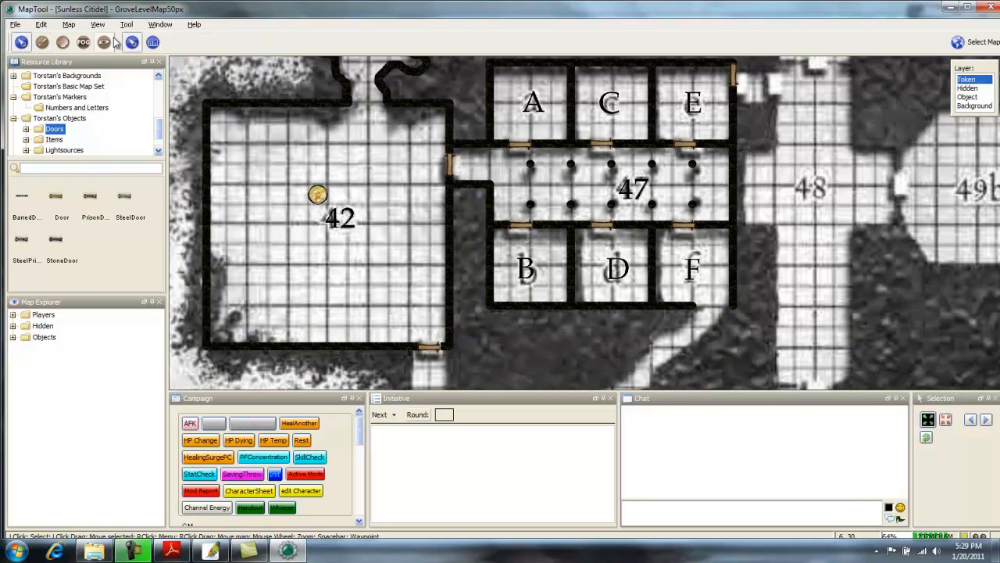
Switch to drawing on the Background layer and choose the brown rock Texture 036 from BackgroundTextures as the fill paint.
click(973, 106)
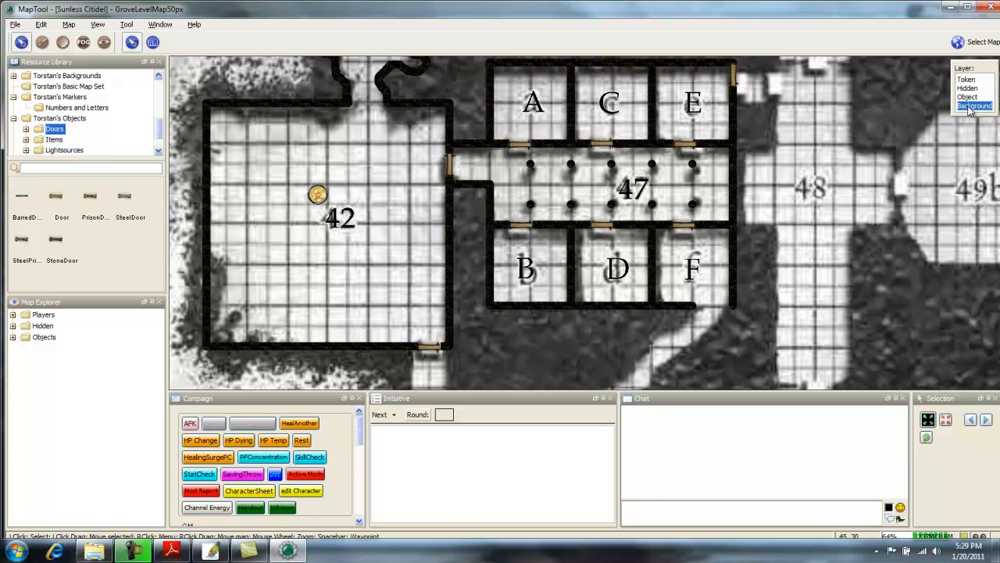
click(42, 43)
click(969, 234)
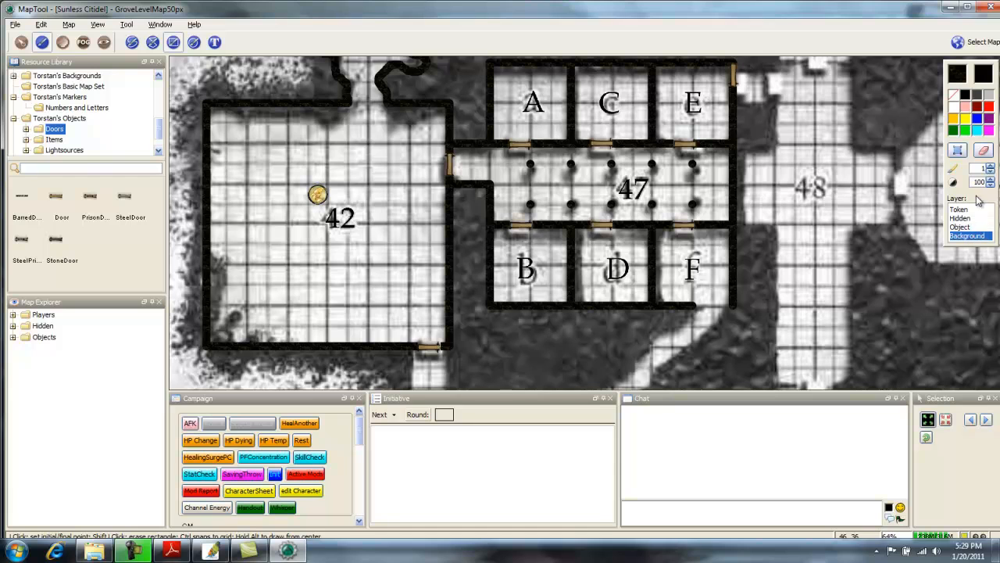
click(987, 73)
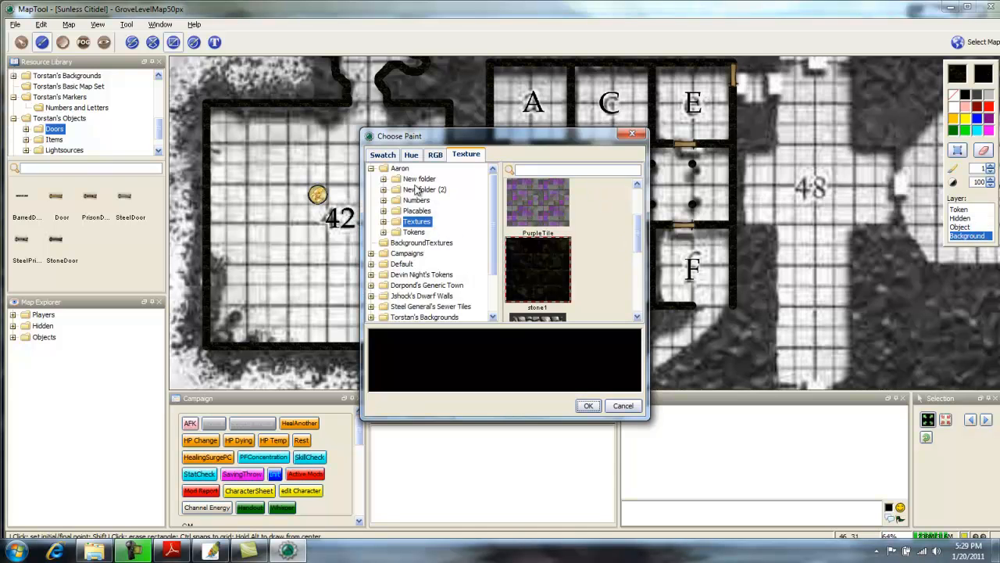
click(426, 245)
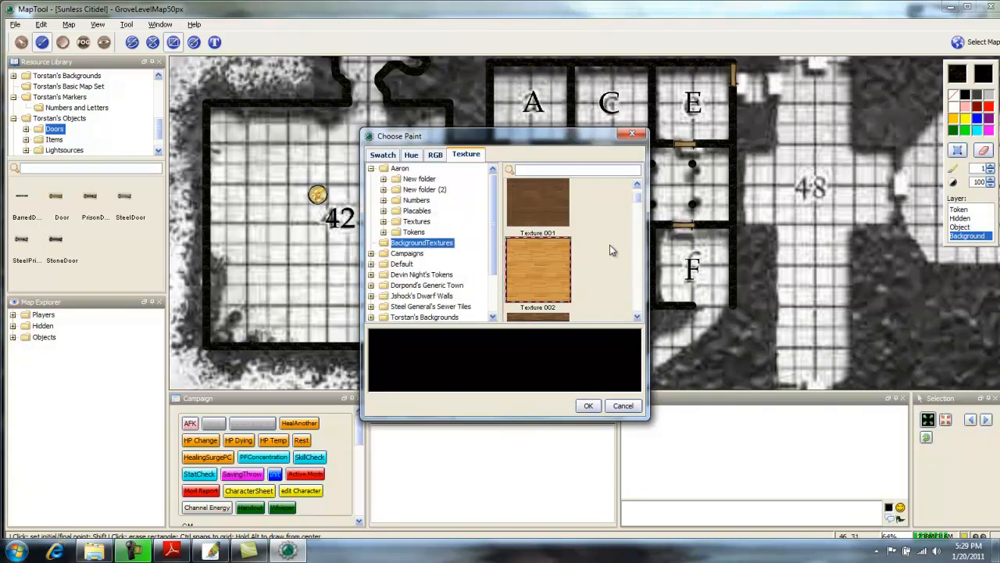
drag(637, 201, 633, 289)
click(537, 270)
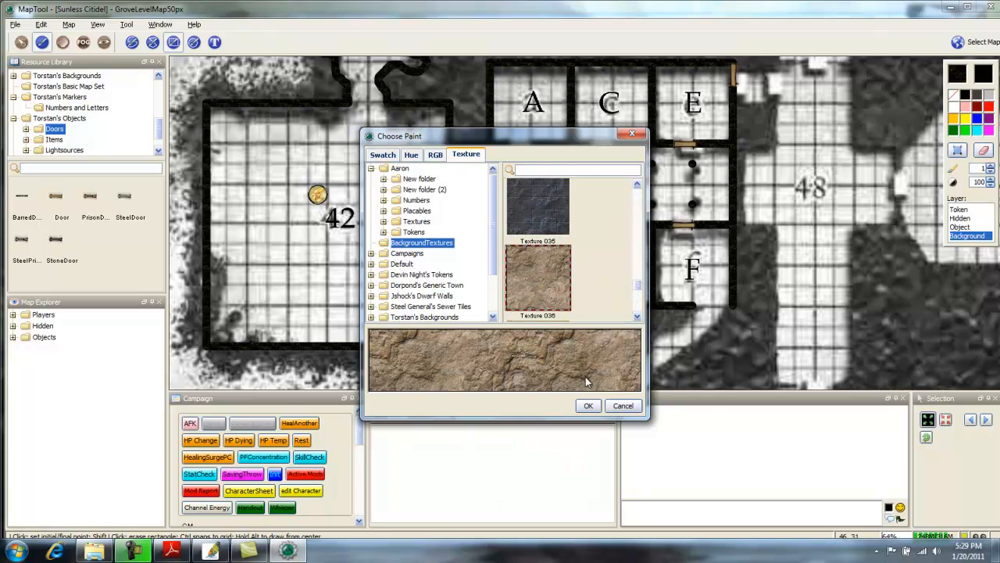
click(588, 406)
Set the line paint to none and reapply the brown rock Texture 036 as the fill paint.
right_click(954, 95)
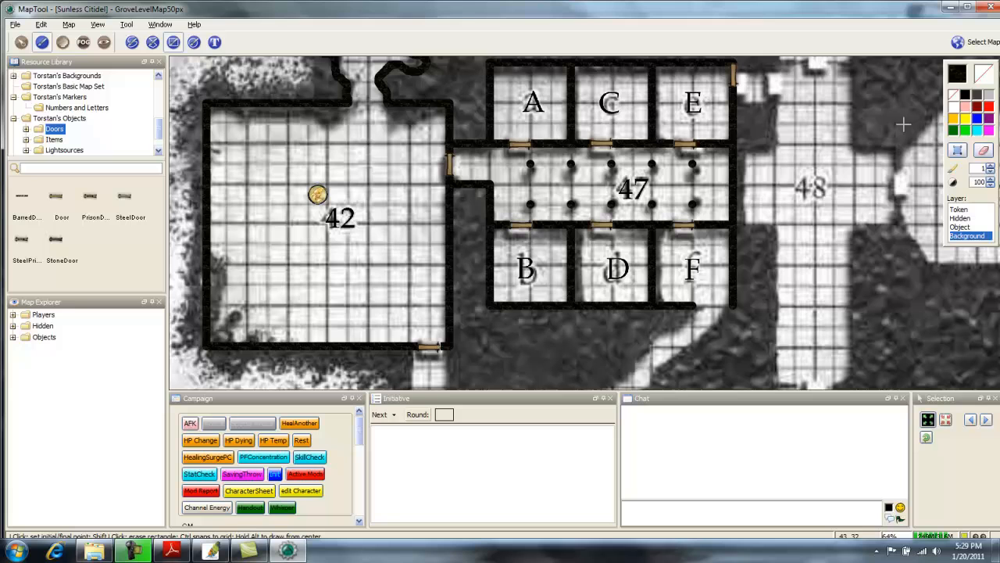
click(953, 94)
click(986, 74)
click(589, 406)
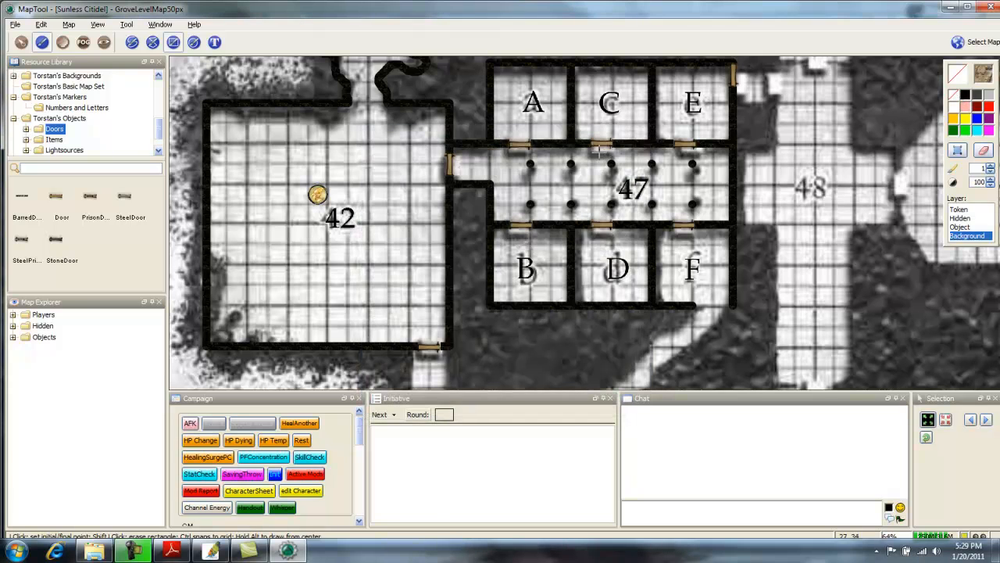
Draw one rock-textured floor rectangle over room 47 with cells A to F and another over room 42.
scroll(727, 182, down, 2)
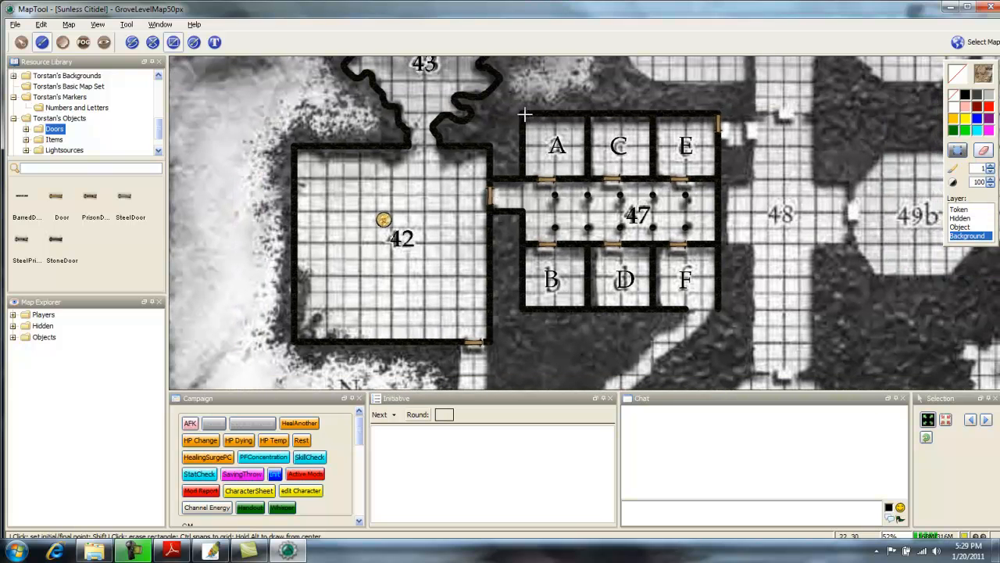
click(524, 114)
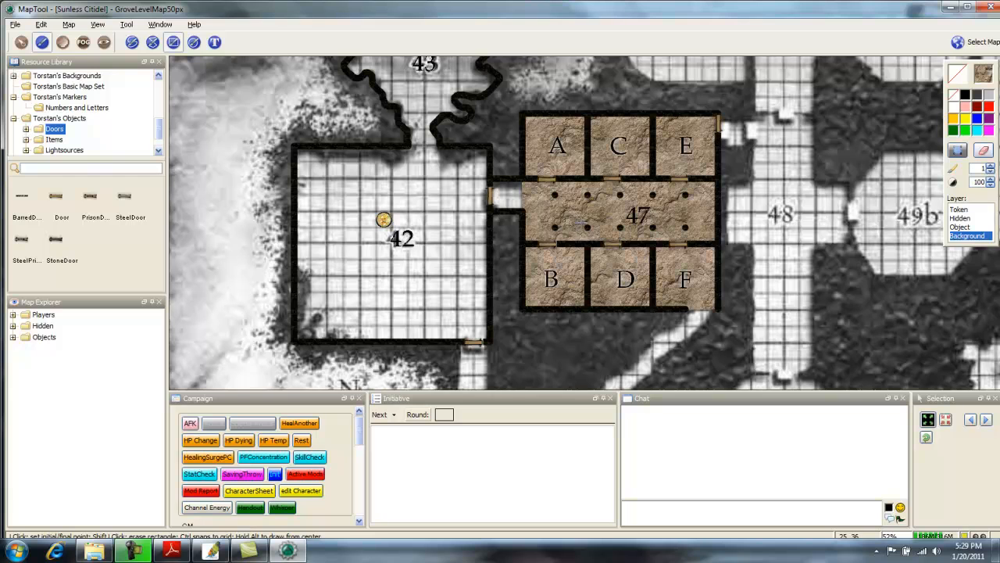
drag(578, 226, 705, 168)
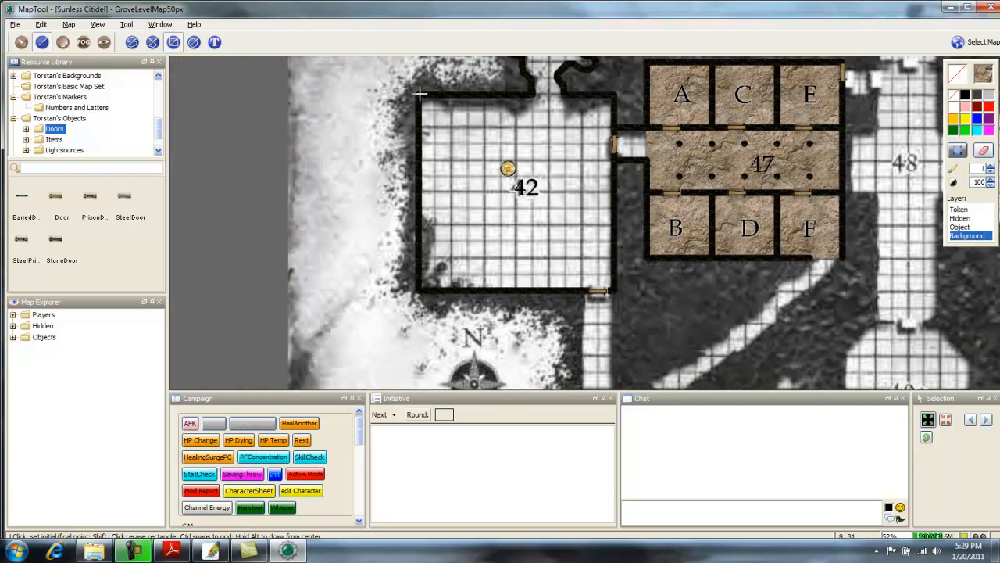
click(420, 95)
click(612, 290)
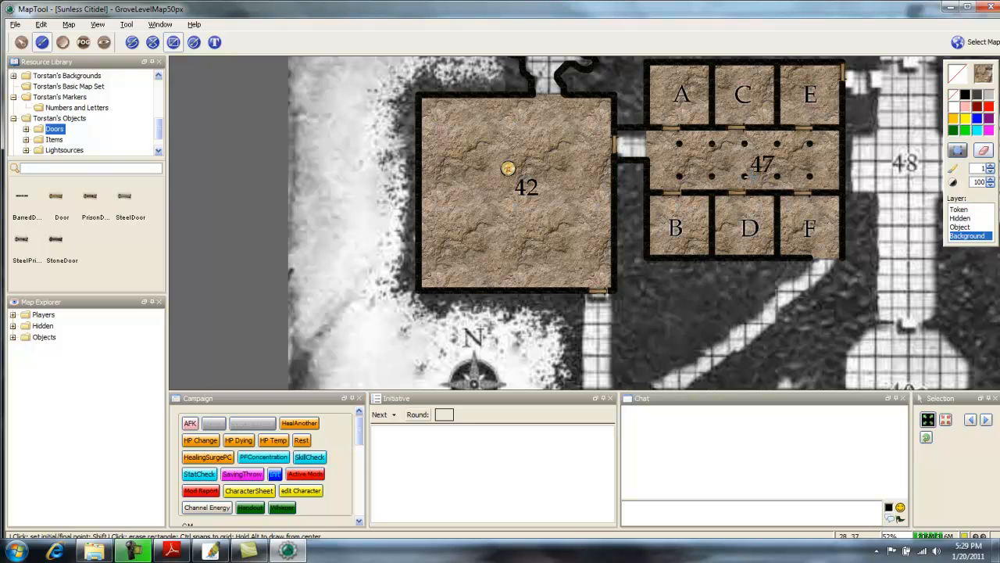
Cover cave 43 and the short corridor between rooms 42 and 47 with rock-textured rectangles.
drag(642, 119, 671, 218)
drag(658, 134, 638, 233)
scroll(648, 241, down, 1)
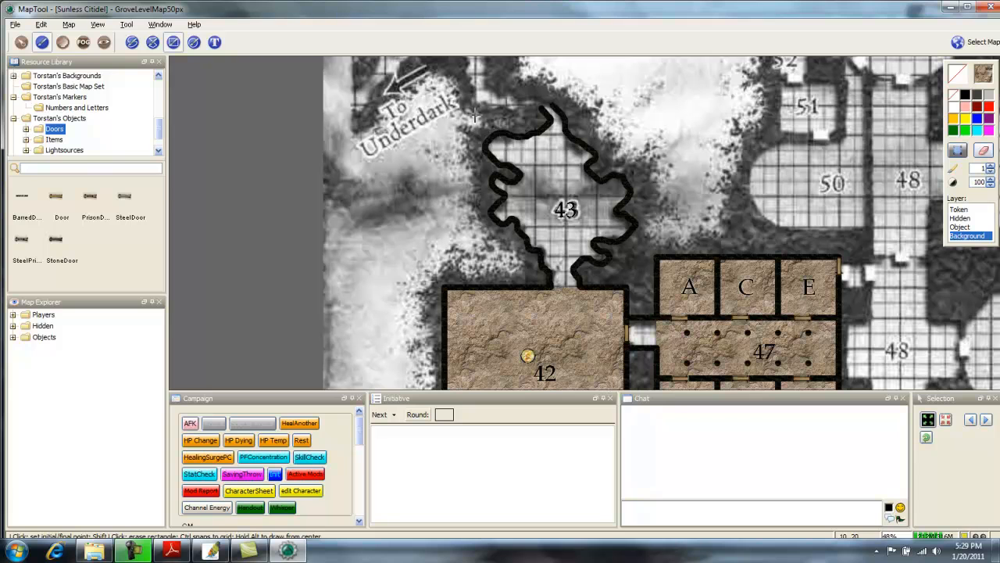
click(474, 103)
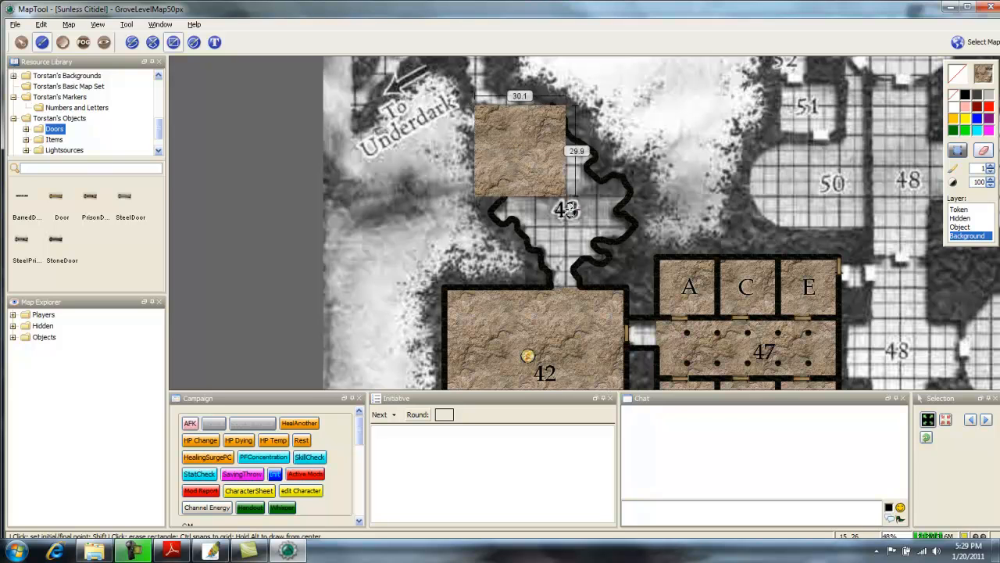
click(642, 283)
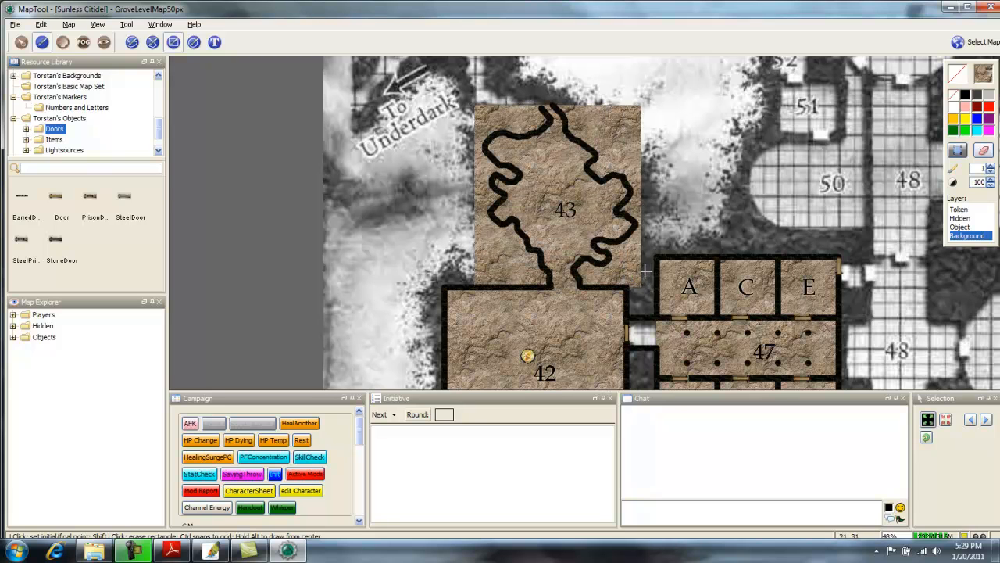
drag(669, 315, 642, 204)
click(623, 231)
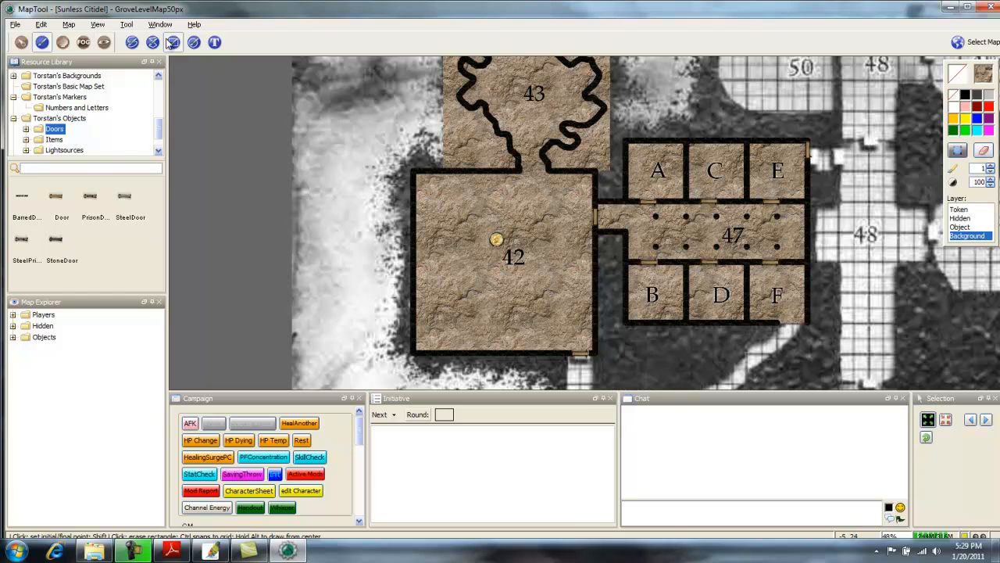
Show the map as players see it, enable Fog-of-War and return to the selection tool.
click(97, 26)
click(111, 41)
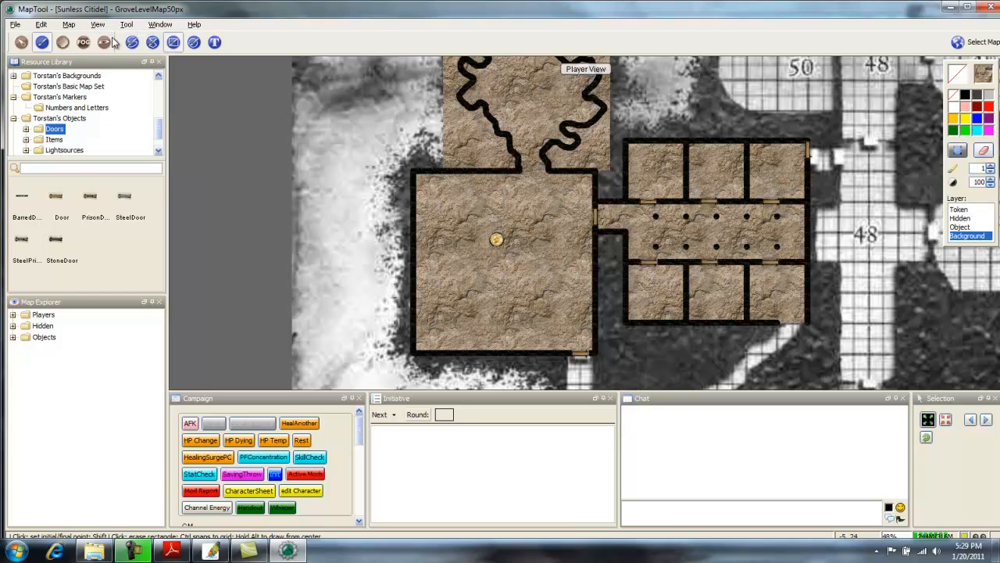
click(68, 24)
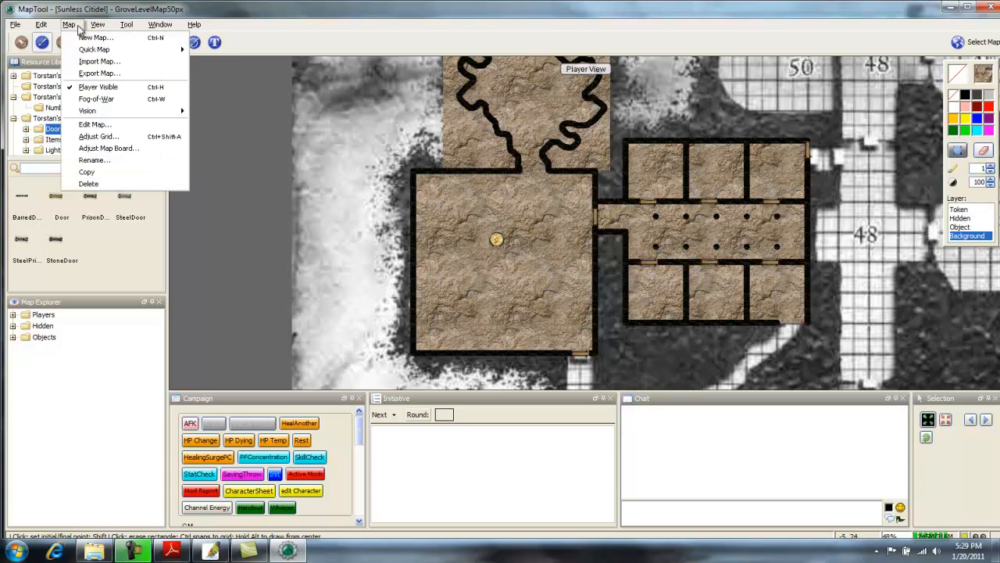
click(94, 98)
click(21, 41)
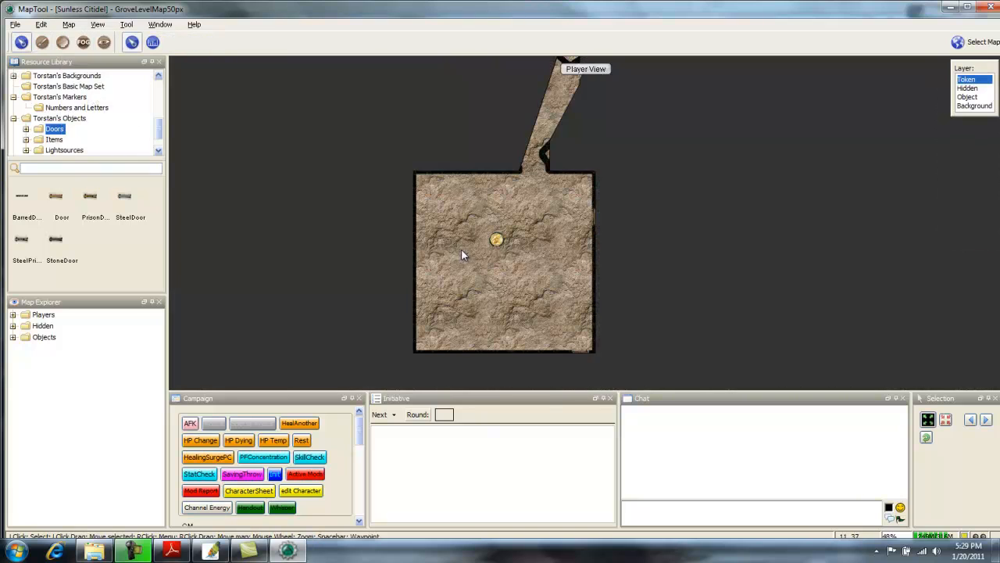
Move the Hero token from room 42 up into cave 43 and back to test its vision.
scroll(461, 248, up, 5)
click(451, 157)
drag(450, 158, 492, 228)
scroll(497, 244, down, 3)
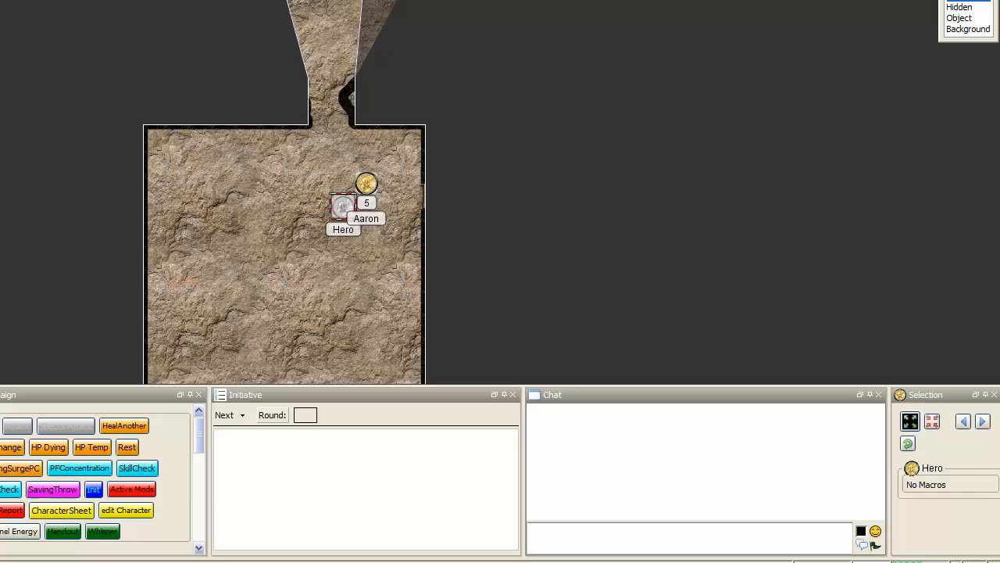
drag(342, 205, 319, 64)
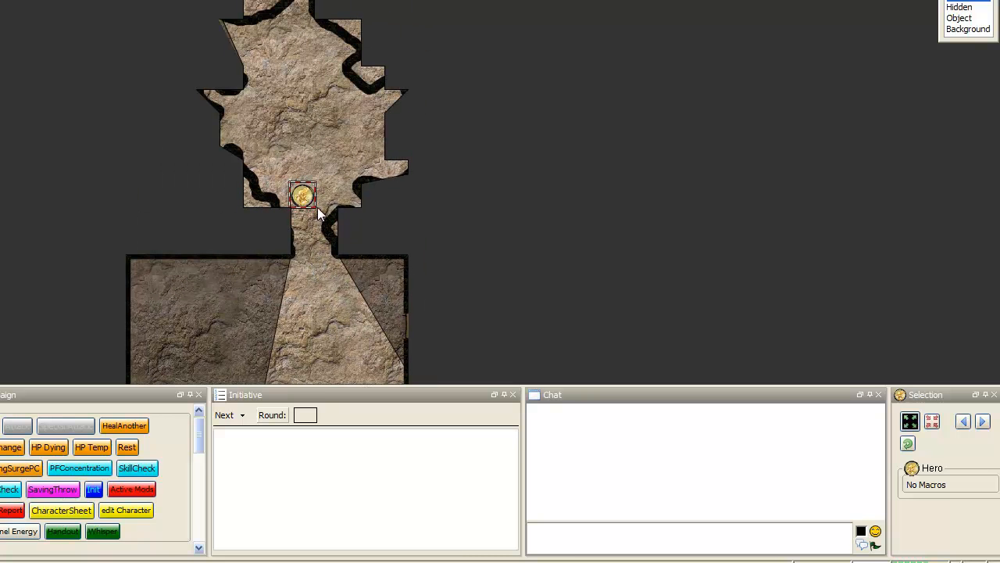
drag(304, 199, 328, 291)
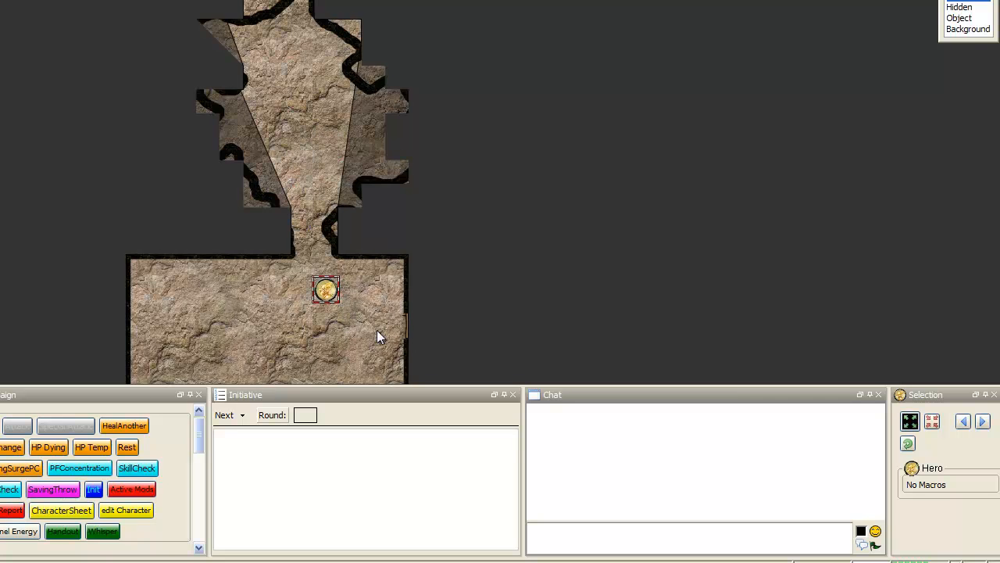
Move the Hero token from room 42 through the right-hand door into the pillared hall of room 47.
drag(377, 330, 308, 167)
drag(258, 130, 397, 183)
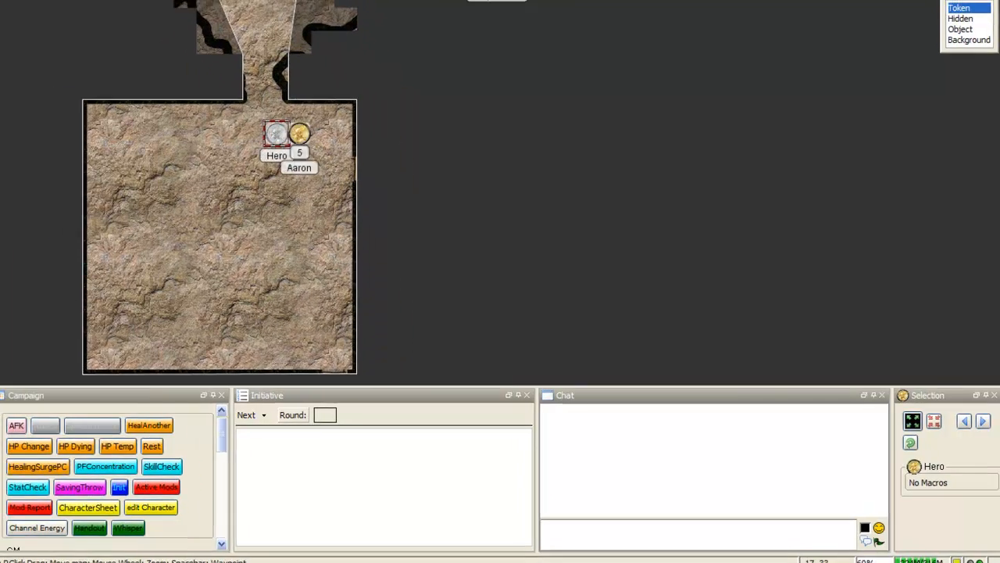
scroll(342, 172, up, 9)
drag(502, 224, 554, 249)
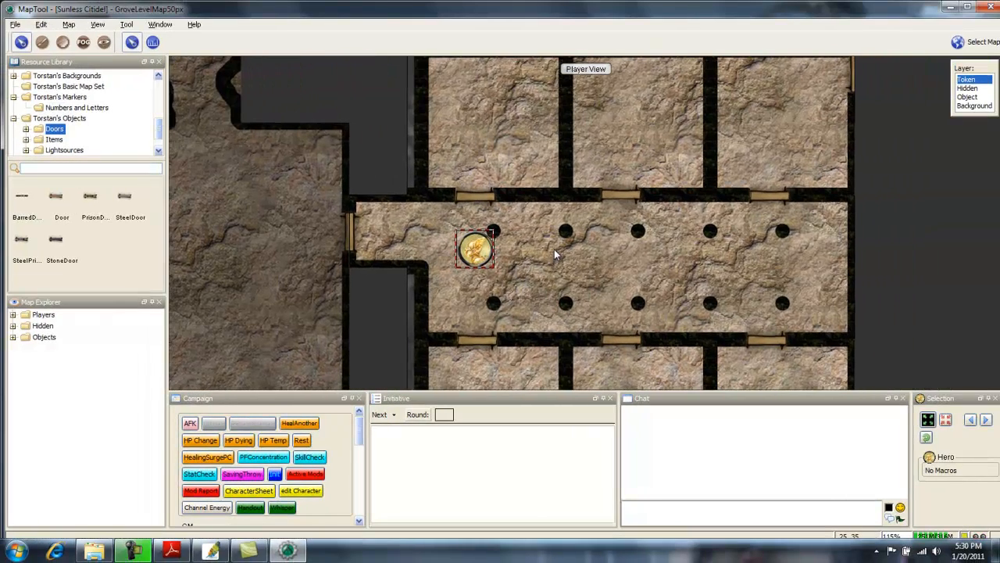
Fill the gap along the outer left wall of cell A with rectangular vision-blocking topology.
click(105, 44)
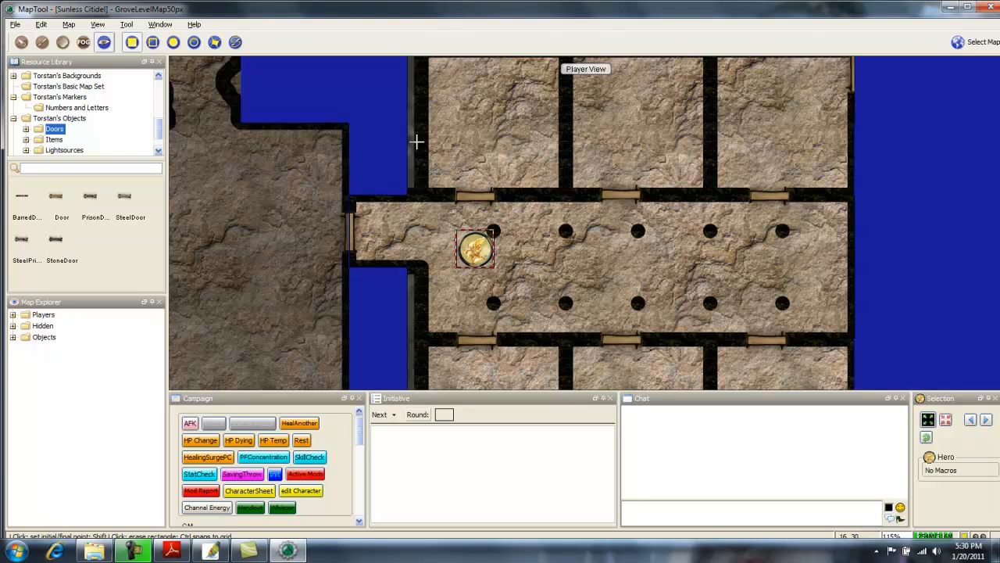
drag(608, 183, 530, 245)
scroll(530, 245, down, 2)
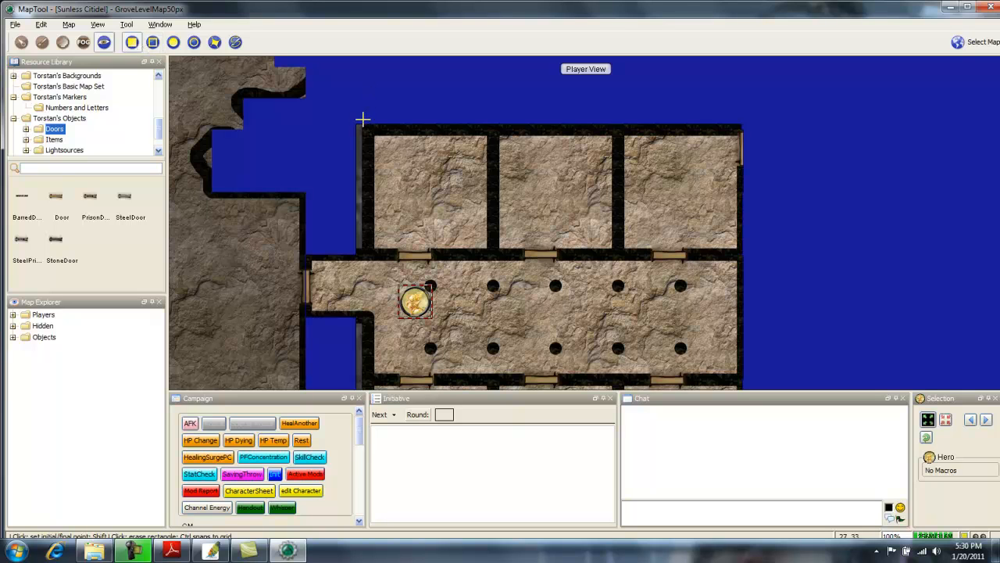
shift+click(356, 252)
key(Escape)
shift+click(357, 253)
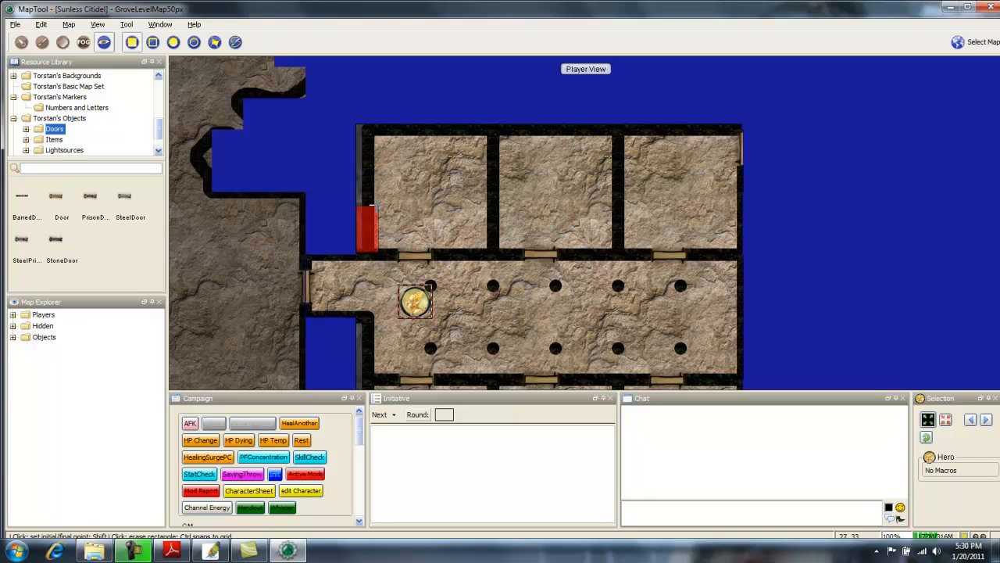
shift+click(369, 99)
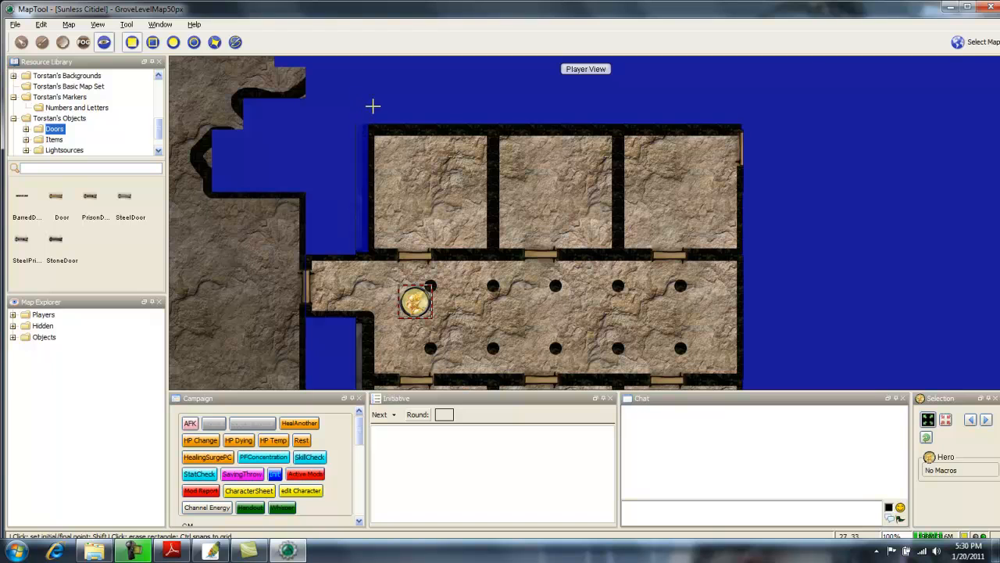
shift+click(337, 131)
shift+click(366, 248)
Fill the gap along the outer left wall of cell B, up to the corridor, with a vision-blocking rectangle.
drag(373, 237, 379, 155)
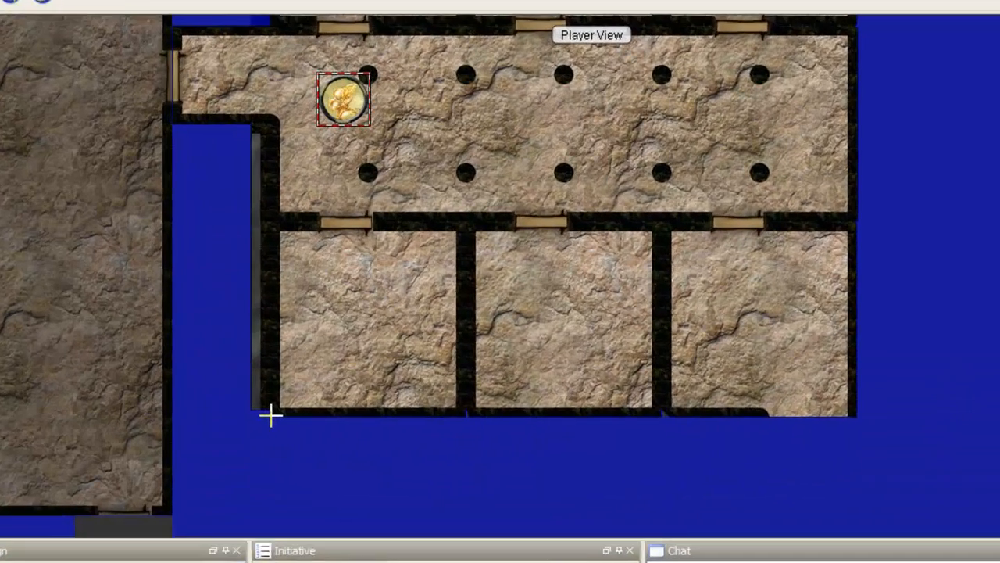
click(270, 415)
click(213, 127)
Check the vision-blocking coverage around room 42 and beside the door at its lower-right corner.
mouse_move(662, 295)
mouse_down()
mouse_move(489, 347)
mouse_move(474, 382)
mouse_move(406, 442)
mouse_move(357, 561)
mouse_up()
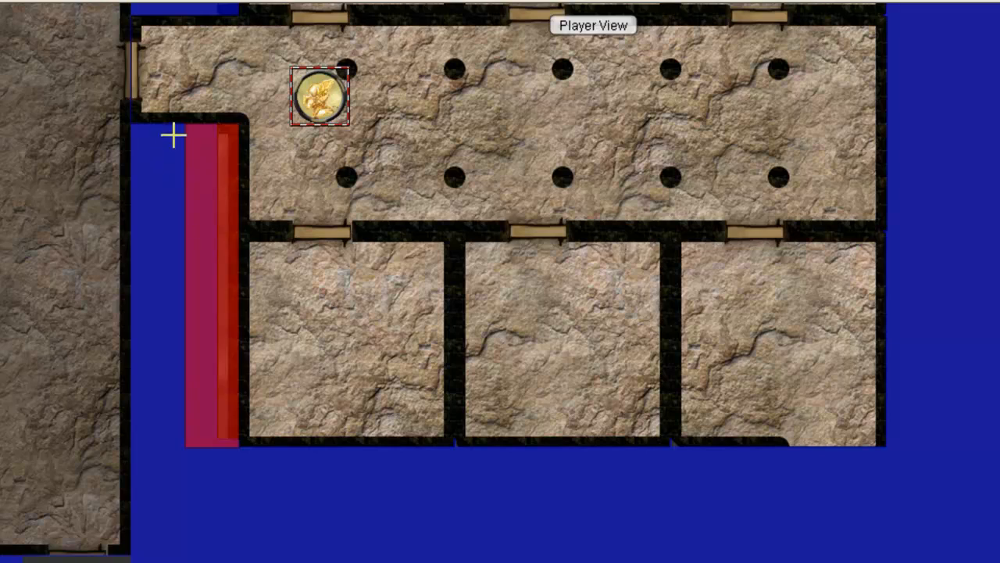
drag(347, 393, 634, 320)
drag(441, 364, 969, 117)
scroll(953, 108, down, 5)
drag(754, 407, 721, 297)
drag(728, 97, 362, 445)
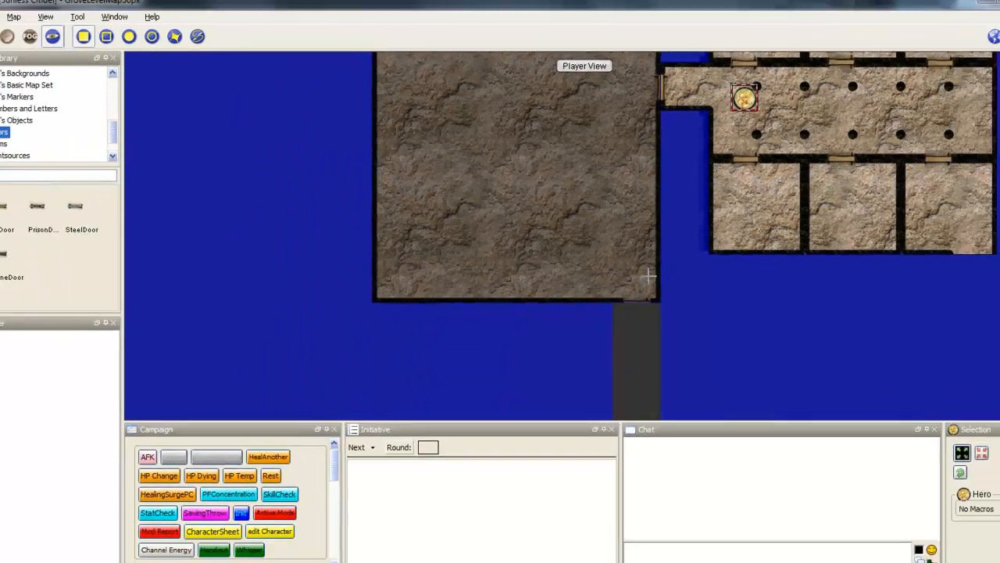
drag(460, 195, 379, 283)
drag(520, 362, 483, 271)
scroll(484, 271, up, 3)
Outline cells A to F with hollow vision-blocking rectangles along their walls.
click(138, 43)
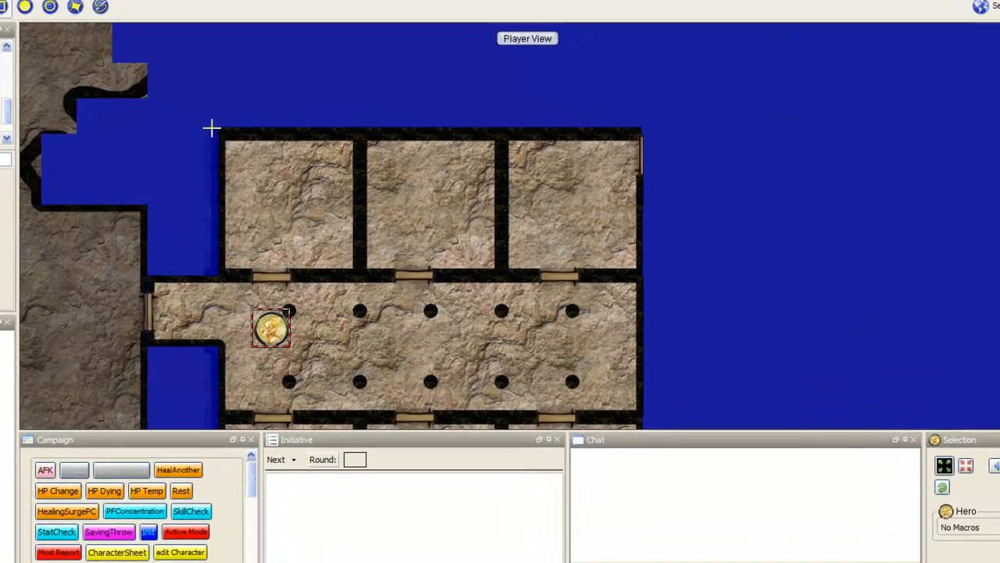
drag(323, 152, 438, 269)
drag(342, 274, 342, 274)
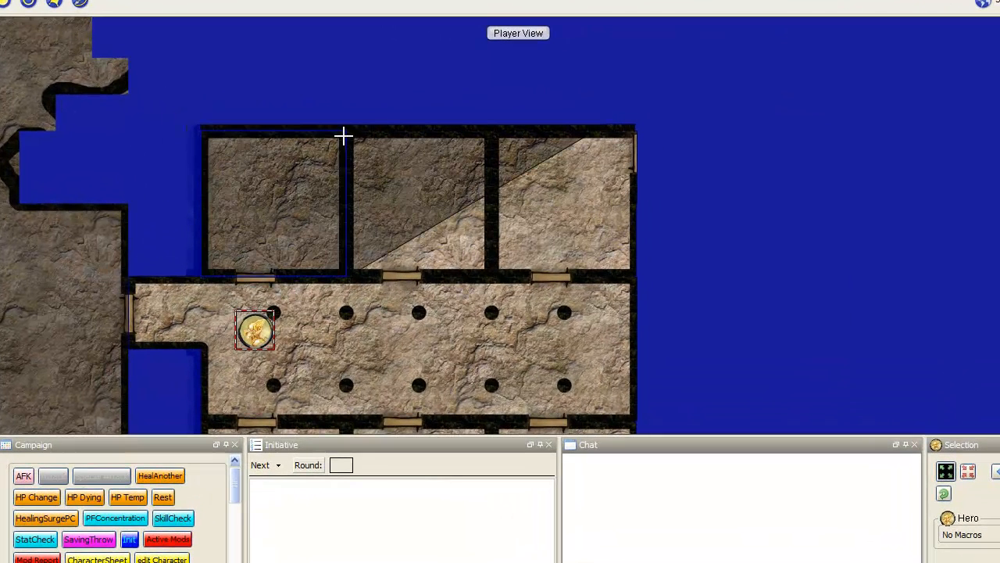
drag(346, 129, 632, 128)
drag(524, 408, 638, 346)
drag(493, 207, 357, 348)
click(209, 206)
click(348, 349)
Cover the four right-hand pillars in the upper row of room 47 with filled vision-blocking ovals.
mouse_move(384, 189)
mouse_down()
mouse_move(349, 324)
mouse_move(416, 337)
mouse_up()
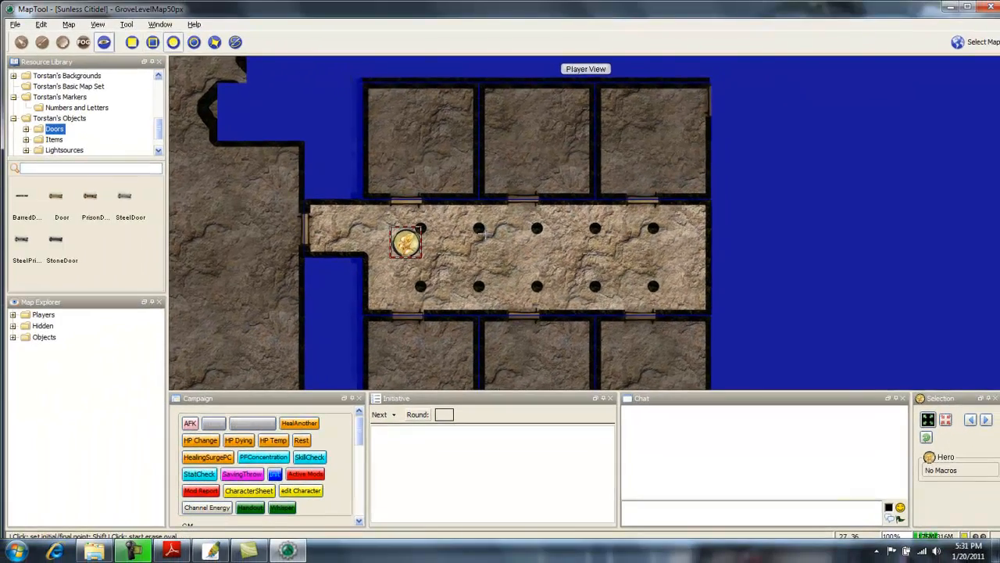
scroll(485, 233, up, 8)
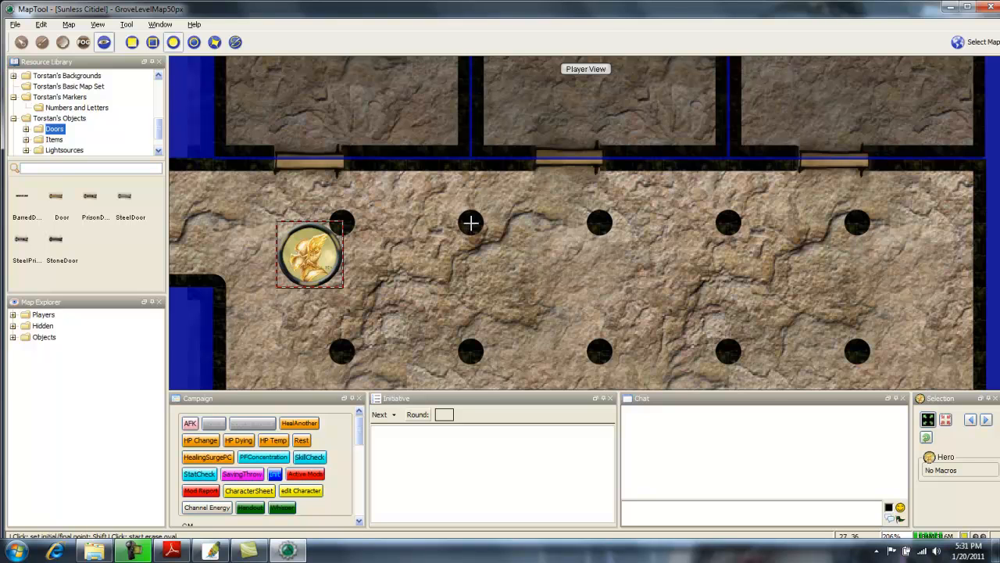
click(464, 216)
click(466, 219)
click(598, 222)
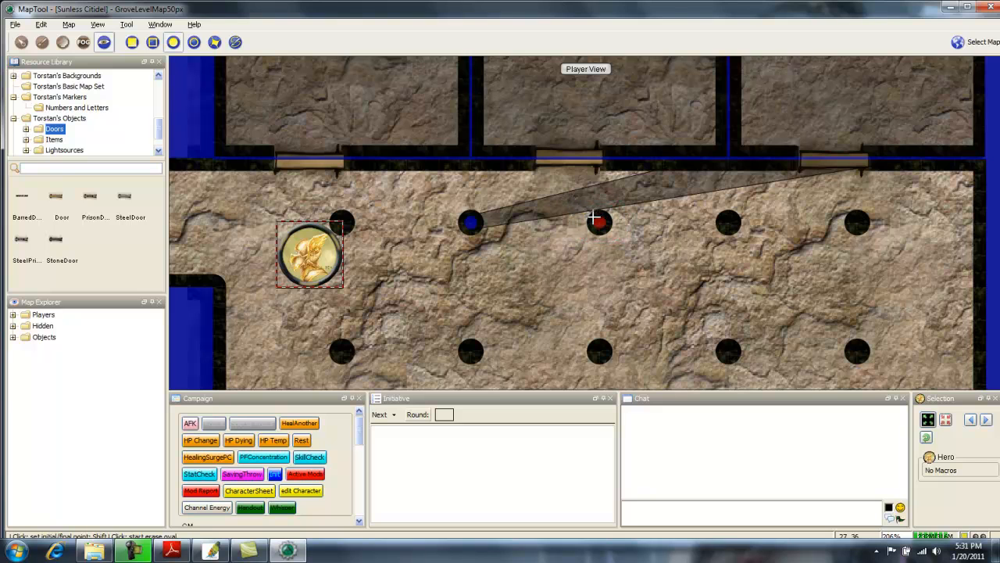
click(594, 216)
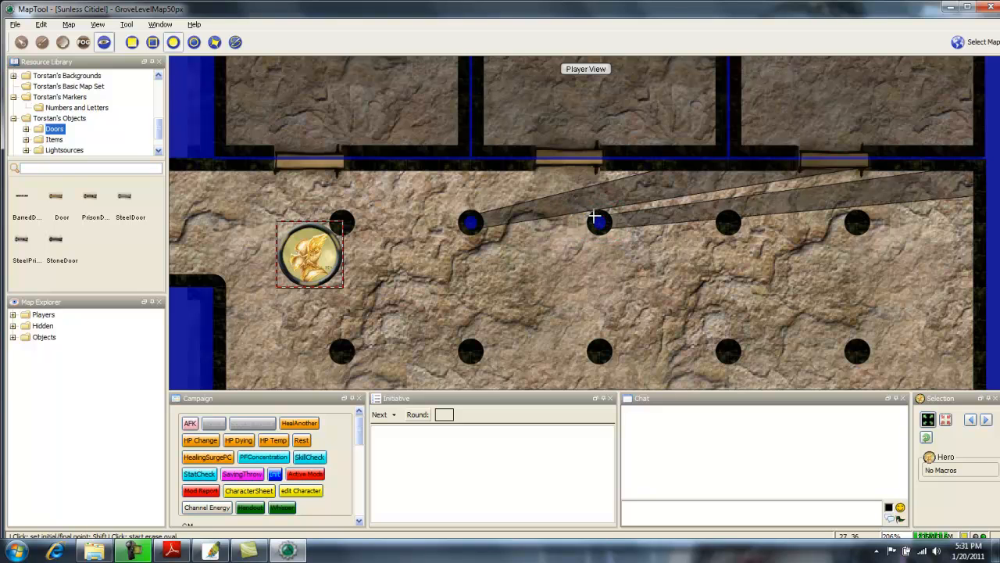
click(727, 223)
click(723, 217)
click(855, 223)
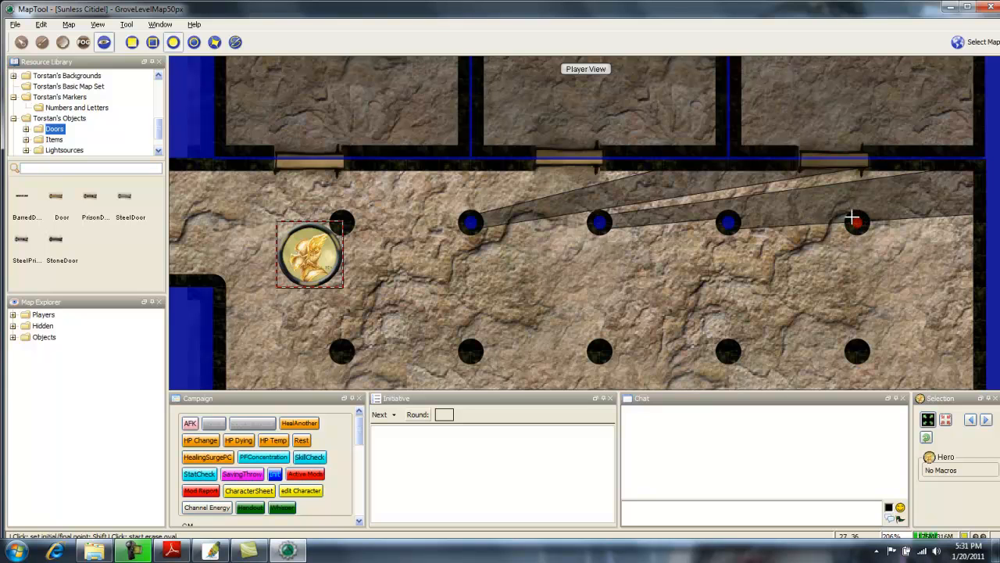
click(852, 218)
Cover the four right-hand pillars in the lower row of room 47 with filled vision-blocking ovals.
drag(871, 282, 806, 199)
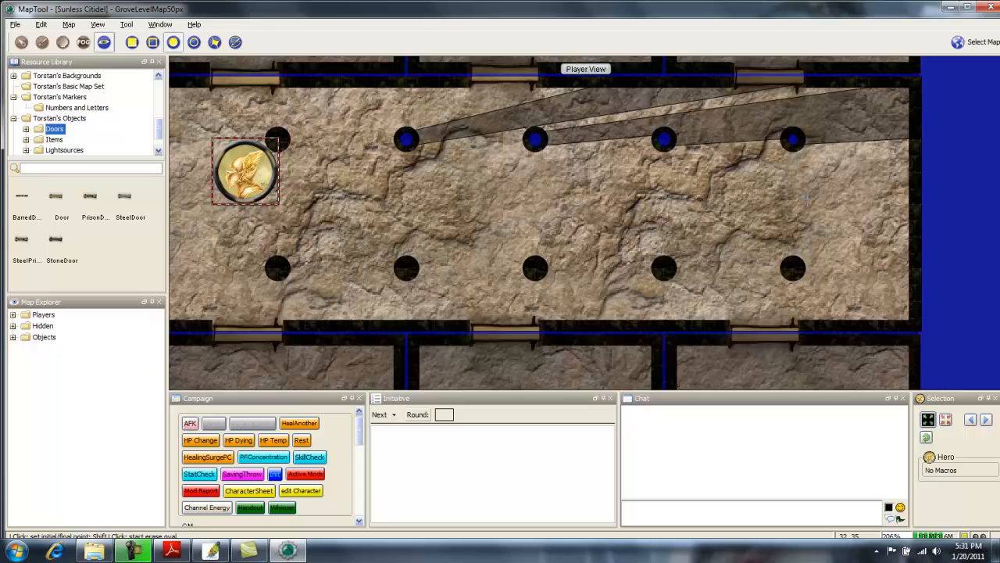
click(793, 268)
click(788, 265)
click(664, 268)
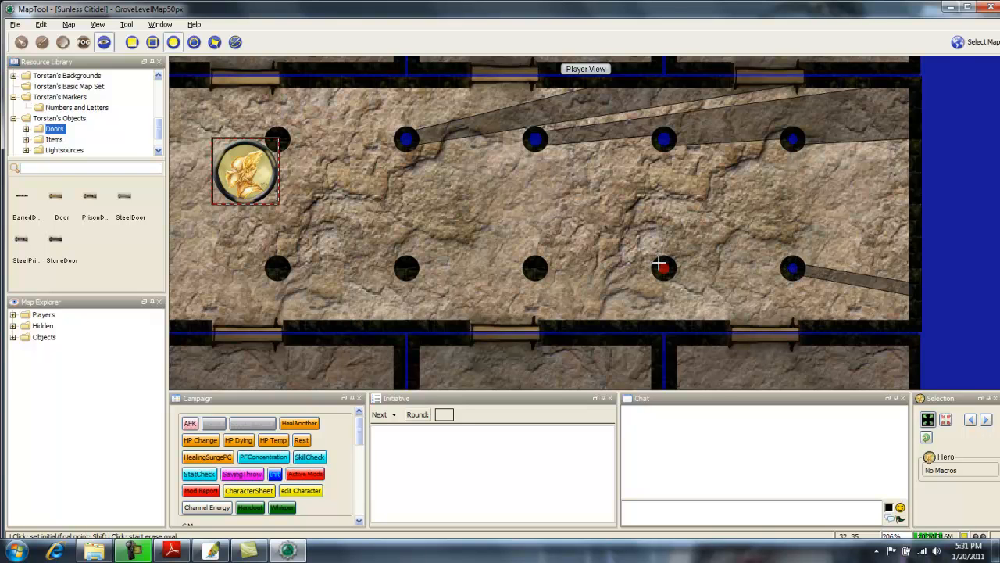
click(661, 265)
click(534, 268)
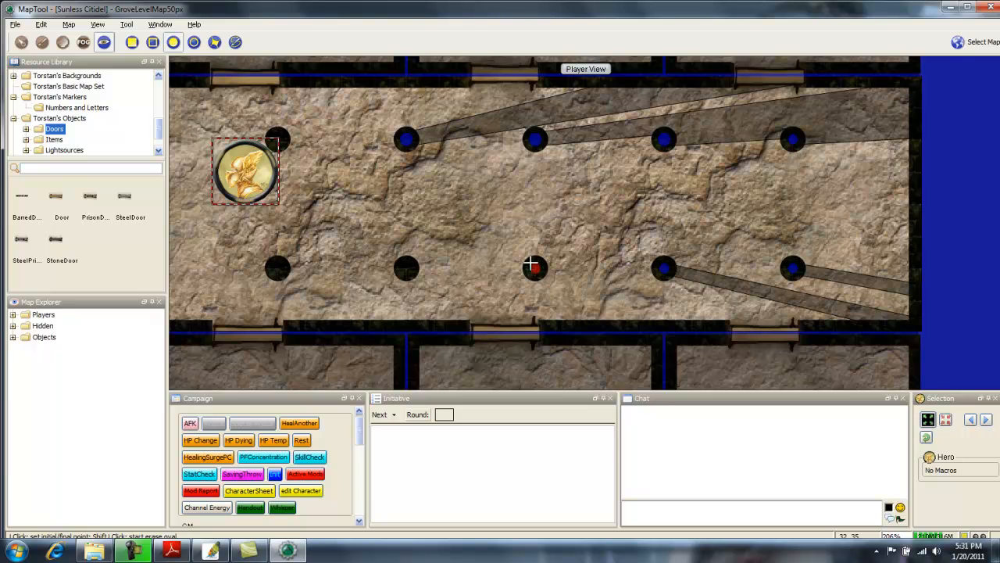
click(530, 267)
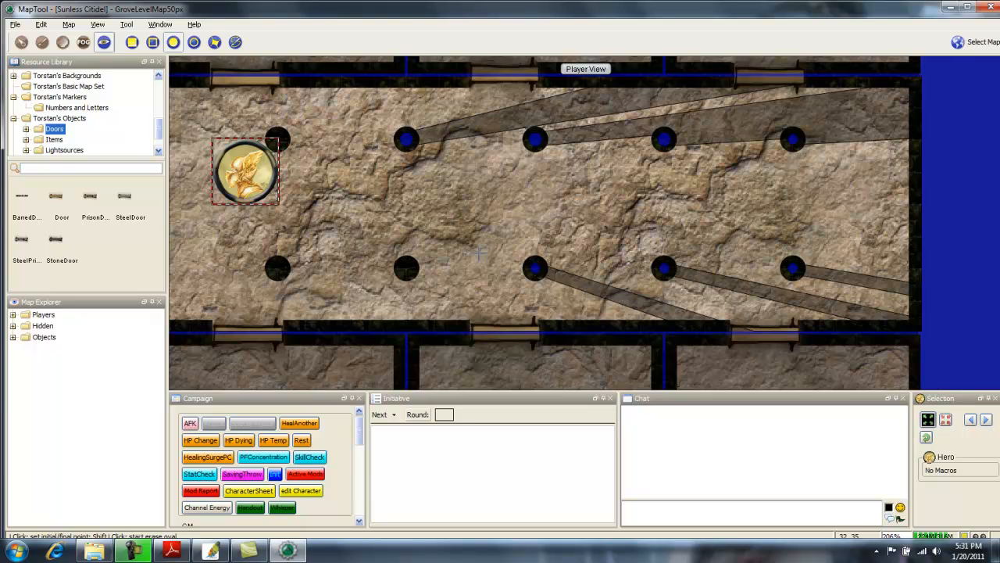
click(542, 270)
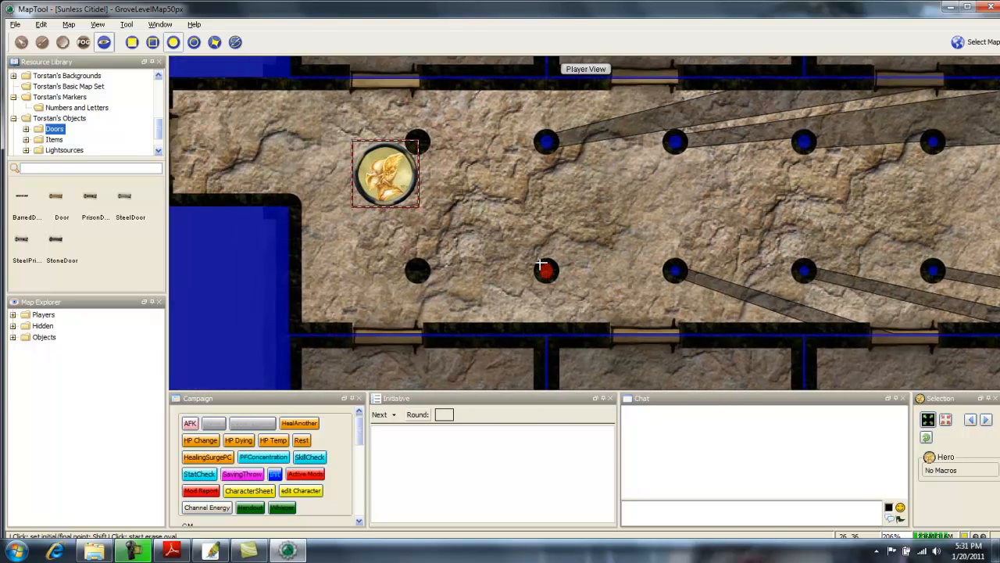
click(541, 268)
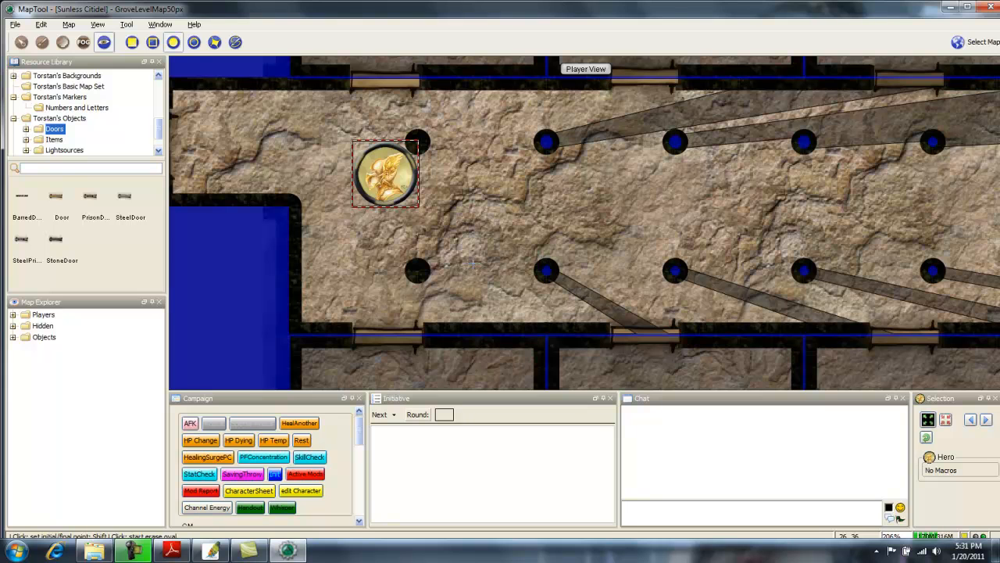
Cover the leftmost pillar of both rows in room 47 with filled vision-blocking ovals.
click(415, 271)
click(413, 269)
click(412, 139)
click(419, 143)
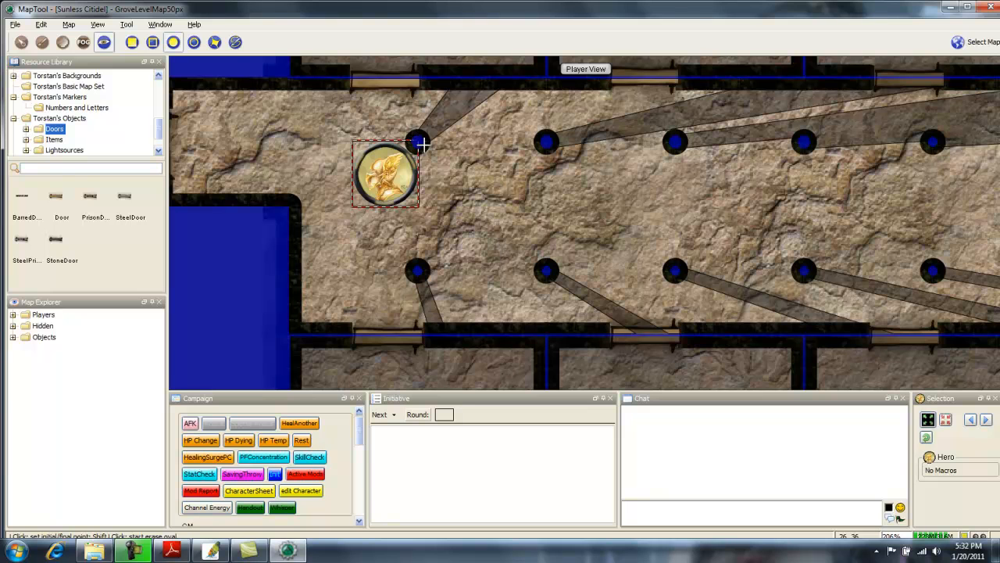
Move the Hero token among the pillars of room 47 to test how they block its line of sight.
click(21, 42)
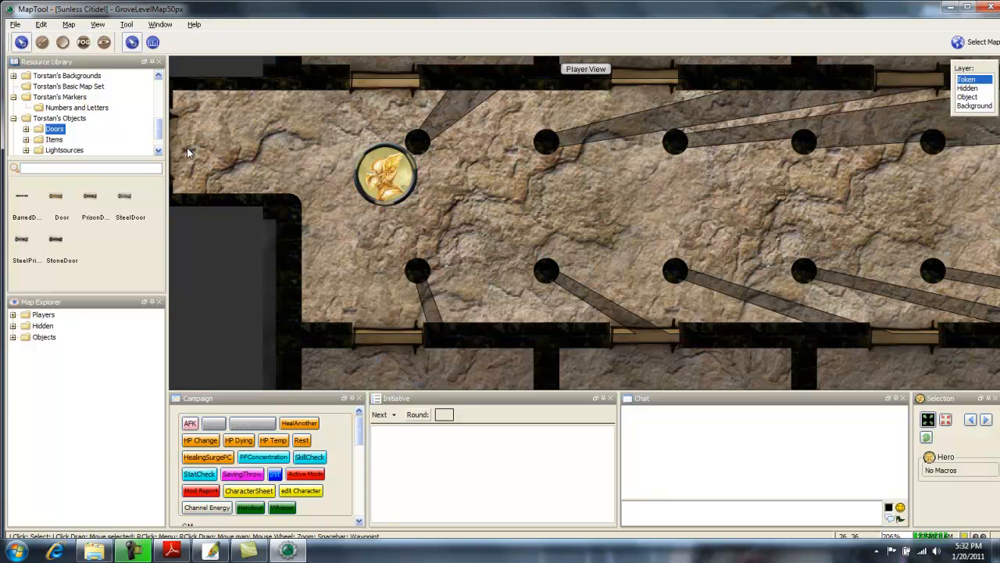
scroll(488, 207, down, 3)
drag(496, 199, 664, 212)
drag(761, 218, 628, 211)
drag(522, 193, 669, 243)
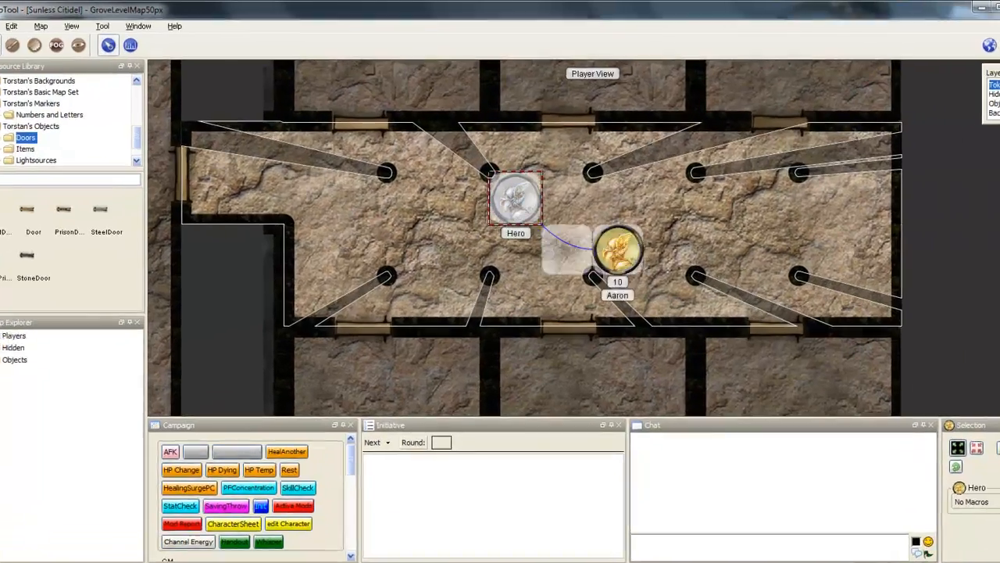
drag(701, 207, 637, 300)
drag(625, 406, 442, 356)
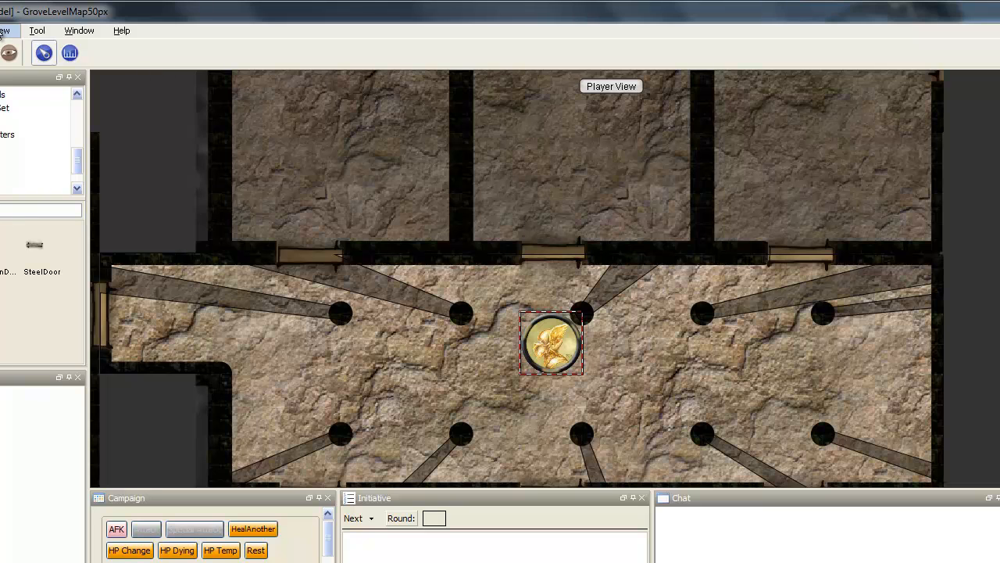
Turn off Show As Player and switch to the Object layer.
click(4, 32)
click(3, 31)
click(4, 31)
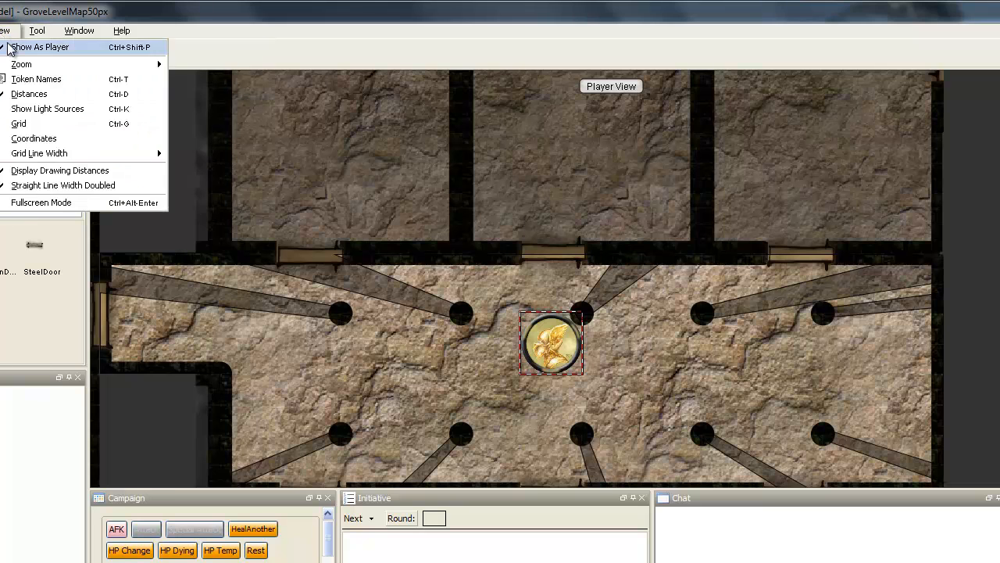
click(24, 47)
click(999, 118)
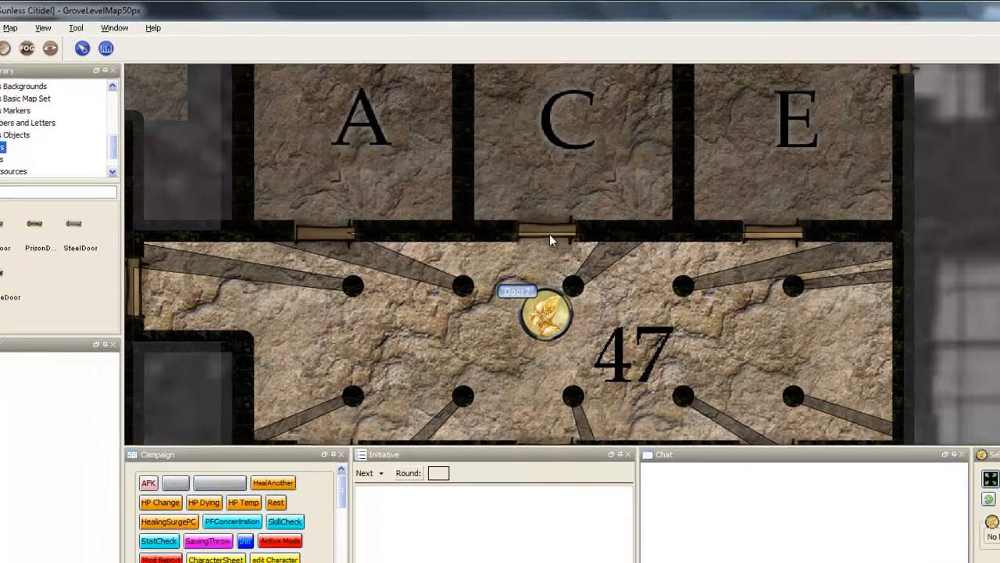
Rotate the door between cell C and room 47 until it stands open inside the cell.
click(550, 234)
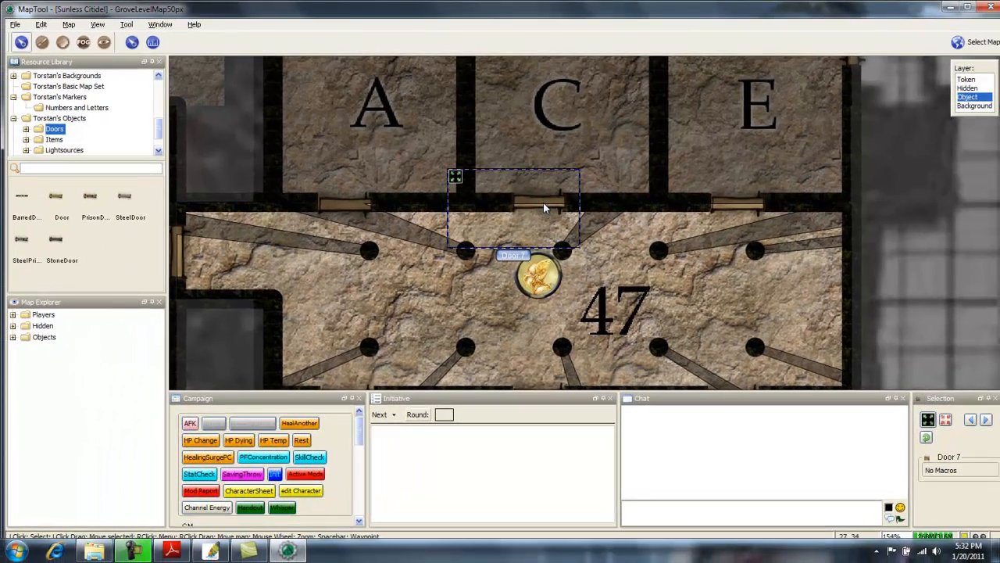
scroll(545, 207, down, 11)
scroll(545, 208, down, 6)
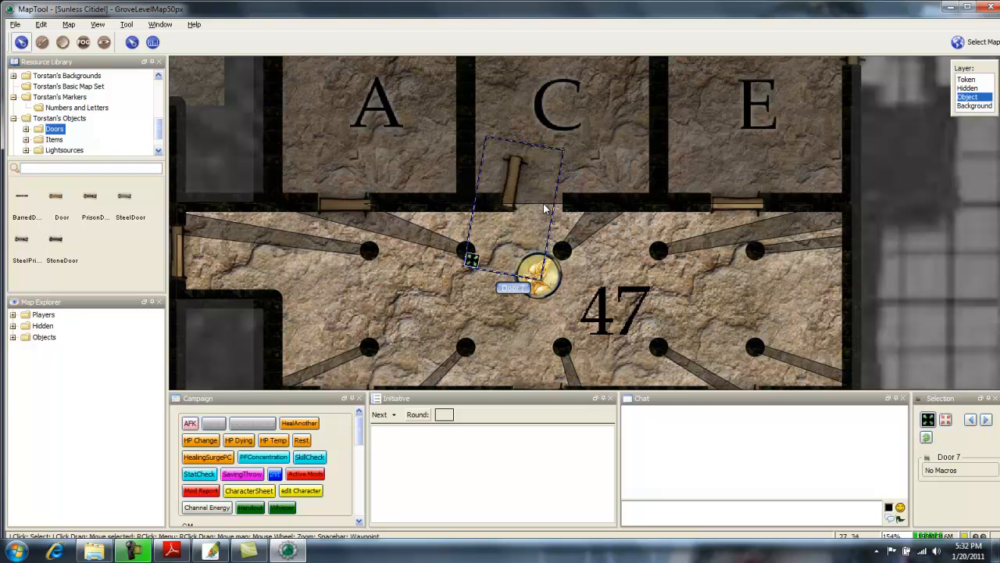
scroll(545, 208, down, 2)
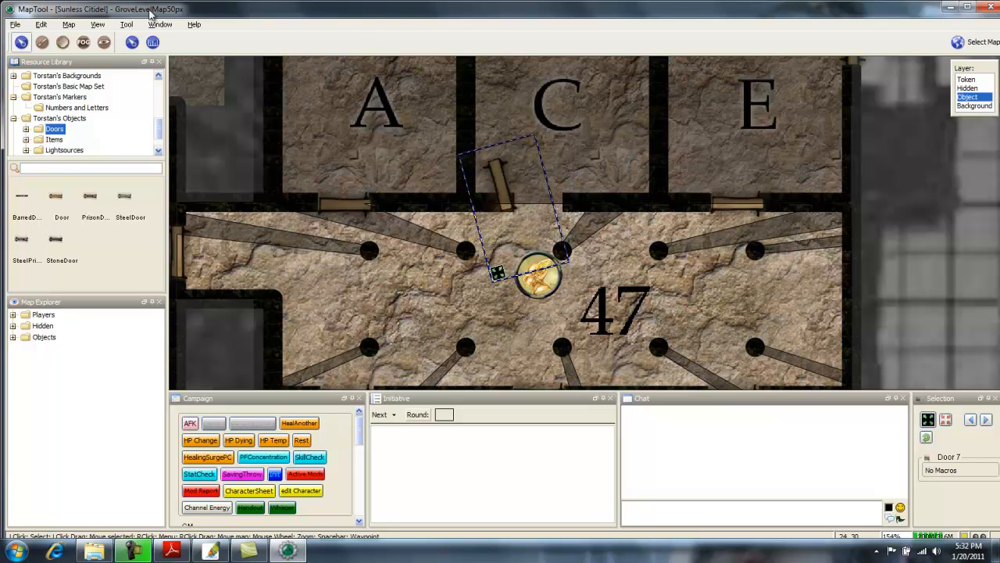
Erase the vision-blocking topology across cell C's open doorway with a rectangle.
click(104, 42)
click(132, 43)
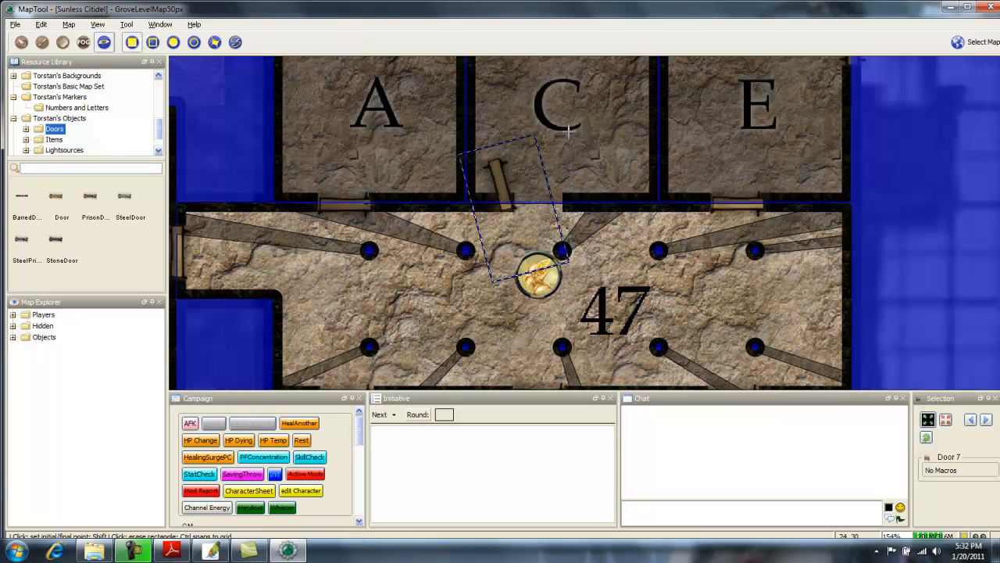
shift+click(563, 181)
shift+click(514, 230)
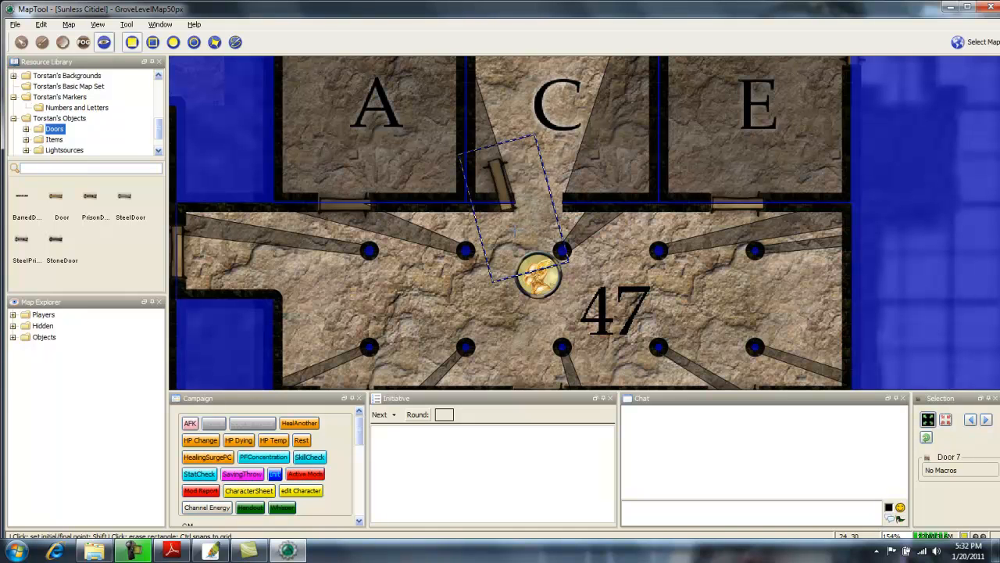
Move the Hero token through the open doorway into cell C and back out into room 47.
click(21, 42)
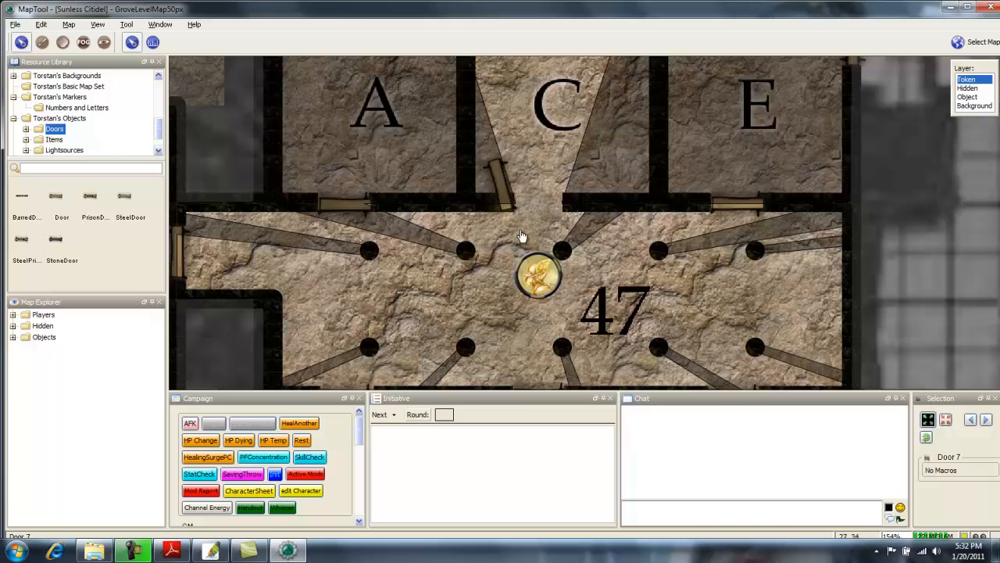
click(537, 283)
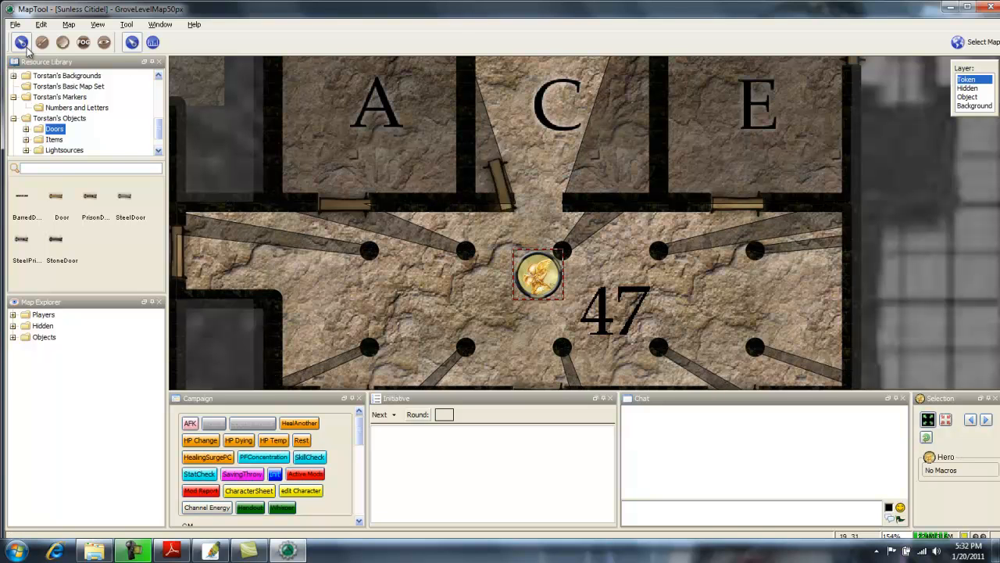
key(Up)
key(Up)
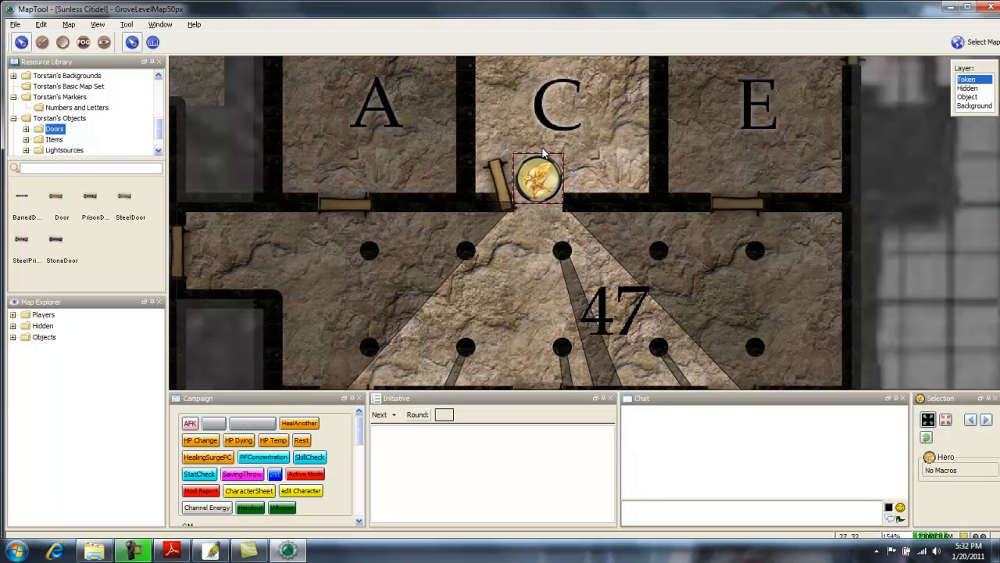
drag(550, 183, 558, 291)
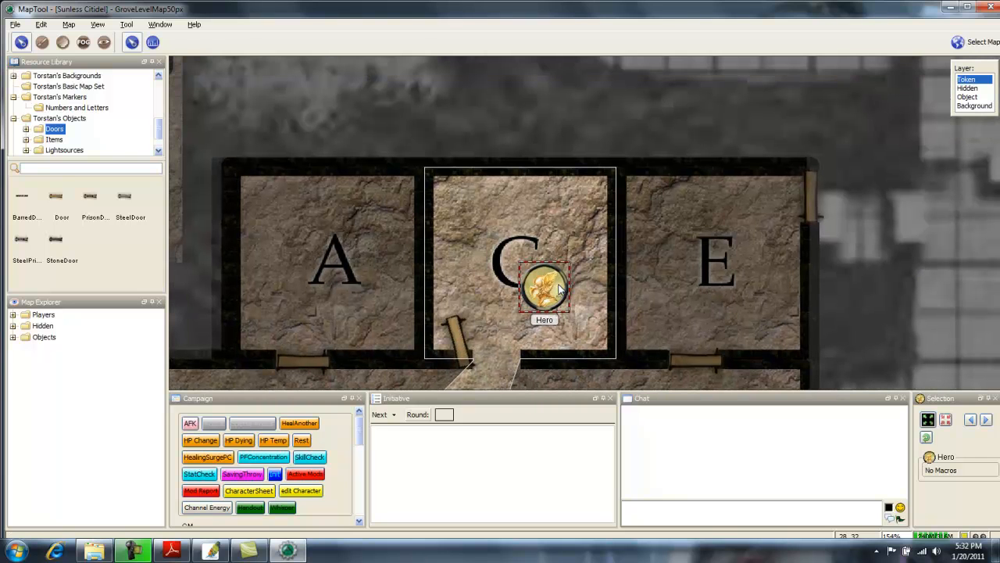
drag(538, 285, 500, 299)
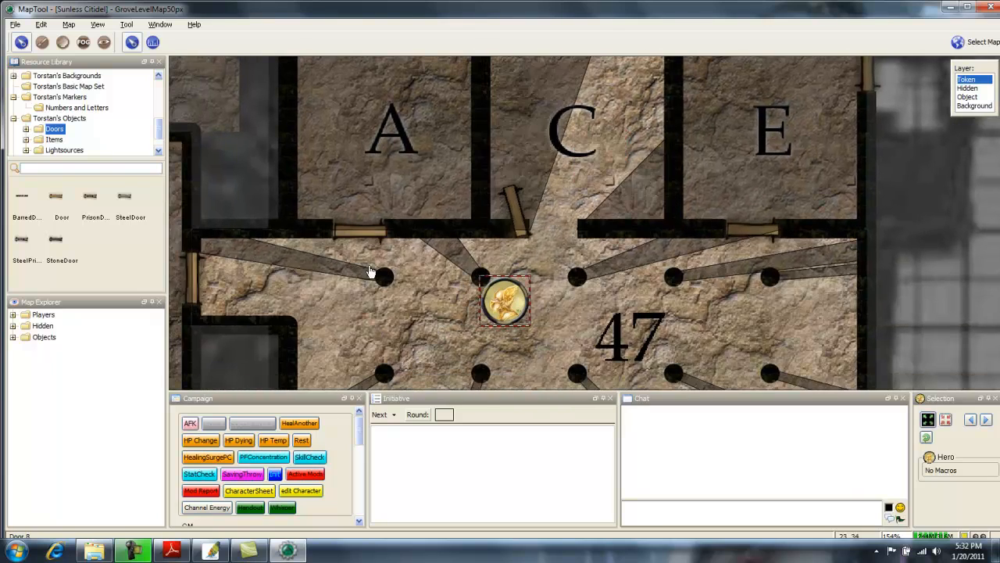
Move the Hero token from room 47 to the lower end of room 43.
drag(370, 271, 611, 196)
scroll(612, 197, down, 3)
drag(718, 217, 324, 132)
drag(300, 100, 297, 302)
drag(288, 342, 325, 186)
drag(320, 96, 353, 188)
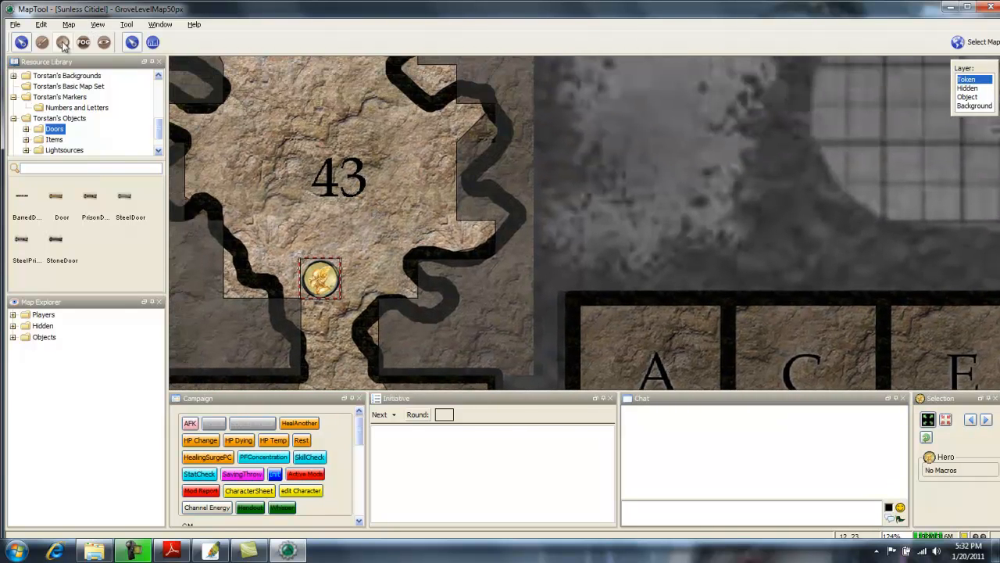
Cover all of room 43, down to the large room below, with a filled vision-blocking rectangle.
click(104, 42)
drag(278, 175, 330, 239)
scroll(335, 153, down, 4)
scroll(368, 174, down, 3)
scroll(368, 175, down, 1)
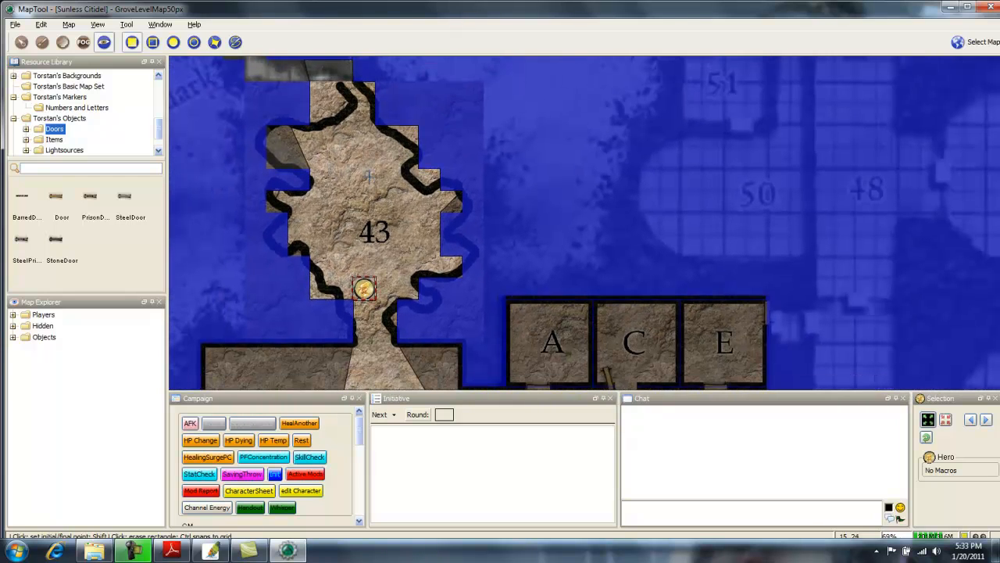
scroll(350, 112, down, 2)
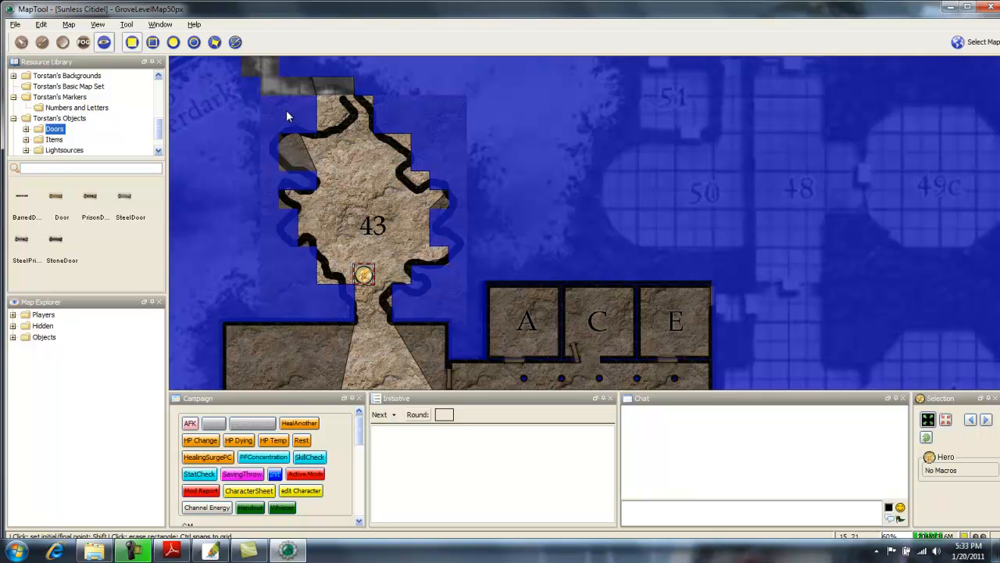
click(261, 96)
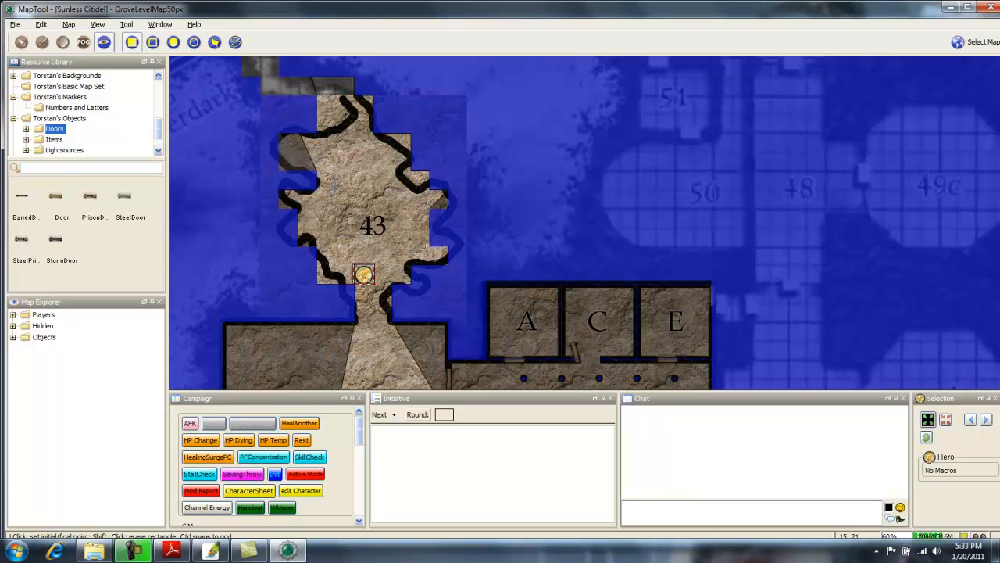
click(461, 319)
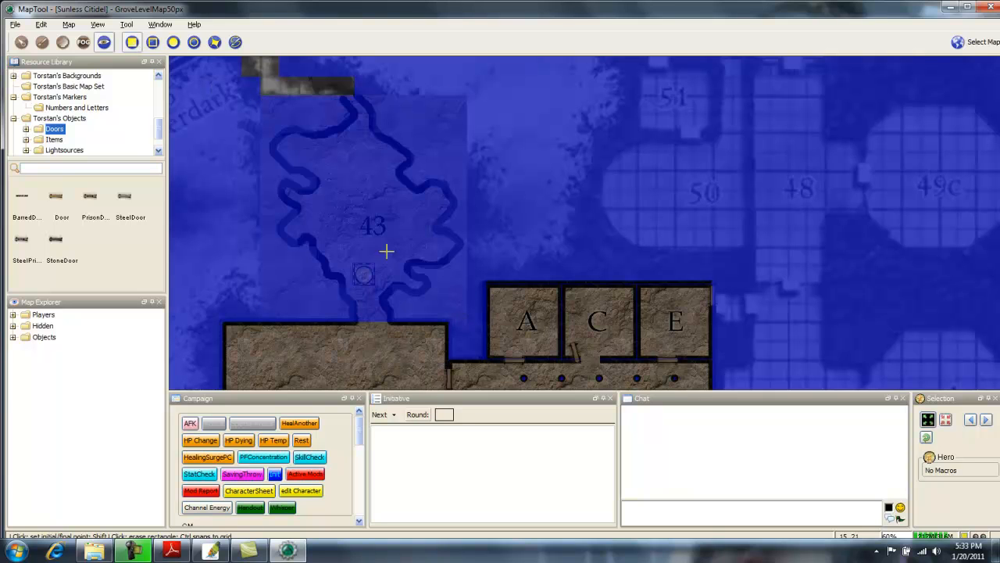
Try to clear the lower part of room 43 with a polygon traced along the inside of its cave walls.
click(215, 44)
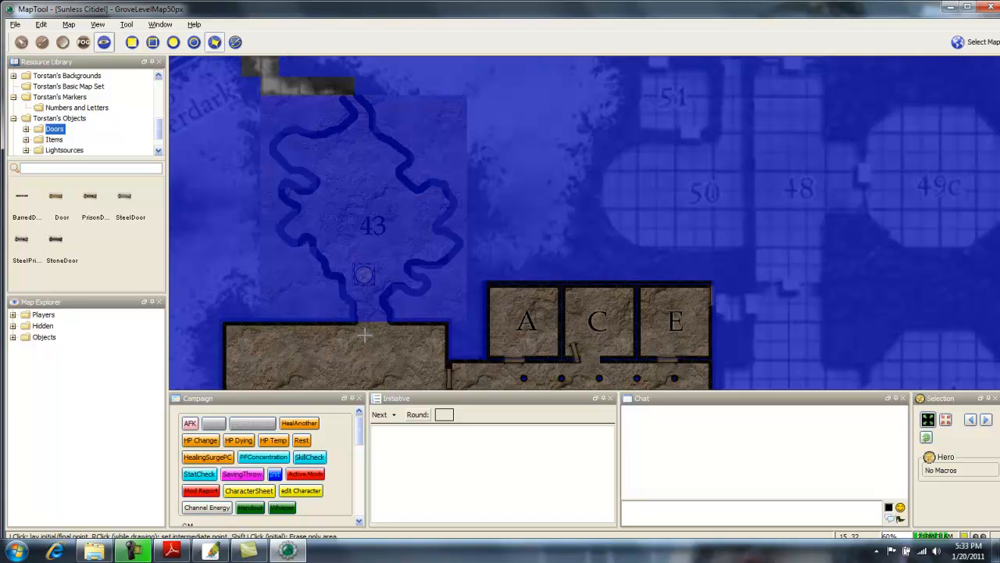
scroll(354, 320, up, 4)
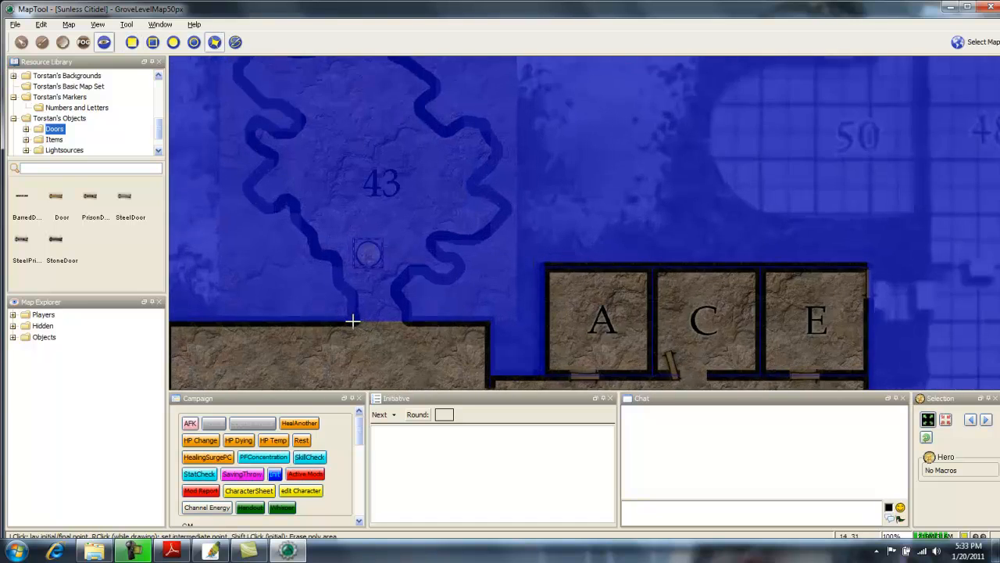
click(354, 319)
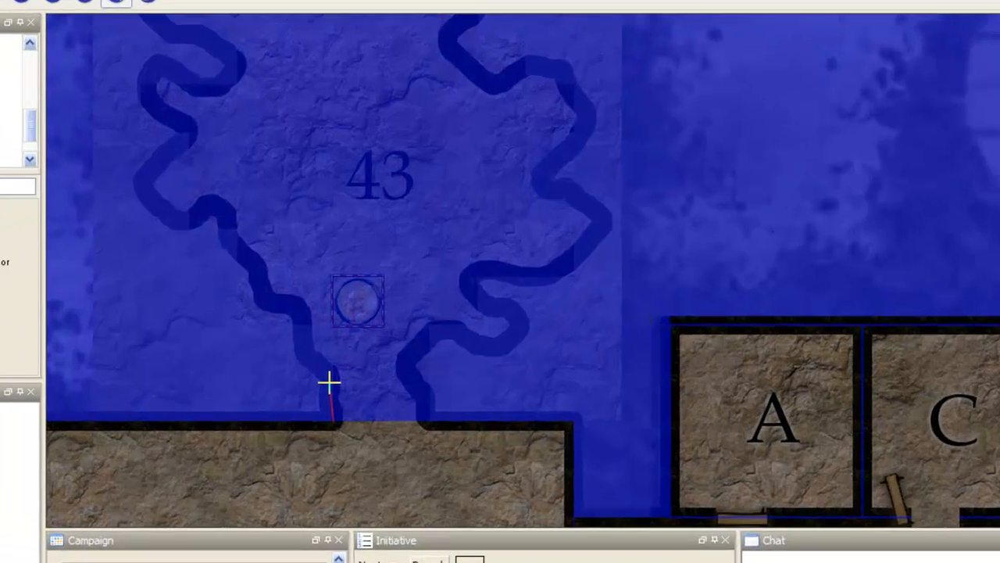
click(322, 400)
click(301, 375)
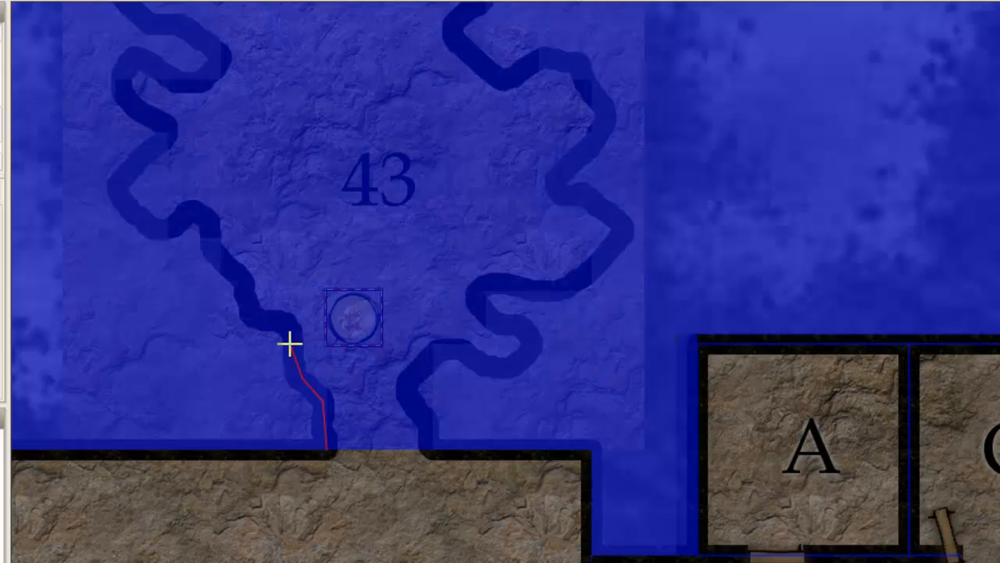
click(281, 325)
click(254, 318)
click(211, 228)
click(201, 213)
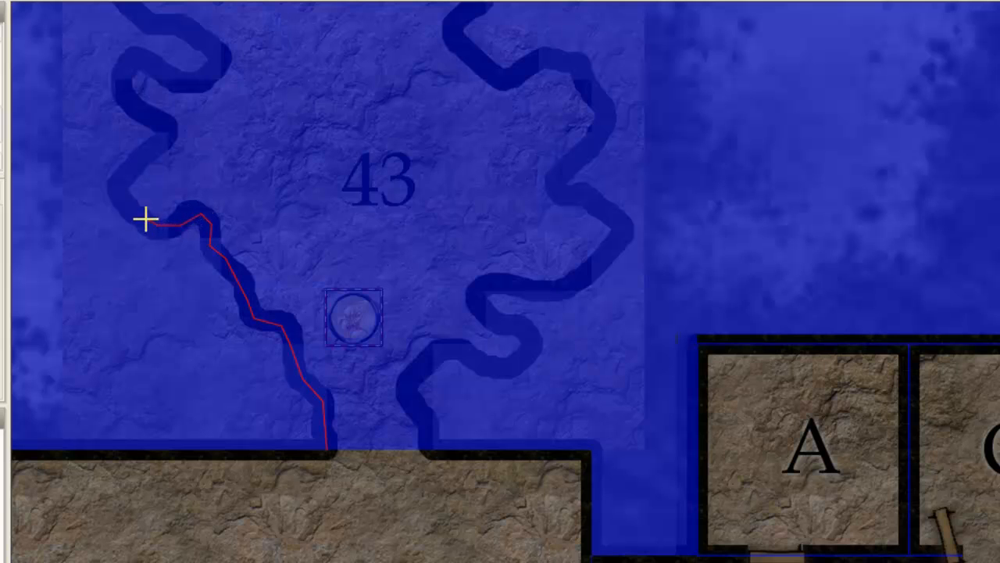
click(118, 200)
click(124, 163)
click(169, 126)
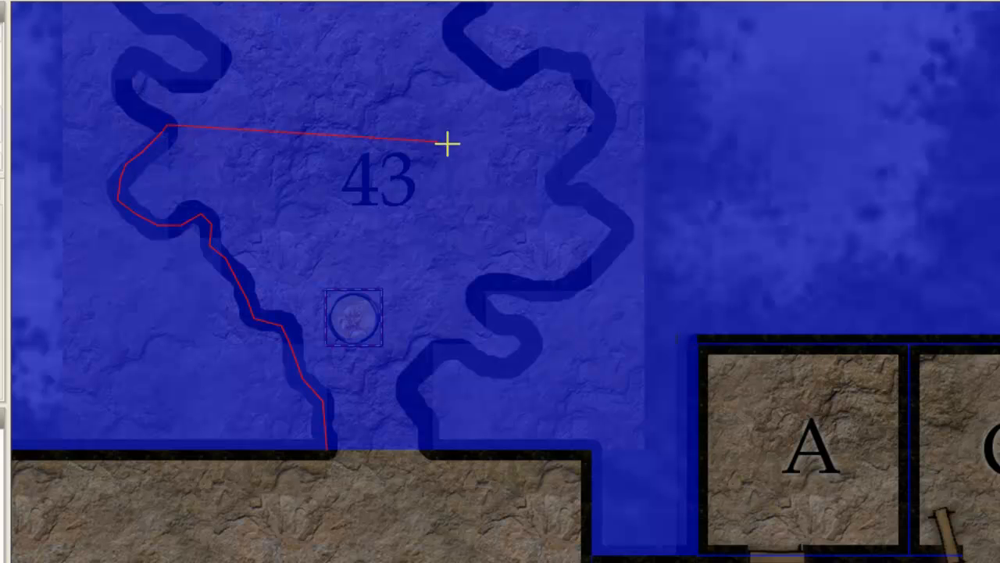
click(576, 155)
click(559, 180)
click(567, 193)
click(592, 200)
mouse_move(618, 231)
mouse_down()
mouse_move(576, 281)
mouse_move(482, 292)
mouse_move(487, 315)
mouse_move(538, 343)
mouse_move(516, 366)
mouse_move(448, 356)
mouse_move(413, 381)
mouse_move(432, 470)
mouse_up()
drag(360, 534, 329, 513)
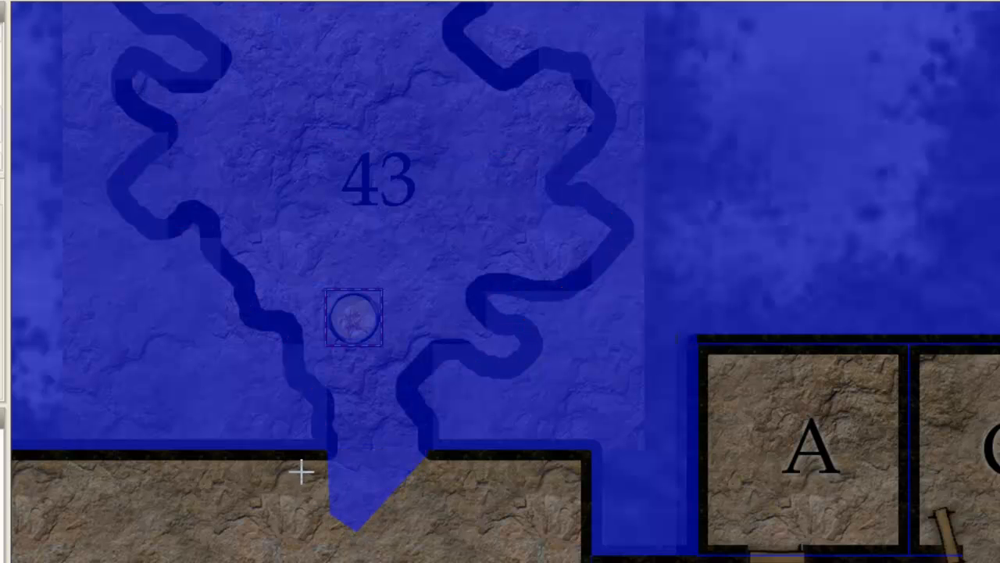
Erase the stray vision-blocking wedge below room 43's entrance in room 42 with a polygon.
click(328, 452)
click(441, 458)
click(331, 449)
click(486, 451)
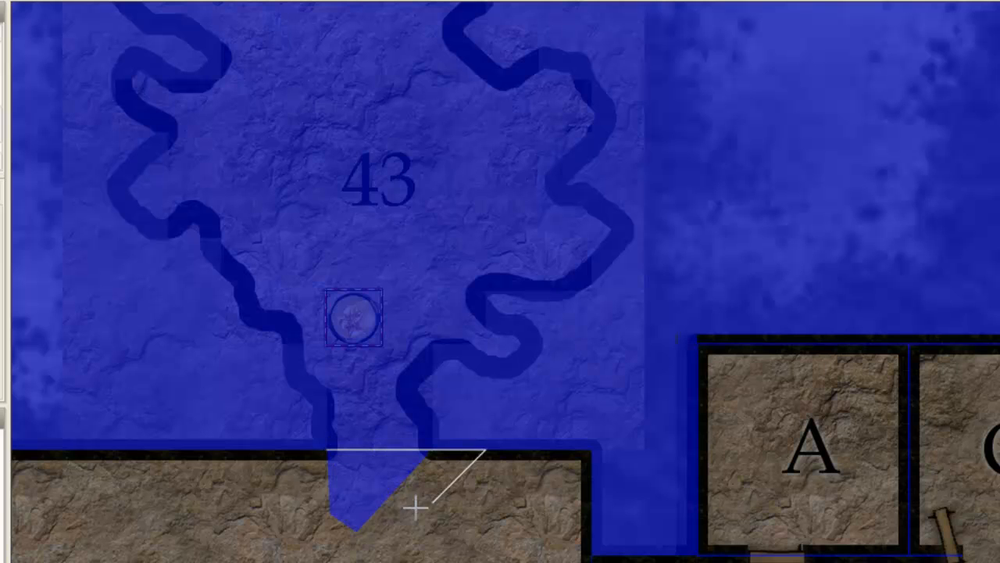
click(381, 551)
double_click(297, 472)
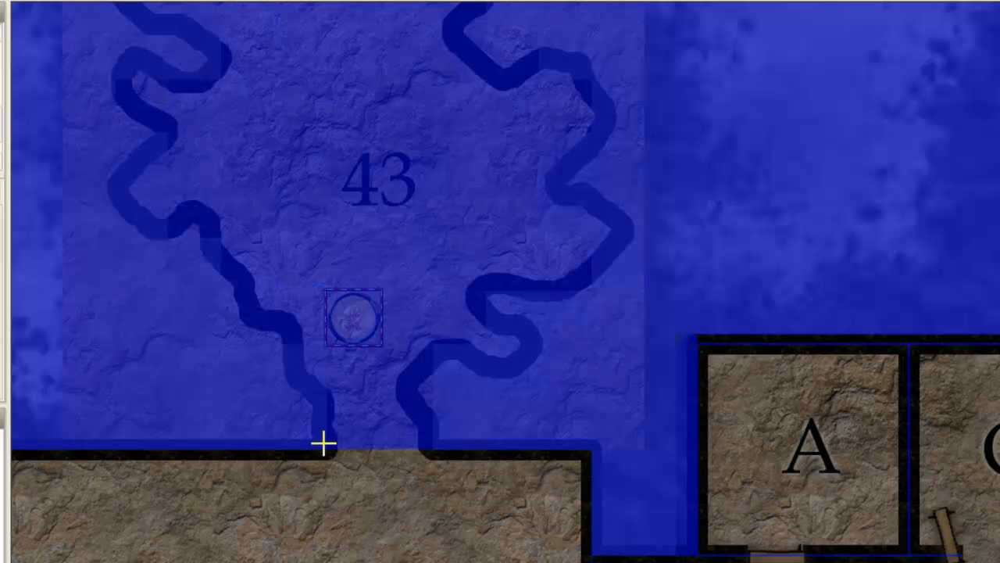
Erase the vision-blocking topology from the lower part of room 43 with a polygon following both cave walls down to room 42's entrance.
click(327, 451)
right_click(302, 382)
right_click(293, 363)
right_click(286, 324)
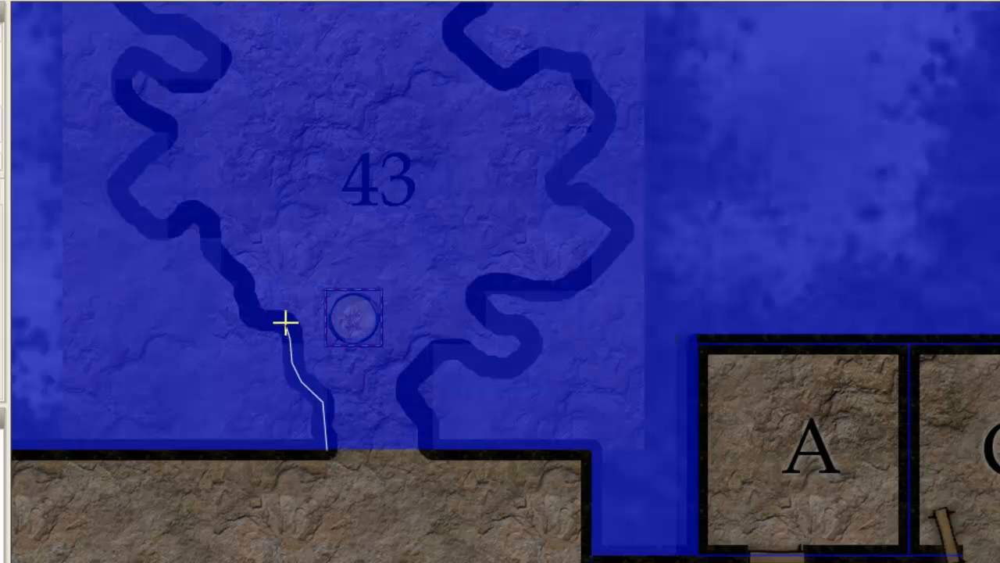
right_click(256, 316)
right_click(245, 303)
right_click(243, 290)
right_click(226, 271)
right_click(221, 258)
right_click(220, 243)
right_click(207, 218)
right_click(591, 193)
right_click(616, 227)
right_click(569, 288)
right_click(540, 292)
right_click(501, 283)
right_click(476, 295)
right_click(490, 318)
right_click(504, 326)
right_click(522, 329)
right_click(525, 344)
right_click(520, 358)
right_click(473, 362)
right_click(456, 351)
right_click(444, 352)
right_click(425, 372)
right_click(409, 400)
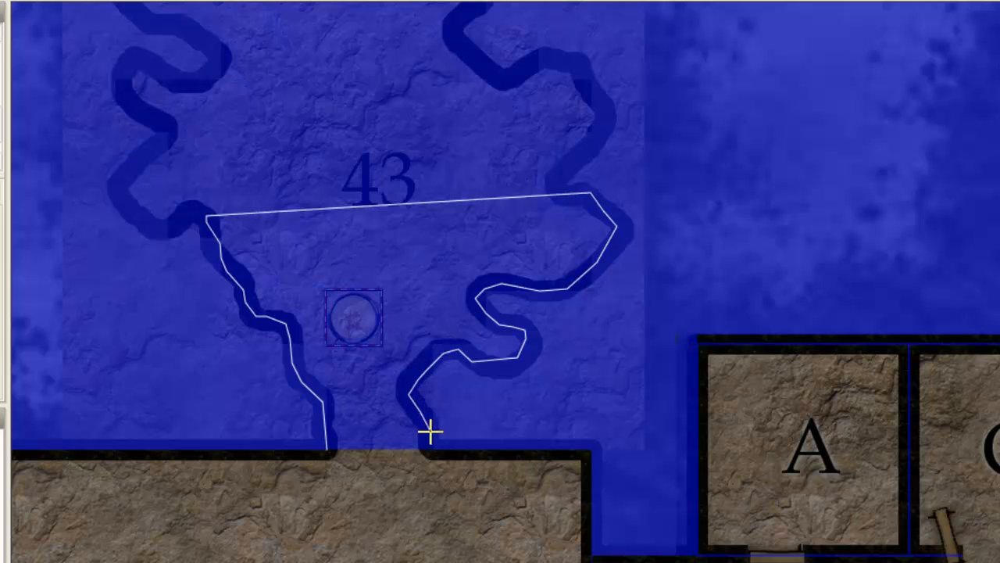
right_click(430, 433)
right_click(431, 458)
click(353, 506)
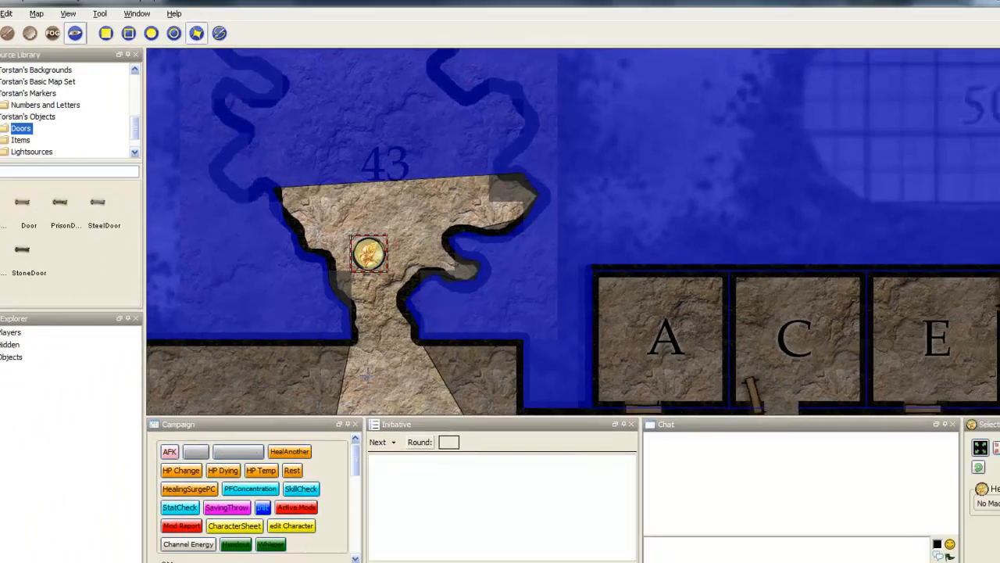
Switch to the FortressLevelBackground map and return to the token interaction tool.
drag(457, 138, 538, 197)
scroll(509, 228, down, 5)
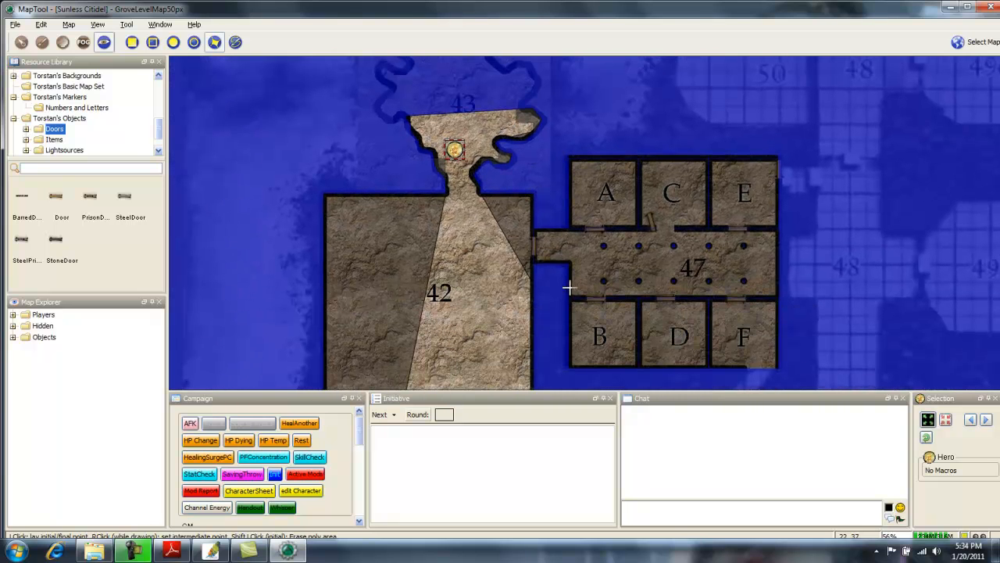
drag(528, 277, 516, 246)
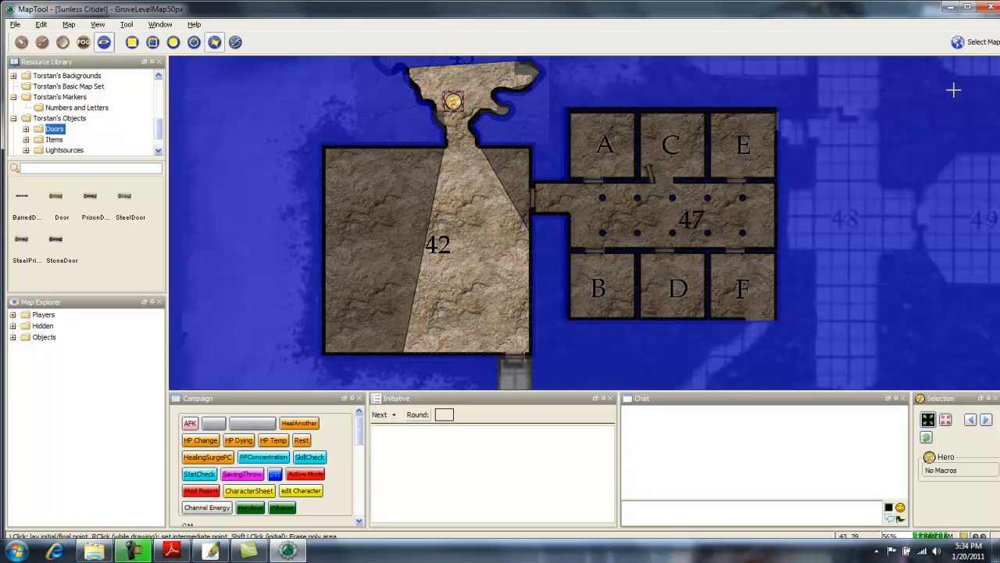
click(976, 42)
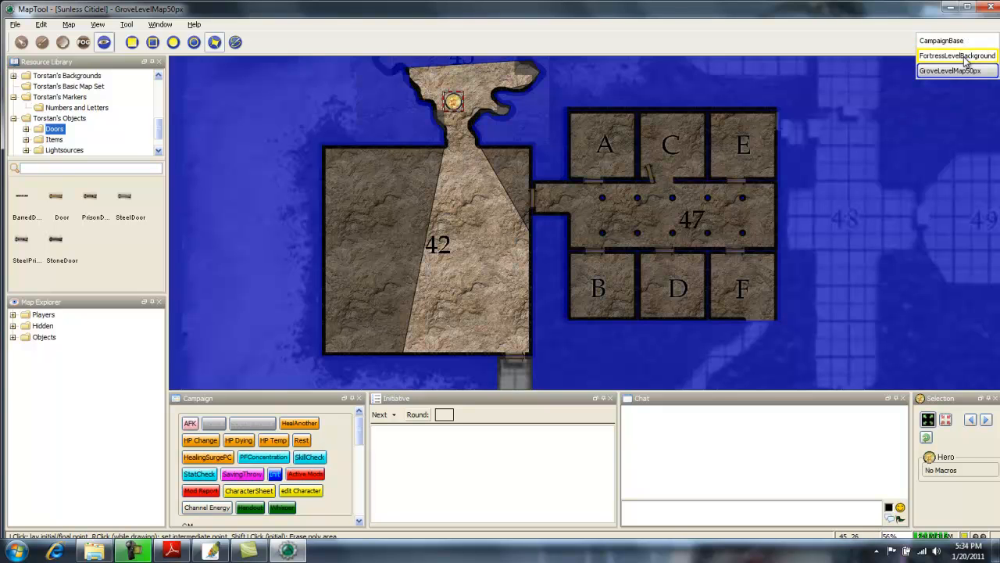
click(957, 56)
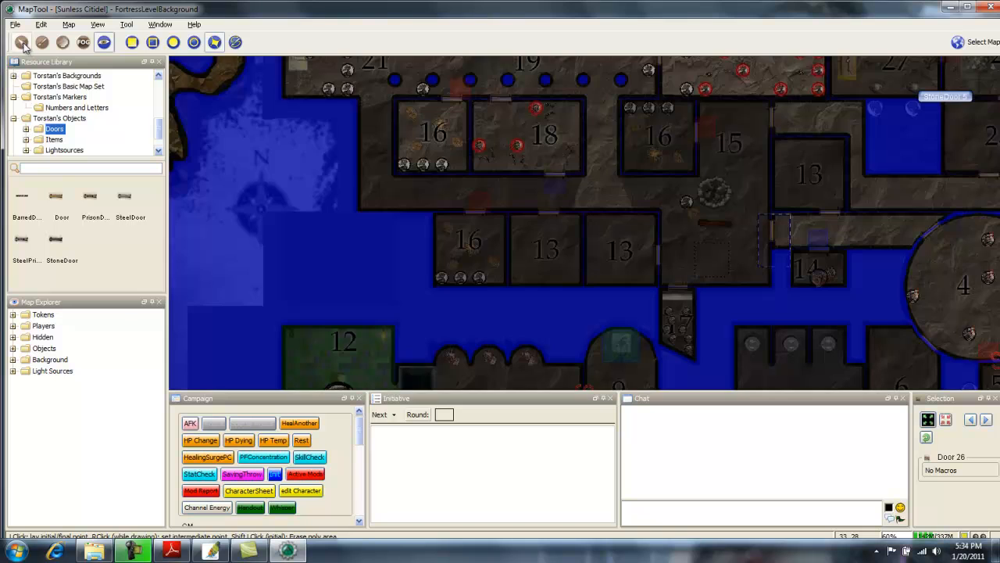
click(22, 43)
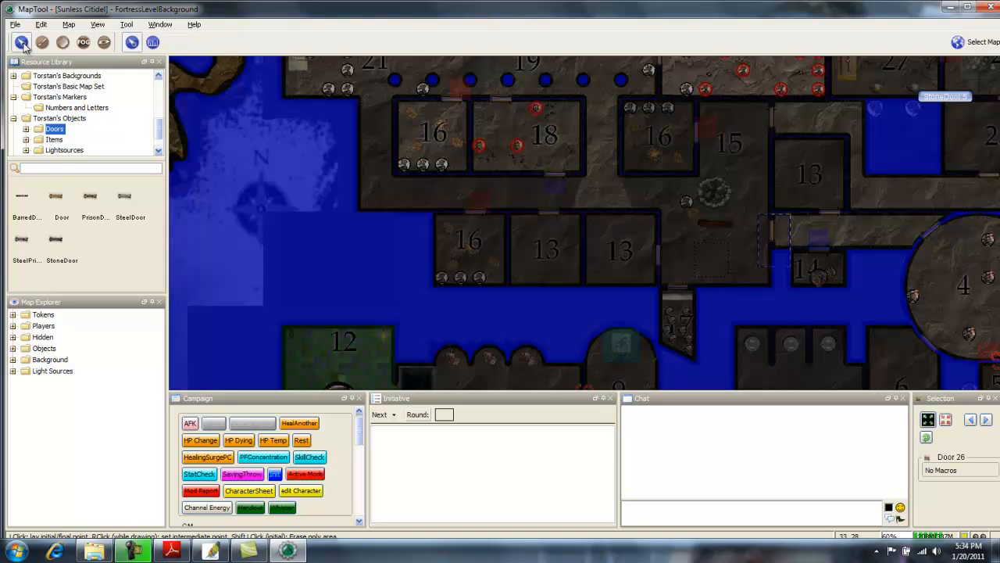
Move the Hero token on the fortress map to the first upper pillar between rooms 21 and 19.
drag(565, 233, 529, 355)
drag(652, 309, 513, 192)
drag(546, 272, 577, 346)
drag(495, 162, 642, 234)
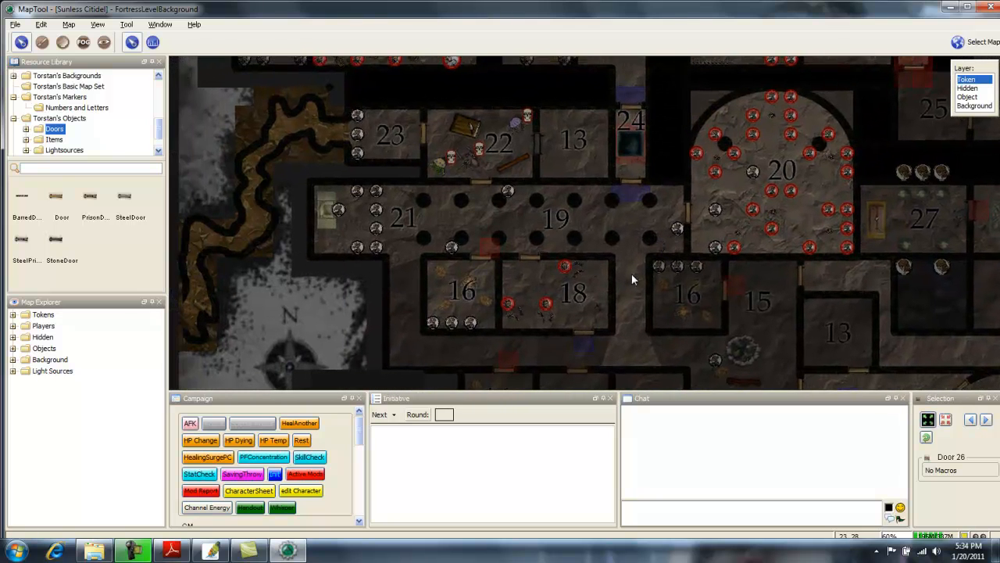
scroll(618, 242, down, 1)
scroll(789, 293, down, 5)
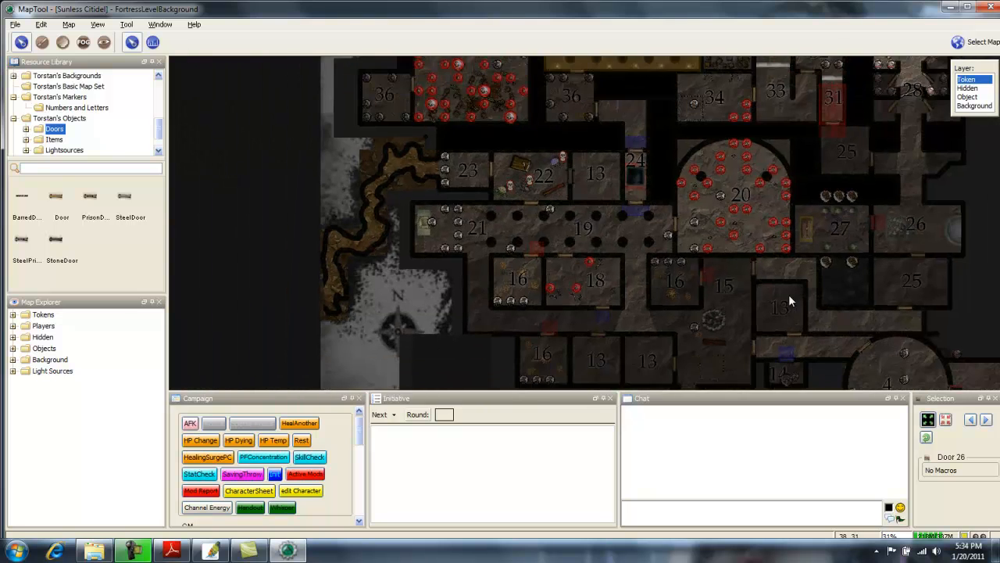
drag(789, 295, 557, 246)
drag(750, 131, 315, 181)
scroll(315, 179, up, 7)
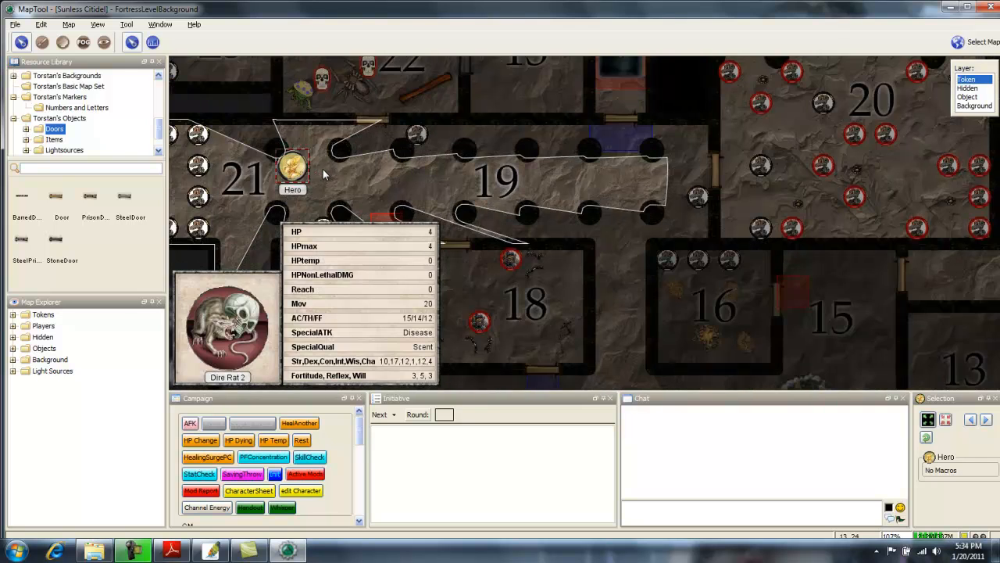
scroll(516, 218, up, 2)
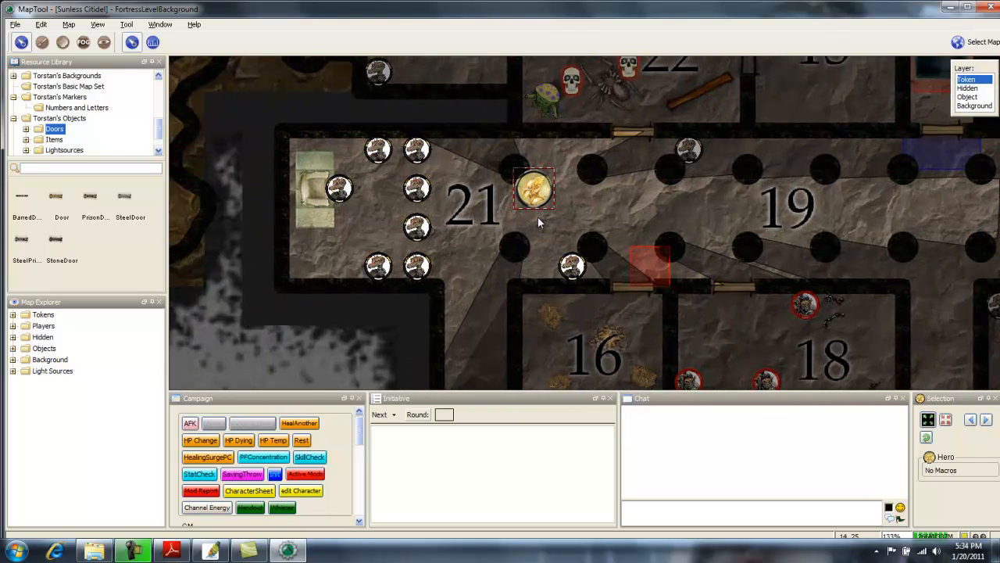
Test vision around the pillars by moving the Hero token past them to the lower pillar near room 16's door.
mouse_move(530, 189)
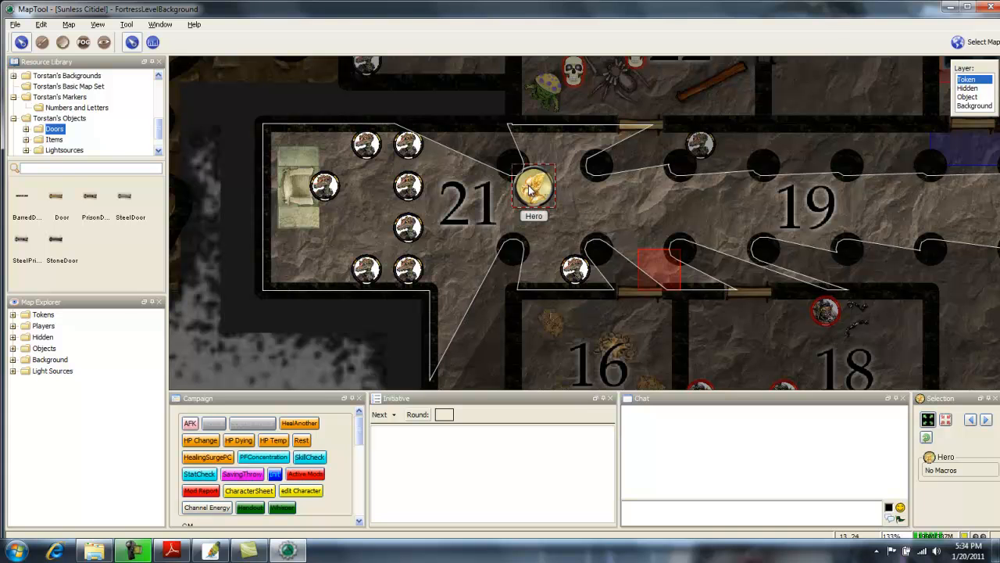
drag(598, 204, 585, 196)
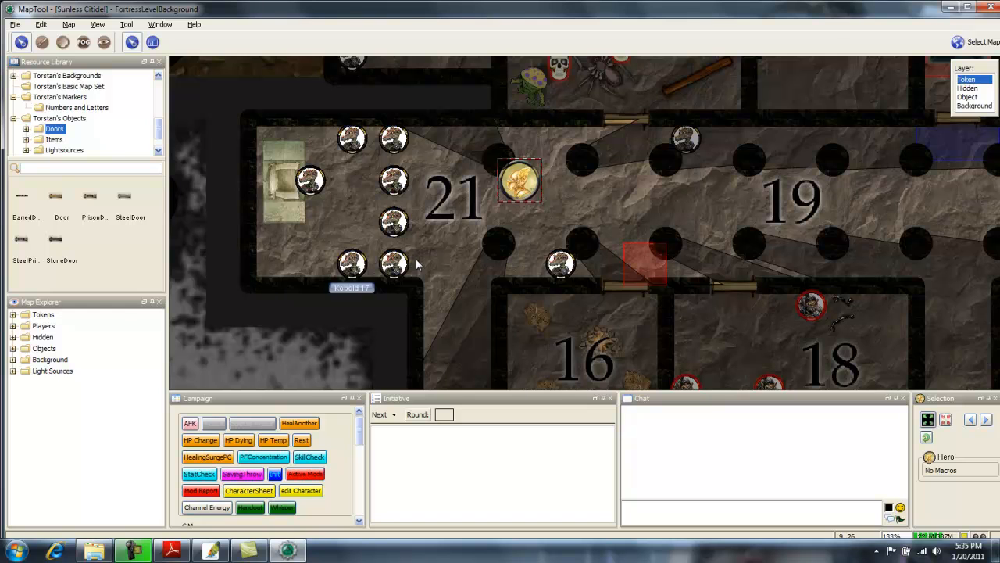
mouse_move(526, 184)
mouse_move(526, 183)
mouse_down()
mouse_move(533, 210)
mouse_move(509, 193)
mouse_up()
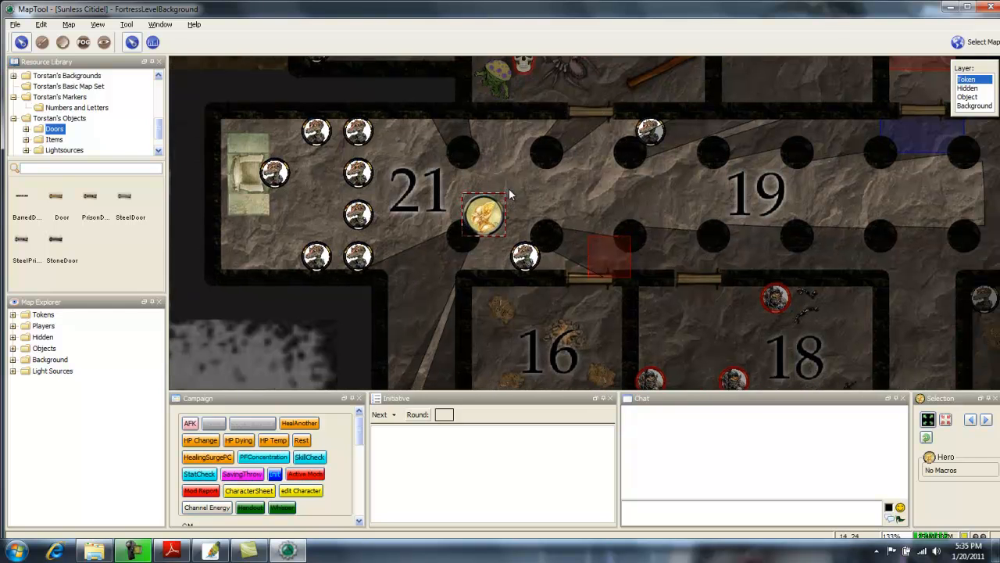
drag(464, 217, 530, 203)
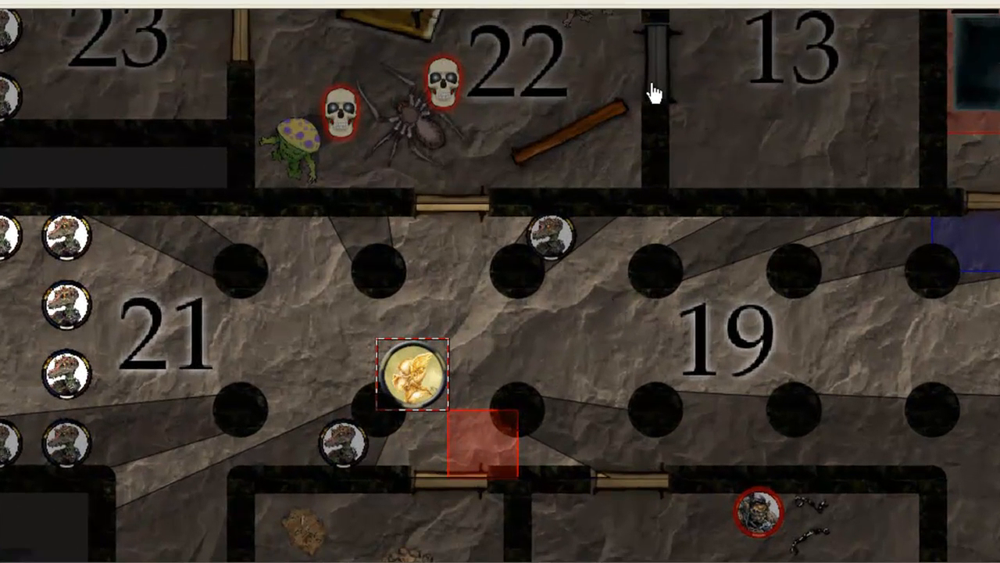
View the notes of the stone door between rooms 22 and 13, including its GM Notes text in the token editor.
click(655, 93)
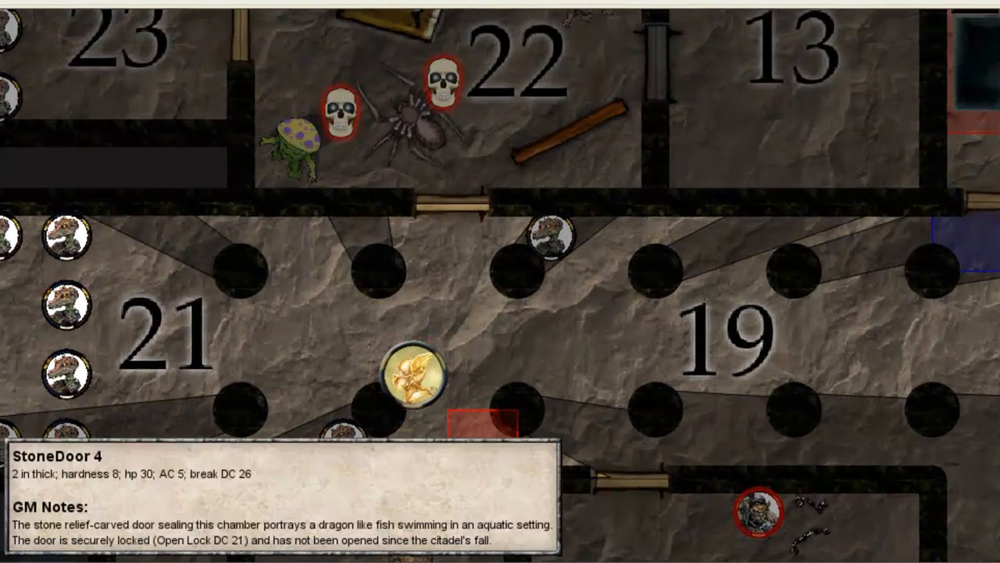
mouse_move(695, 111)
double_click(655, 78)
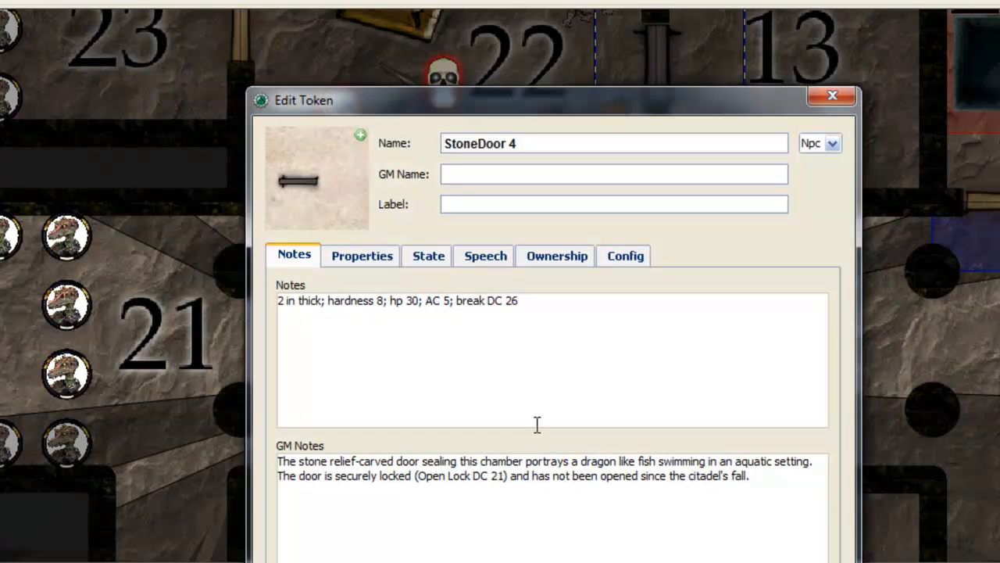
drag(788, 484, 206, 453)
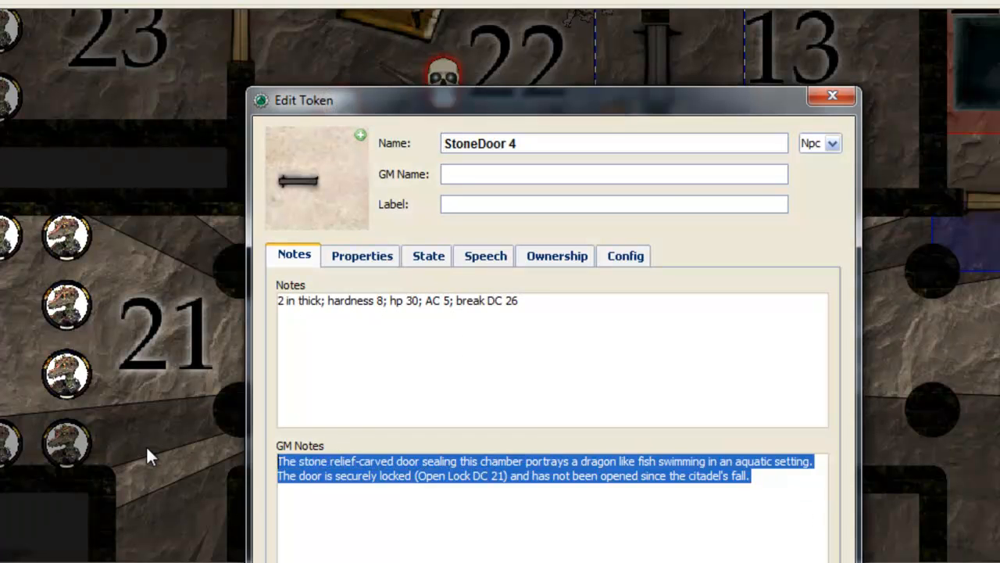
key(ctrl+x)
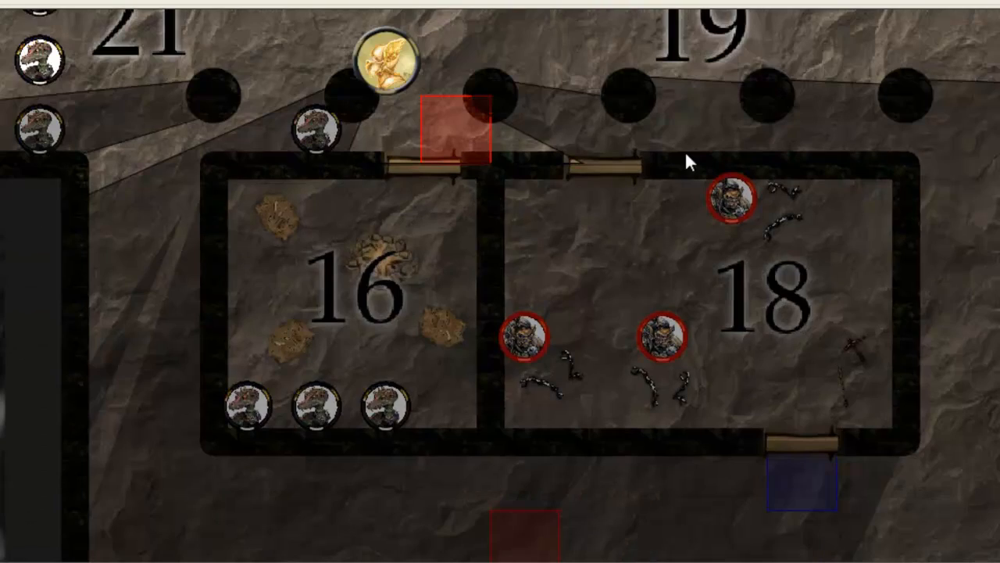
Select the Kobold 16 token in room 21 and look over the monsters in rooms 21, 16 and 18.
scroll(805, 328, down, 3)
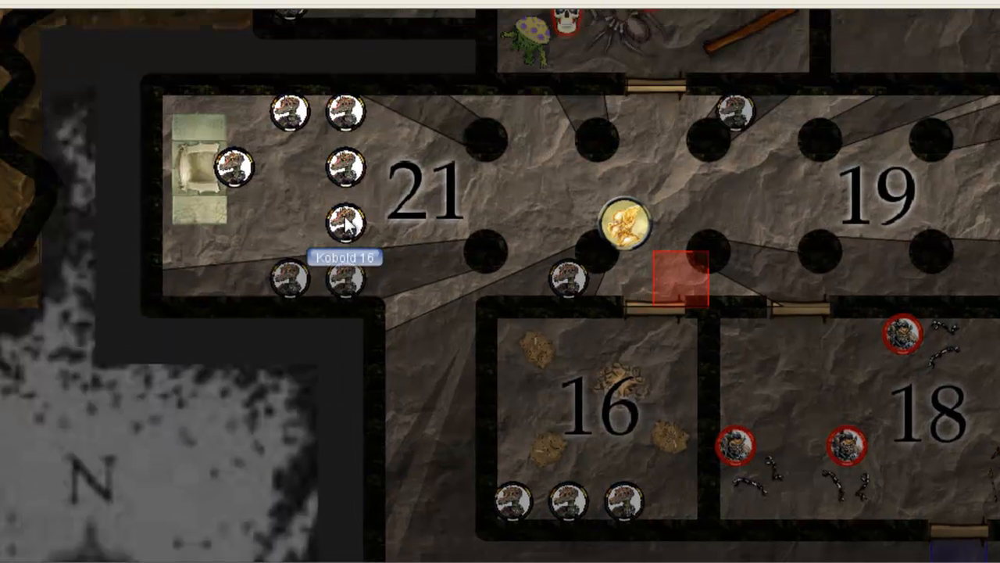
click(346, 224)
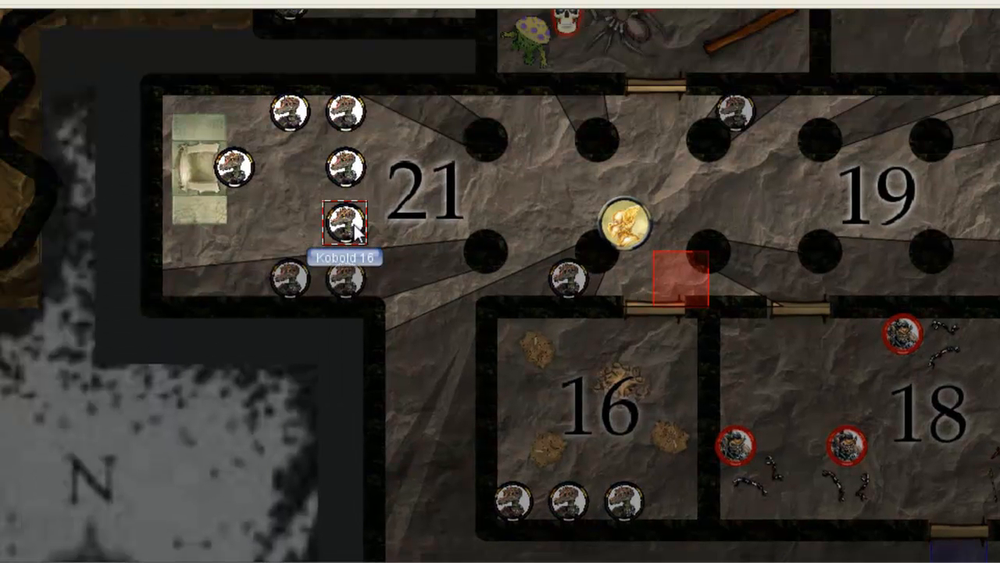
drag(658, 329, 555, 174)
drag(889, 354, 715, 154)
drag(960, 426, 914, 391)
drag(534, 143, 748, 439)
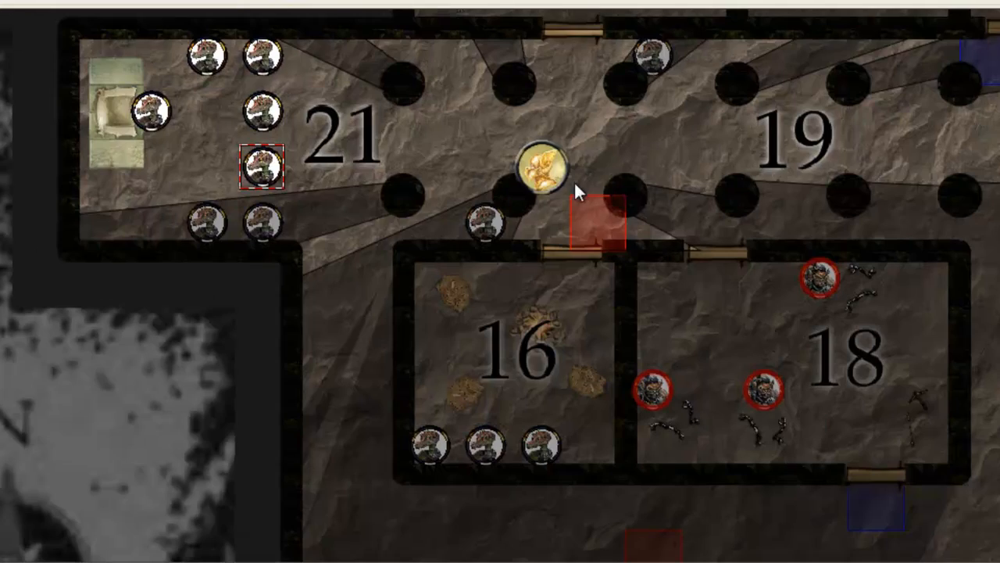
Move the Hero token to the corridor below room 18, beside the blue square at its lower door.
drag(543, 168, 932, 502)
drag(874, 452, 873, 454)
drag(905, 379, 859, 247)
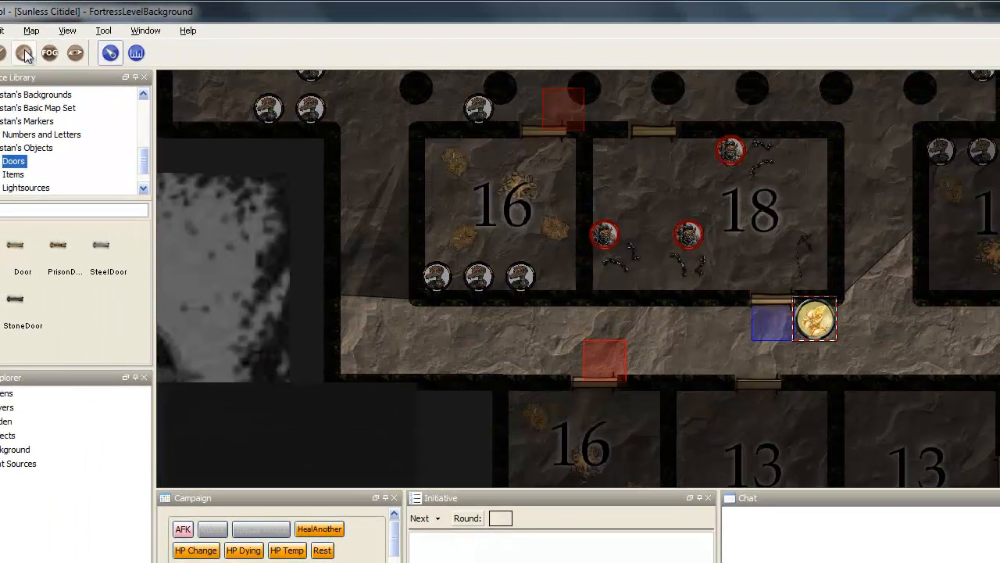
Turn on player view to examine what players see around the Hero token and the door below room 18.
drag(686, 341, 684, 323)
click(67, 31)
click(101, 43)
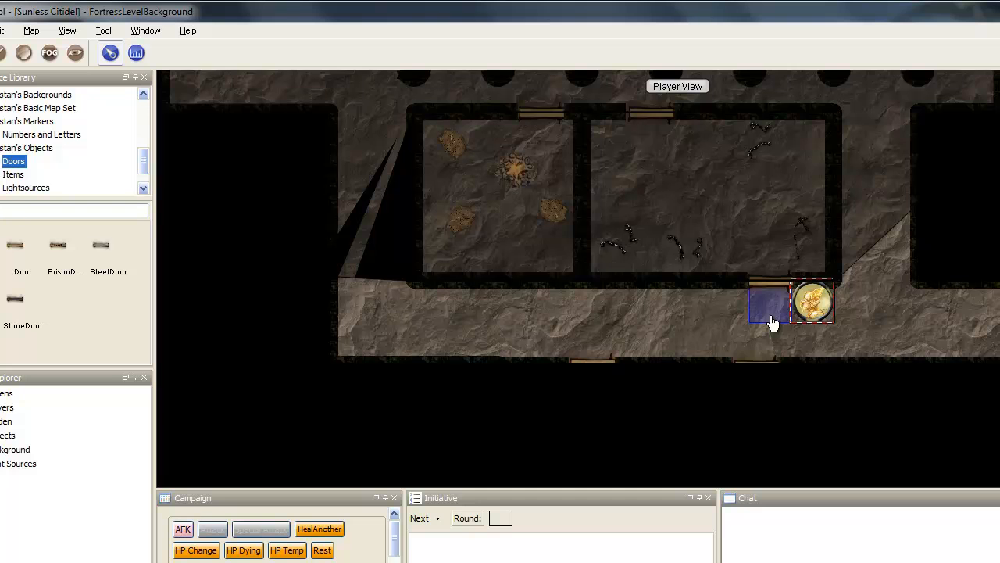
drag(860, 349, 774, 339)
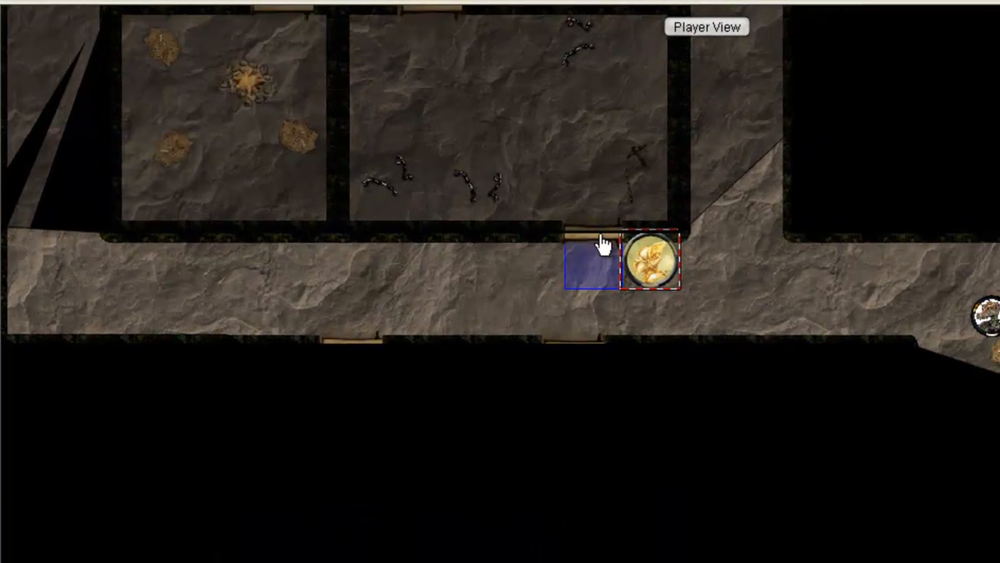
Try to erase the blue square below room 18's lower door with a radius template on the Background and Object layers.
click(601, 245)
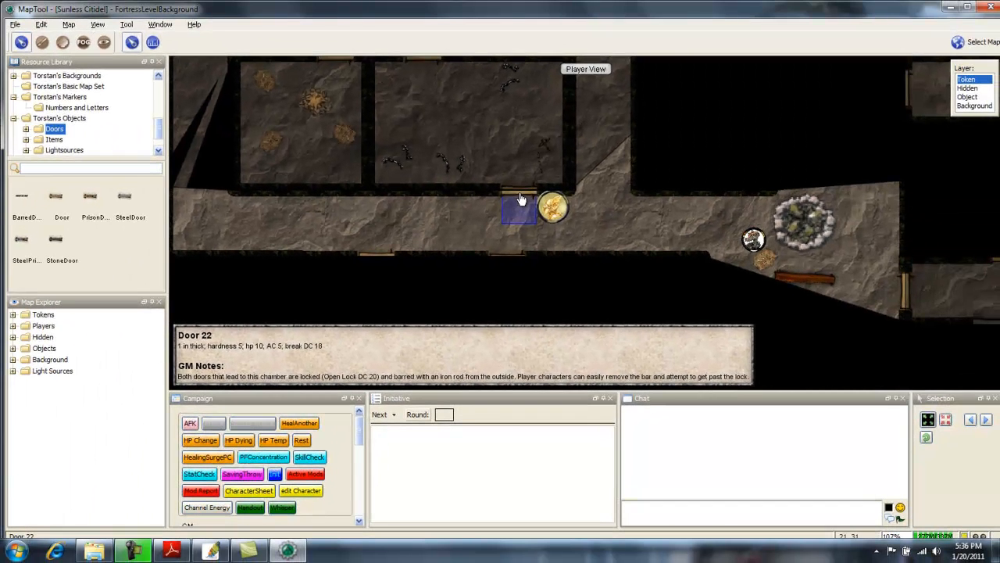
click(62, 42)
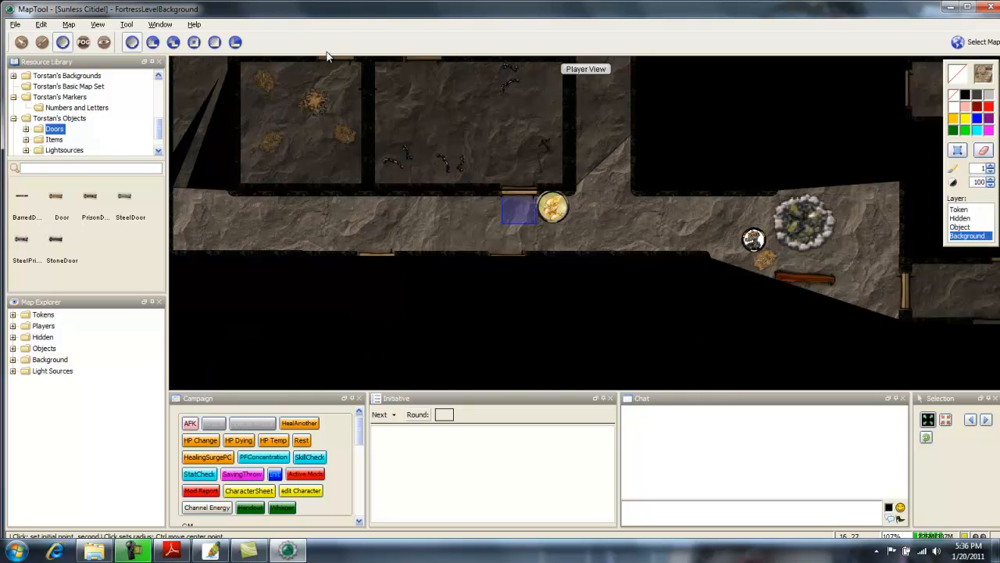
click(500, 192)
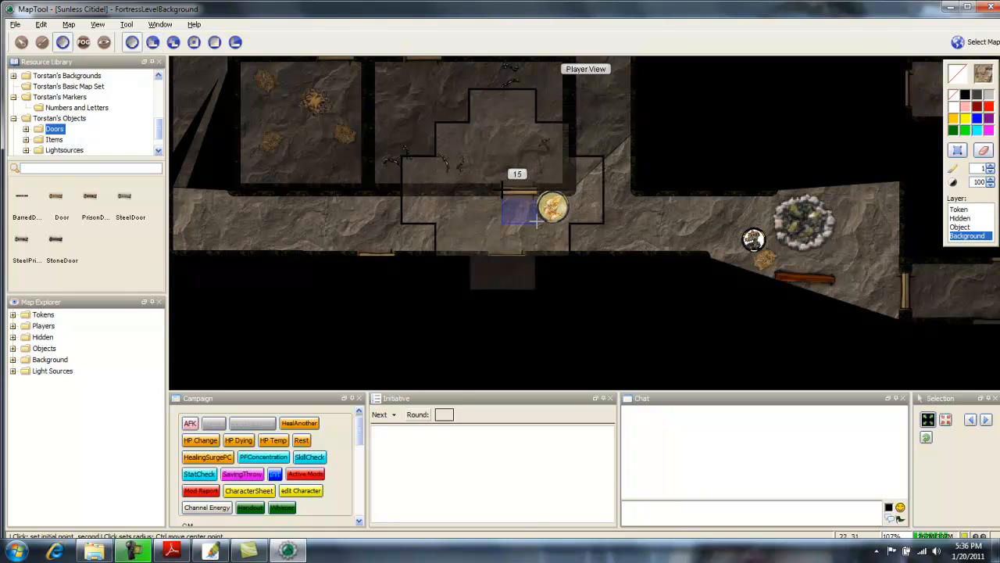
click(961, 227)
click(498, 192)
click(594, 187)
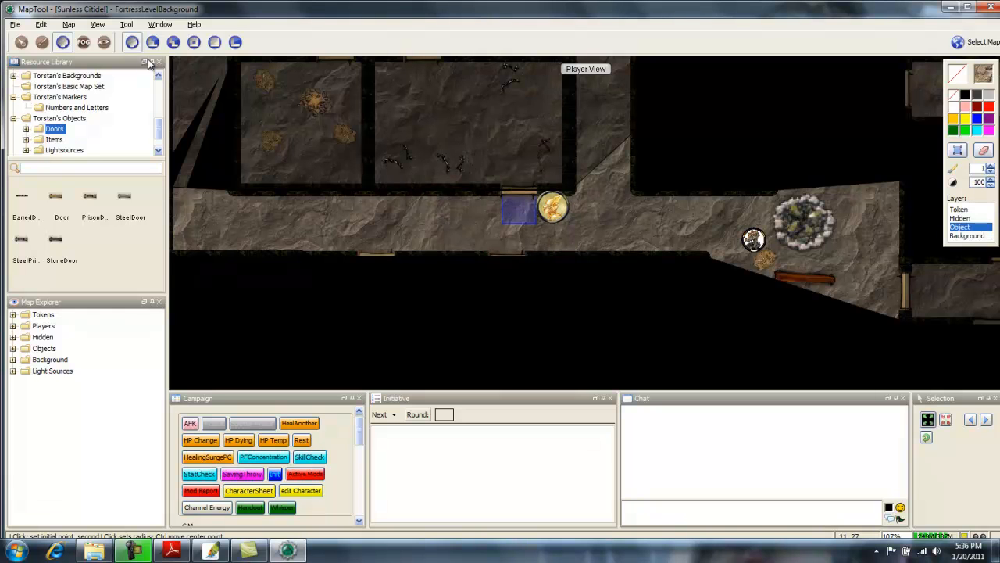
Try to erase the blue square with a radius template on the Token layer and check the other drawing layers.
click(62, 43)
click(959, 210)
click(499, 199)
click(558, 208)
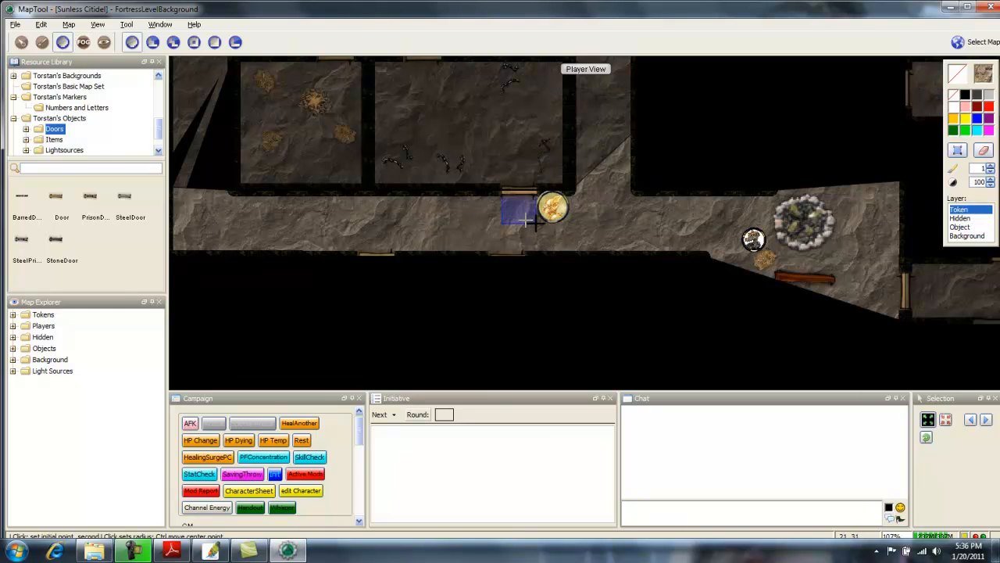
click(959, 218)
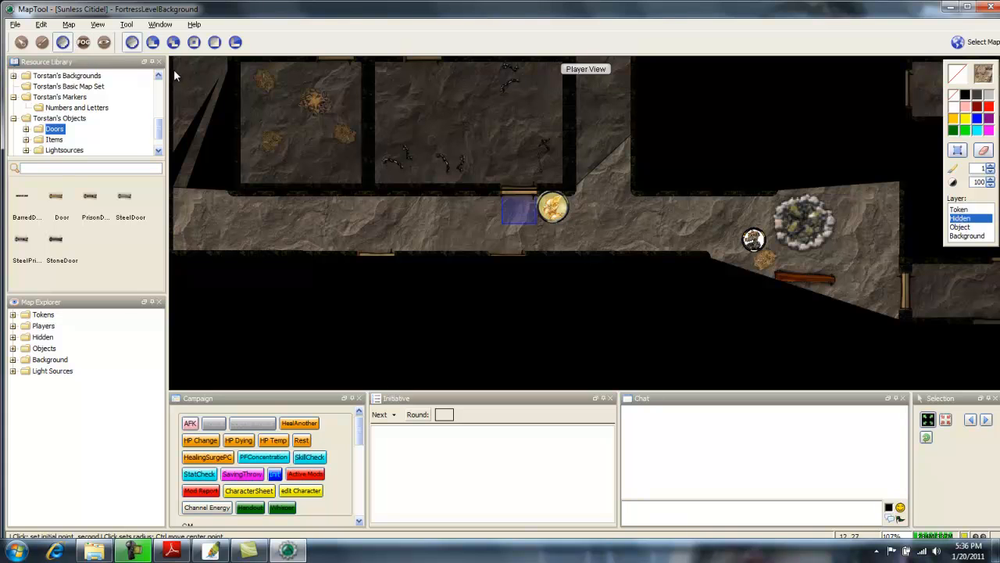
click(961, 227)
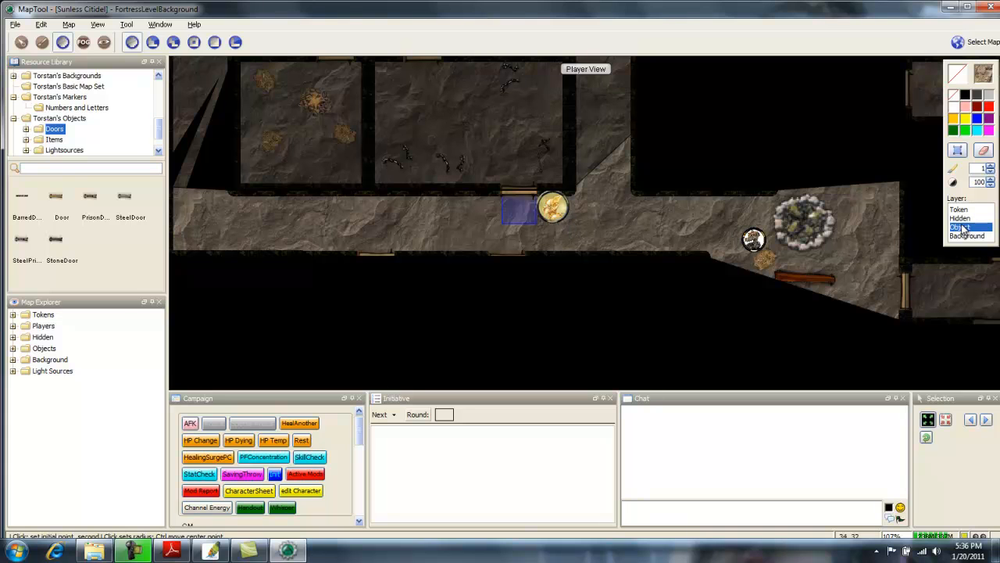
click(98, 25)
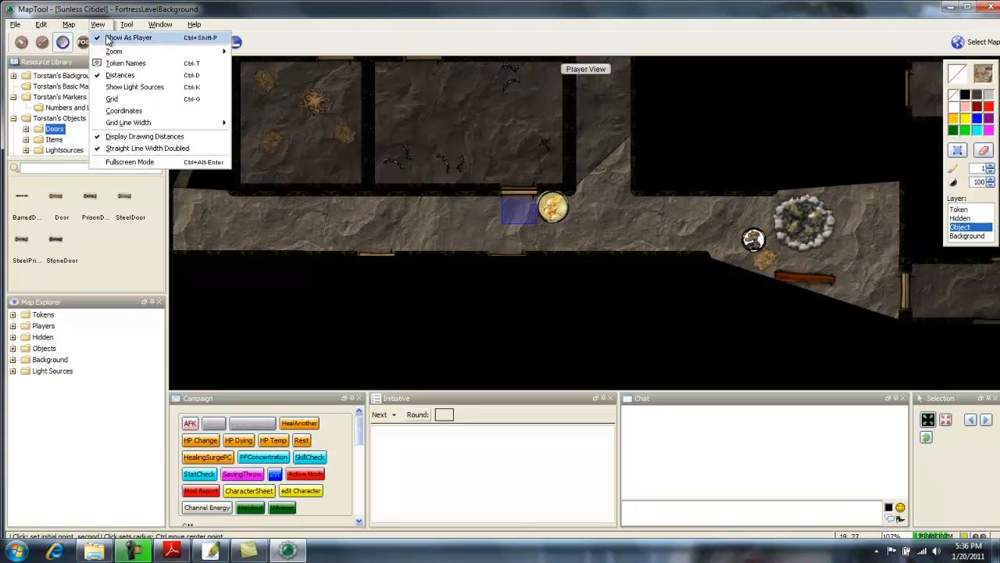
click(97, 22)
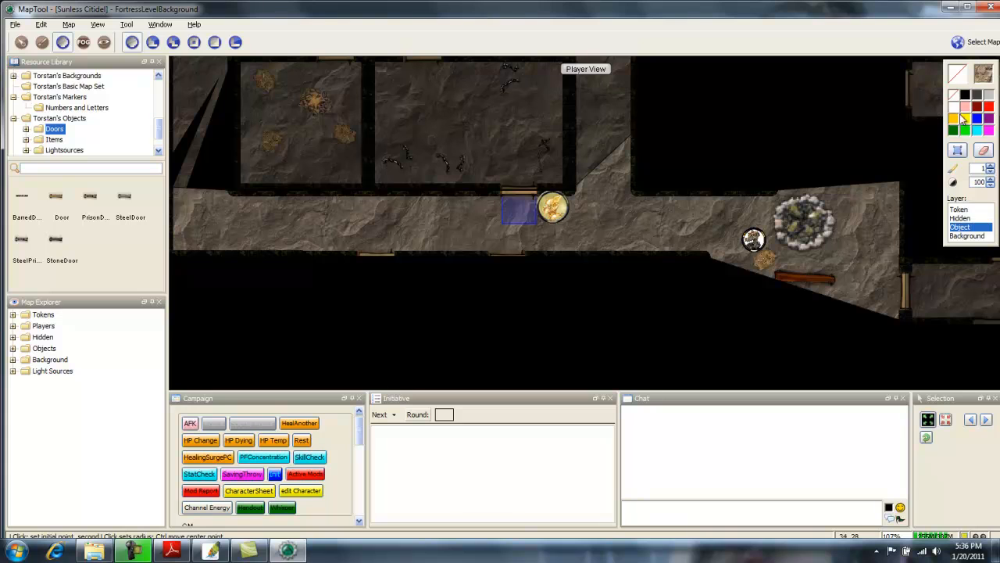
Try to erase the blue square beside the Hero token with cone templates on the Token, Hidden and Object layers.
click(962, 210)
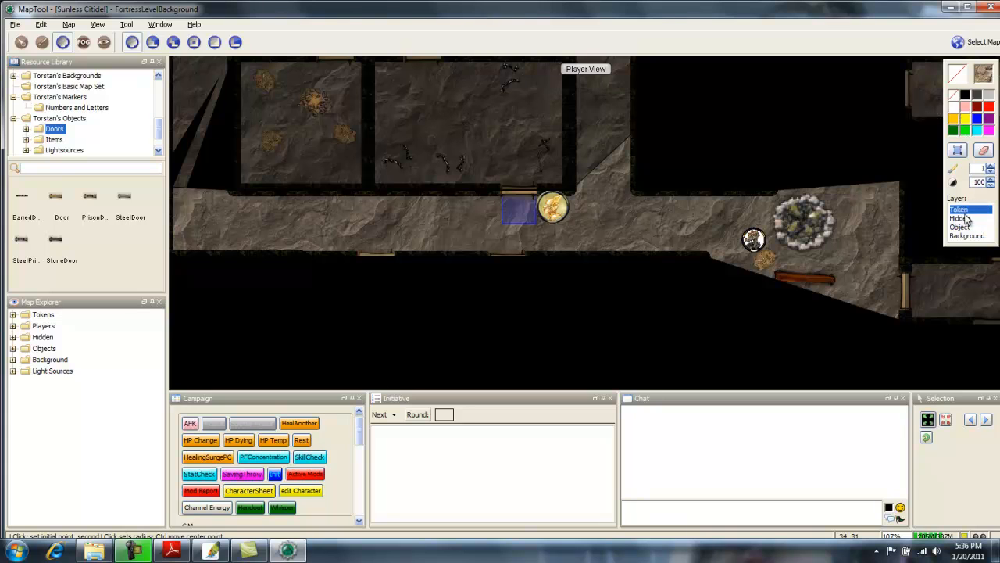
click(152, 42)
click(517, 212)
click(521, 209)
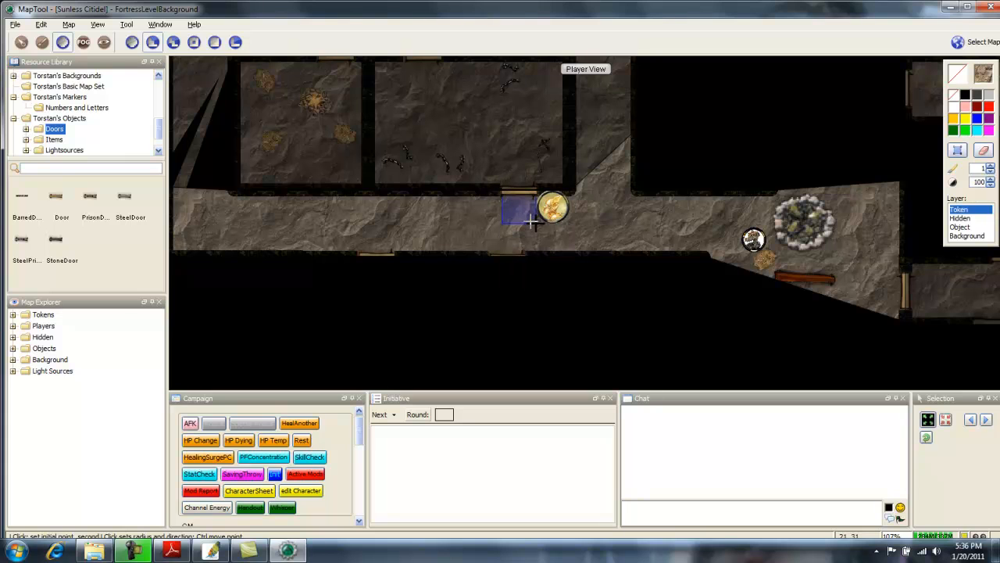
click(960, 218)
click(515, 203)
click(520, 204)
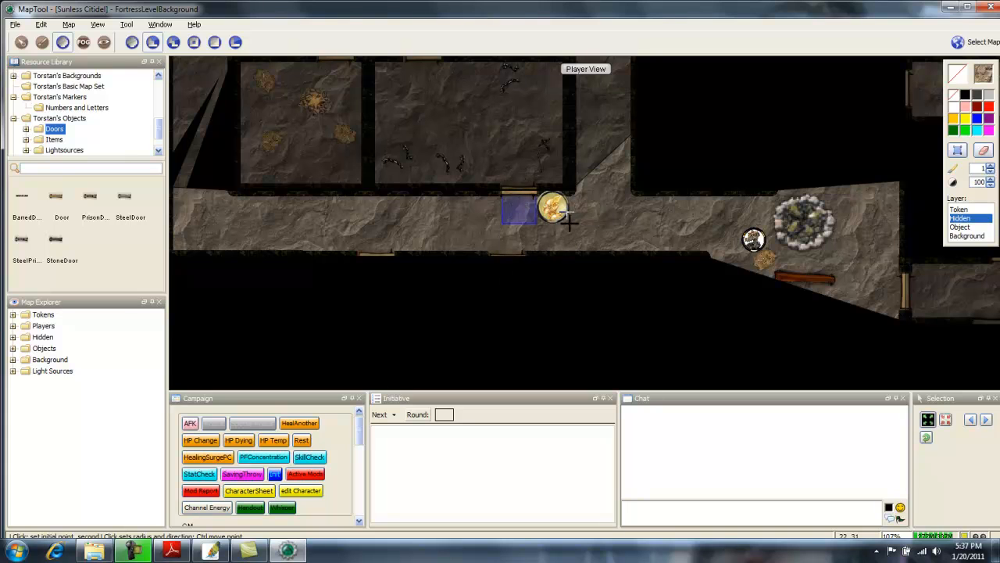
click(960, 227)
click(515, 204)
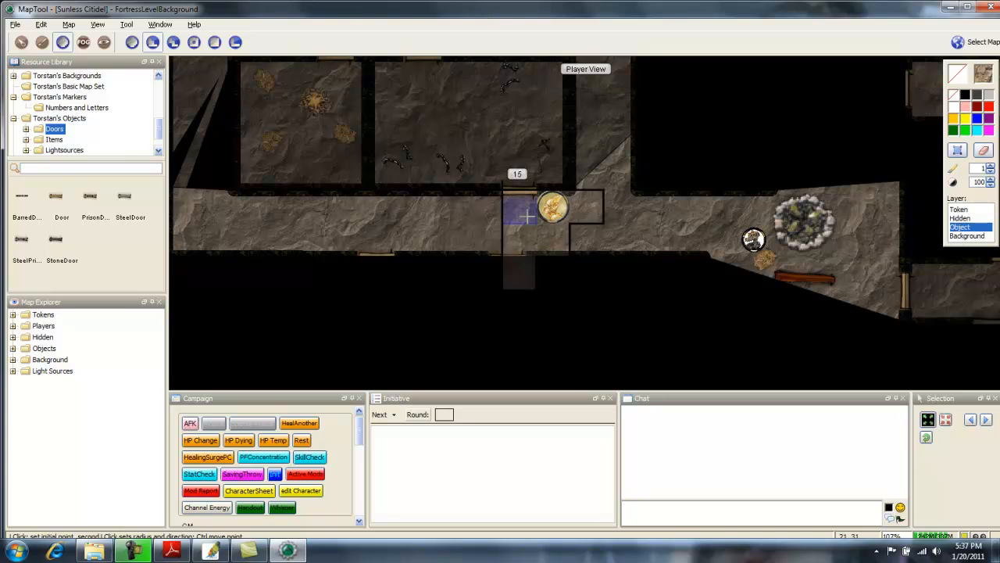
click(517, 207)
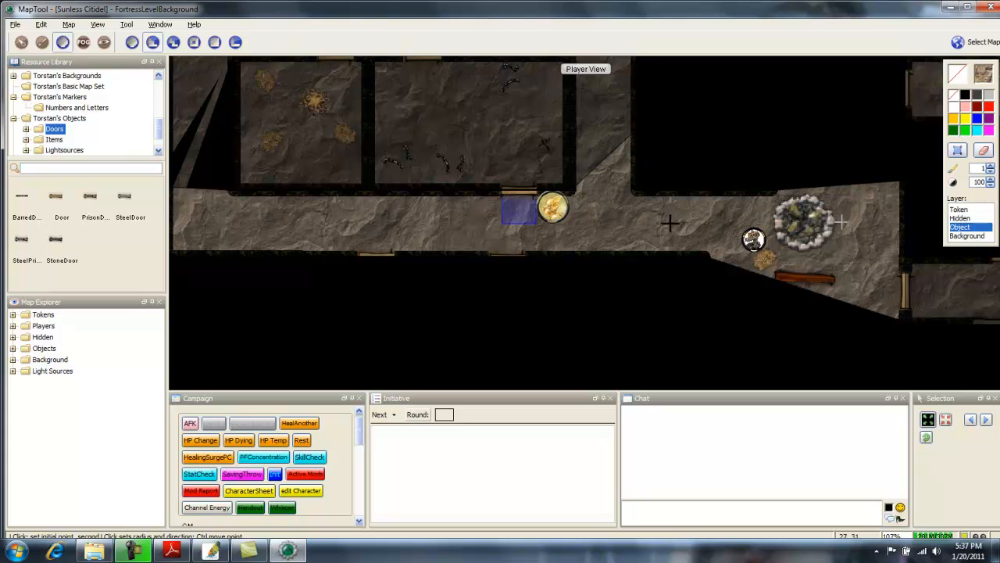
Erase the blue square's fill with a cone template on the Background layer.
click(966, 236)
click(506, 192)
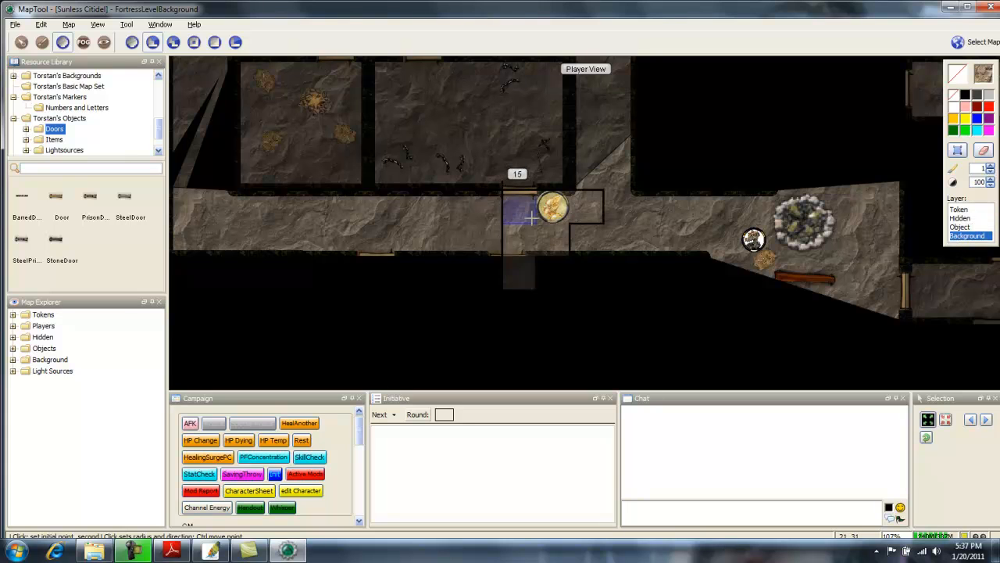
click(522, 210)
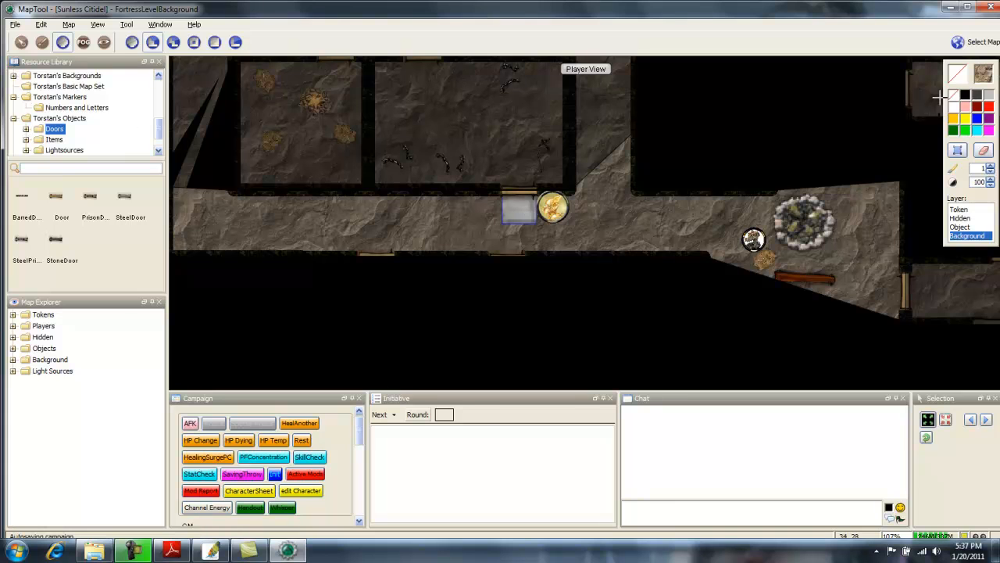
Set the drawing fill to Texture 032 from the BackgroundTextures library.
click(984, 73)
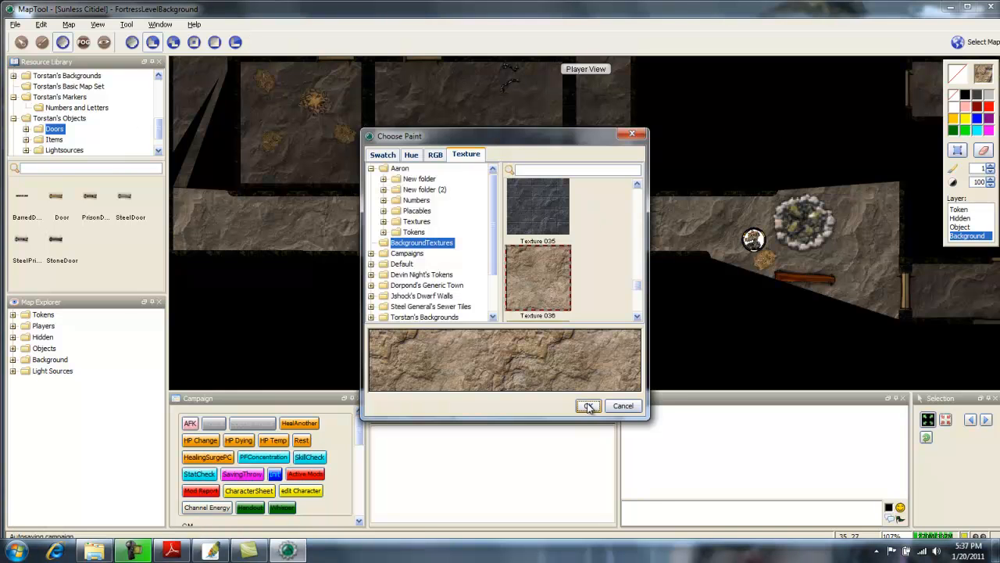
drag(639, 287, 639, 275)
click(545, 272)
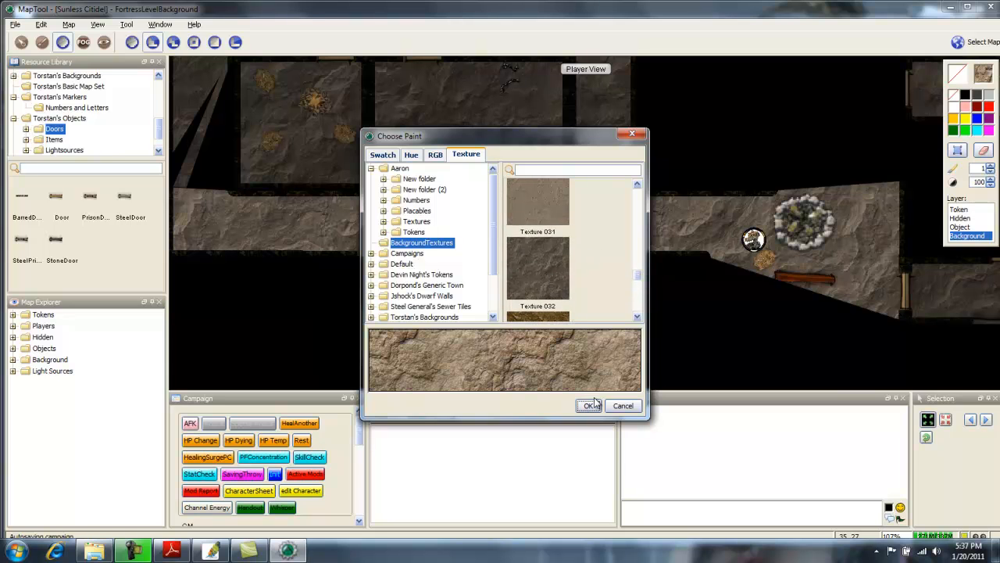
click(588, 406)
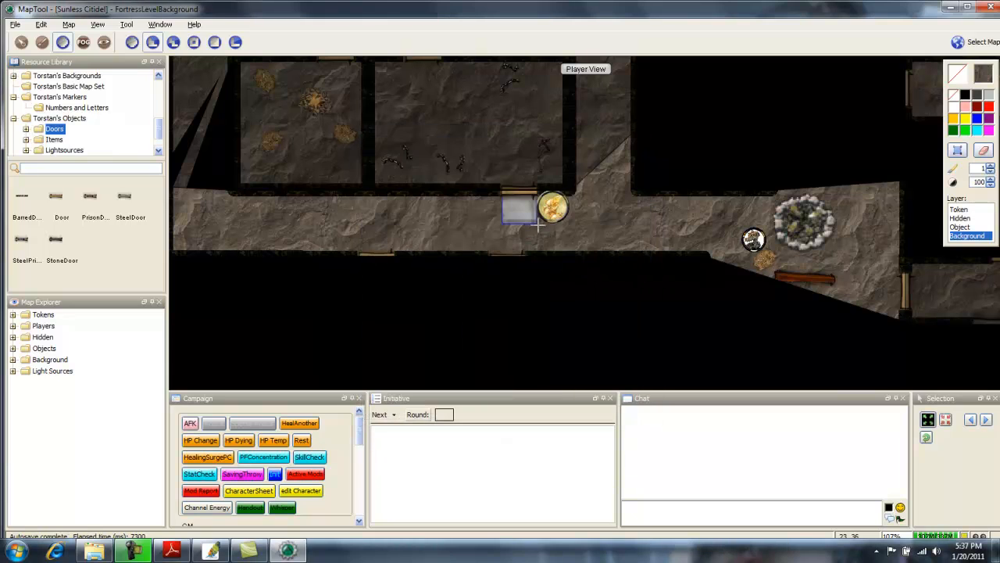
Set the line colour to black and erase the square's leftover blue outline with cone templates on the Background layer.
click(506, 195)
click(516, 206)
click(513, 202)
click(519, 208)
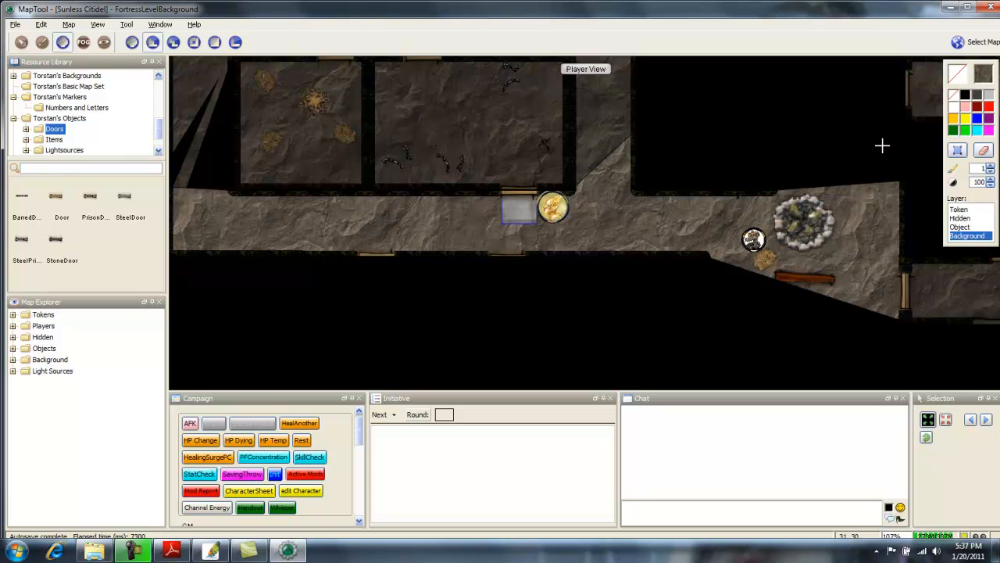
click(965, 94)
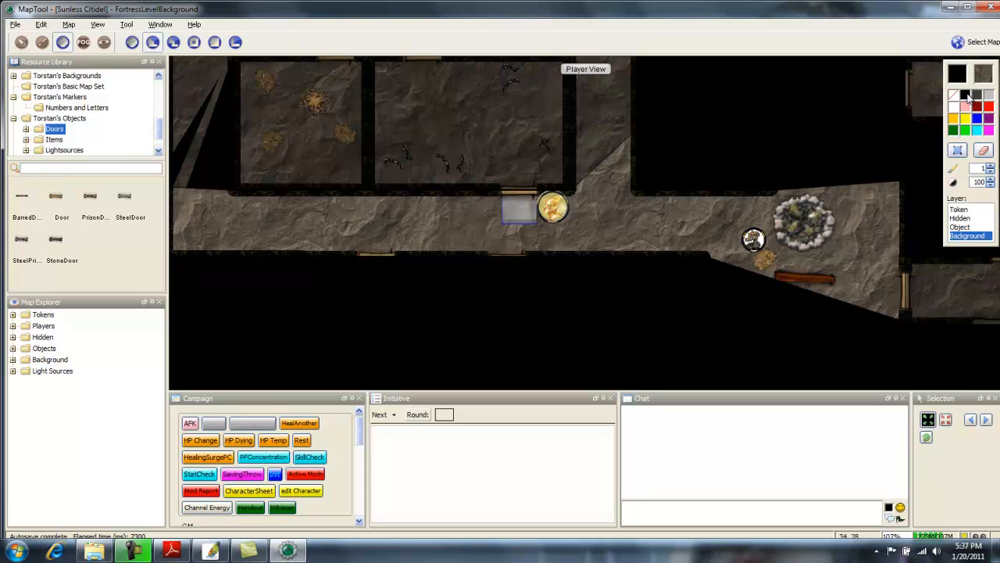
click(504, 193)
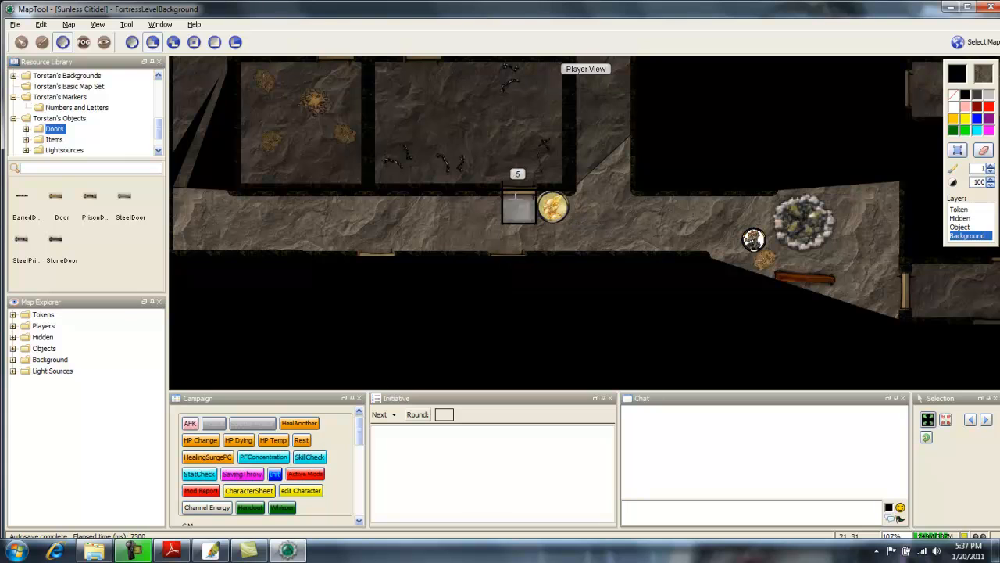
click(523, 202)
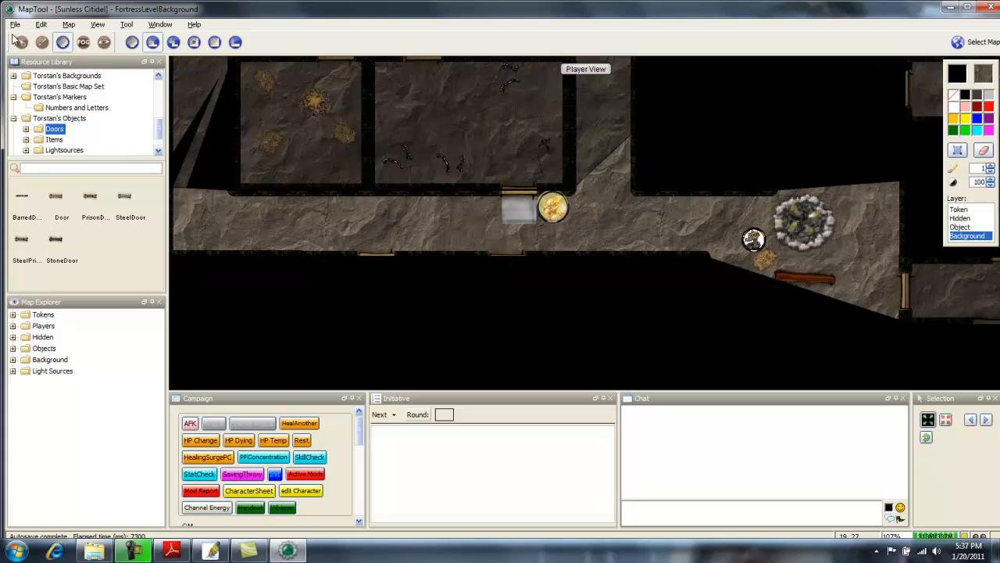
Draw a one-square rectangle filled with Texture 032 over the erased corridor square below the door.
click(43, 42)
click(174, 42)
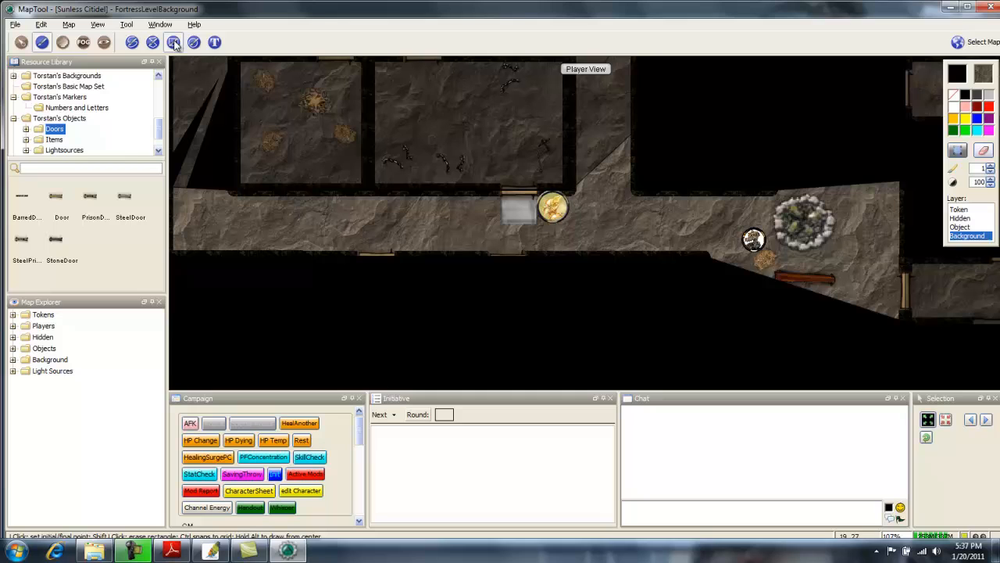
click(500, 190)
click(529, 217)
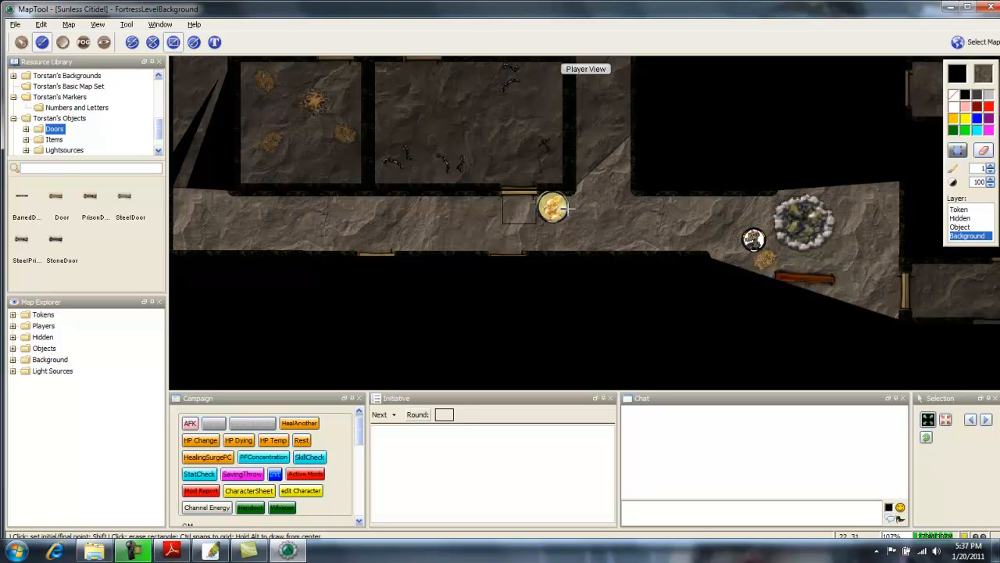
Without a line colour, erase a 5 by 10 rectangle below the door and repaint the surrounding area with Texture 032 rectangles.
click(957, 94)
click(506, 183)
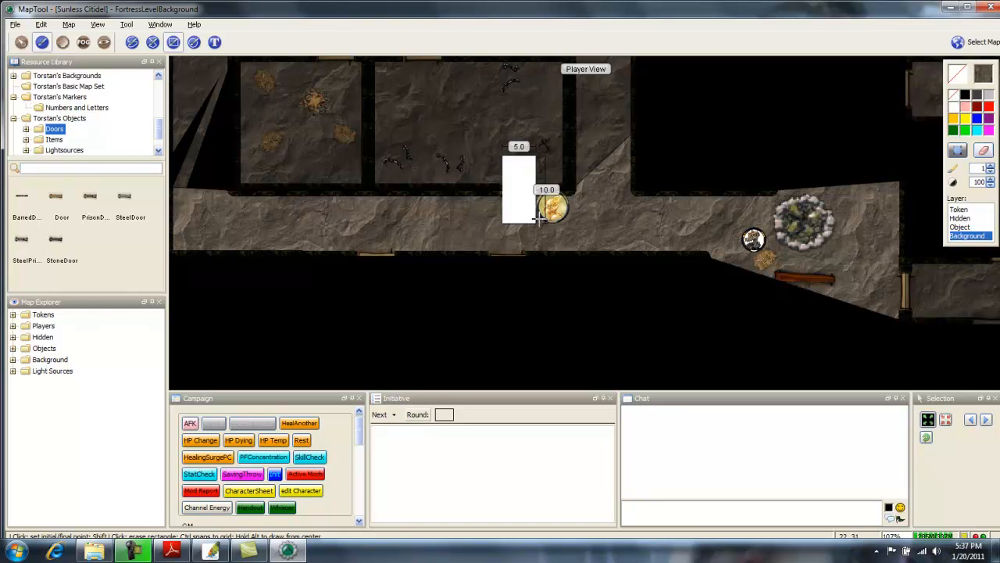
shift+click(539, 219)
click(472, 154)
click(551, 230)
click(465, 155)
click(560, 232)
Try to cover the leftover black line in the corridor below the door with small Texture 032 rectangles.
scroll(535, 228, up, 5)
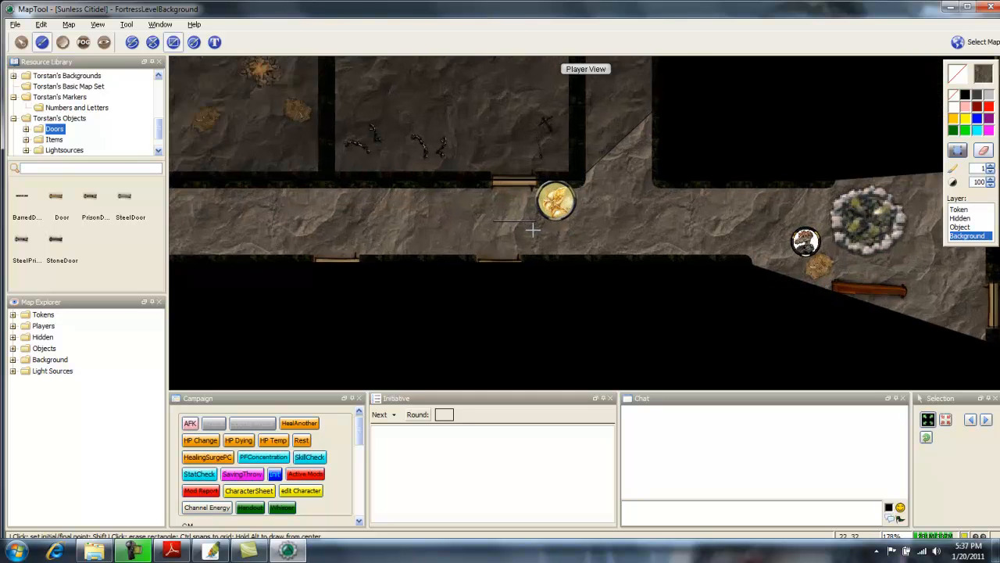
scroll(496, 222, up, 4)
click(472, 215)
click(558, 218)
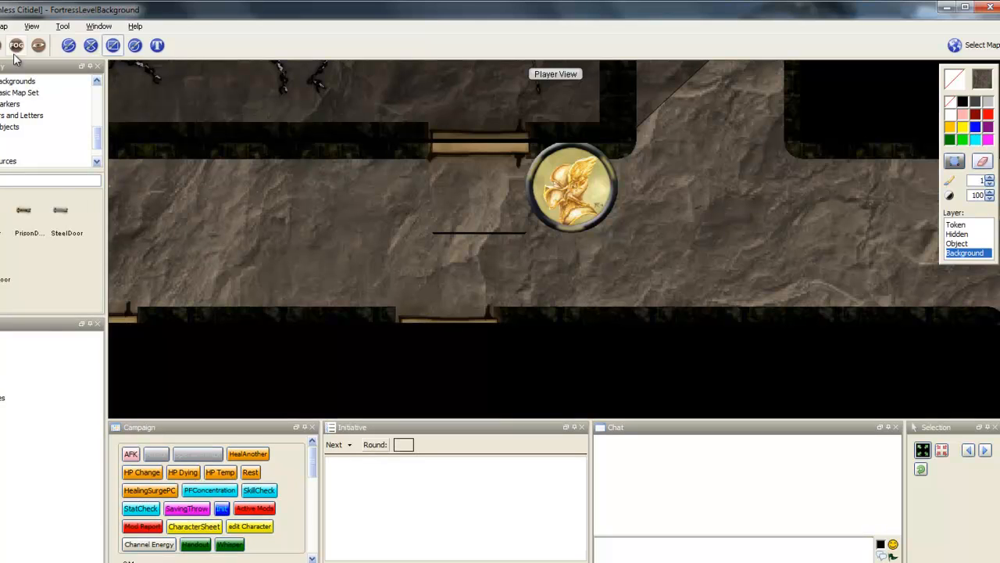
click(437, 231)
click(530, 270)
Apply a cone template over the leftover black line, and repaint the affected corridor floor with a large Texture 032 rectangle.
click(17, 45)
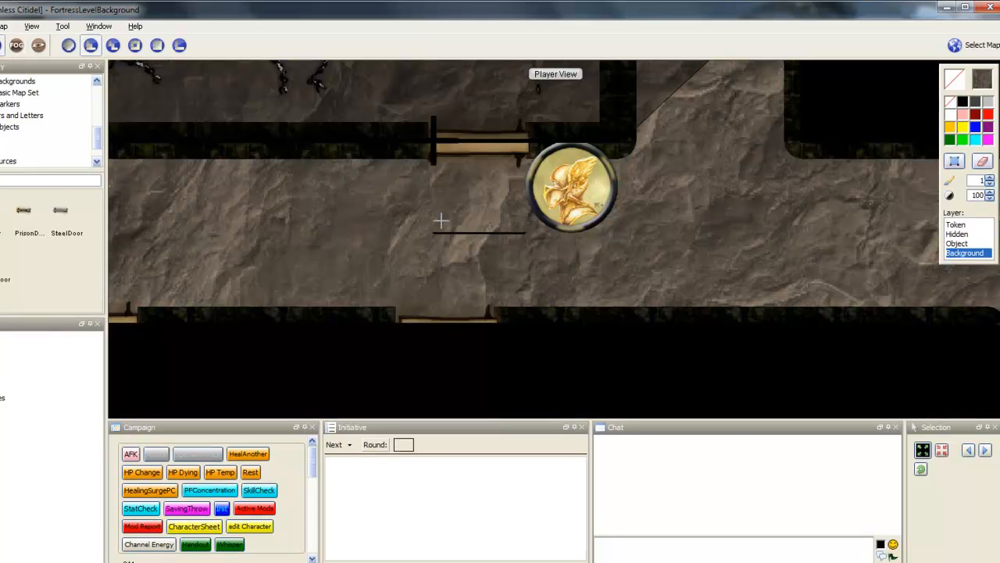
drag(421, 212, 536, 297)
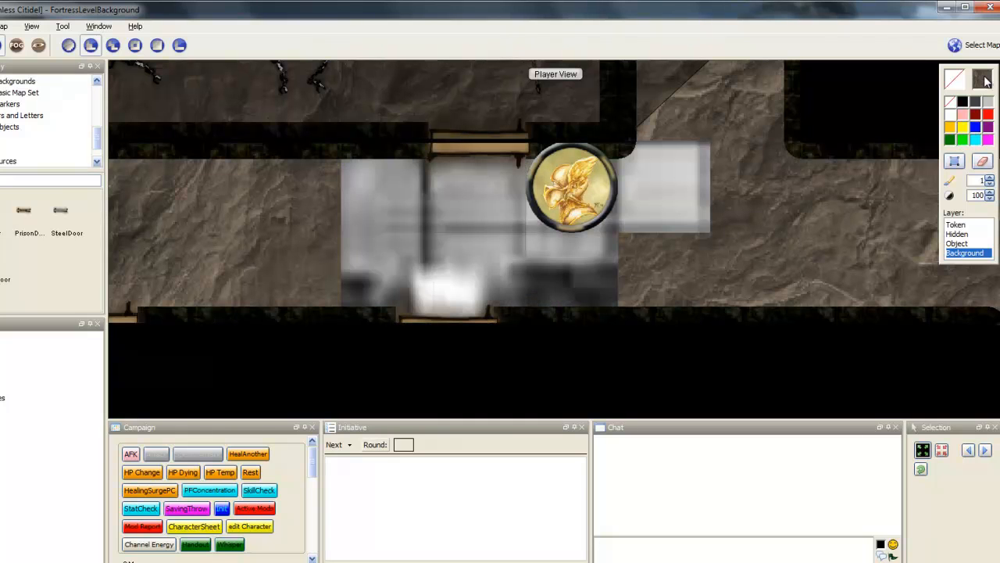
click(0, 45)
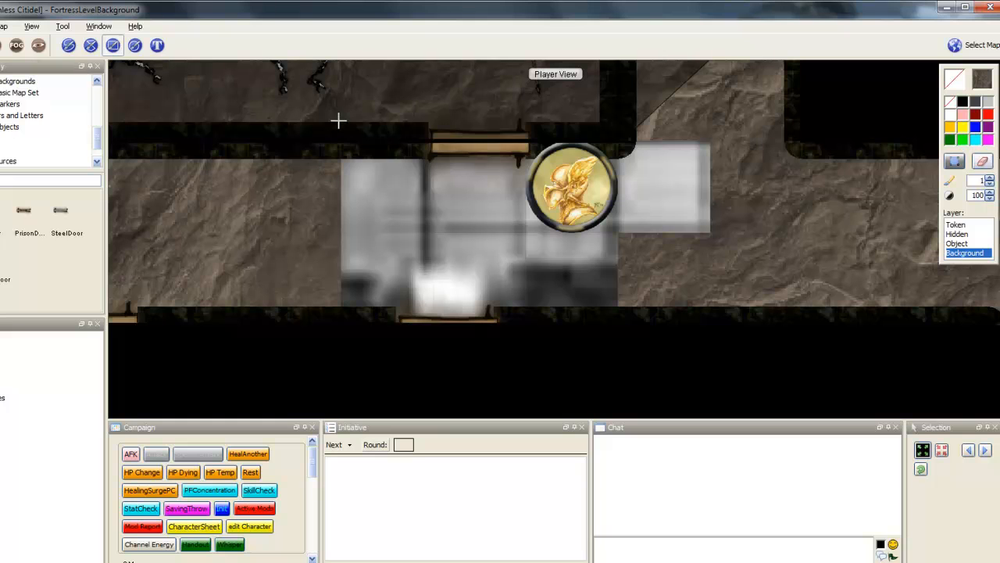
drag(340, 139, 670, 297)
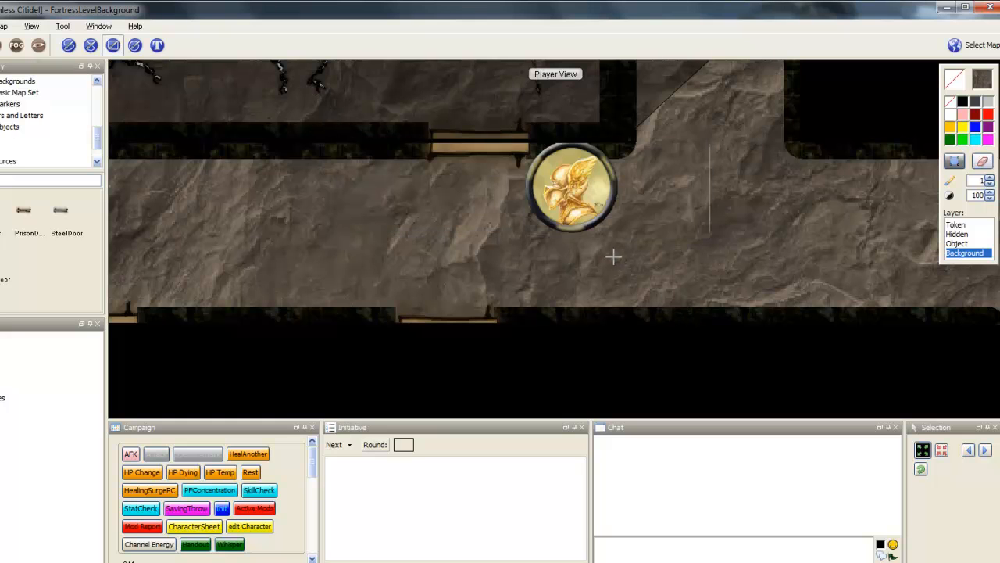
Turn off player view and make Hidden the active drawing layer.
click(31, 26)
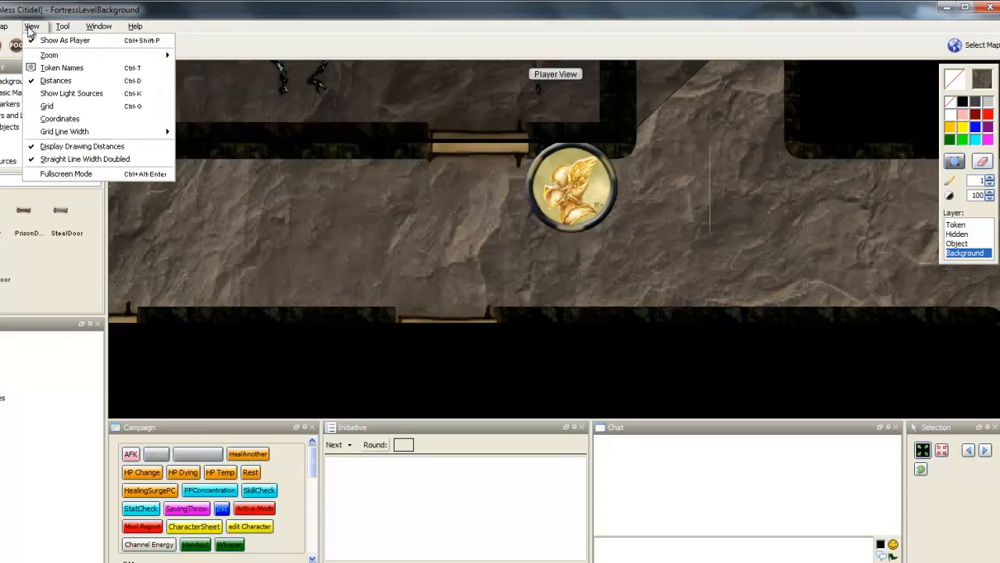
click(43, 43)
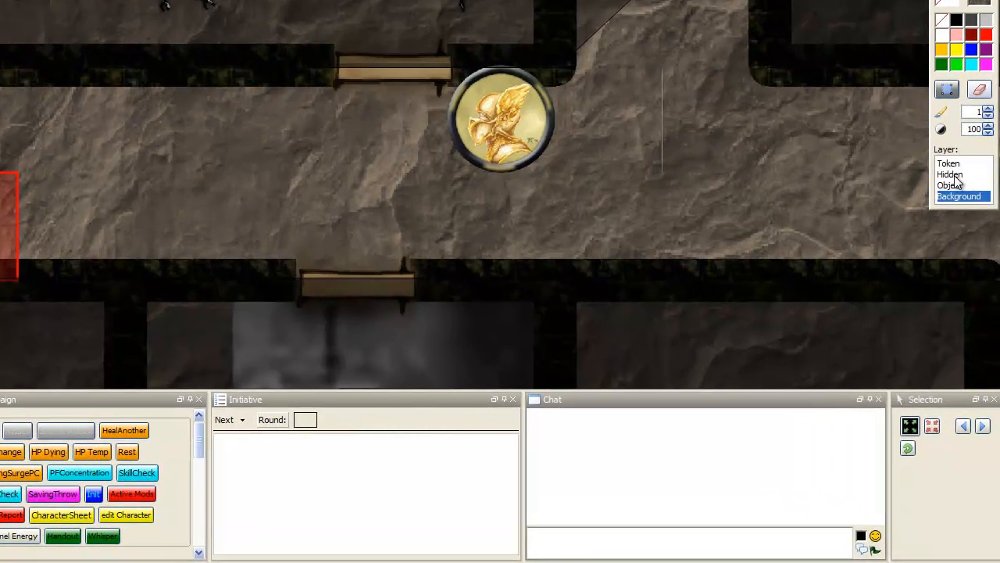
click(953, 174)
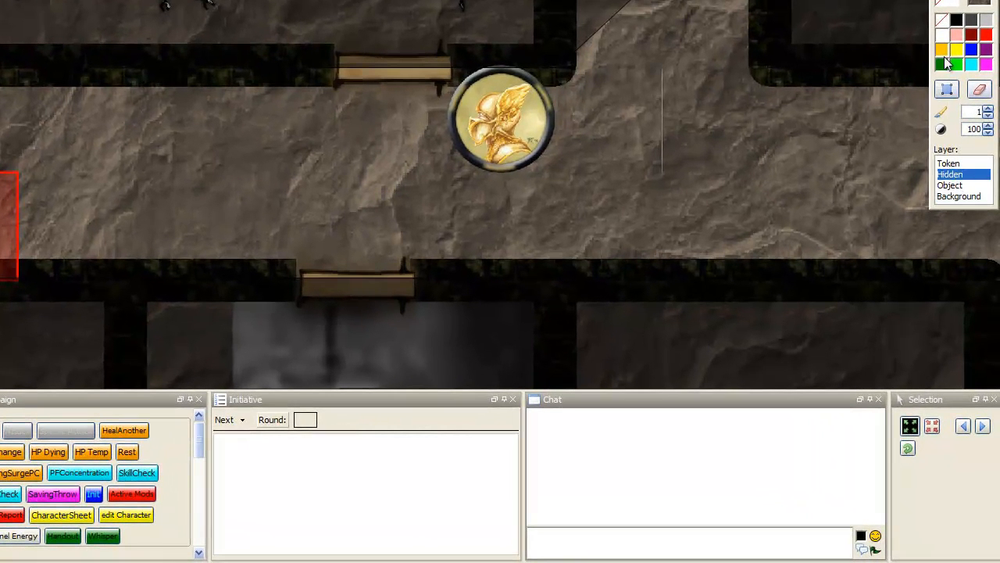
Draw a blue square on the Hidden layer in front of the corridor door beside the Hero token, and check it in player view.
click(972, 49)
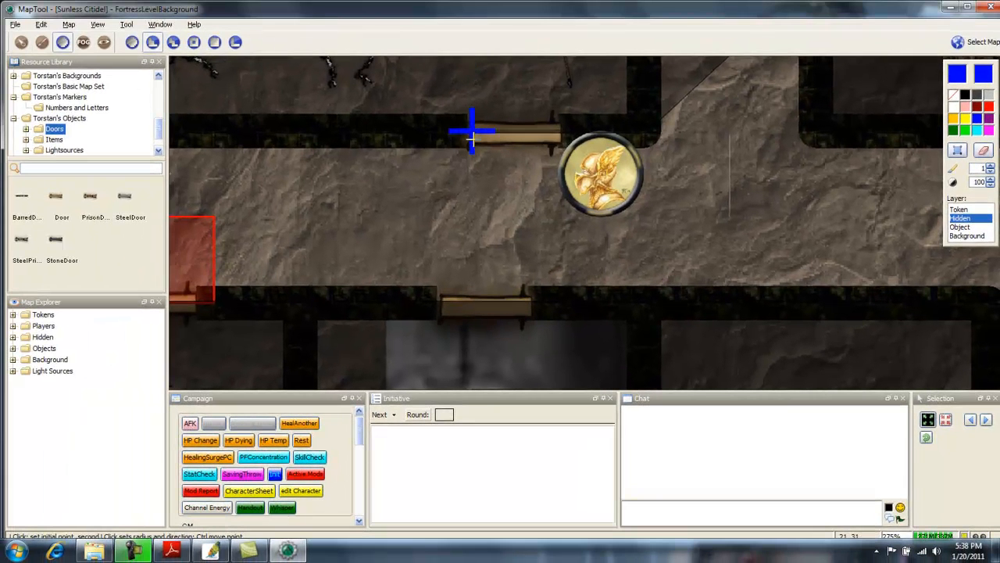
drag(471, 135, 558, 216)
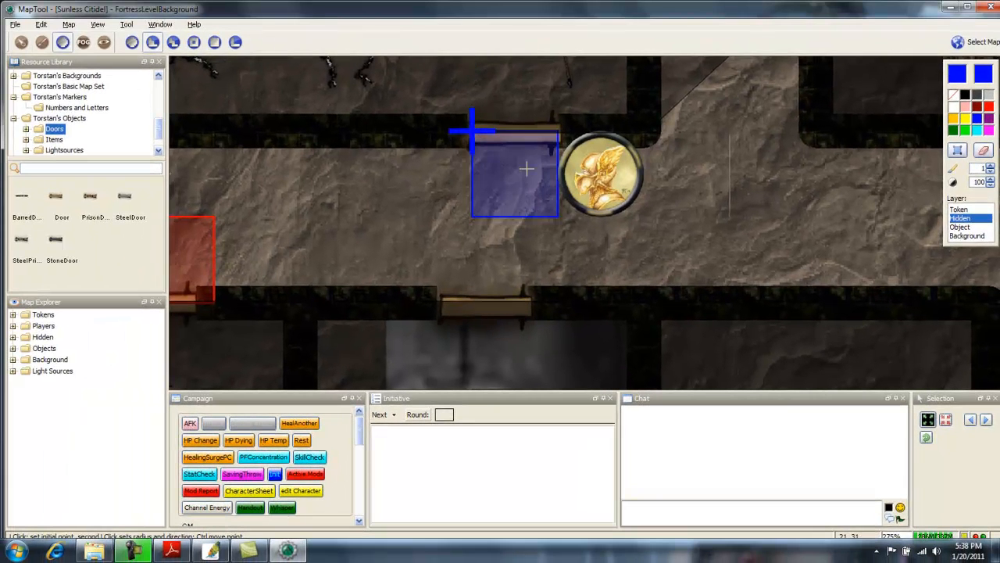
click(98, 25)
click(118, 36)
scroll(537, 163, down, 11)
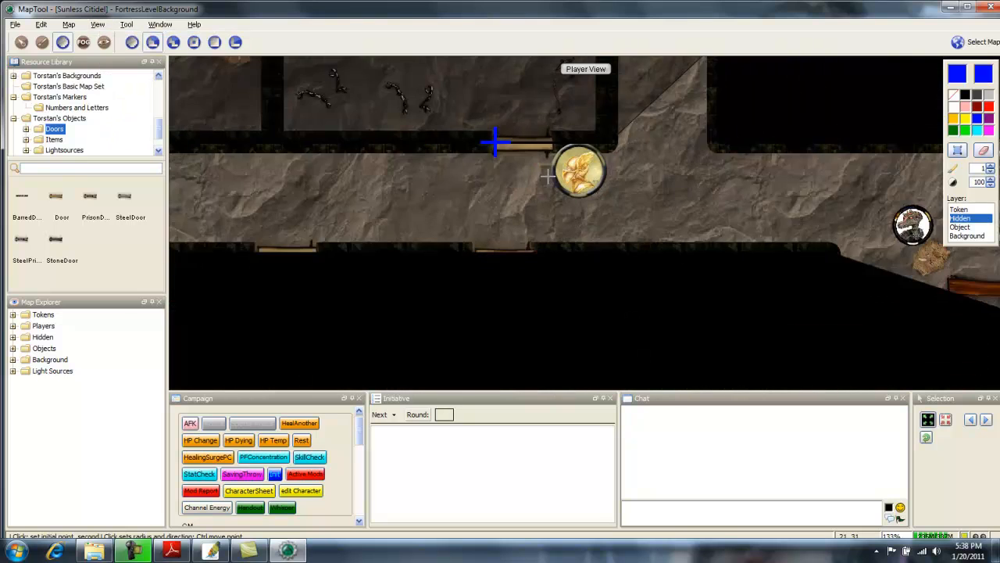
drag(772, 211, 493, 157)
click(98, 24)
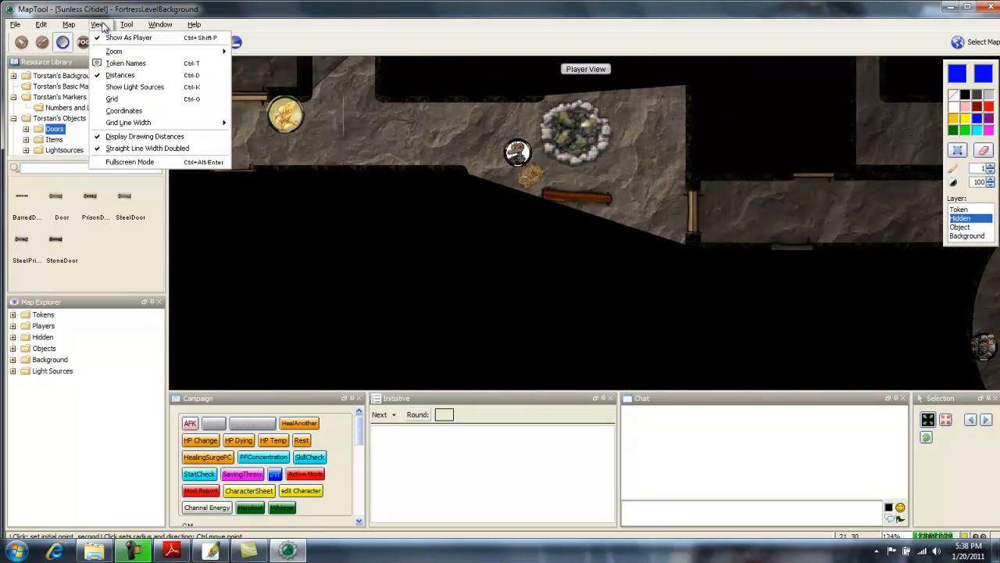
click(117, 37)
Move the Hero token into the corridor above the blue square outside room 14, and check that area in player view.
click(21, 43)
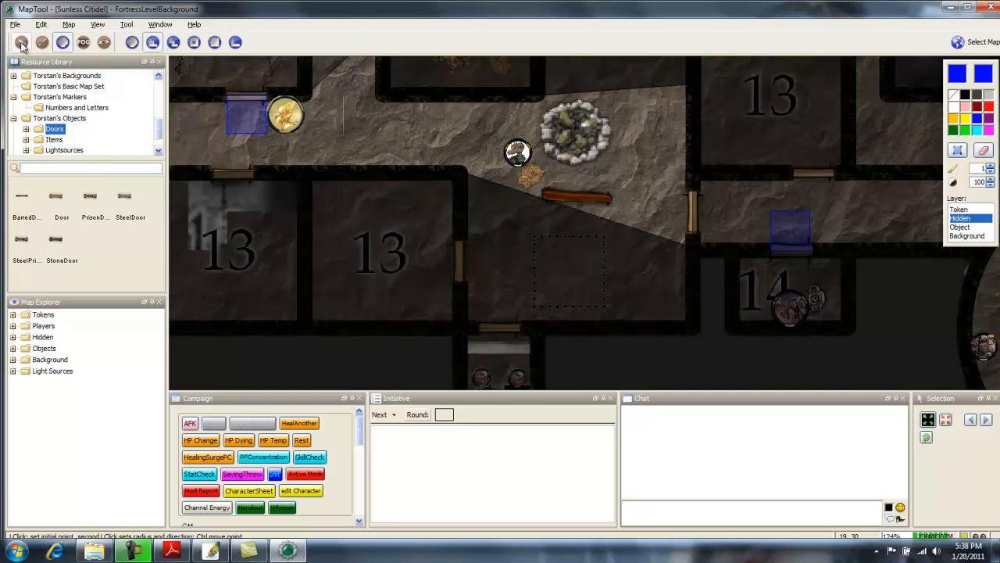
drag(440, 140, 261, 115)
drag(173, 93, 261, 121)
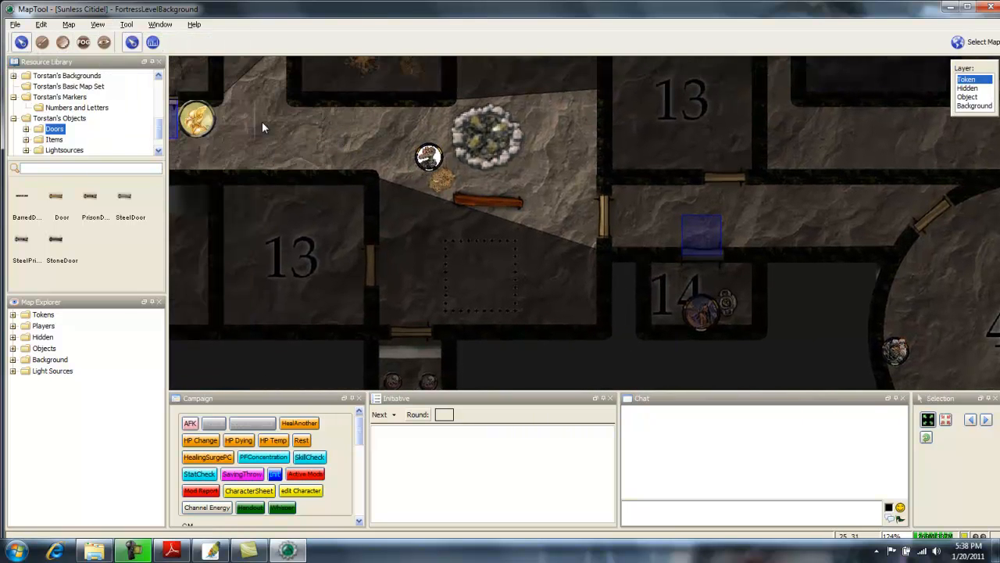
drag(197, 119, 701, 195)
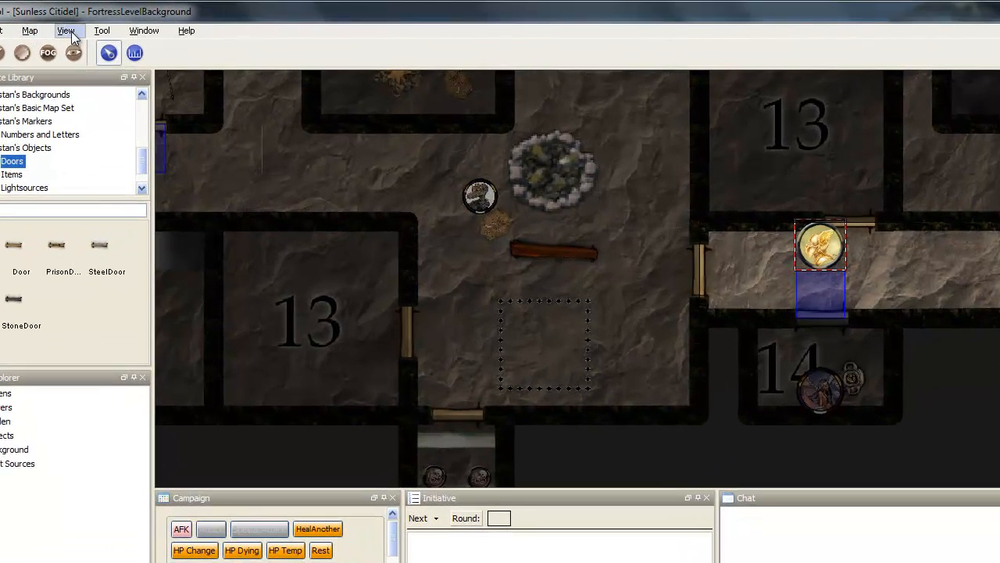
click(71, 31)
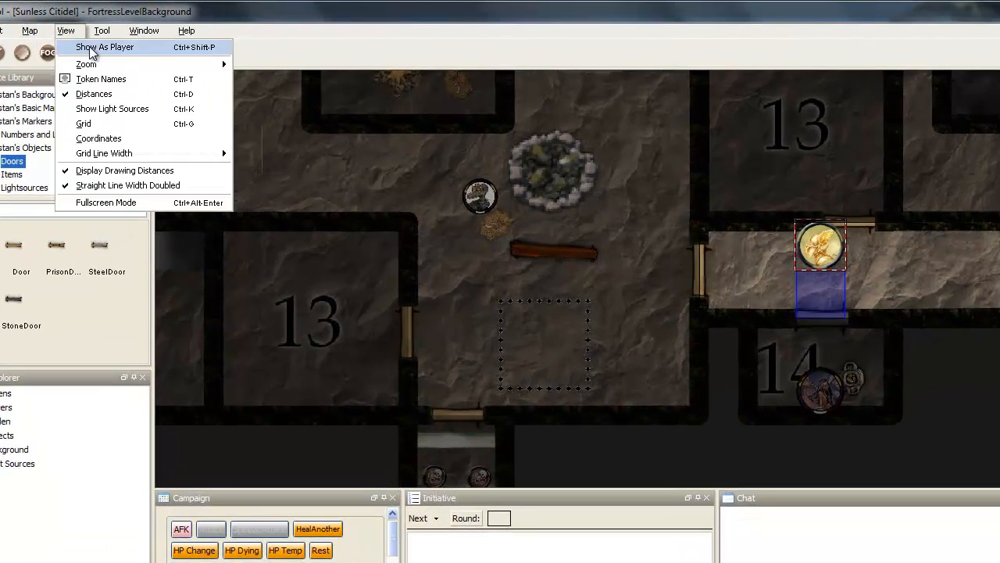
click(97, 43)
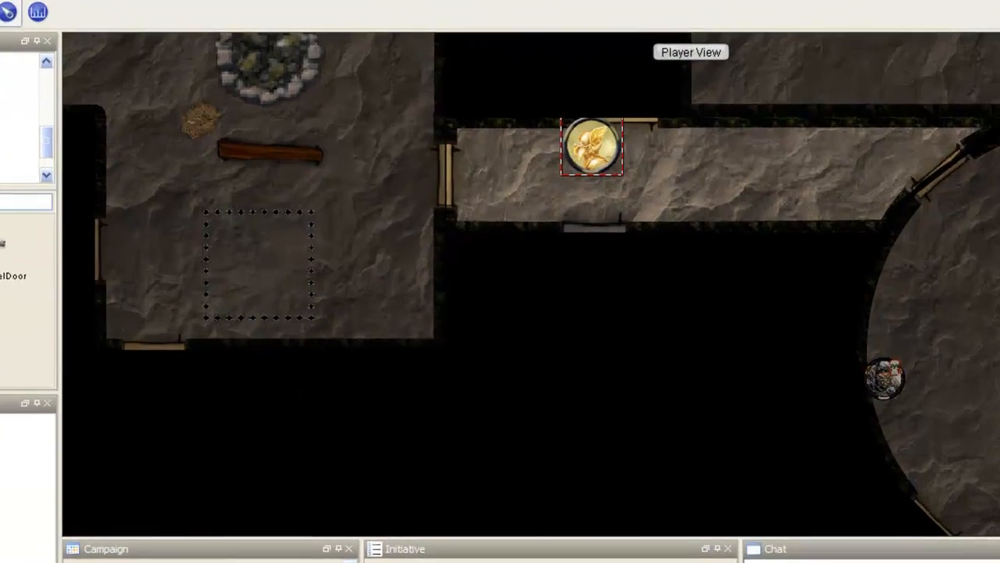
click(62, 29)
click(16, 1)
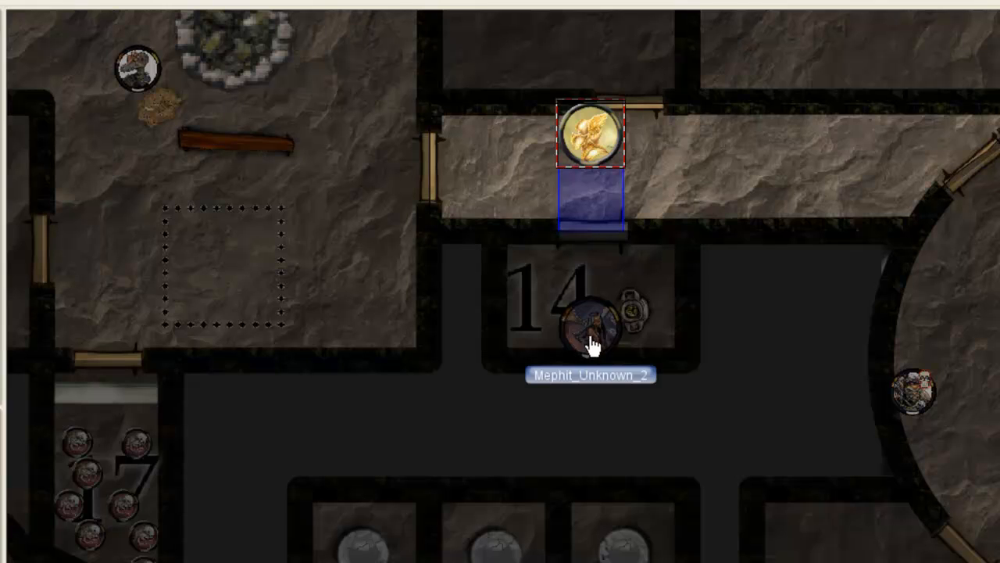
Read the Enchanted Water Cache notes at room 14 and examine the skeleton tokens around room 5.
click(598, 249)
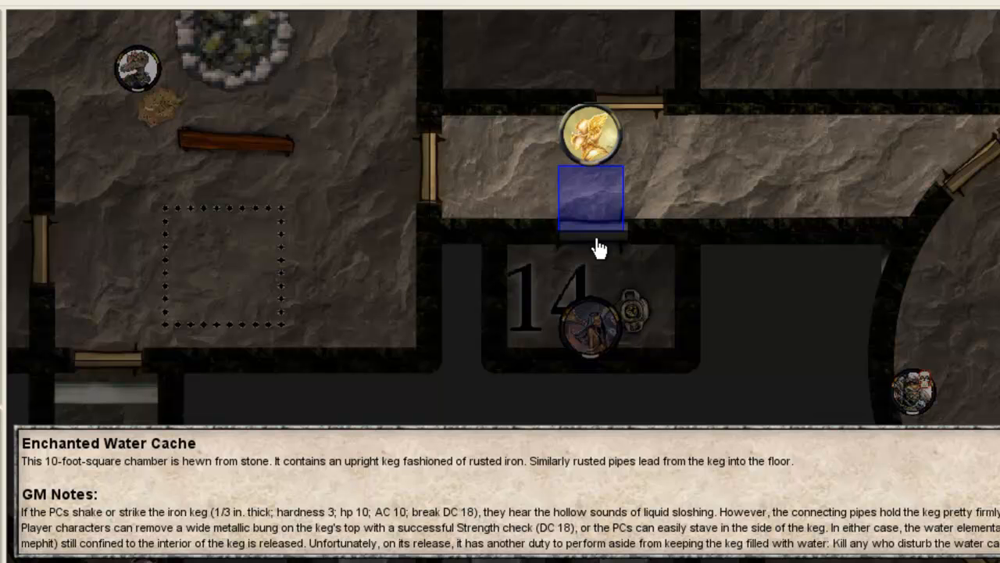
drag(717, 217, 629, 81)
mouse_move(755, 333)
mouse_down()
mouse_move(652, 231)
mouse_move(629, 184)
mouse_move(633, 217)
mouse_move(911, 410)
mouse_up()
mouse_move(816, 334)
mouse_down()
mouse_move(747, 168)
mouse_move(723, 142)
mouse_up()
mouse_move(969, 408)
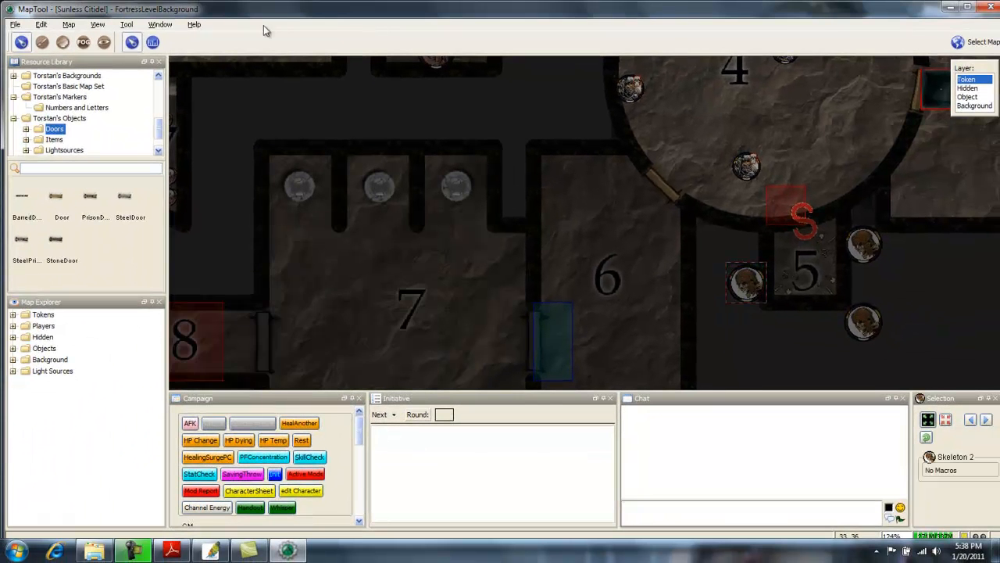
Show the vision-blocking topology and examine the skeleton tokens placed in the blocked areas around room 27.
click(104, 42)
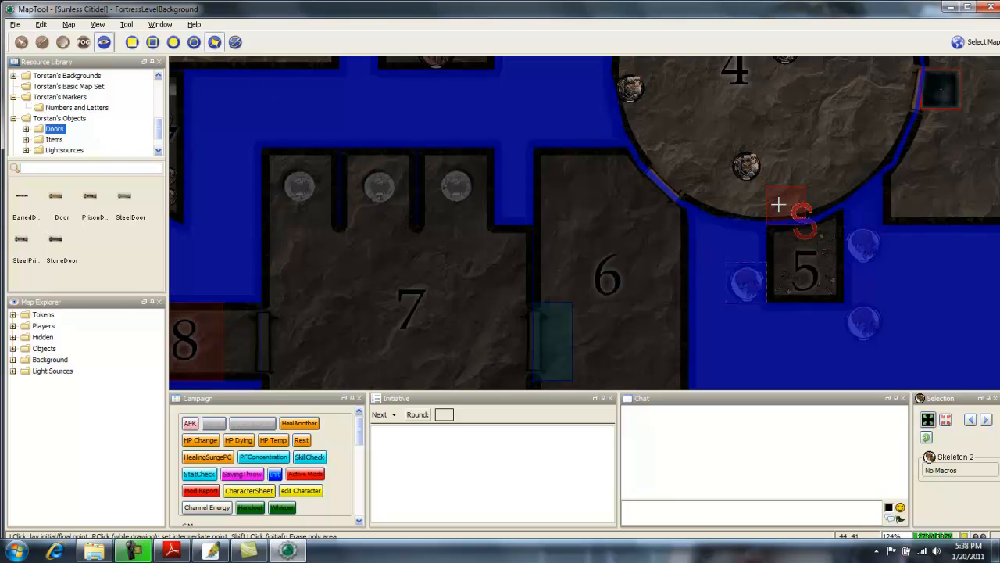
mouse_move(717, 105)
mouse_down()
mouse_move(797, 383)
mouse_move(660, 379)
mouse_up()
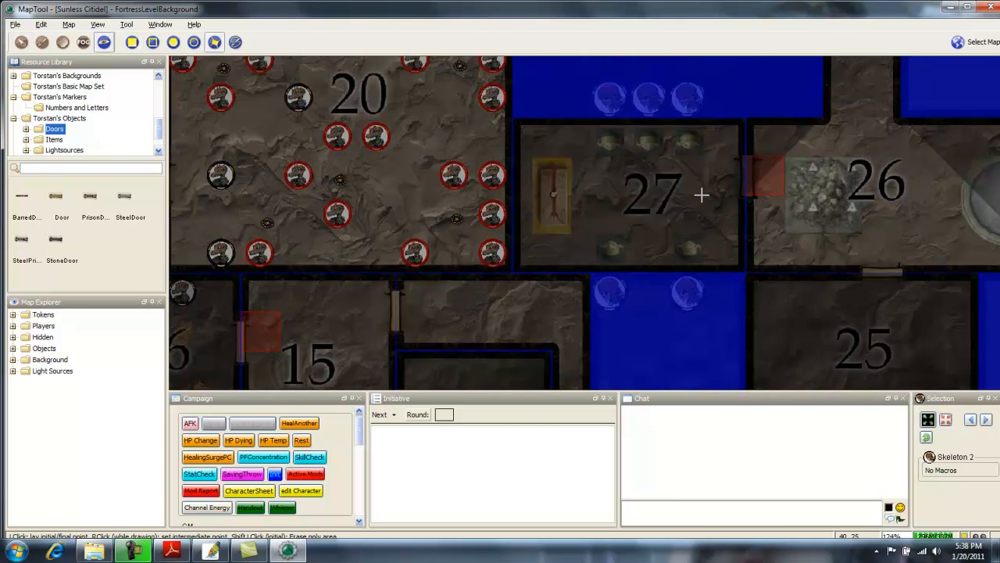
drag(706, 91, 675, 255)
drag(691, 292, 689, 232)
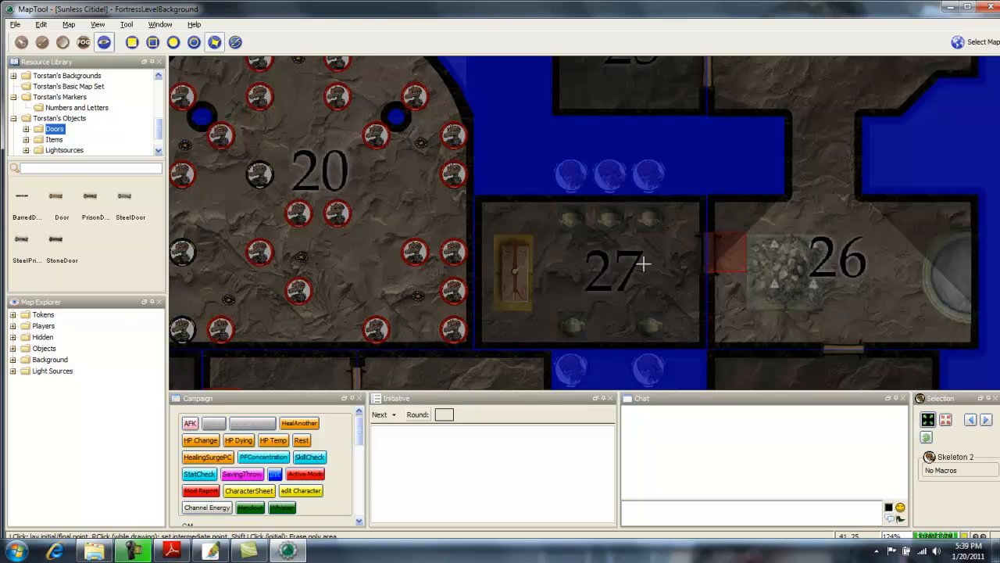
Move Skeleton 4 from the blocked area below room 27 into the room, and place the Hero token in the same room.
click(21, 41)
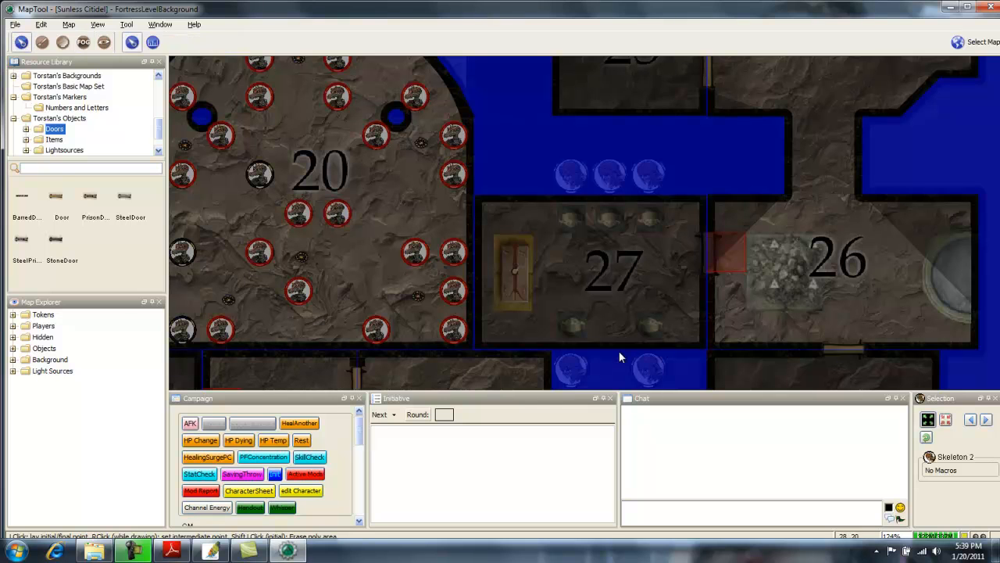
drag(648, 364, 649, 332)
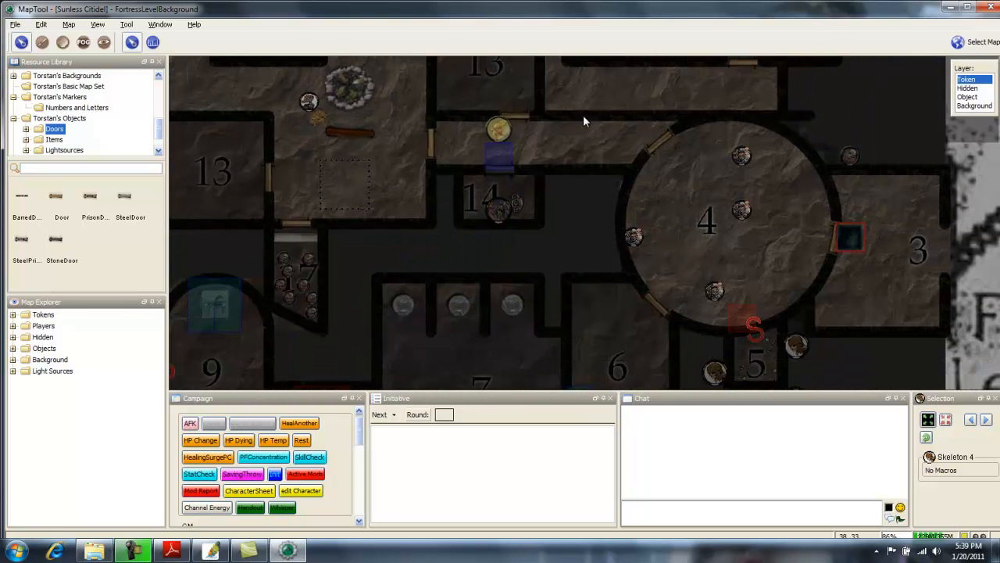
drag(527, 90, 488, 251)
drag(458, 292, 571, 226)
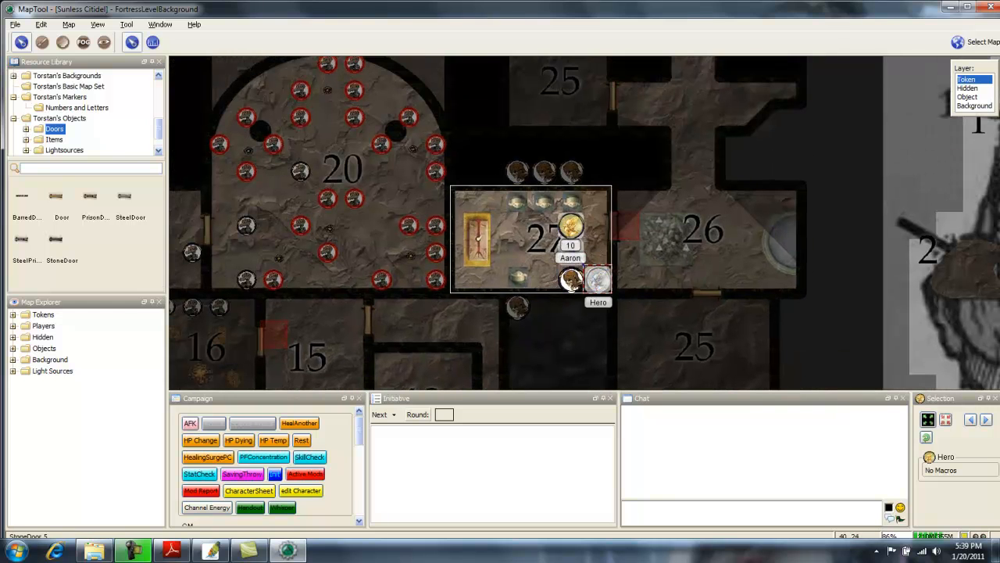
Check room 27 with the Hero and Skeleton 4 in player view, and return to the GM view.
click(98, 24)
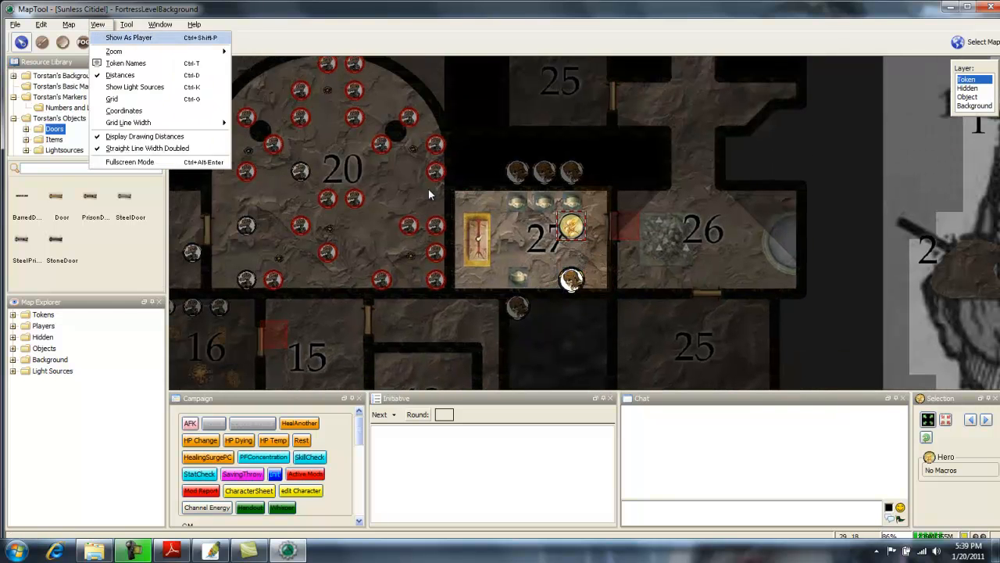
mouse_move(647, 279)
mouse_down()
mouse_move(637, 311)
mouse_move(645, 275)
mouse_up()
scroll(640, 285, up, 2)
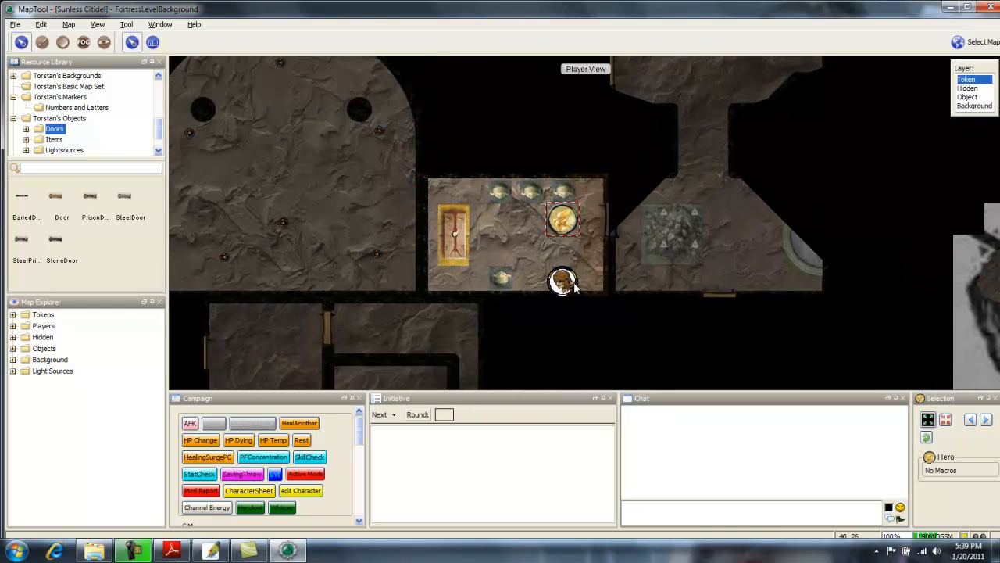
mouse_move(569, 286)
click(97, 24)
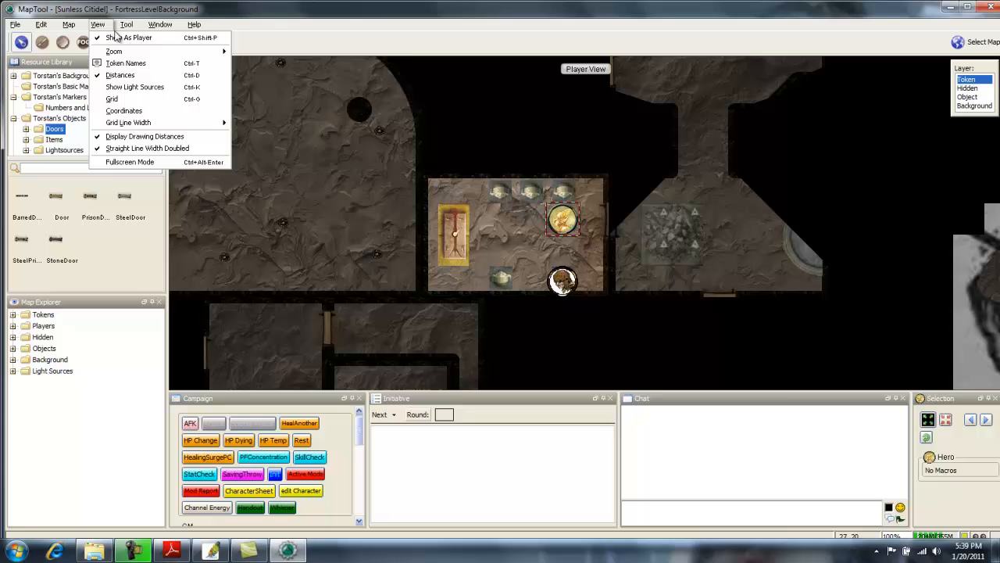
click(118, 36)
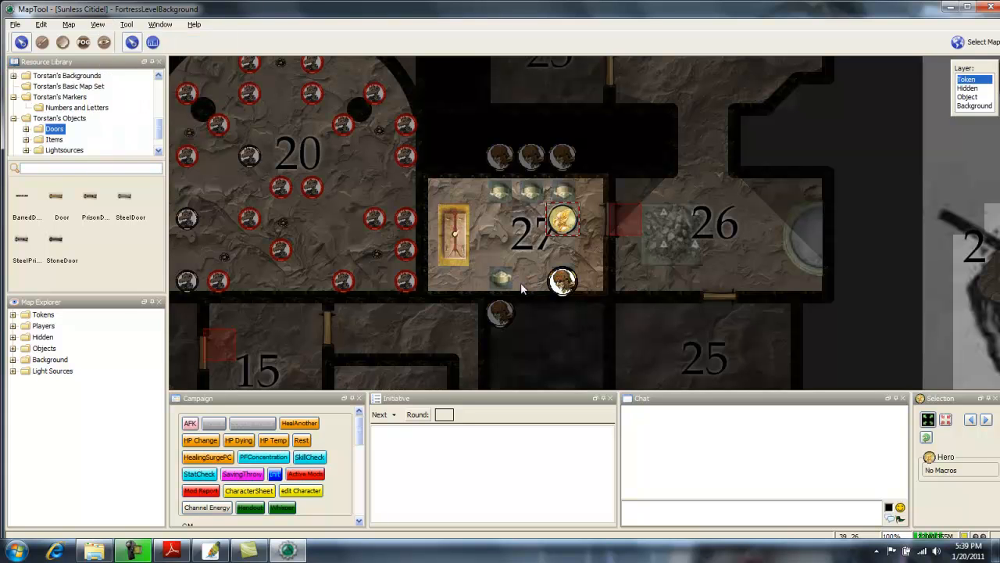
Move the Hero token onto the rubble in room 26 and turn on player view.
drag(562, 221, 687, 219)
click(102, 24)
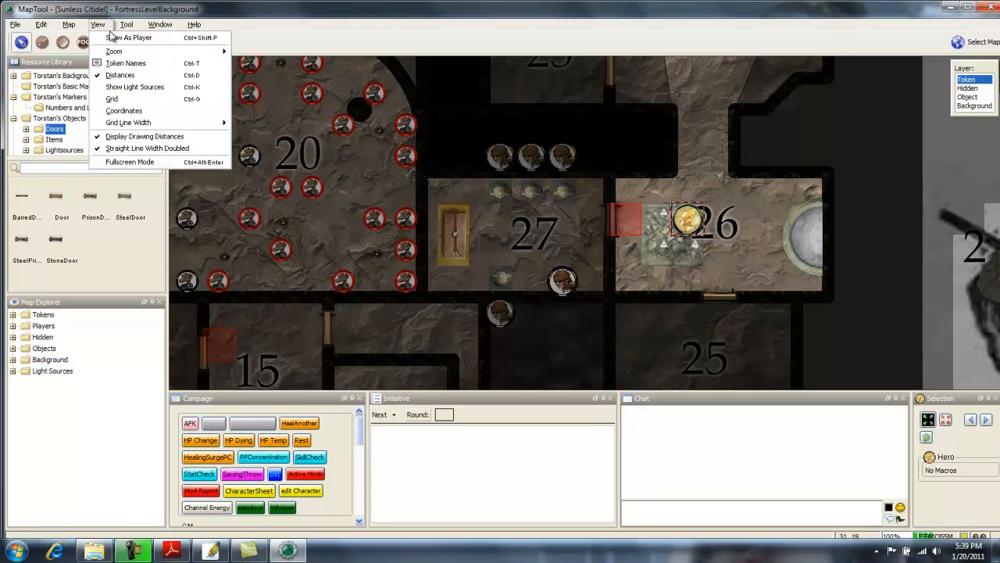
click(117, 36)
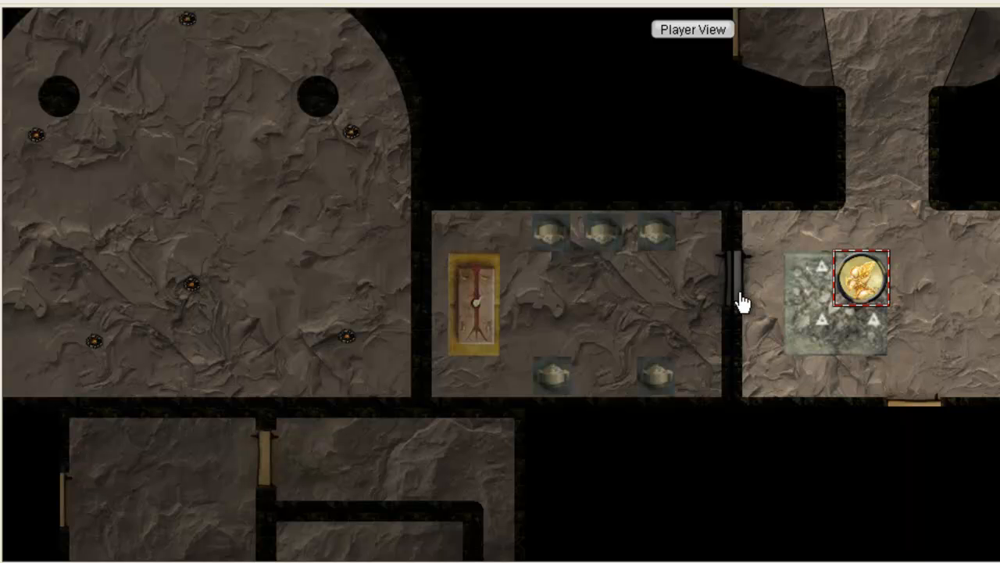
Read the notes of the stone door between rooms 26 and 27, then close them.
click(740, 293)
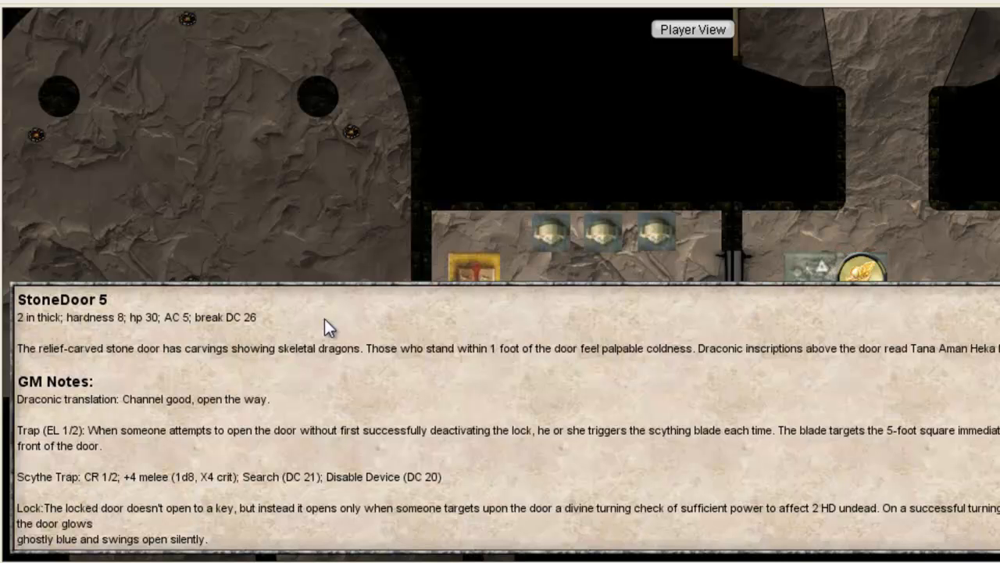
click(900, 220)
drag(898, 222, 914, 248)
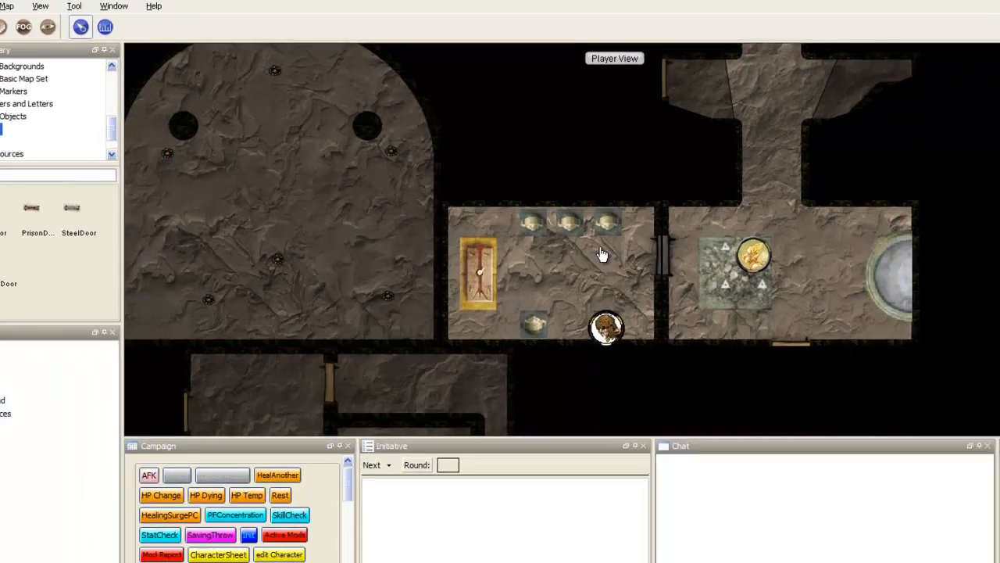
Move the Hero token from room 26 to the room with the bench and dotted square, and turn off player view.
drag(369, 276, 714, 117)
drag(336, 293, 787, 54)
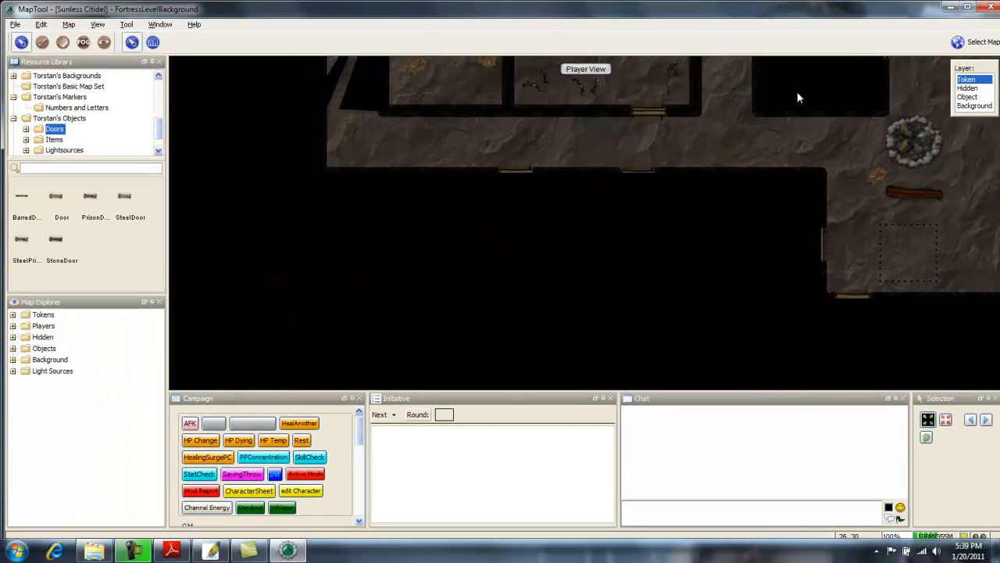
drag(798, 97, 398, 249)
scroll(398, 249, down, 4)
mouse_move(741, 156)
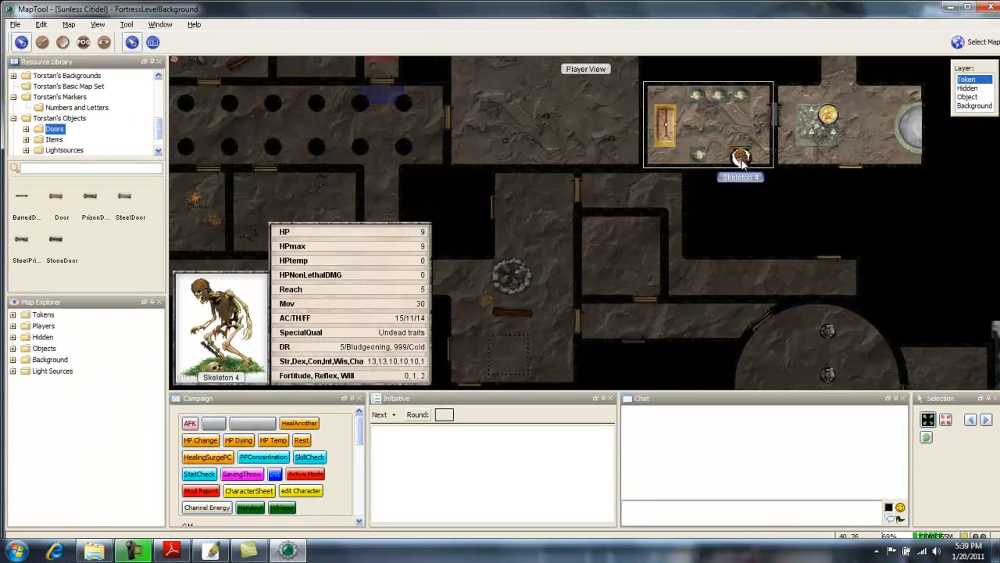
drag(827, 115, 479, 331)
scroll(407, 334, down, 5)
drag(407, 333, 573, 134)
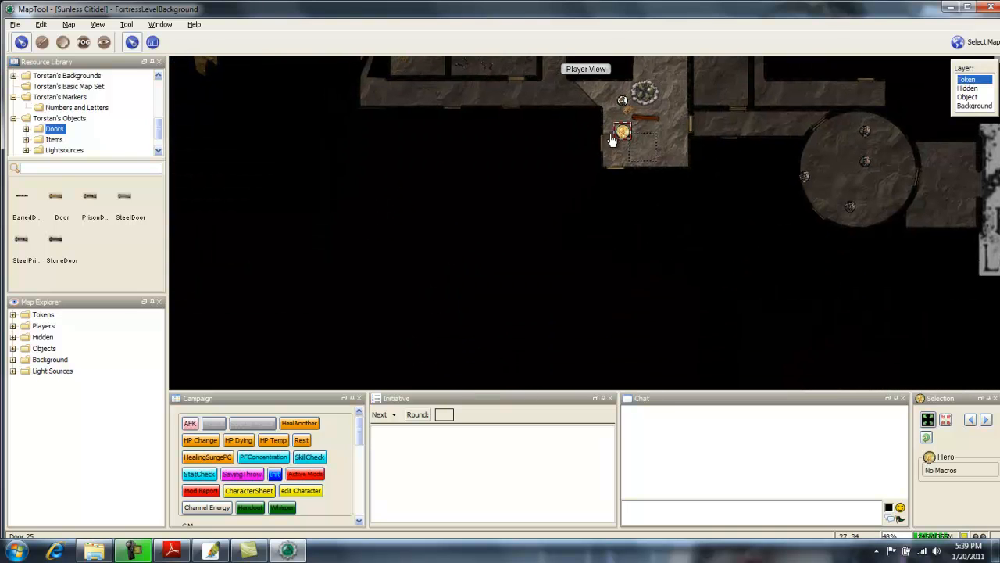
click(98, 24)
click(129, 36)
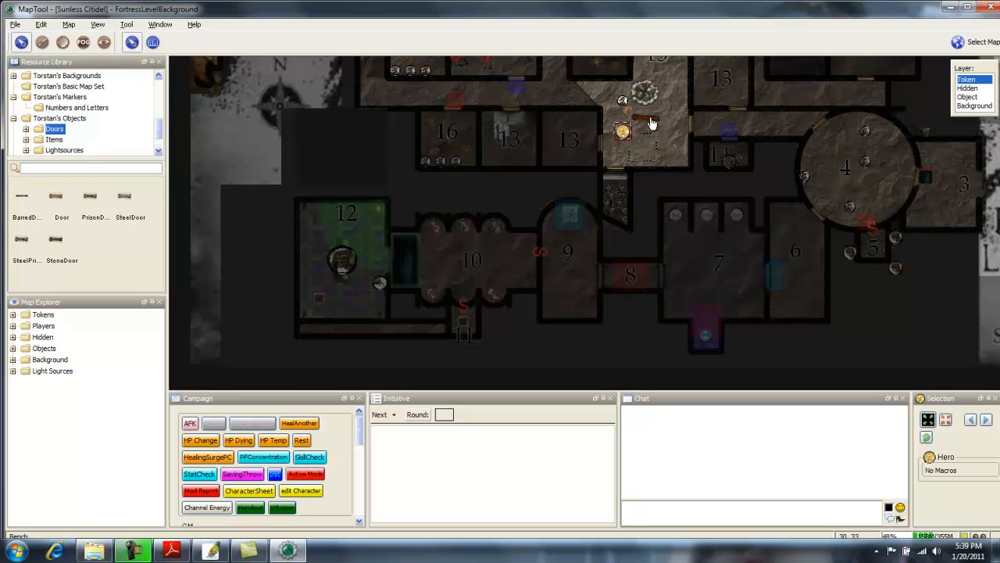
Move the Hero token into room 10 and check its line of sight into room 12 in player view.
drag(622, 131, 501, 267)
click(98, 24)
click(123, 37)
drag(374, 275, 446, 192)
scroll(446, 192, up, 6)
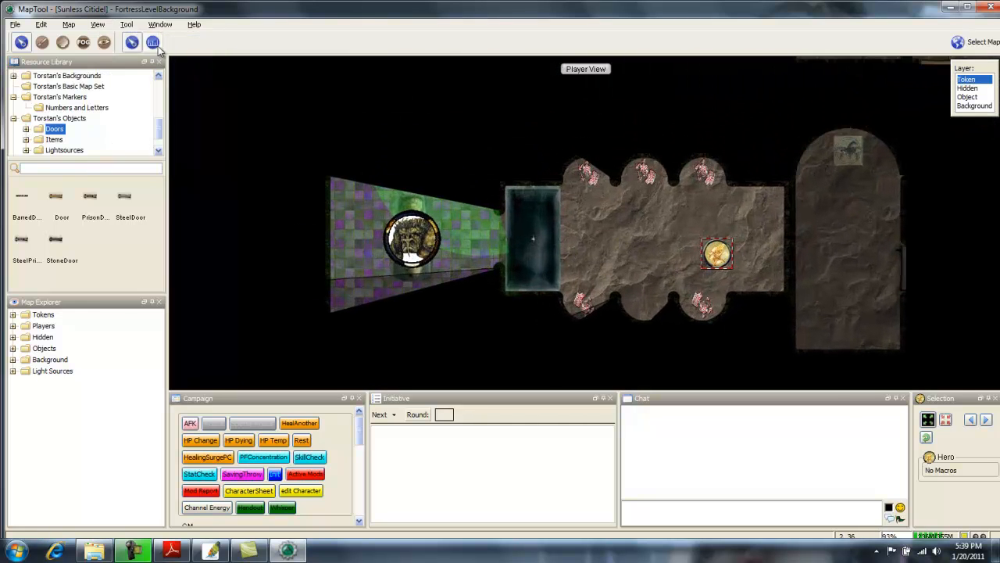
click(98, 24)
click(125, 37)
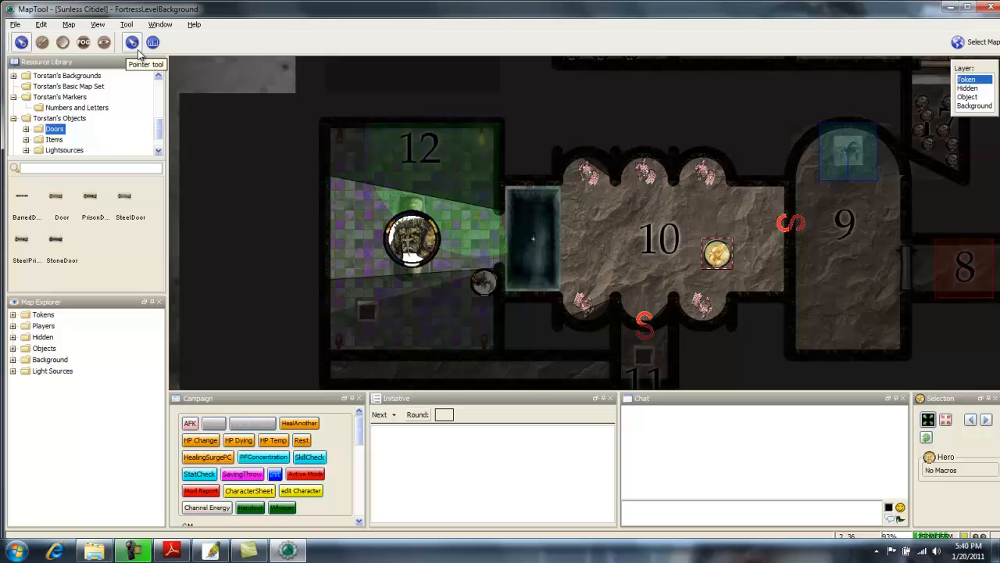
Move the Troll token off the sarcophagus in room 12 into the blocked area west of the room, and reselect the Hero.
click(412, 245)
right_click(412, 245)
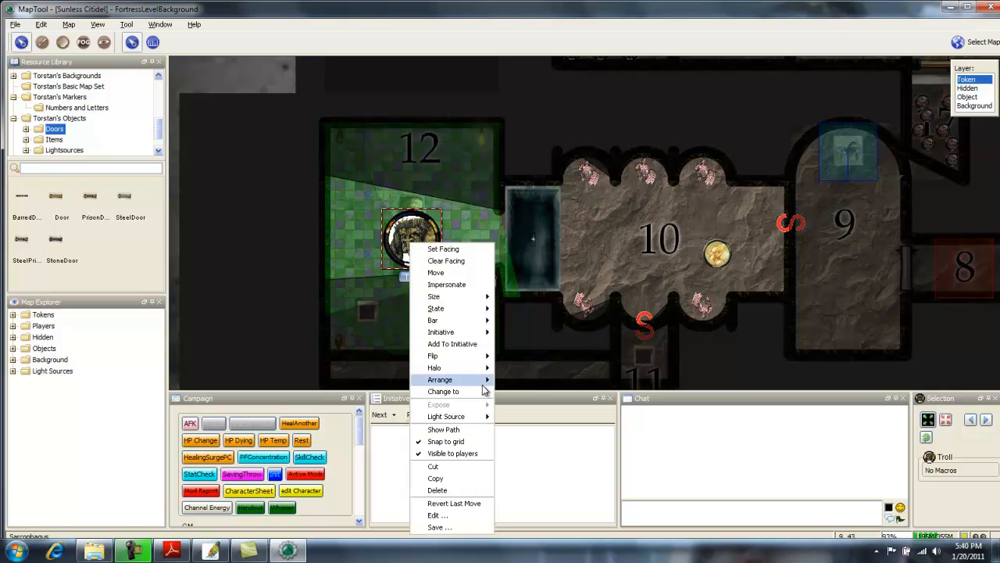
click(431, 248)
drag(412, 238, 265, 238)
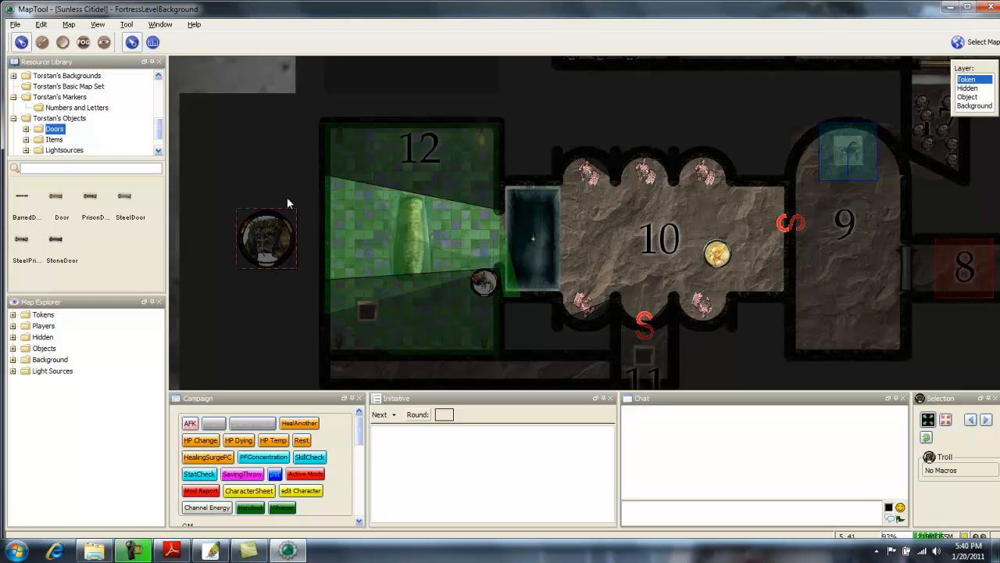
click(716, 253)
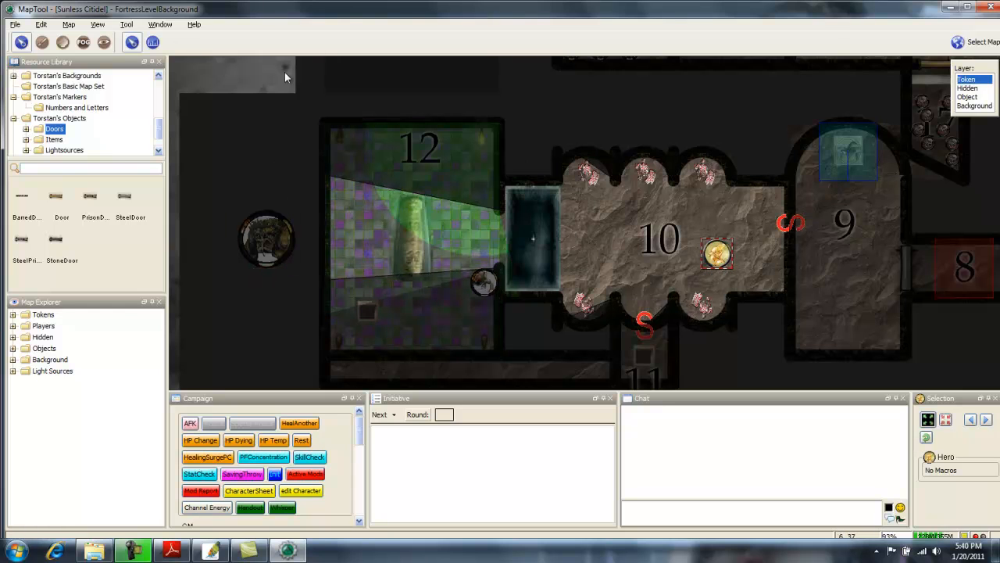
Move the Hero token to the east wall of room 10 in player view, and return to the GM view.
click(98, 24)
click(114, 37)
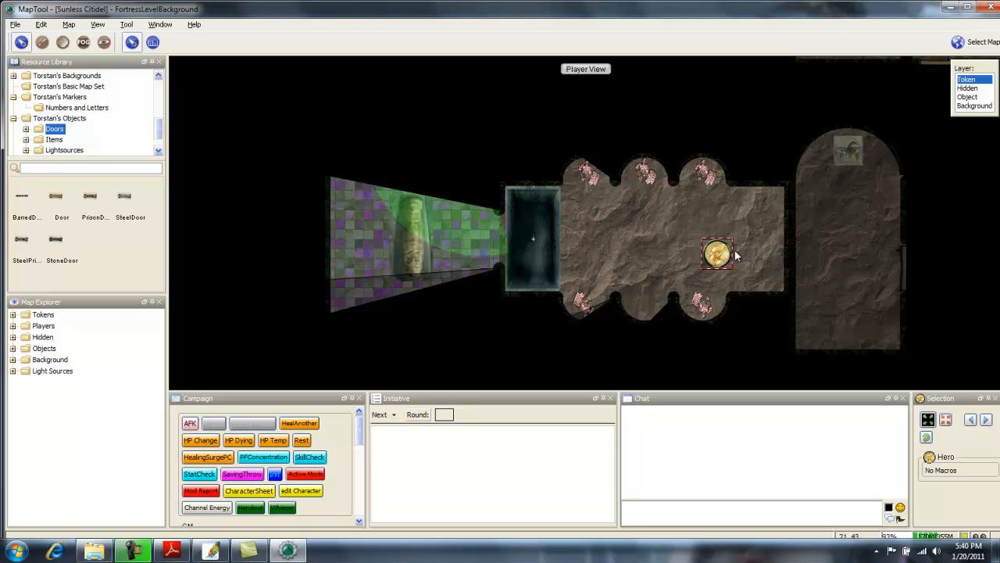
drag(726, 256, 770, 261)
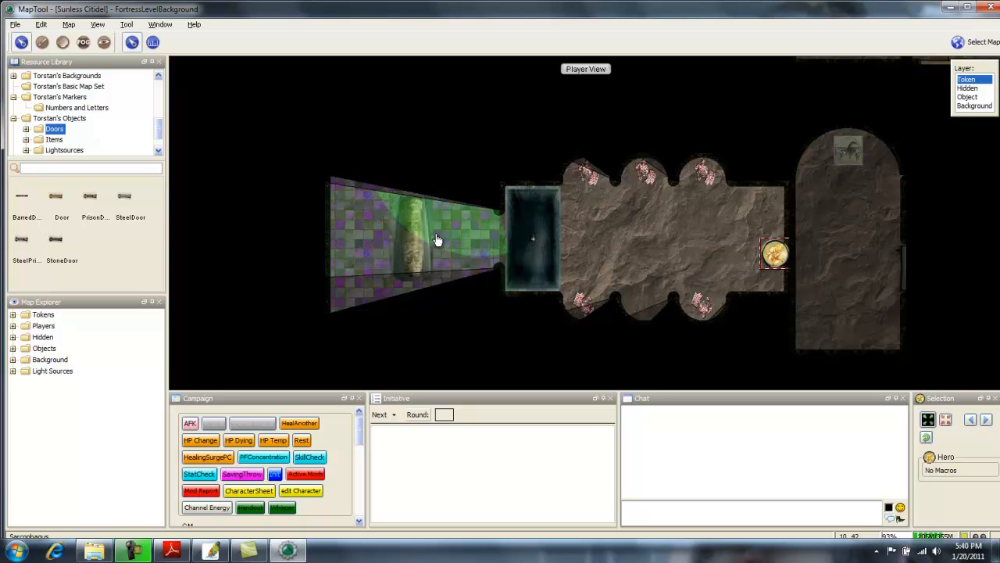
click(125, 24)
mouse_move(98, 24)
click(118, 38)
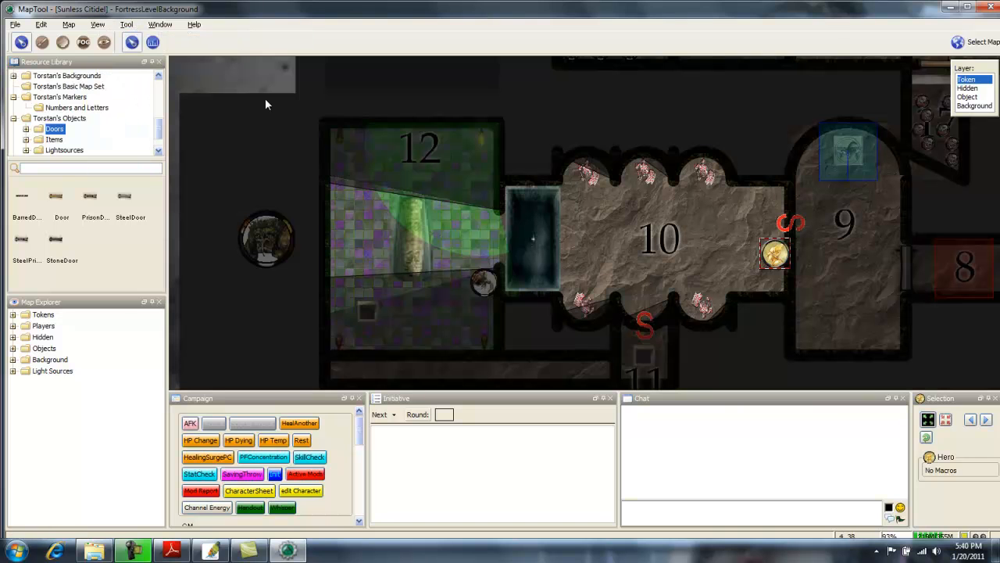
Switch to the Object layer and select the green torch in the northeast corner of room 12.
click(481, 140)
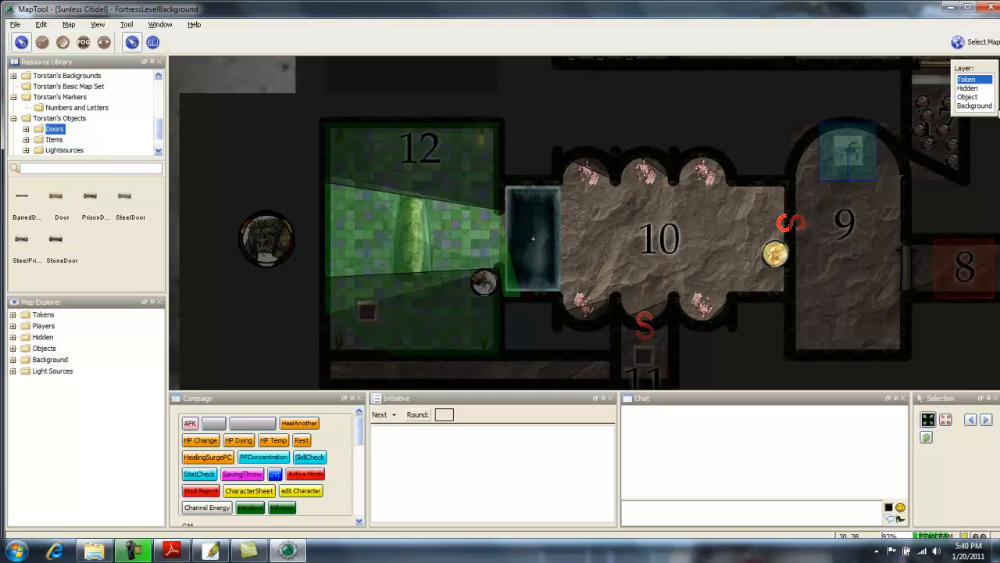
click(967, 96)
click(484, 141)
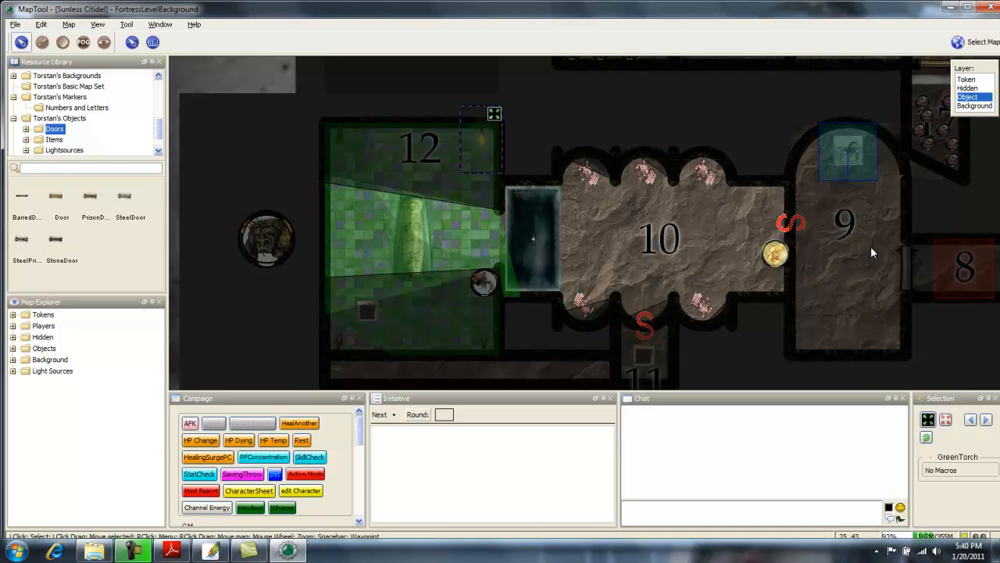
Examine the green light in room 12 and the secret door area between rooms 10 and 9 in player view, and return to the GM view.
click(97, 25)
click(125, 37)
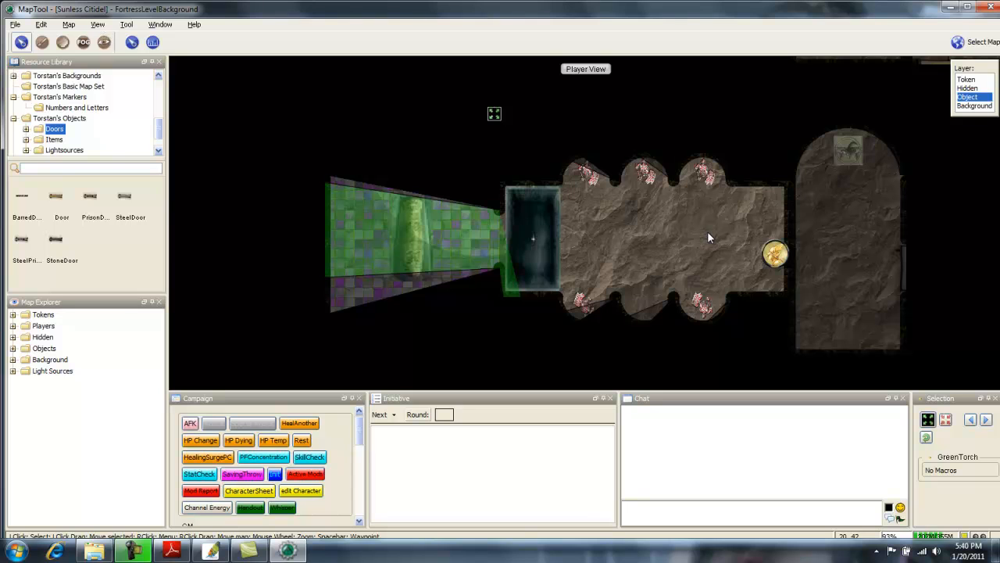
drag(841, 251, 709, 250)
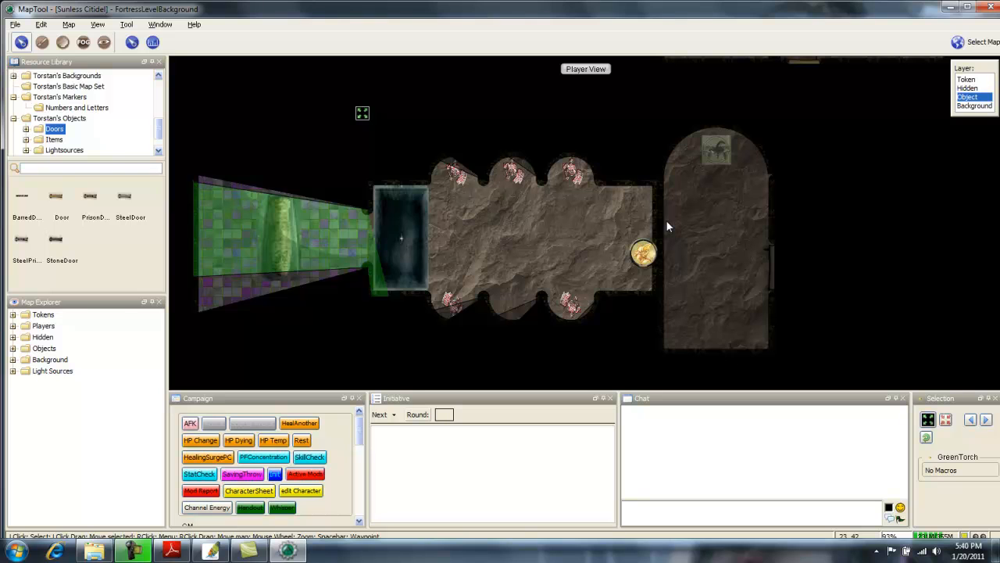
click(98, 24)
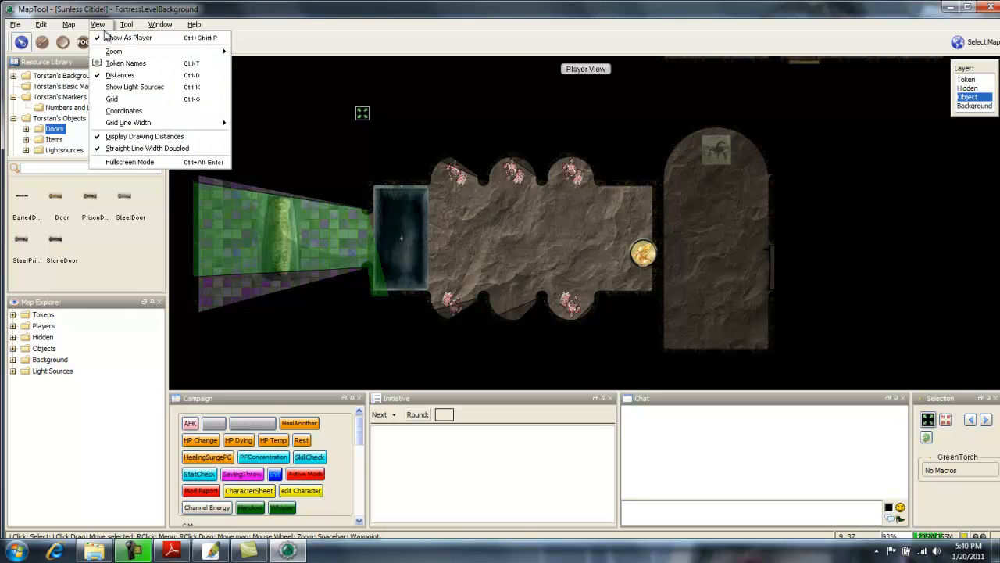
click(108, 38)
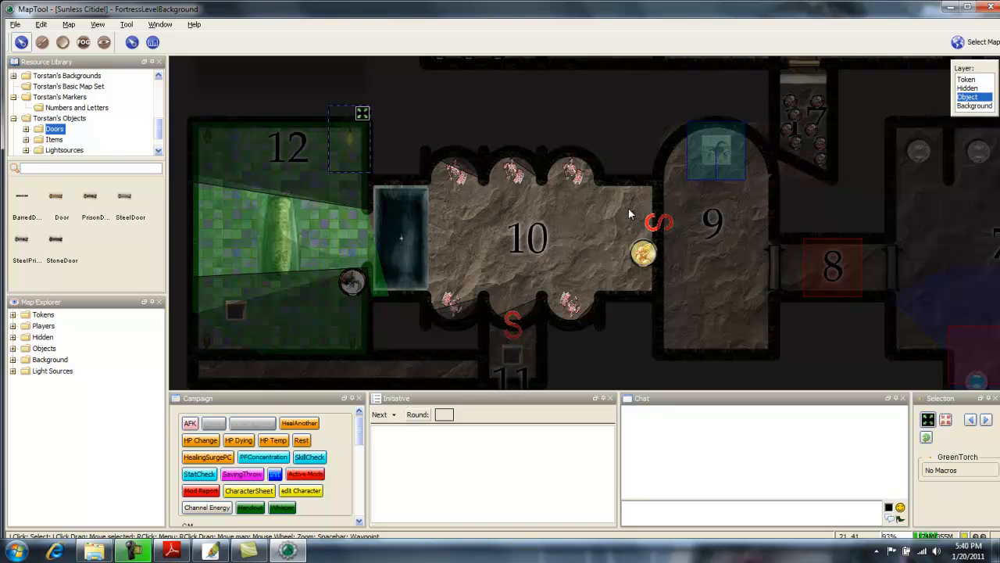